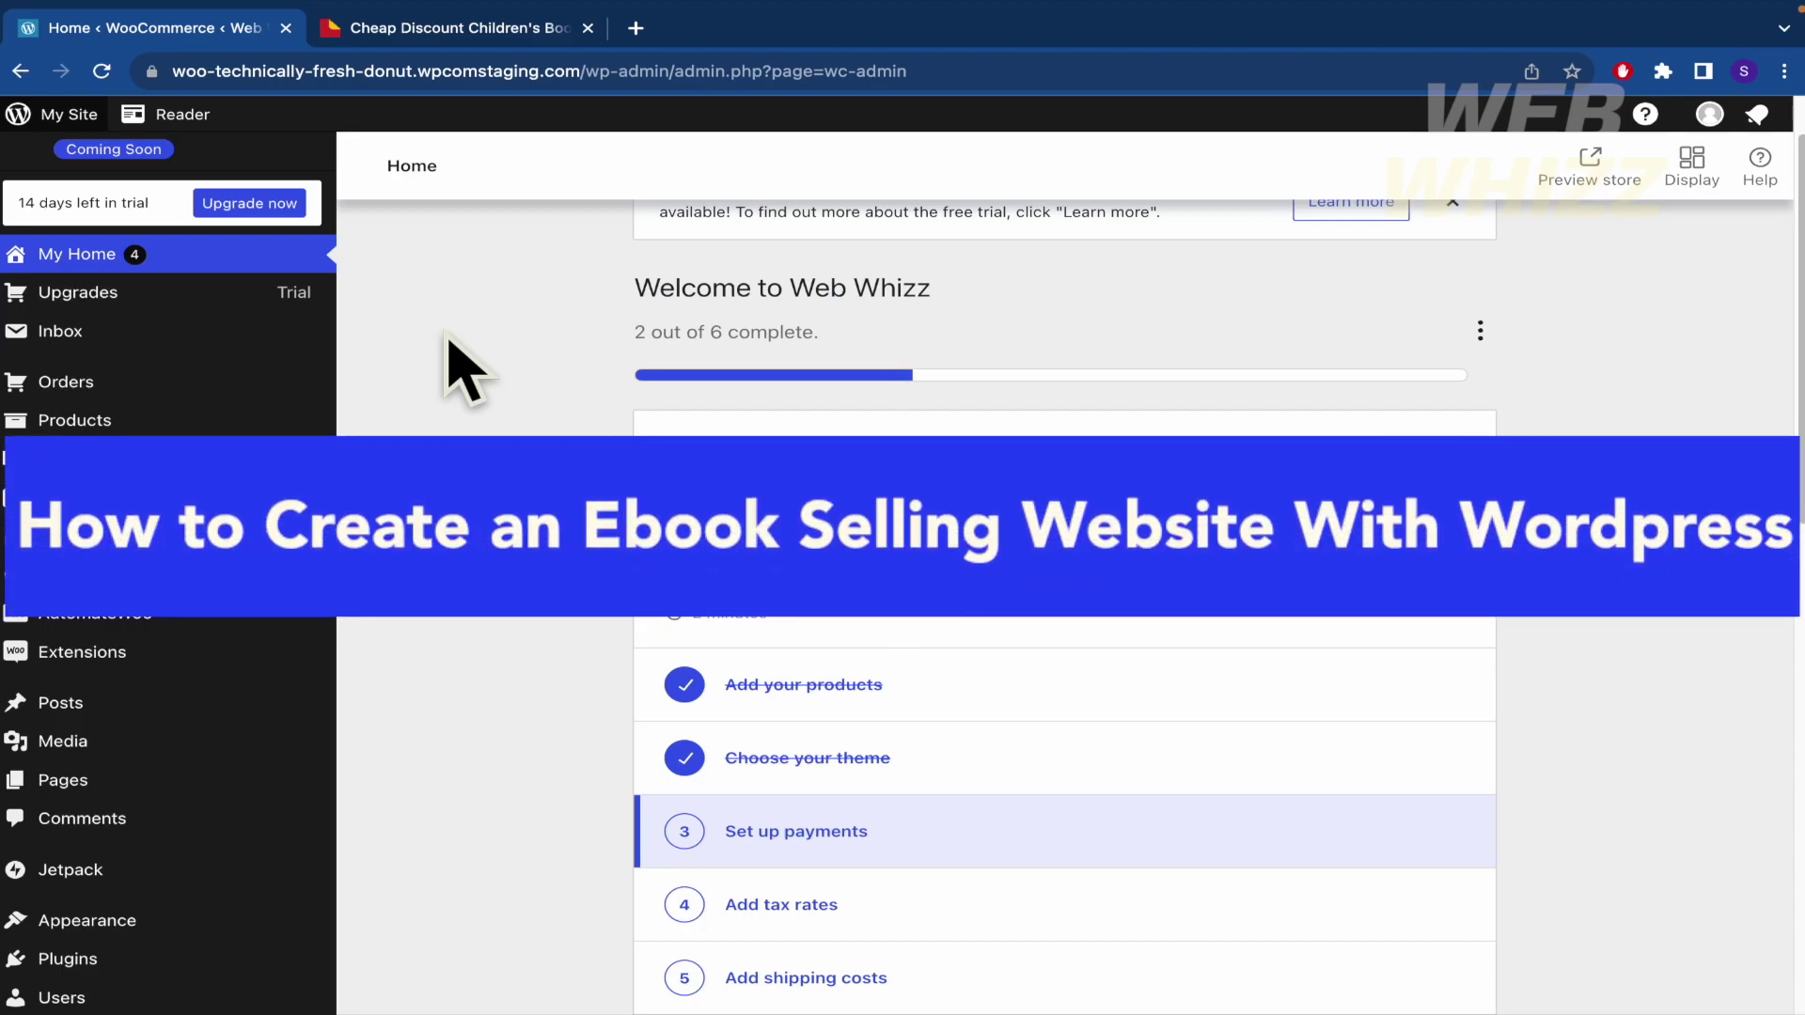
Look over the Book Outlet children's books page, then return to the WooCommerce dashboard.
{"action": "scroll", "coordinate": [449, 343], "scroll_direction": "up", "scroll_amount": 2}
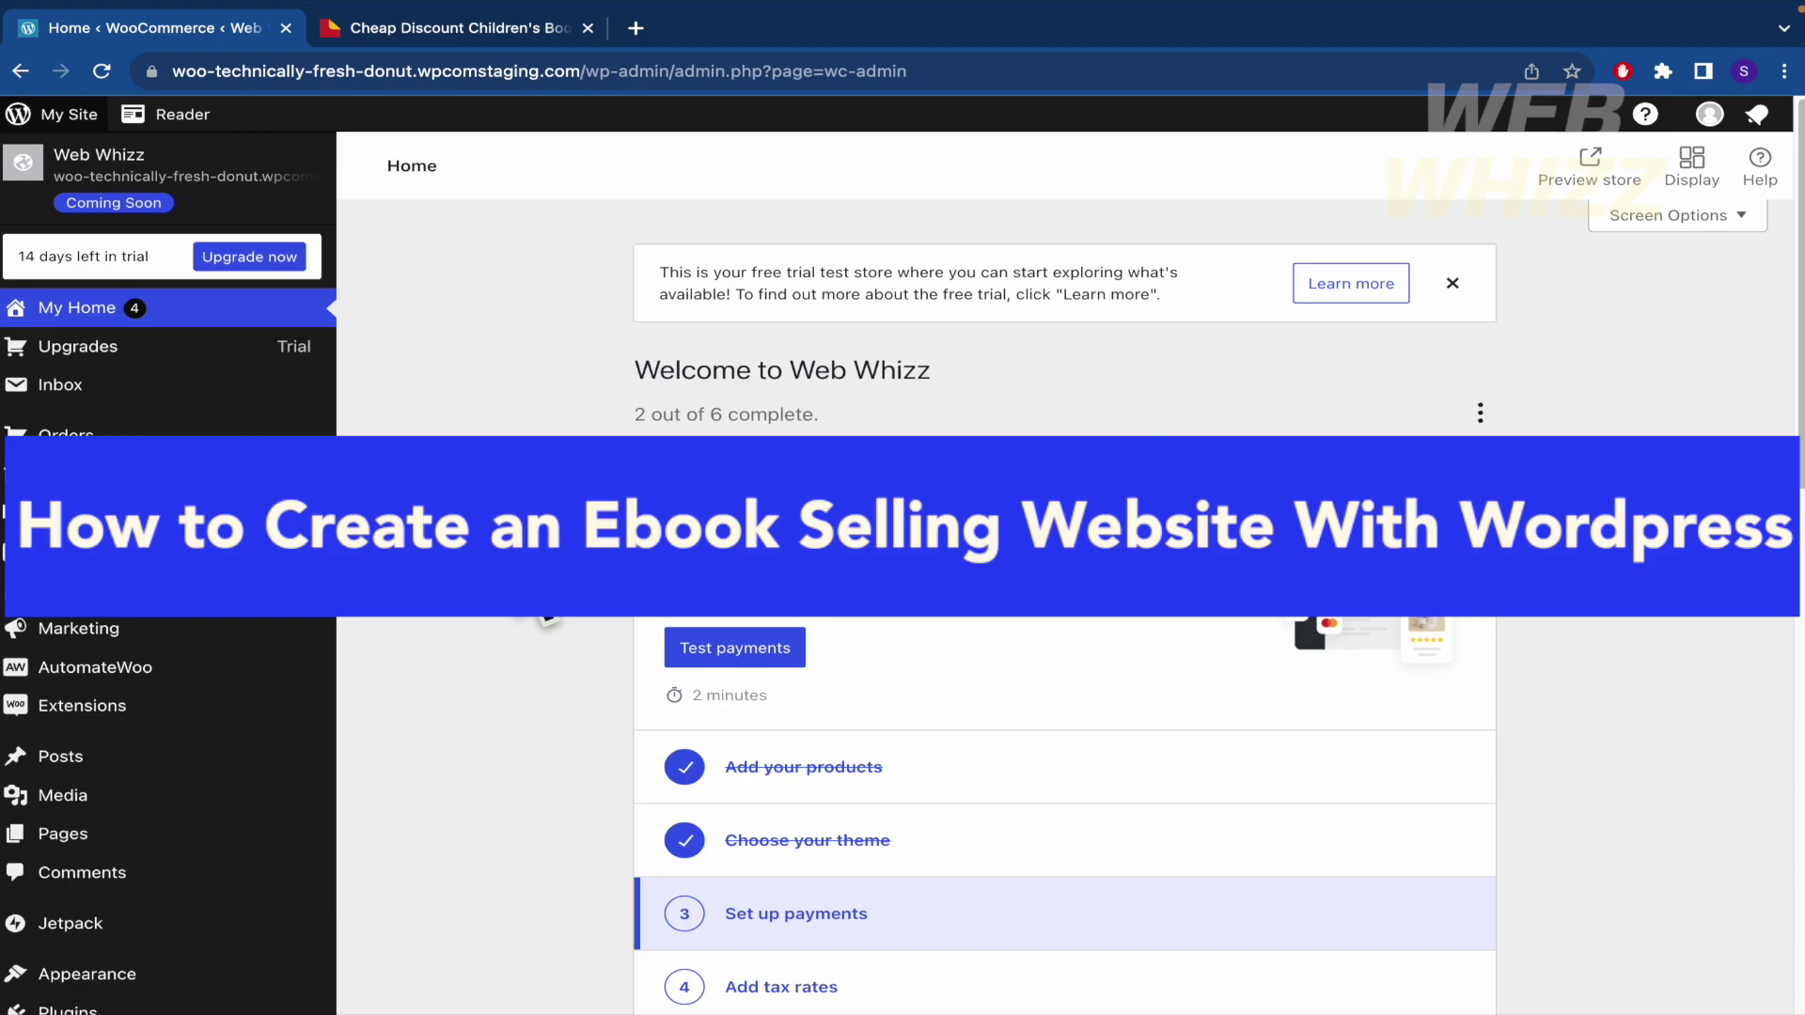
{"action": "scroll", "coordinate": [521, 556], "scroll_direction": "down", "scroll_amount": 1}
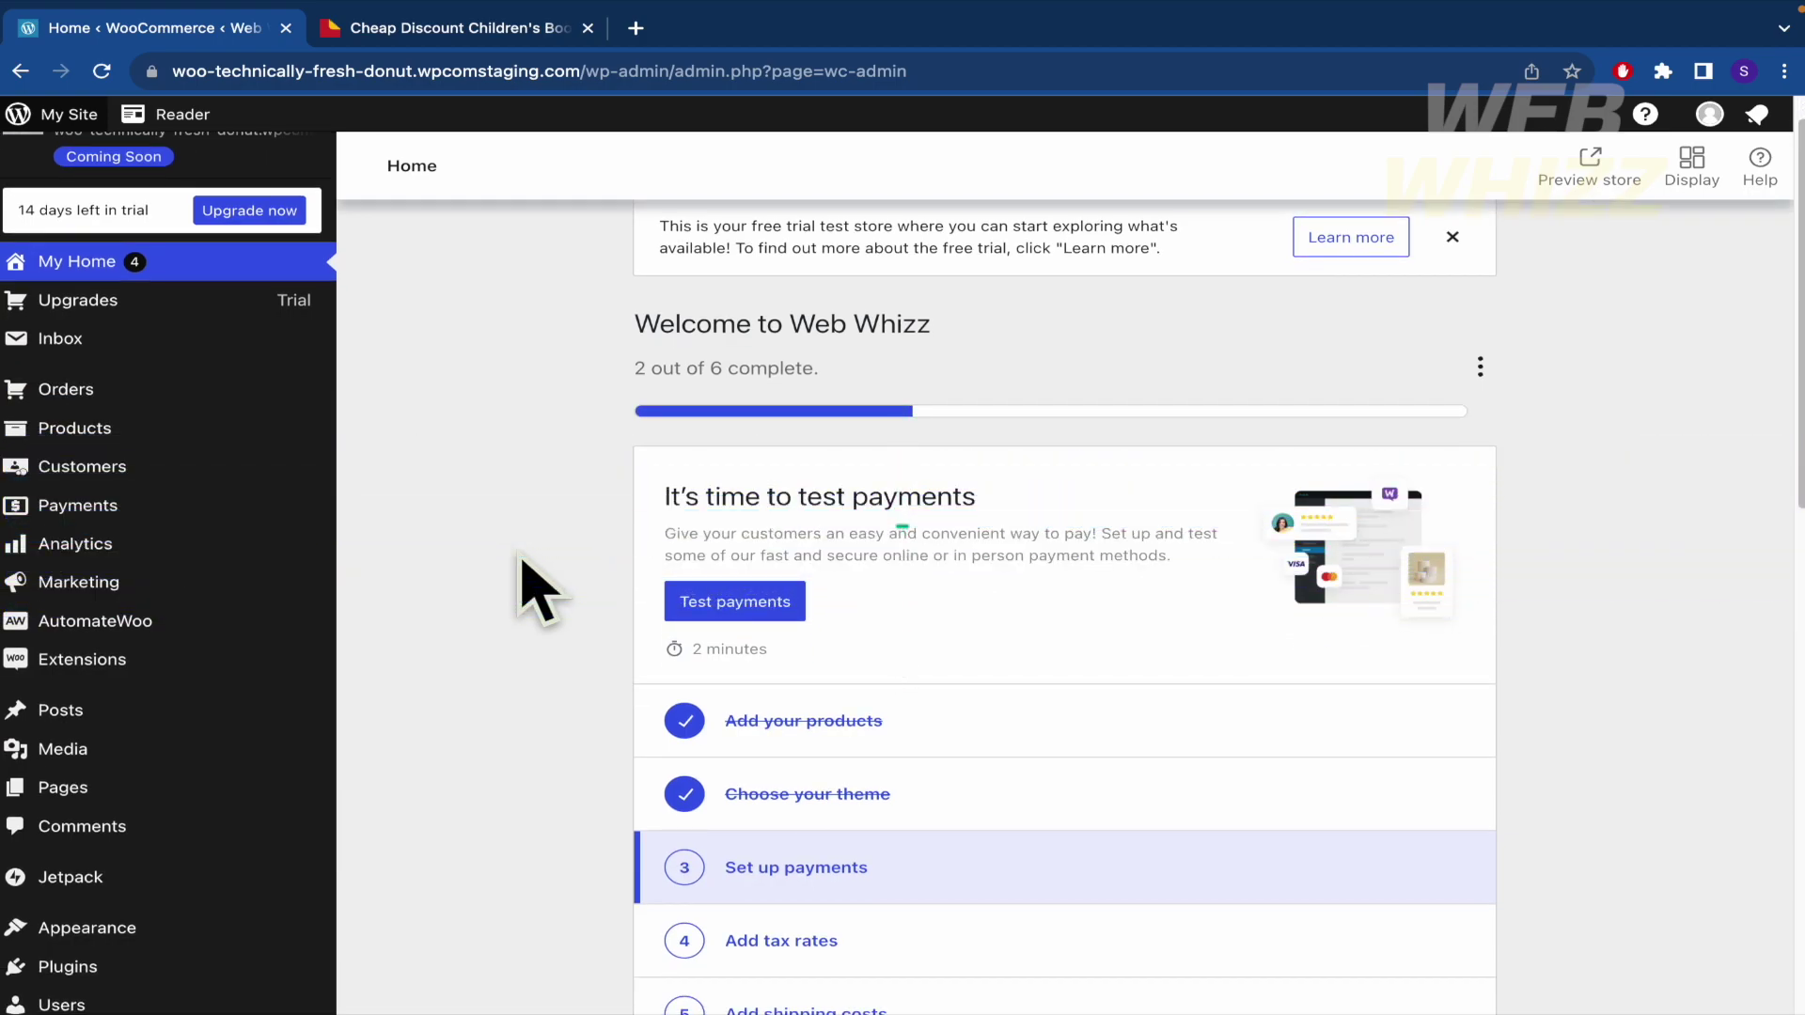
{"action": "scroll", "coordinate": [522, 560], "scroll_direction": "up", "scroll_amount": 1}
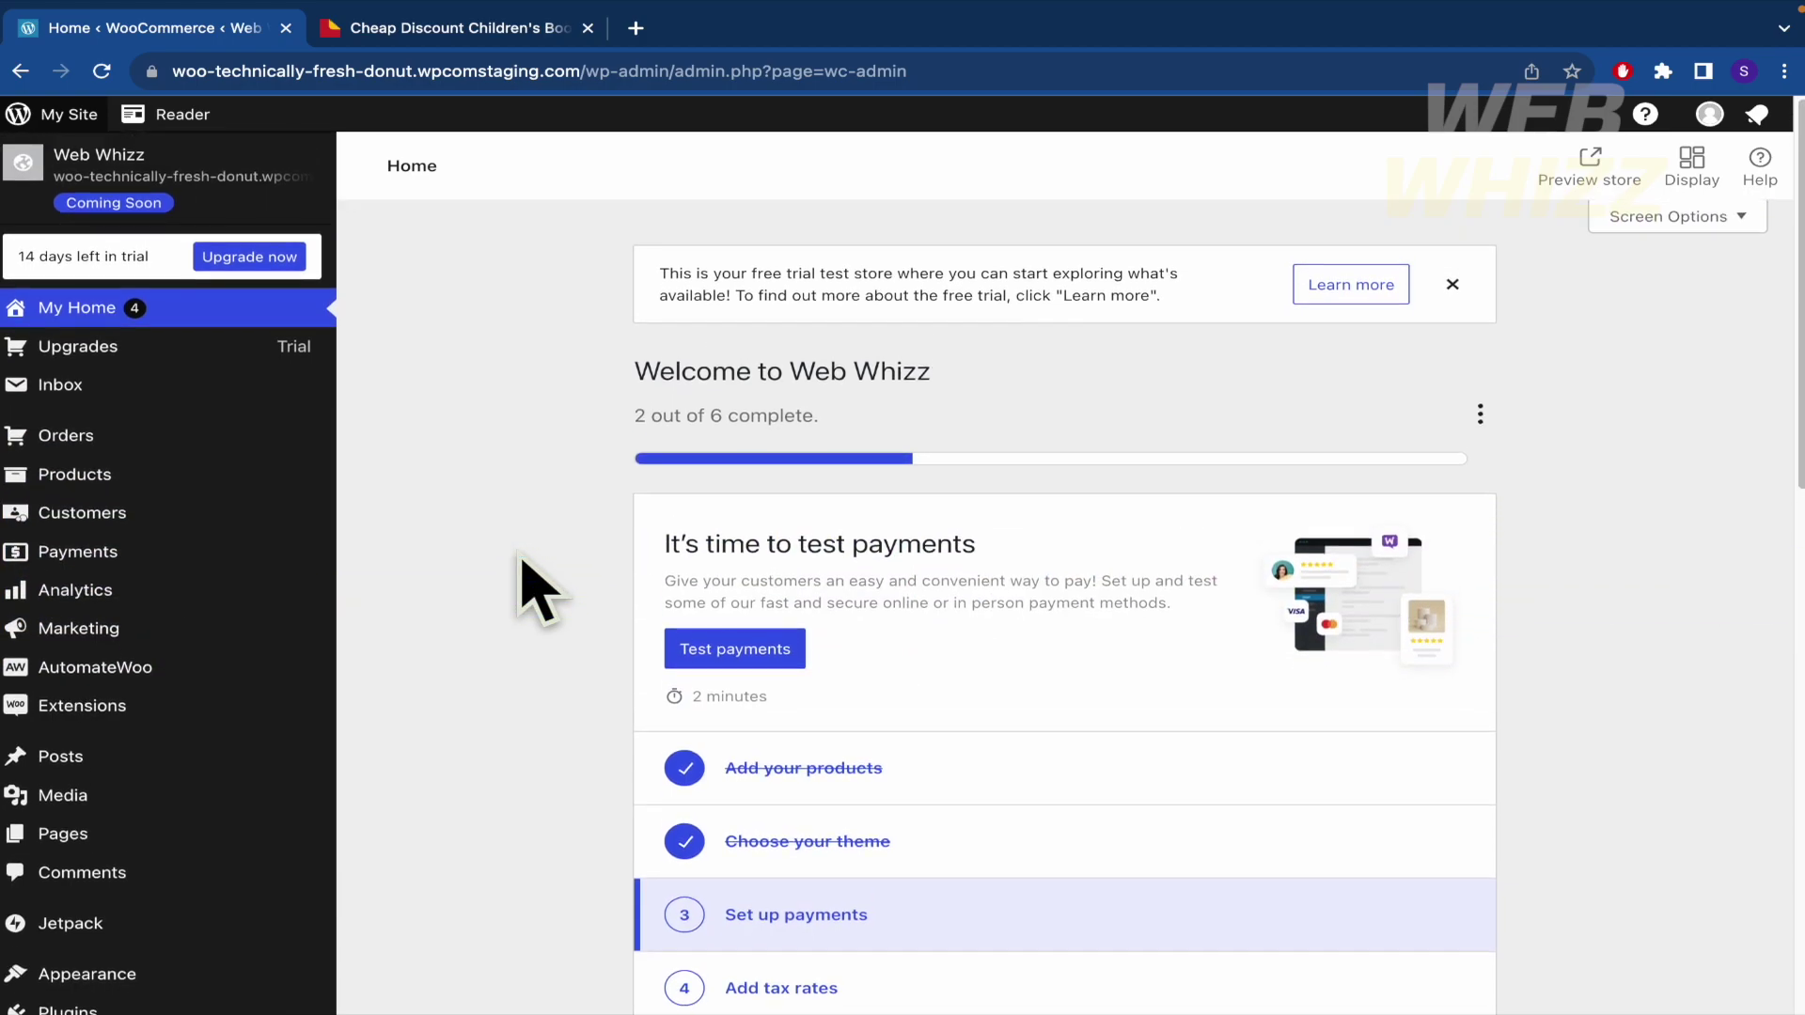
{"action": "left_click", "coordinate": [411, 28]}
{"action": "scroll", "coordinate": [618, 806], "scroll_direction": "down", "scroll_amount": 10}
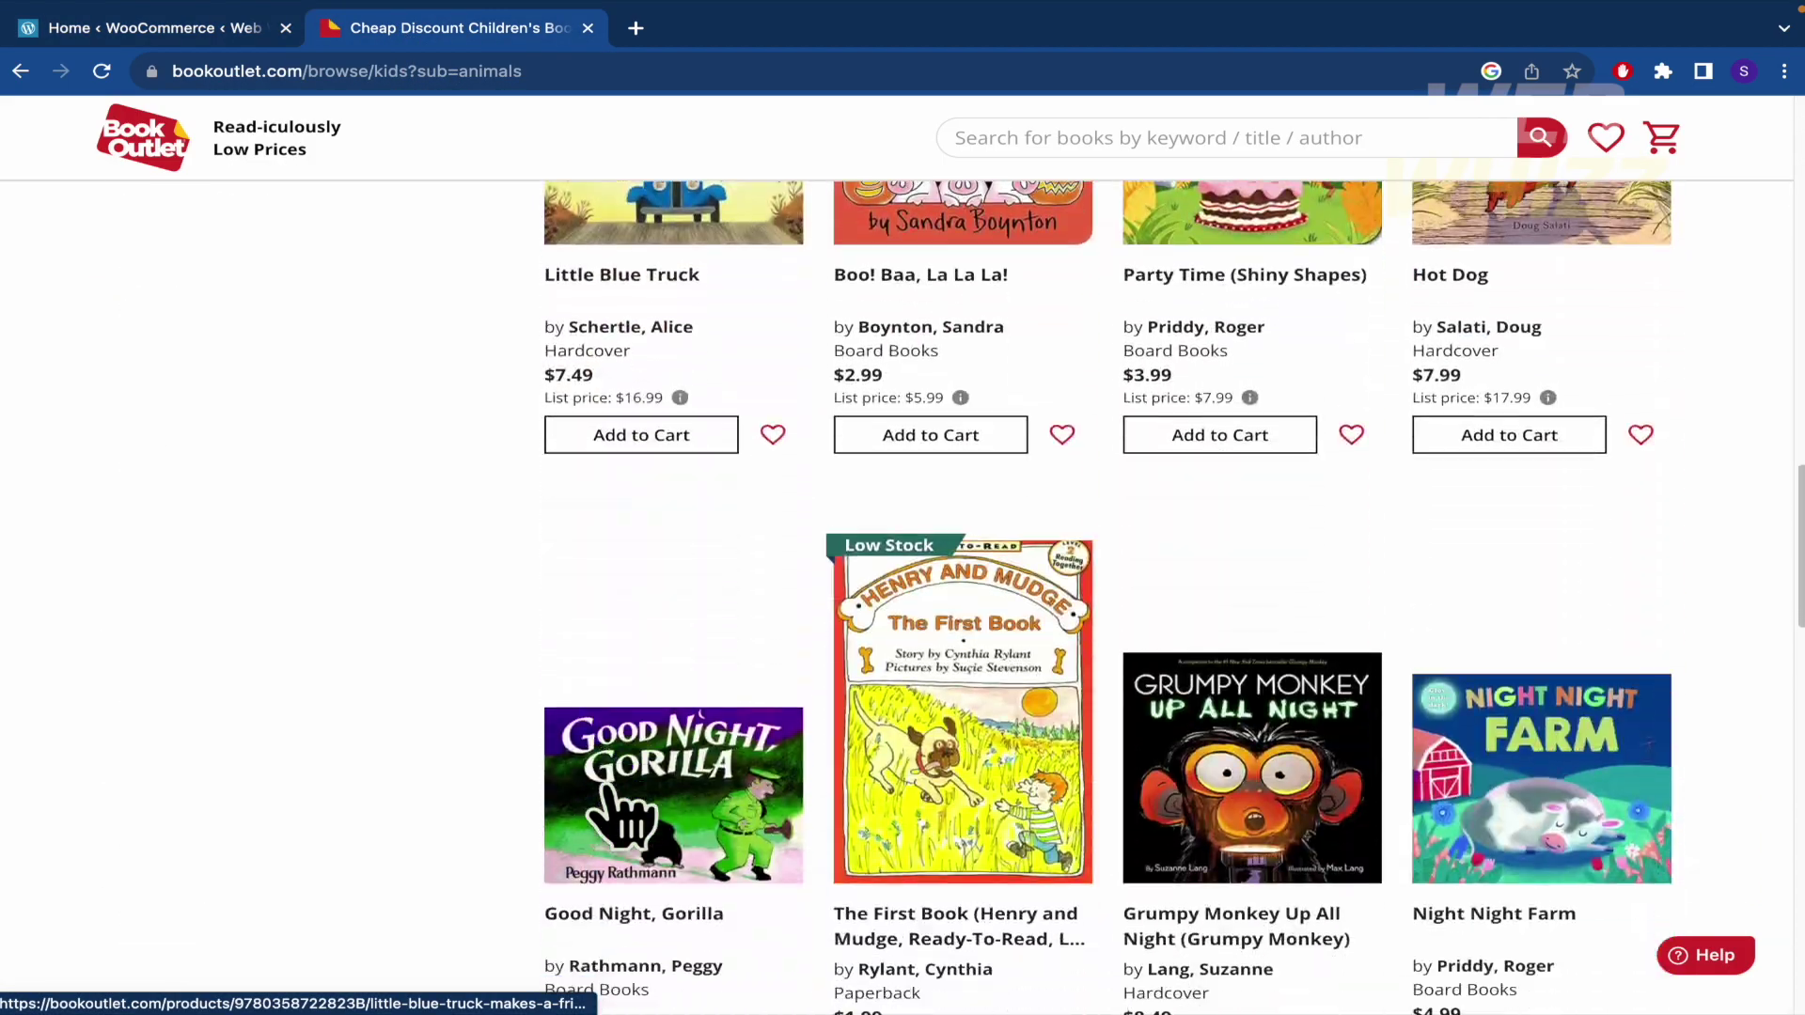
{"action": "scroll", "coordinate": [619, 806], "scroll_direction": "up", "scroll_amount": 10}
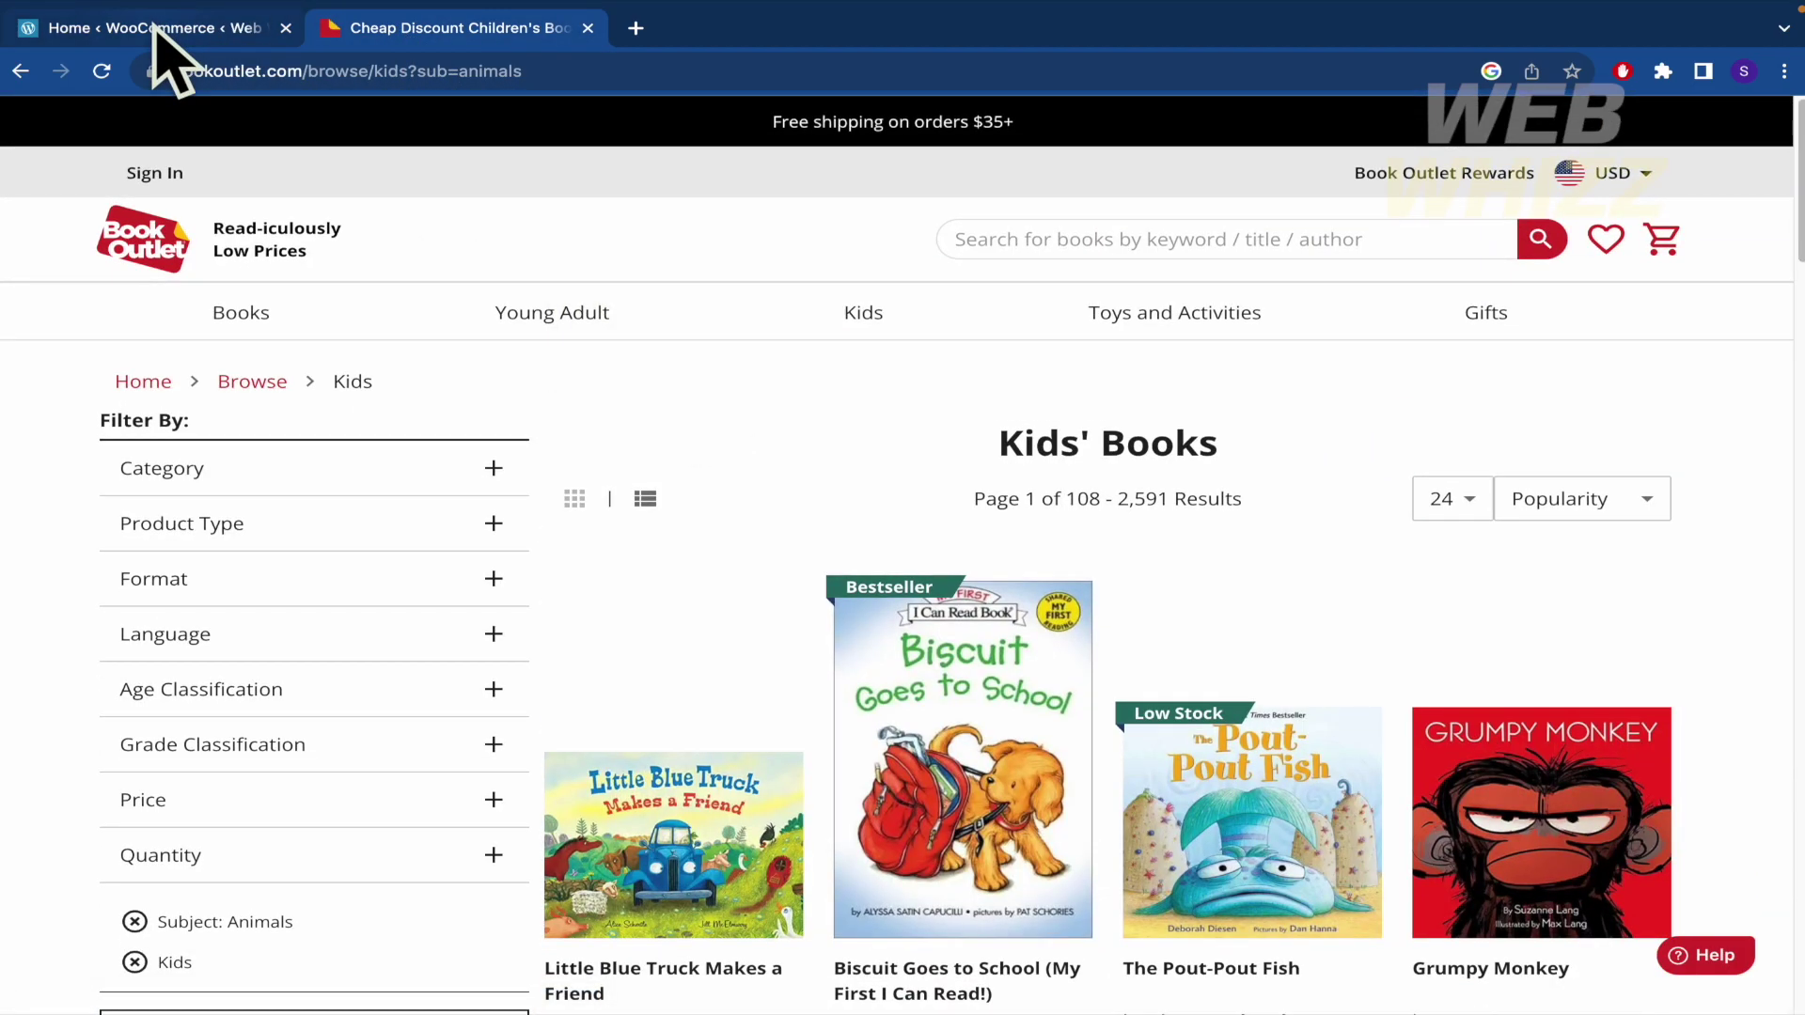
{"action": "left_click", "coordinate": [150, 28]}
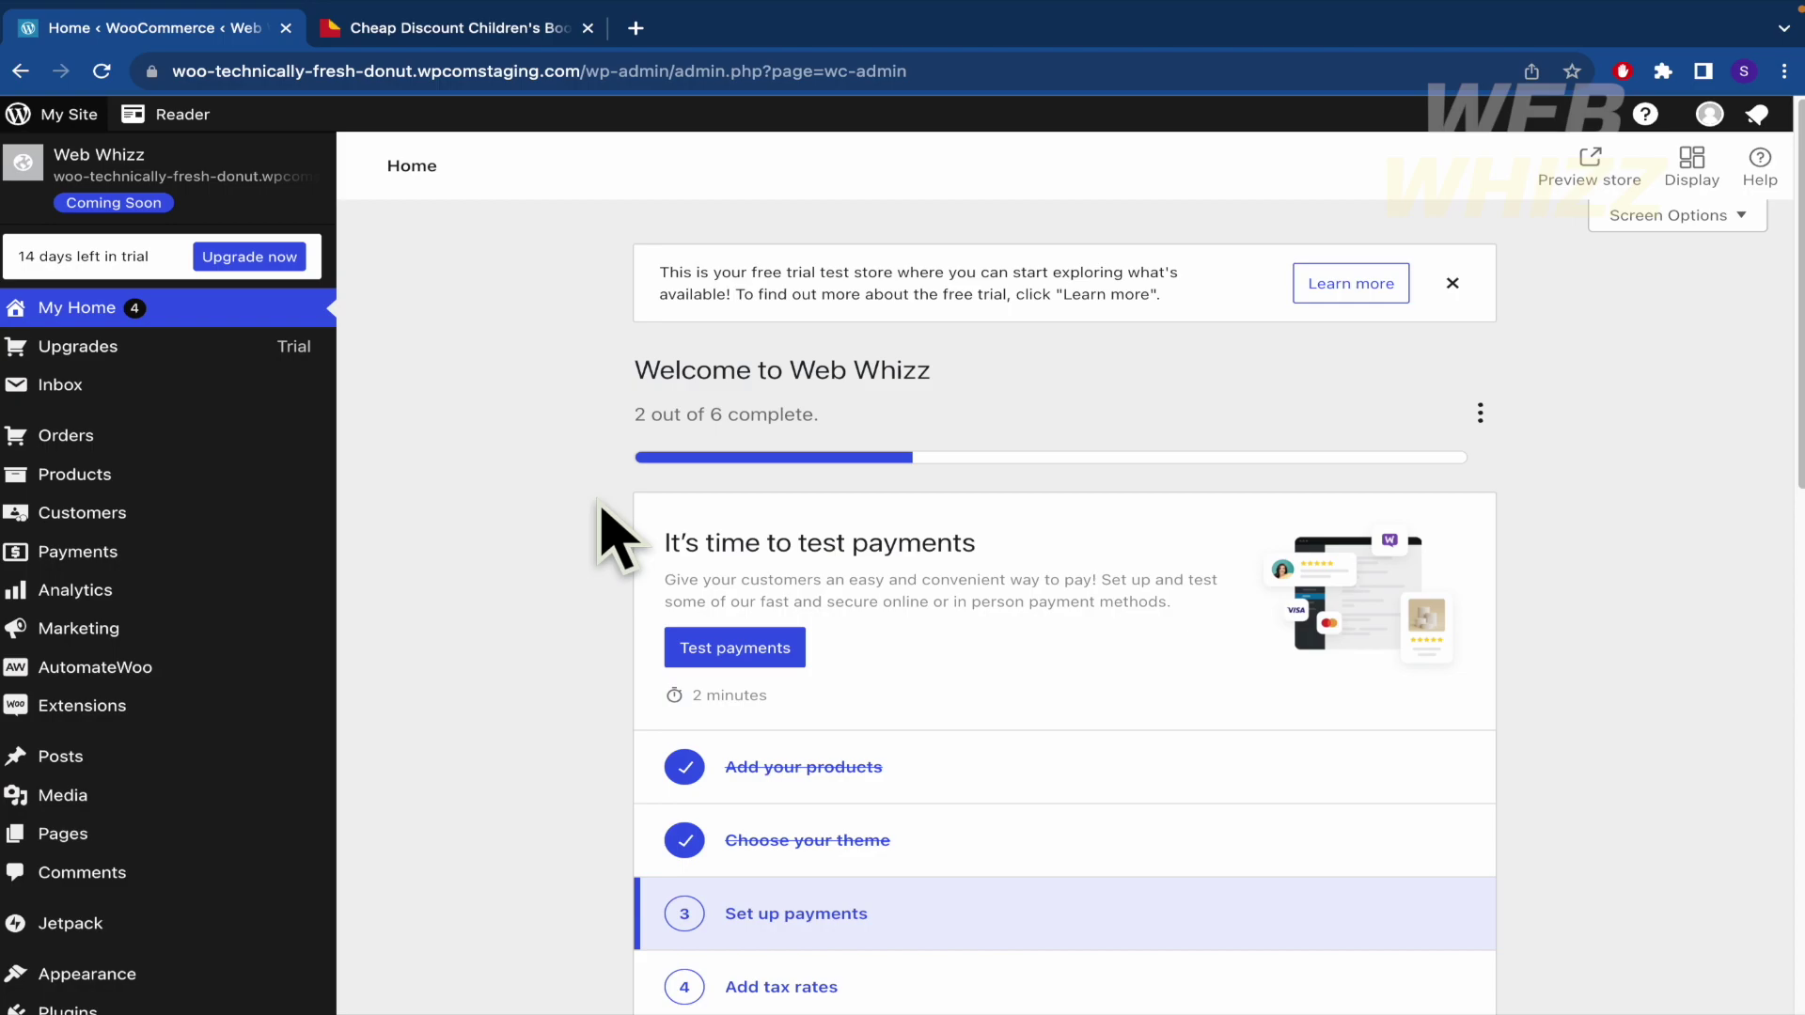
{"action": "mouse_move", "coordinate": [120, 477]}
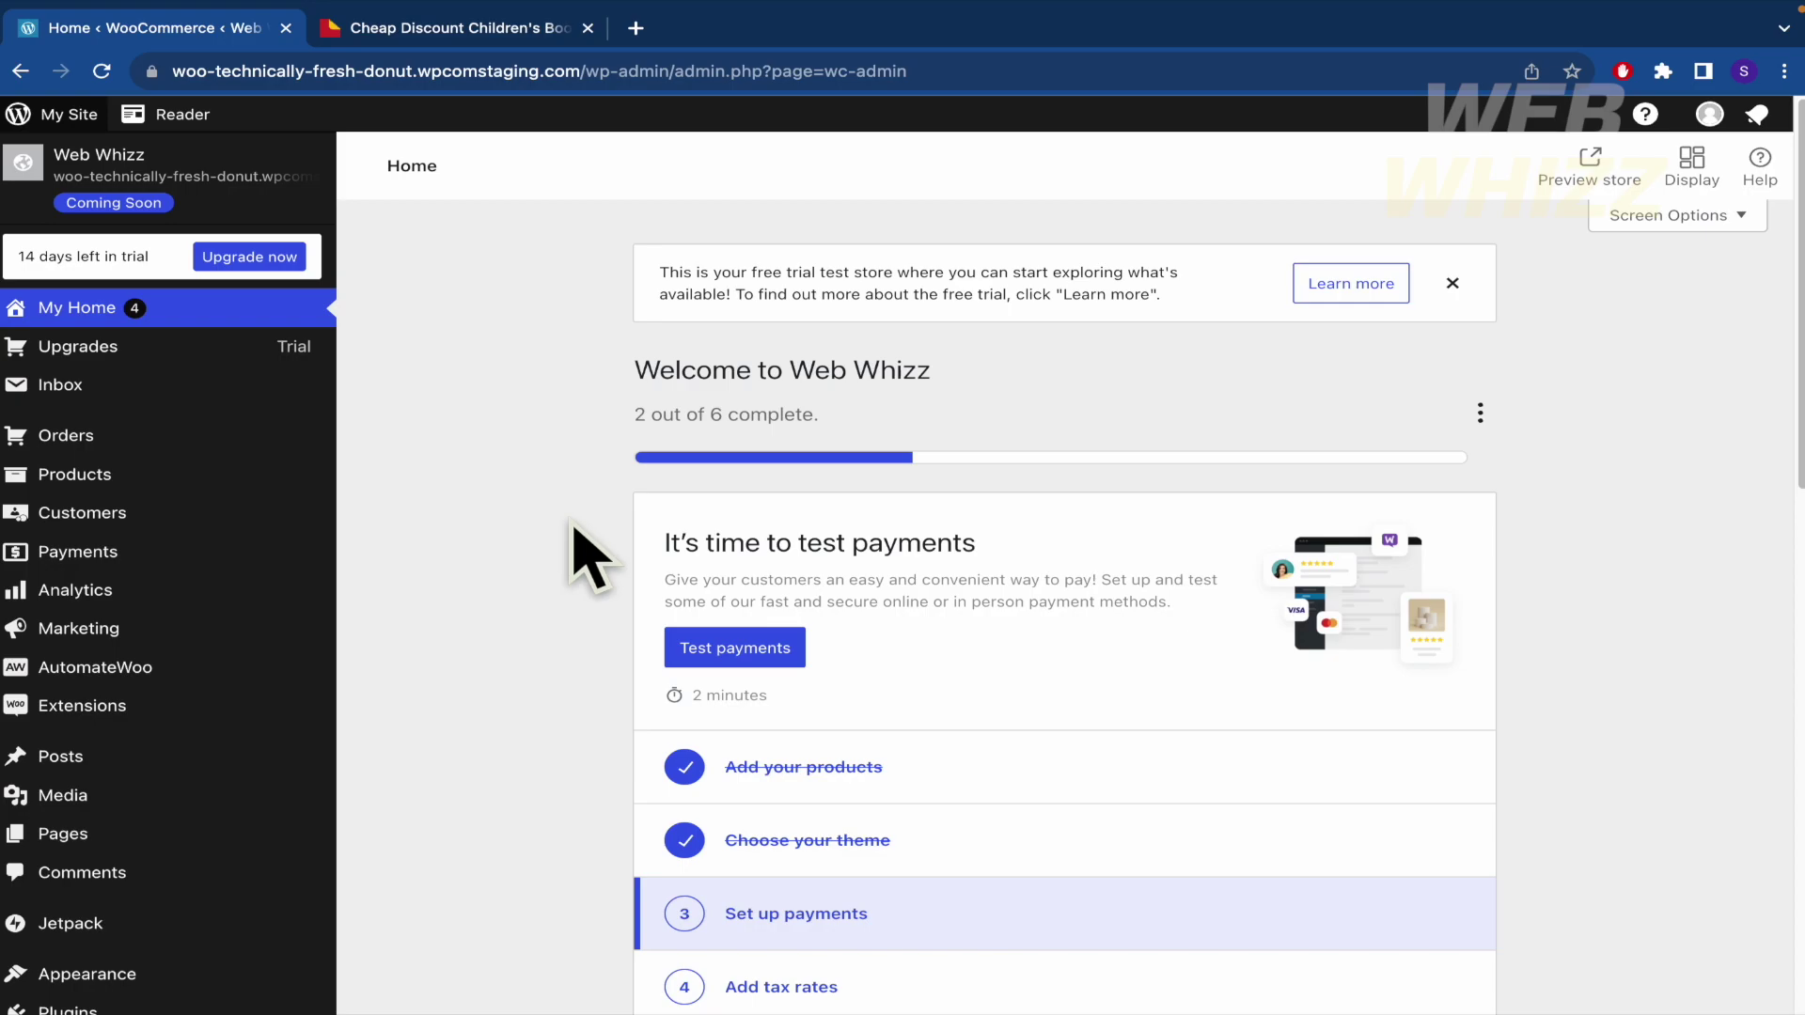
{"action": "scroll", "coordinate": [596, 717], "scroll_direction": "down", "scroll_amount": 10}
{"action": "scroll", "coordinate": [596, 717], "scroll_direction": "up", "scroll_amount": 10}
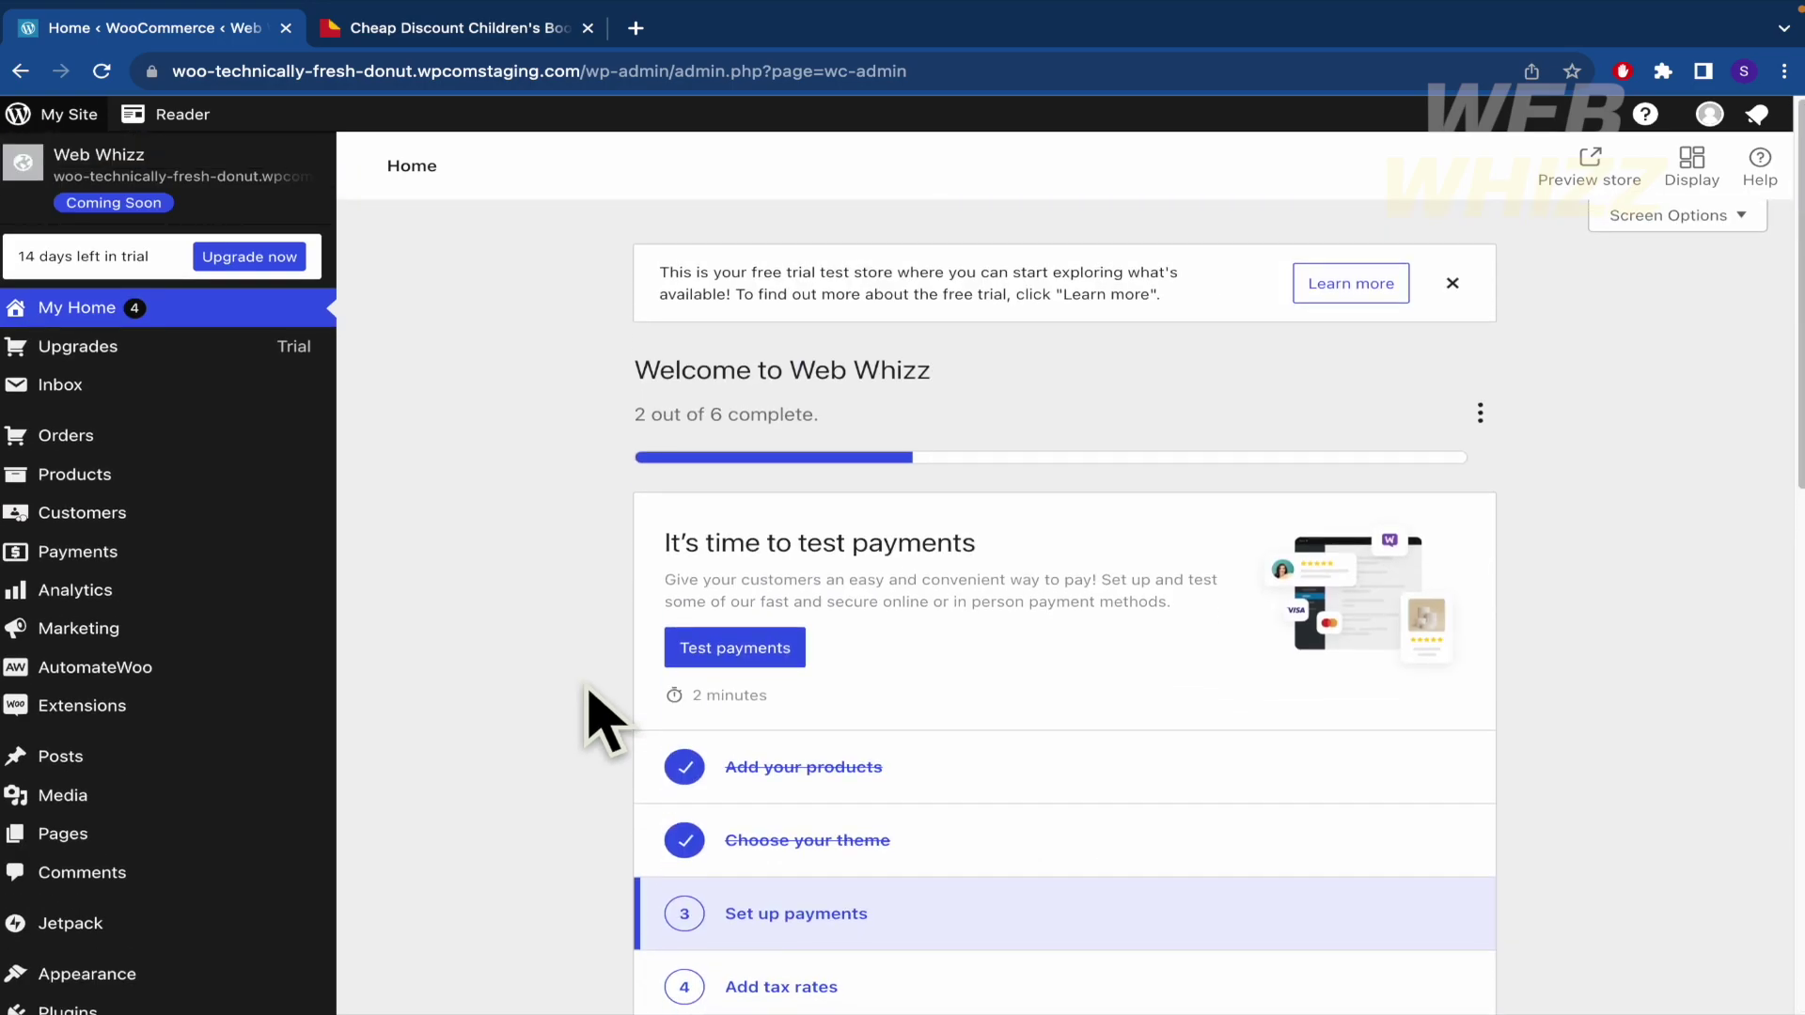
Browse the Book Outlet kids' books listing, then bring up WooCommerce's All Products list.
{"action": "left_click", "coordinate": [495, 33]}
{"action": "scroll", "coordinate": [1085, 743], "scroll_direction": "down", "scroll_amount": 2}
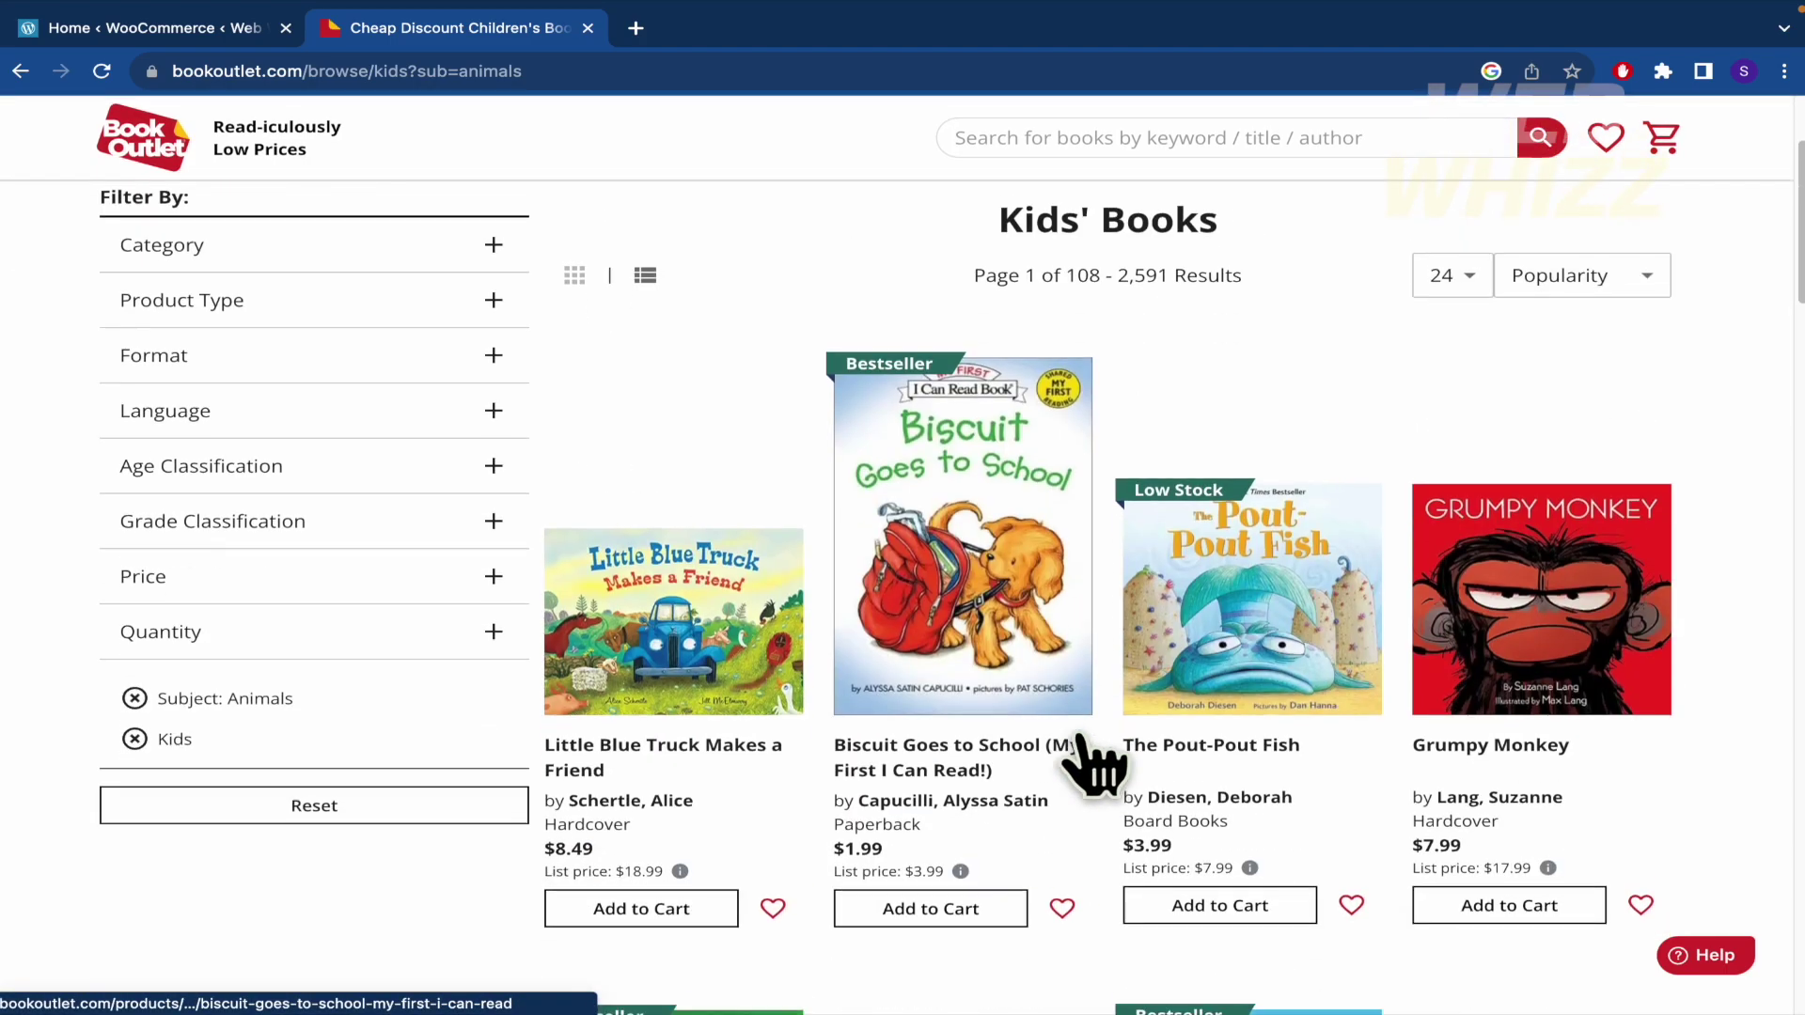
{"action": "scroll", "coordinate": [1093, 763], "scroll_direction": "down", "scroll_amount": 1}
{"action": "scroll", "coordinate": [1093, 763], "scroll_direction": "down", "scroll_amount": 10}
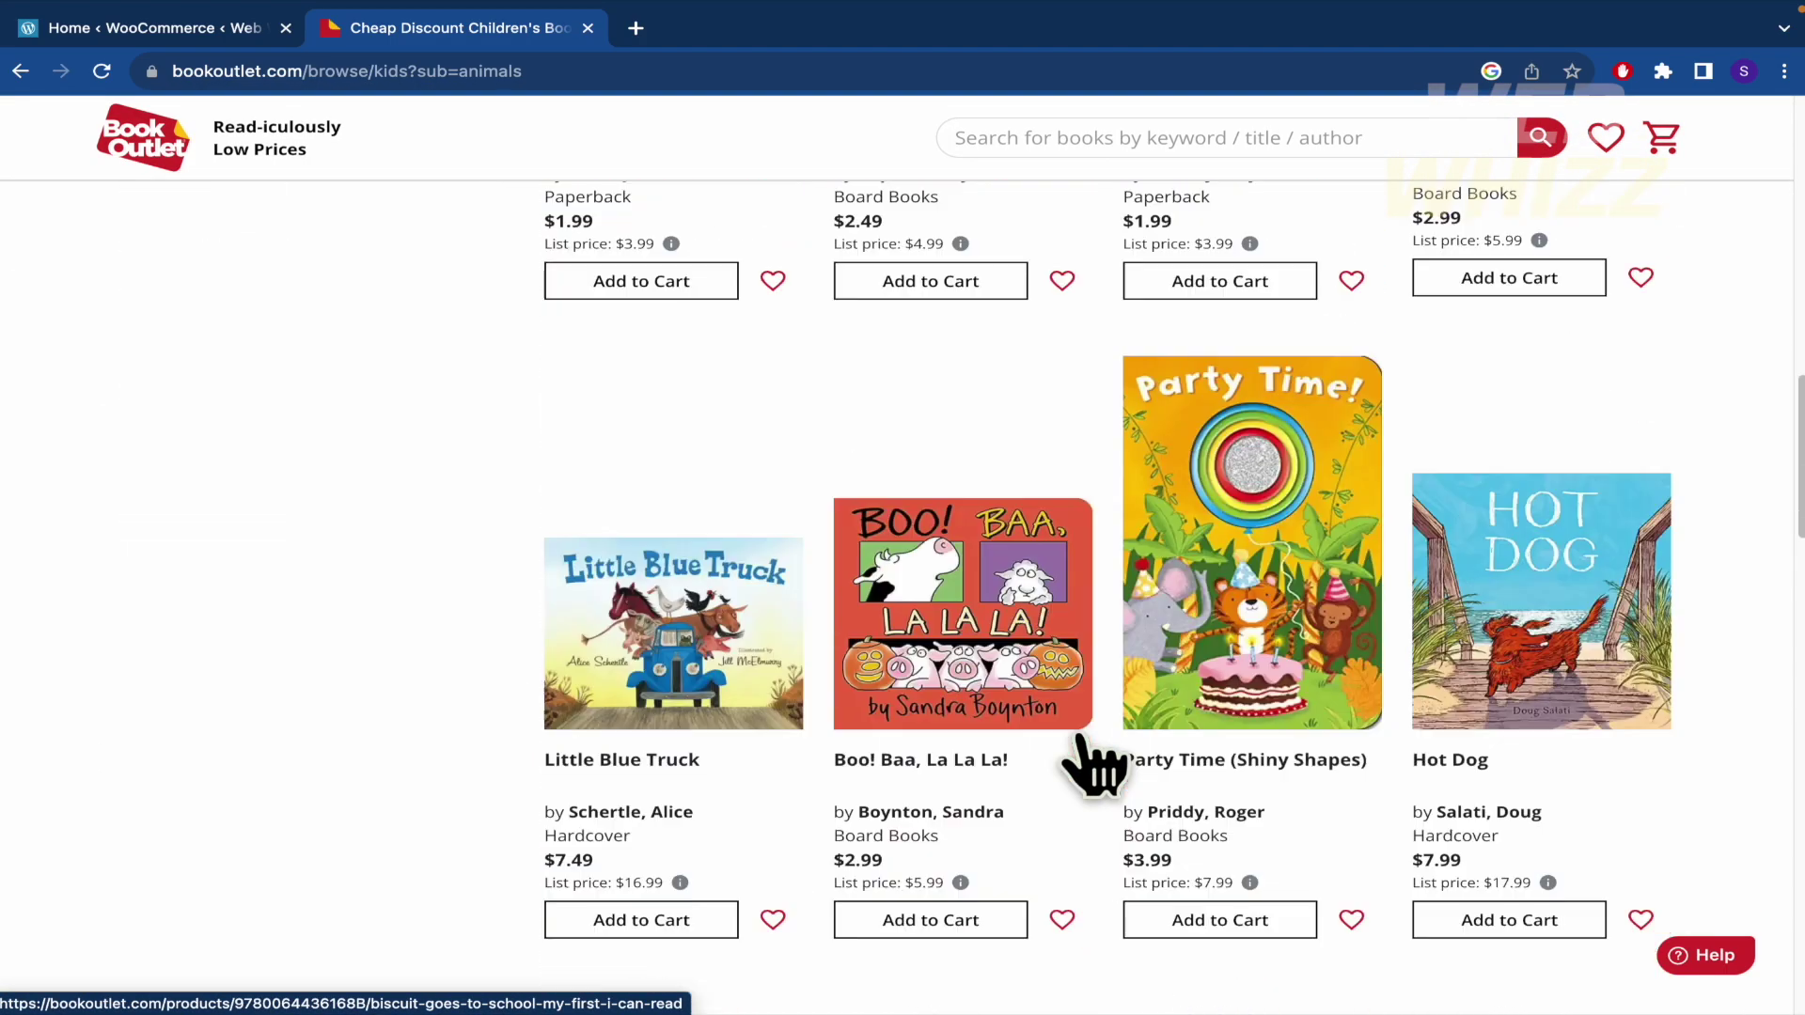
{"action": "scroll", "coordinate": [1093, 763], "scroll_direction": "down", "scroll_amount": 6}
{"action": "scroll", "coordinate": [1113, 854], "scroll_direction": "down", "scroll_amount": 3}
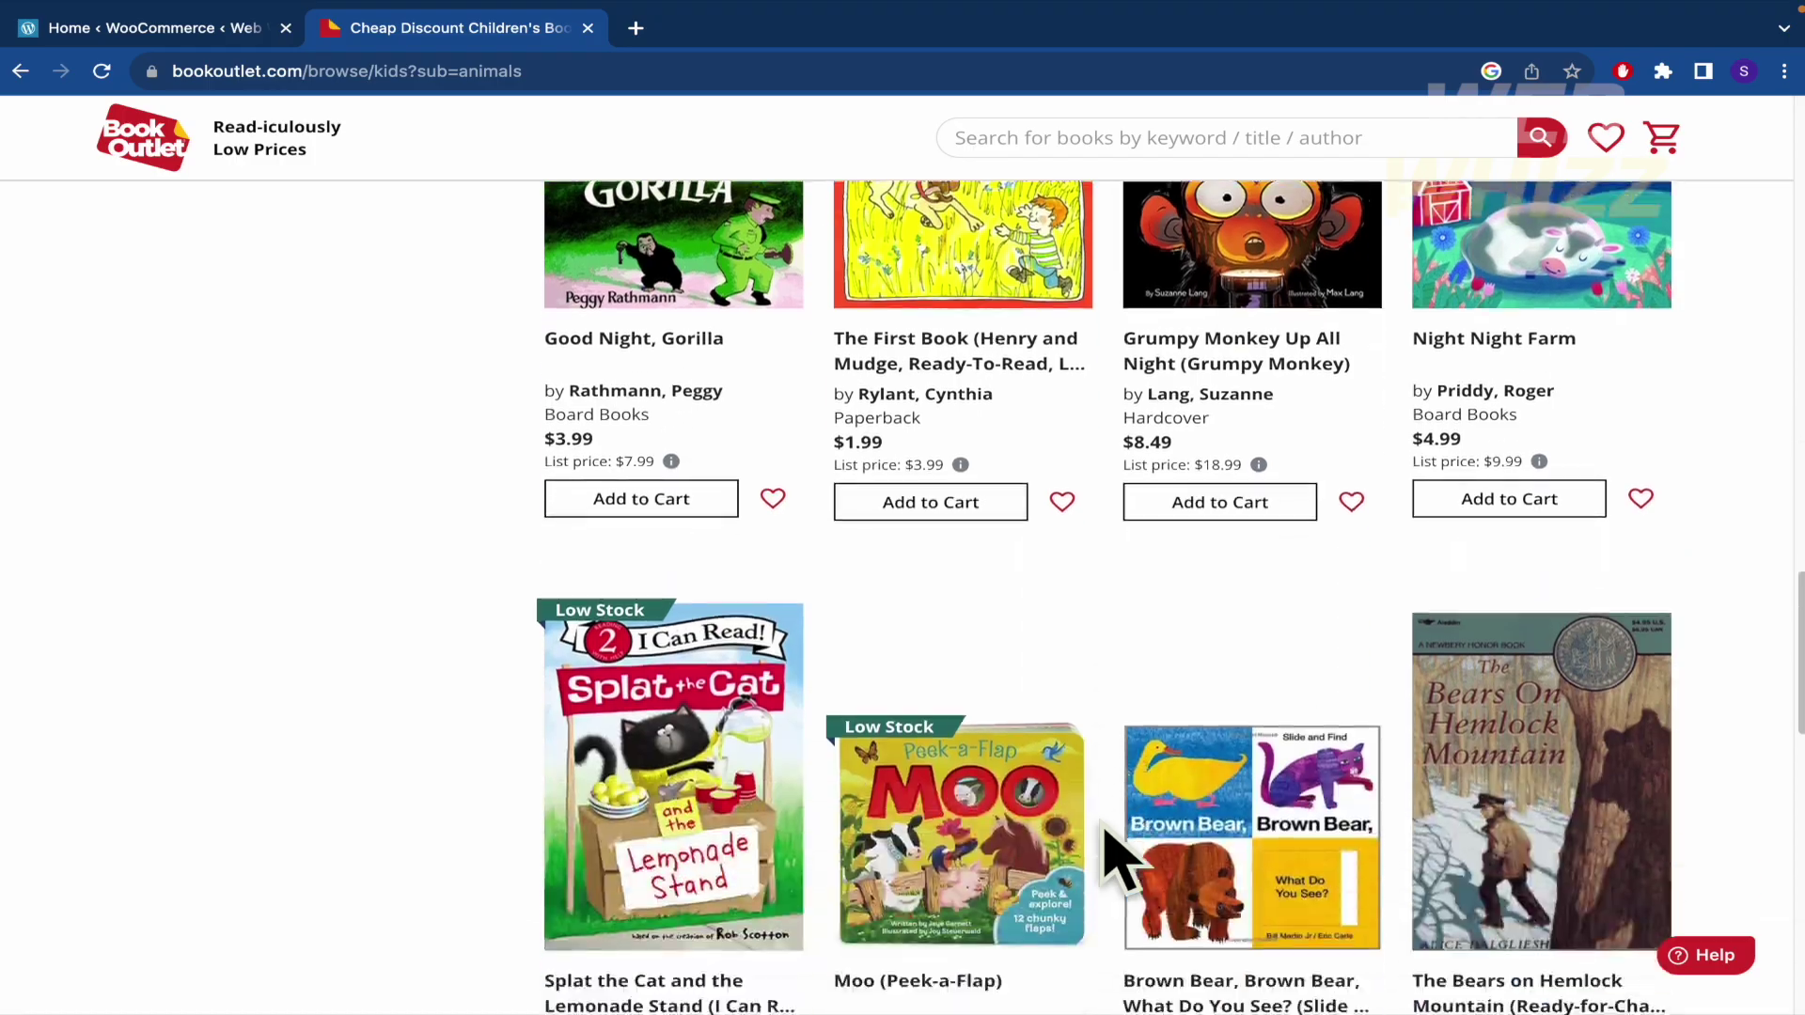
{"action": "scroll", "coordinate": [1117, 855], "scroll_direction": "down", "scroll_amount": 13}
{"action": "scroll", "coordinate": [1116, 855], "scroll_direction": "up", "scroll_amount": 20}
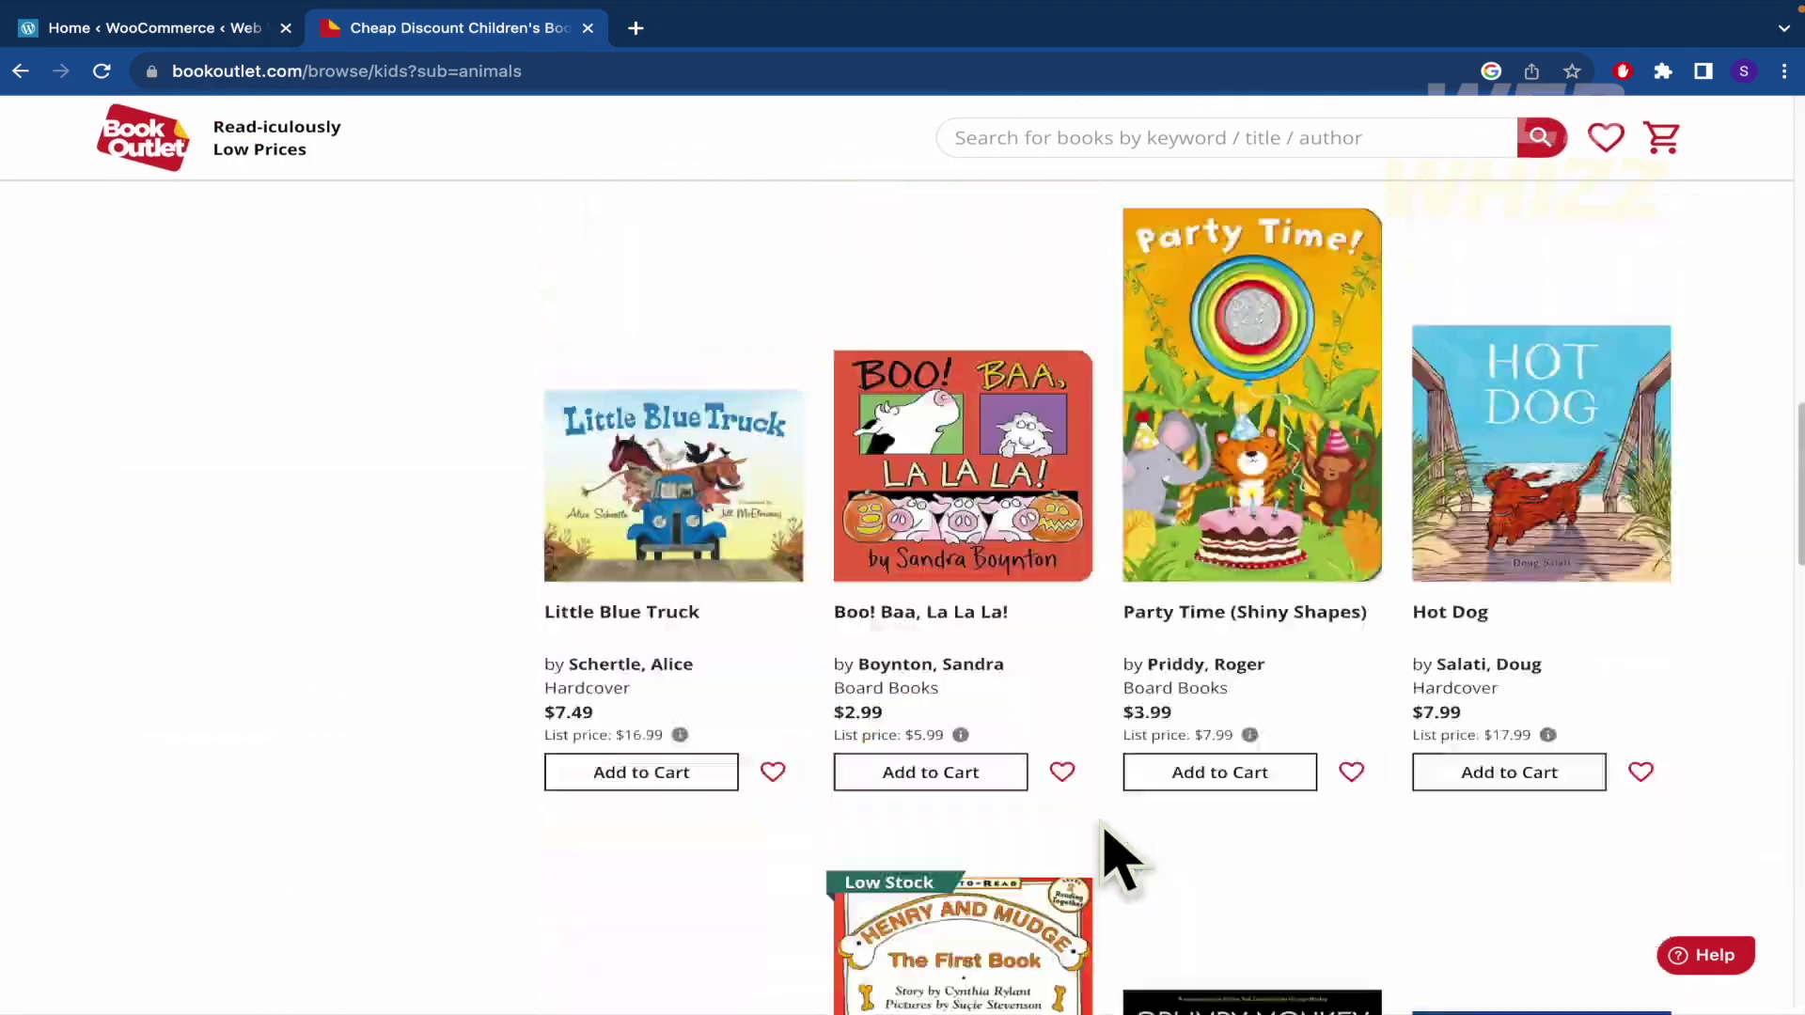
{"action": "scroll", "coordinate": [1118, 855], "scroll_direction": "up", "scroll_amount": 15}
{"action": "scroll", "coordinate": [1119, 855], "scroll_direction": "down", "scroll_amount": 20}
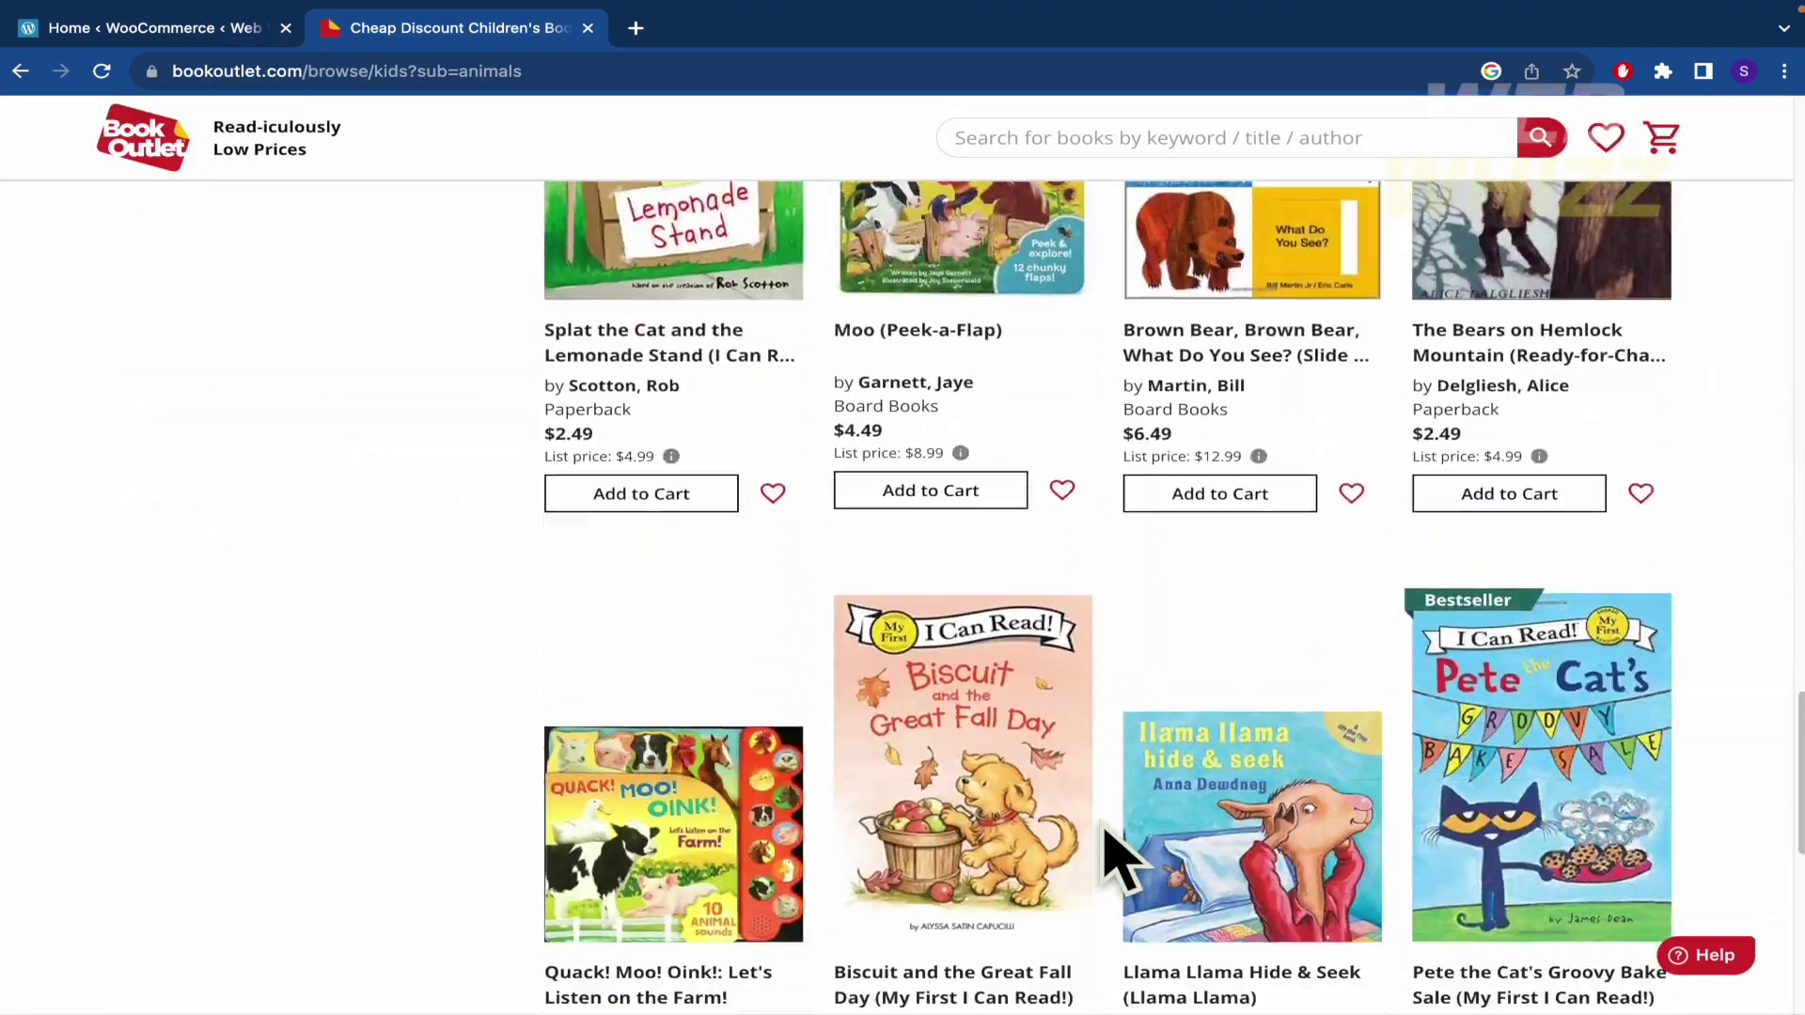
{"action": "scroll", "coordinate": [1118, 855], "scroll_direction": "down", "scroll_amount": 5}
{"action": "scroll", "coordinate": [1104, 837], "scroll_direction": "up", "scroll_amount": 20}
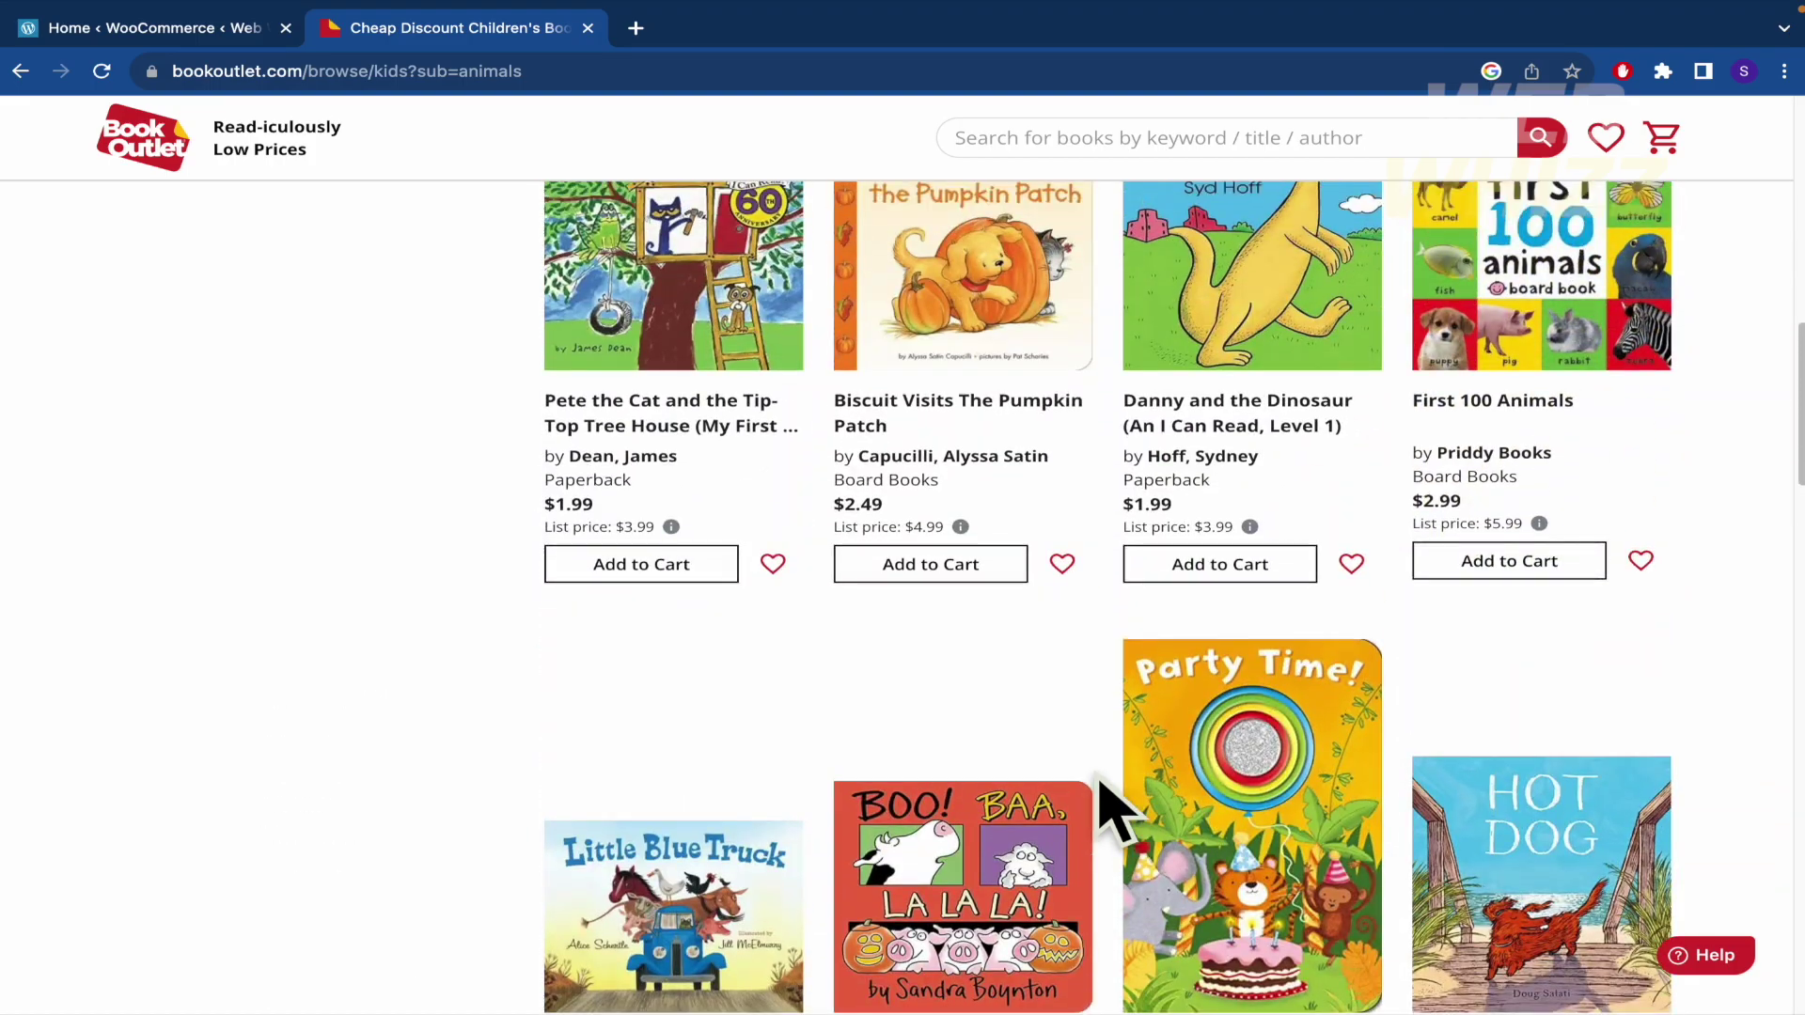
{"action": "scroll", "coordinate": [1107, 810], "scroll_direction": "up", "scroll_amount": 3}
{"action": "scroll", "coordinate": [1108, 810], "scroll_direction": "down", "scroll_amount": 15}
{"action": "scroll", "coordinate": [1108, 810], "scroll_direction": "up", "scroll_amount": 5}
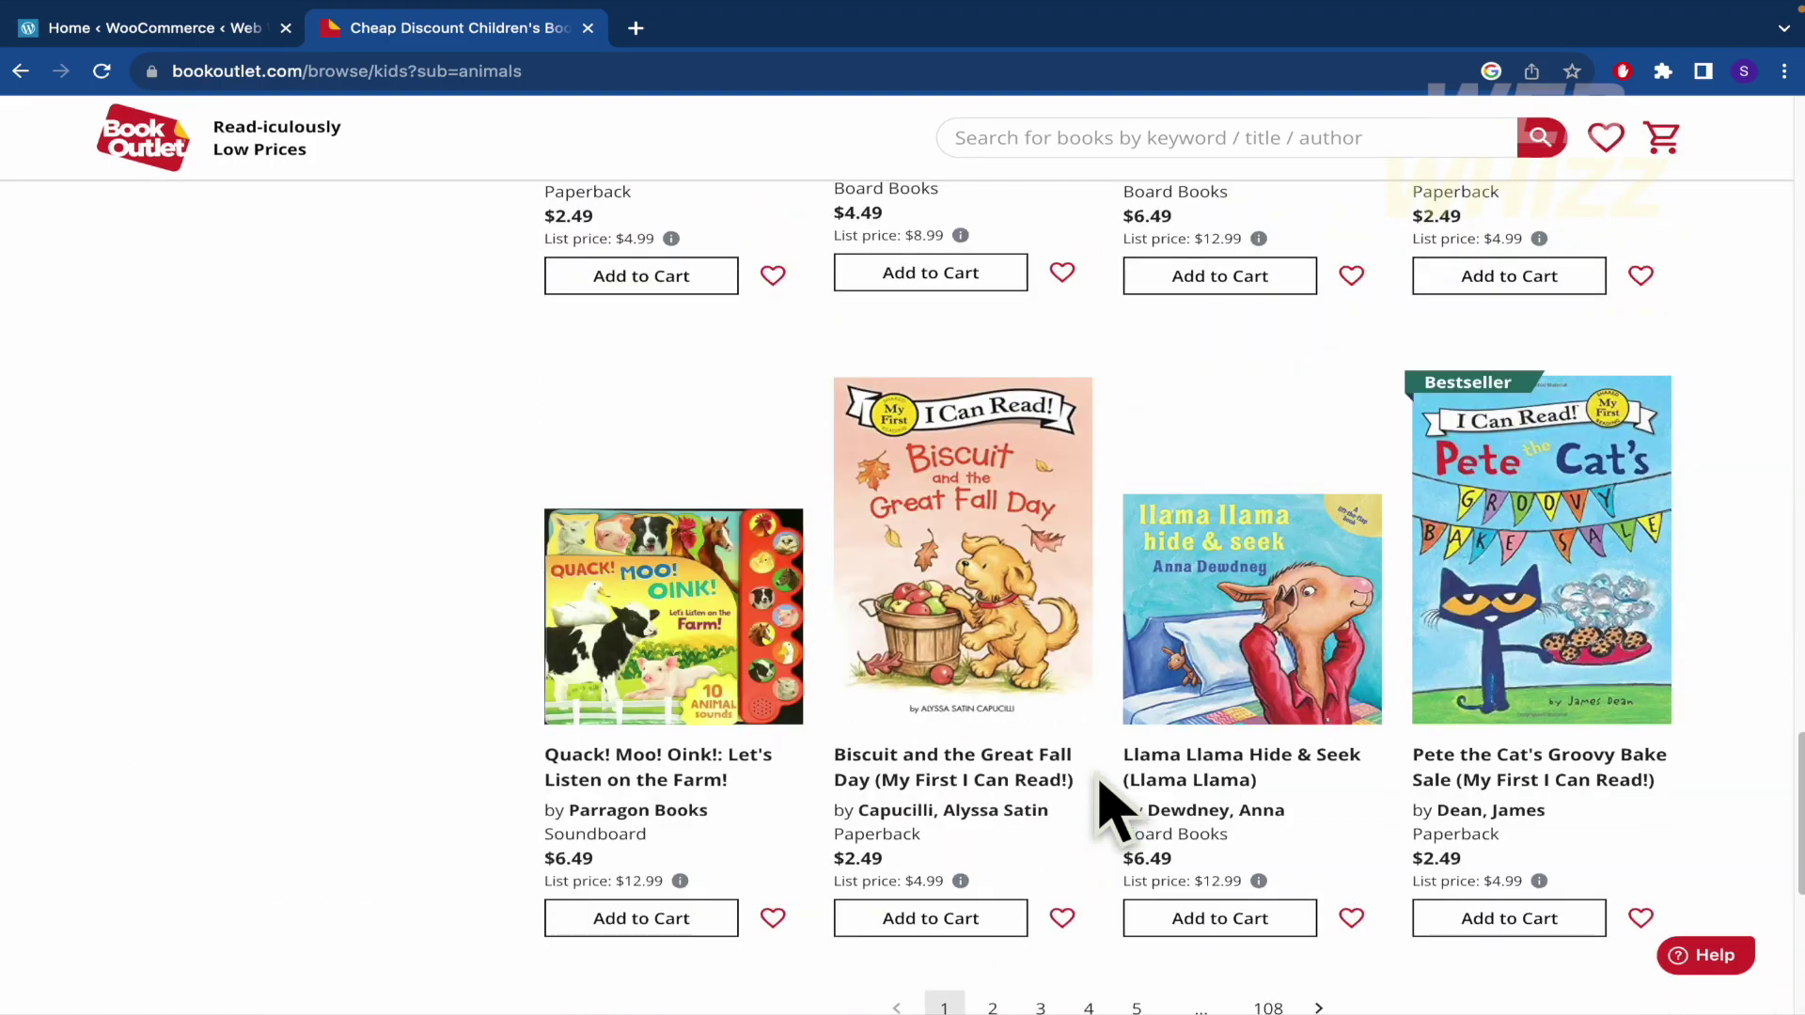
{"action": "scroll", "coordinate": [1109, 808], "scroll_direction": "down", "scroll_amount": 2}
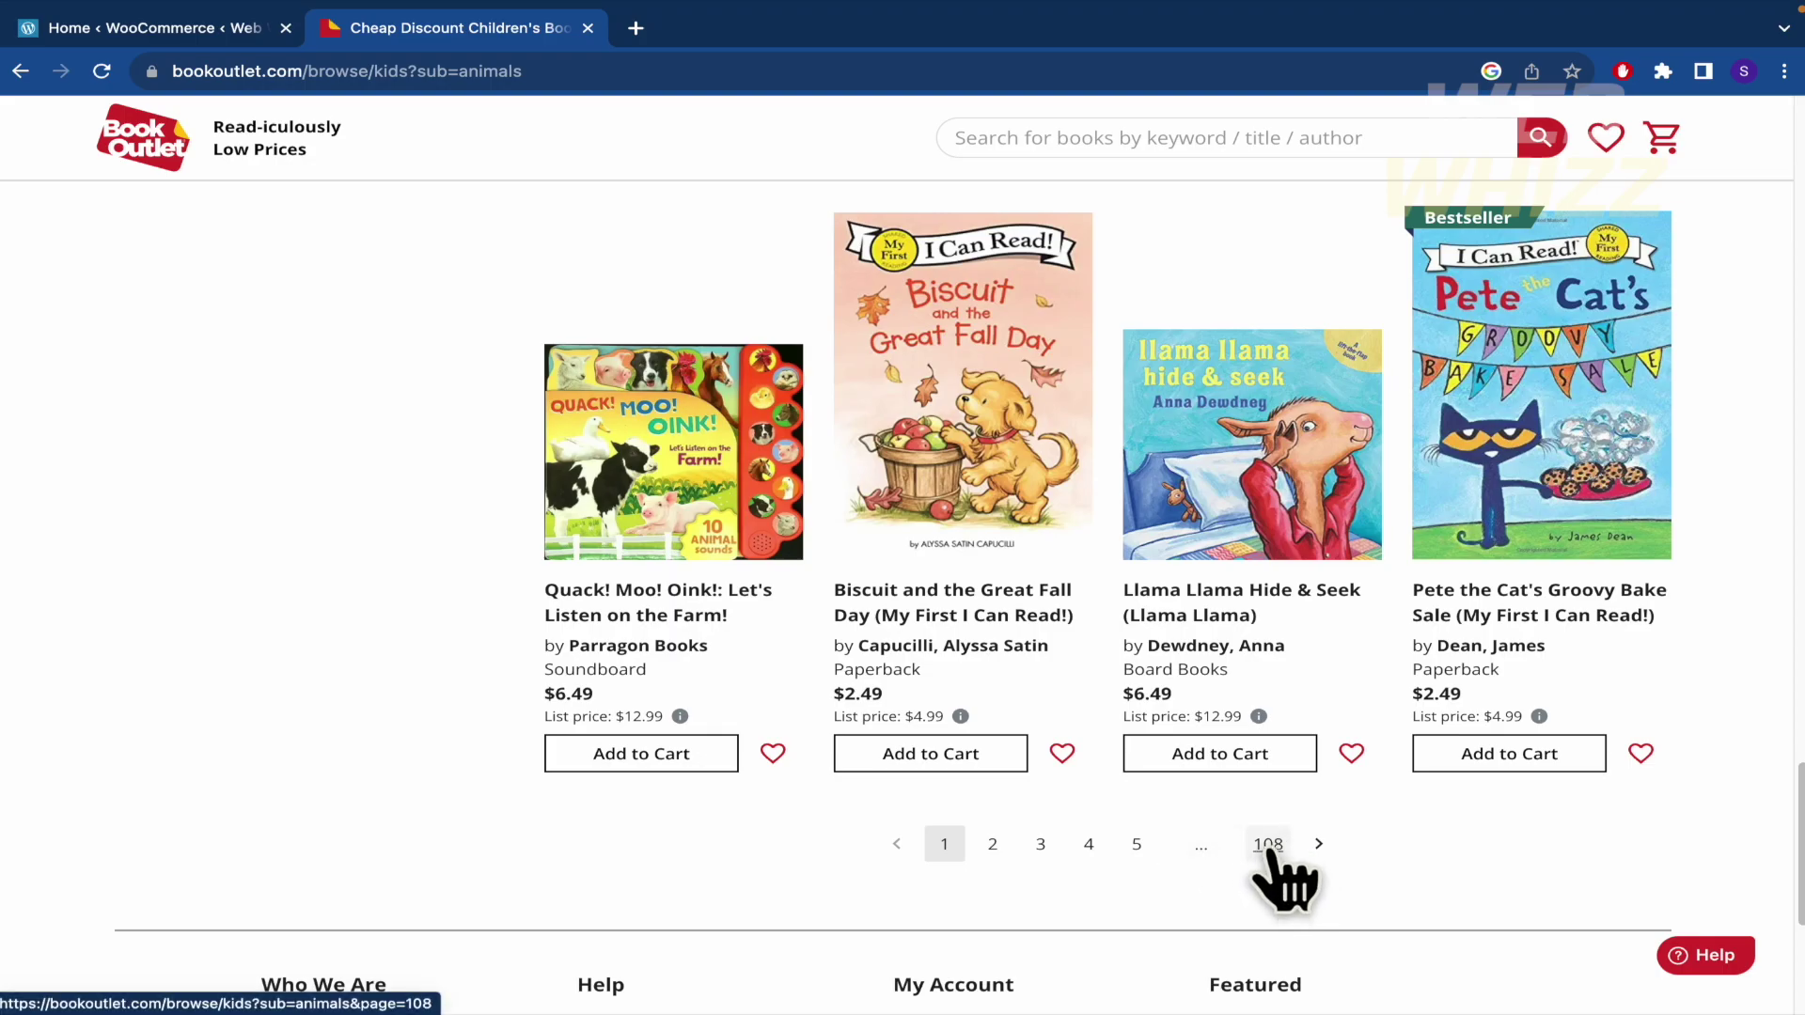
{"action": "scroll", "coordinate": [1278, 860], "scroll_direction": "up", "scroll_amount": 20}
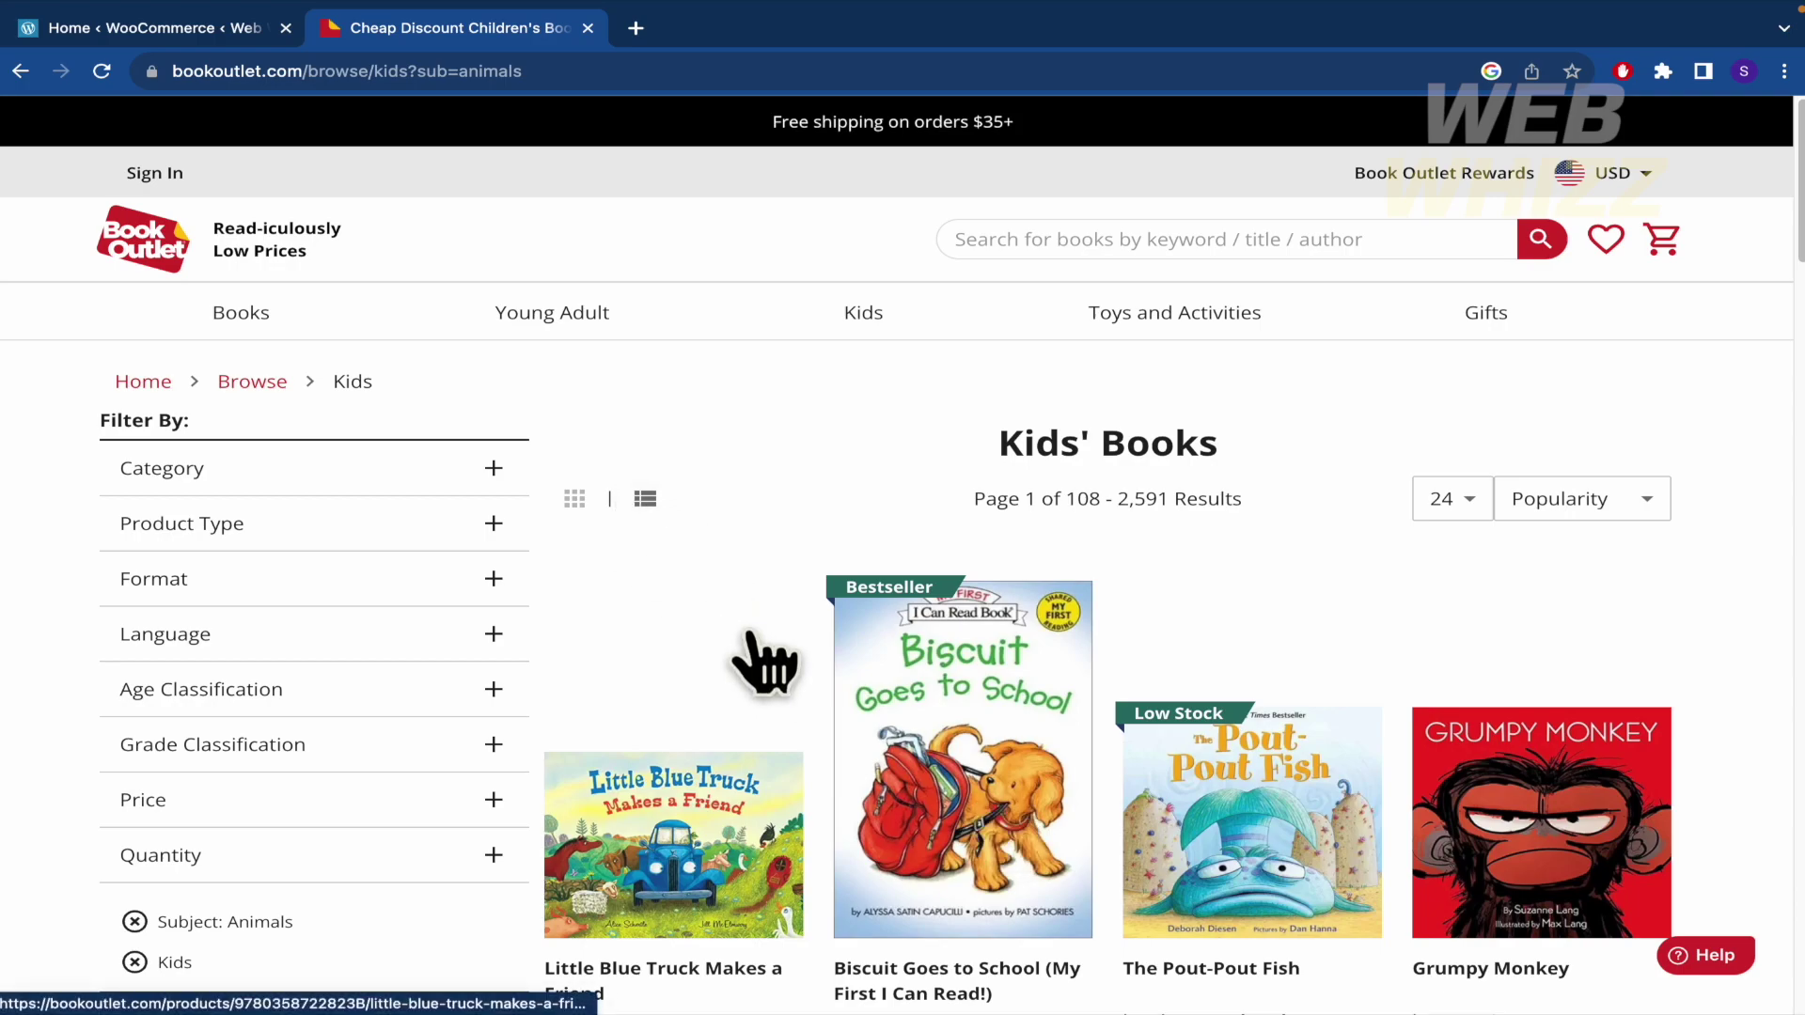
{"action": "left_click", "coordinate": [223, 42]}
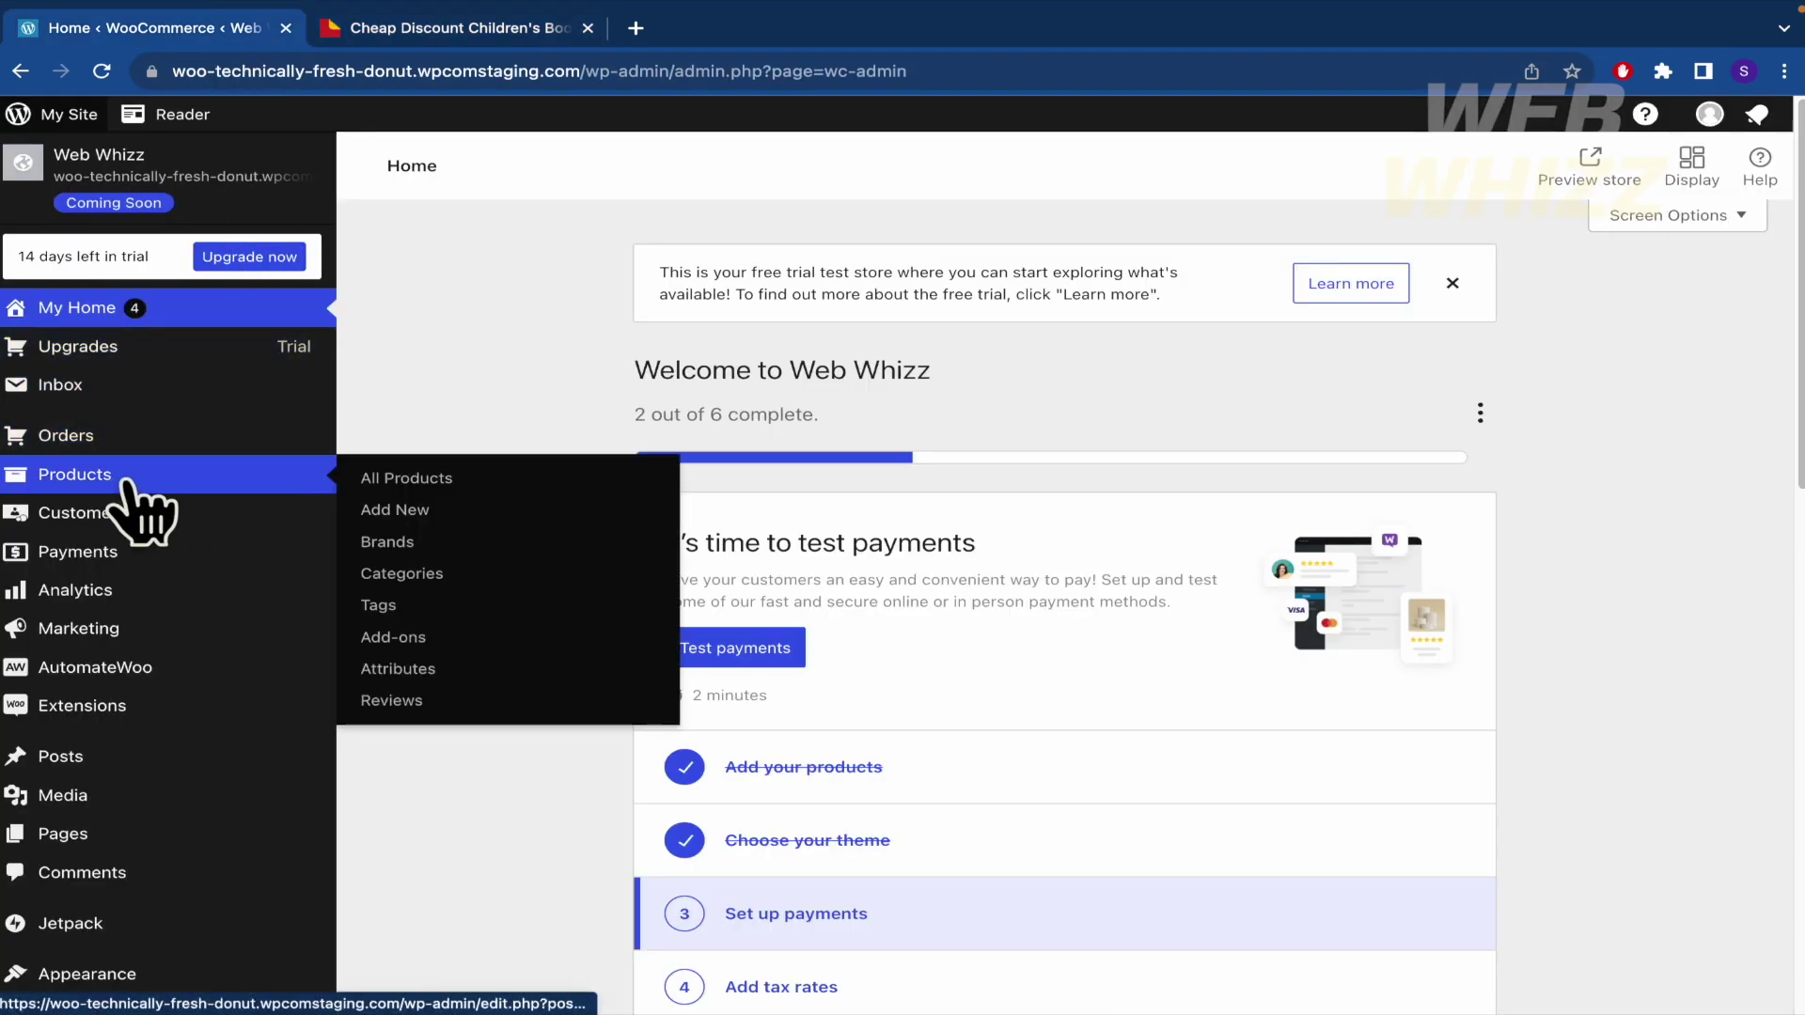
{"action": "left_click", "coordinate": [362, 482]}
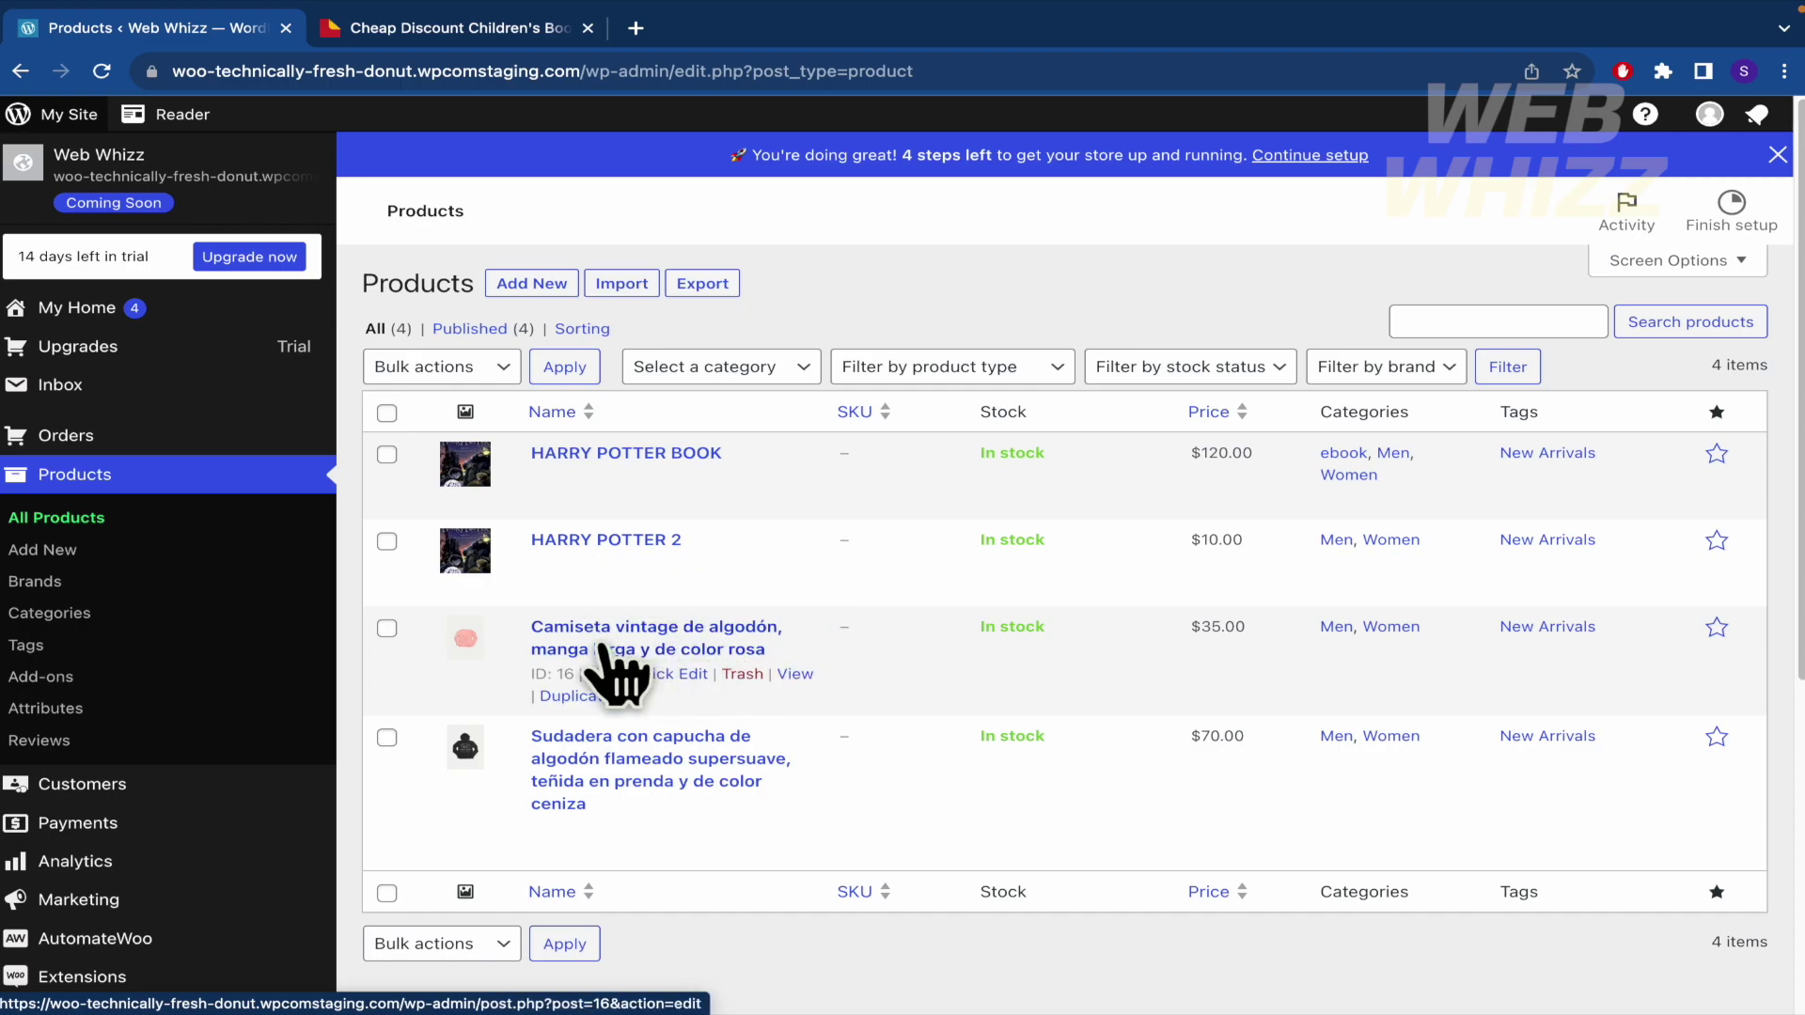
Edit the pink vintage cotton shirt product and replace its description with BOOK.
{"action": "left_click", "coordinate": [601, 647]}
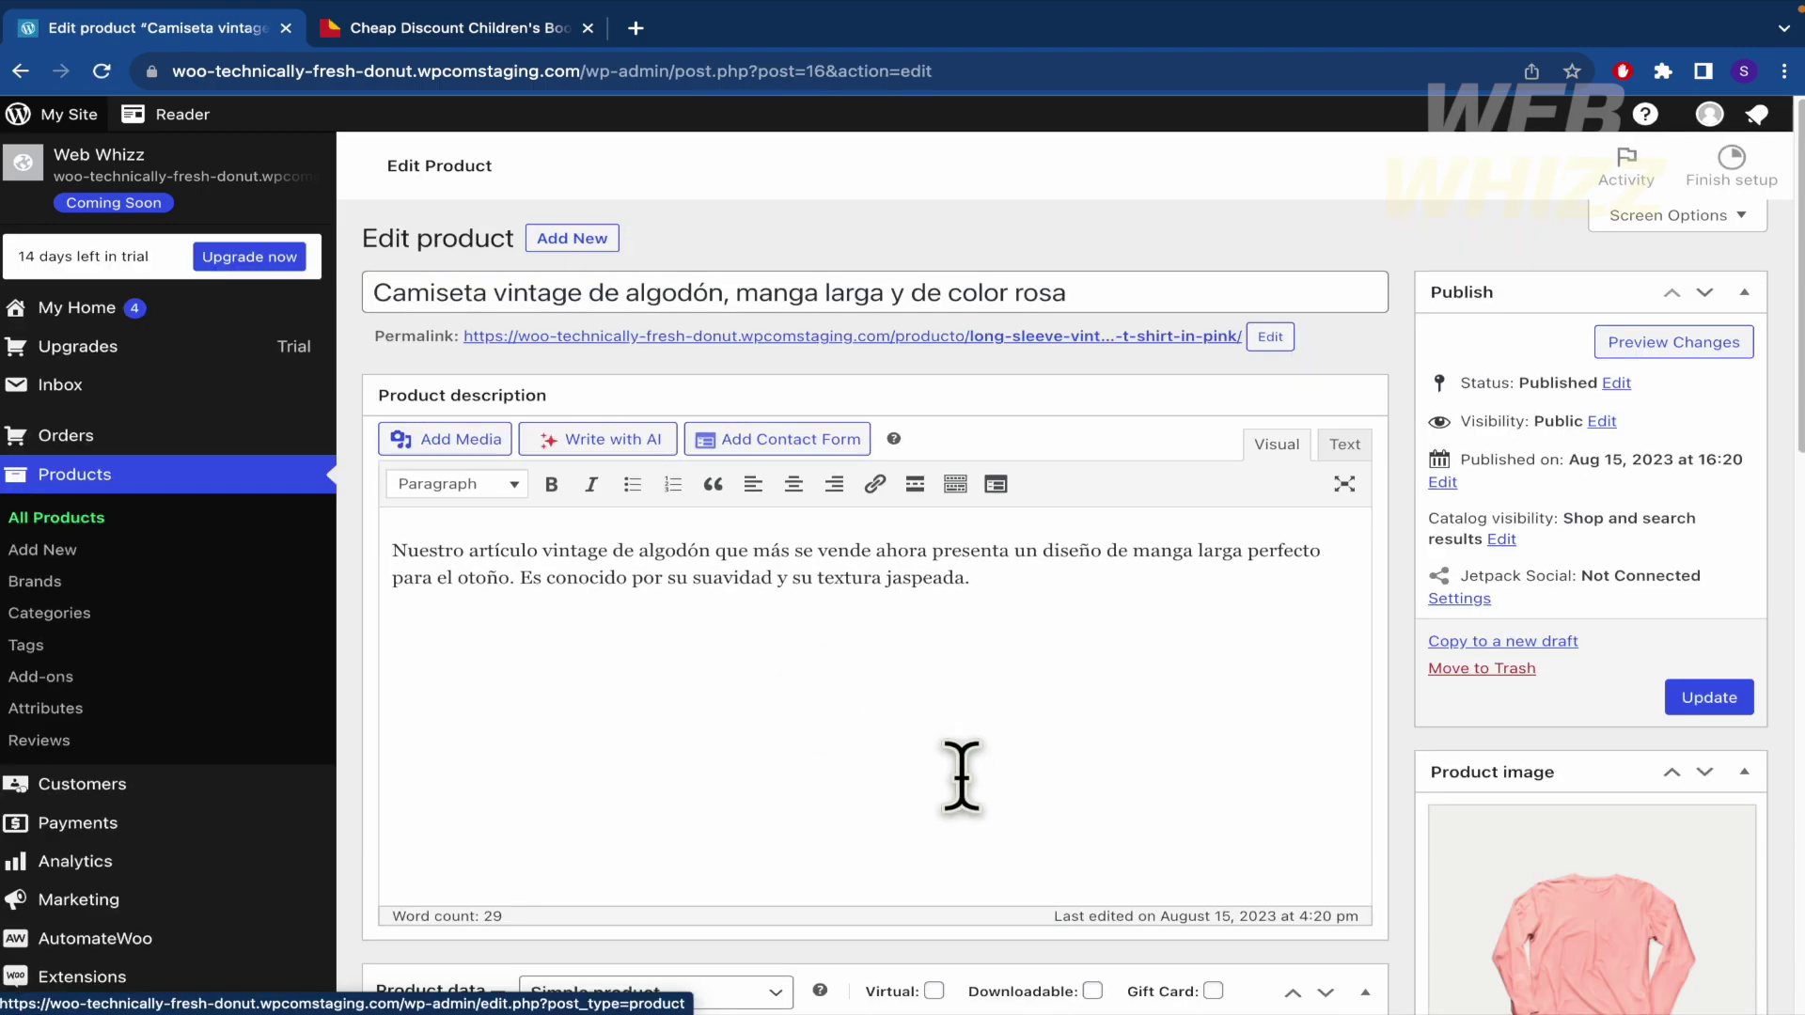
{"action": "triple_click", "coordinate": [987, 625]}
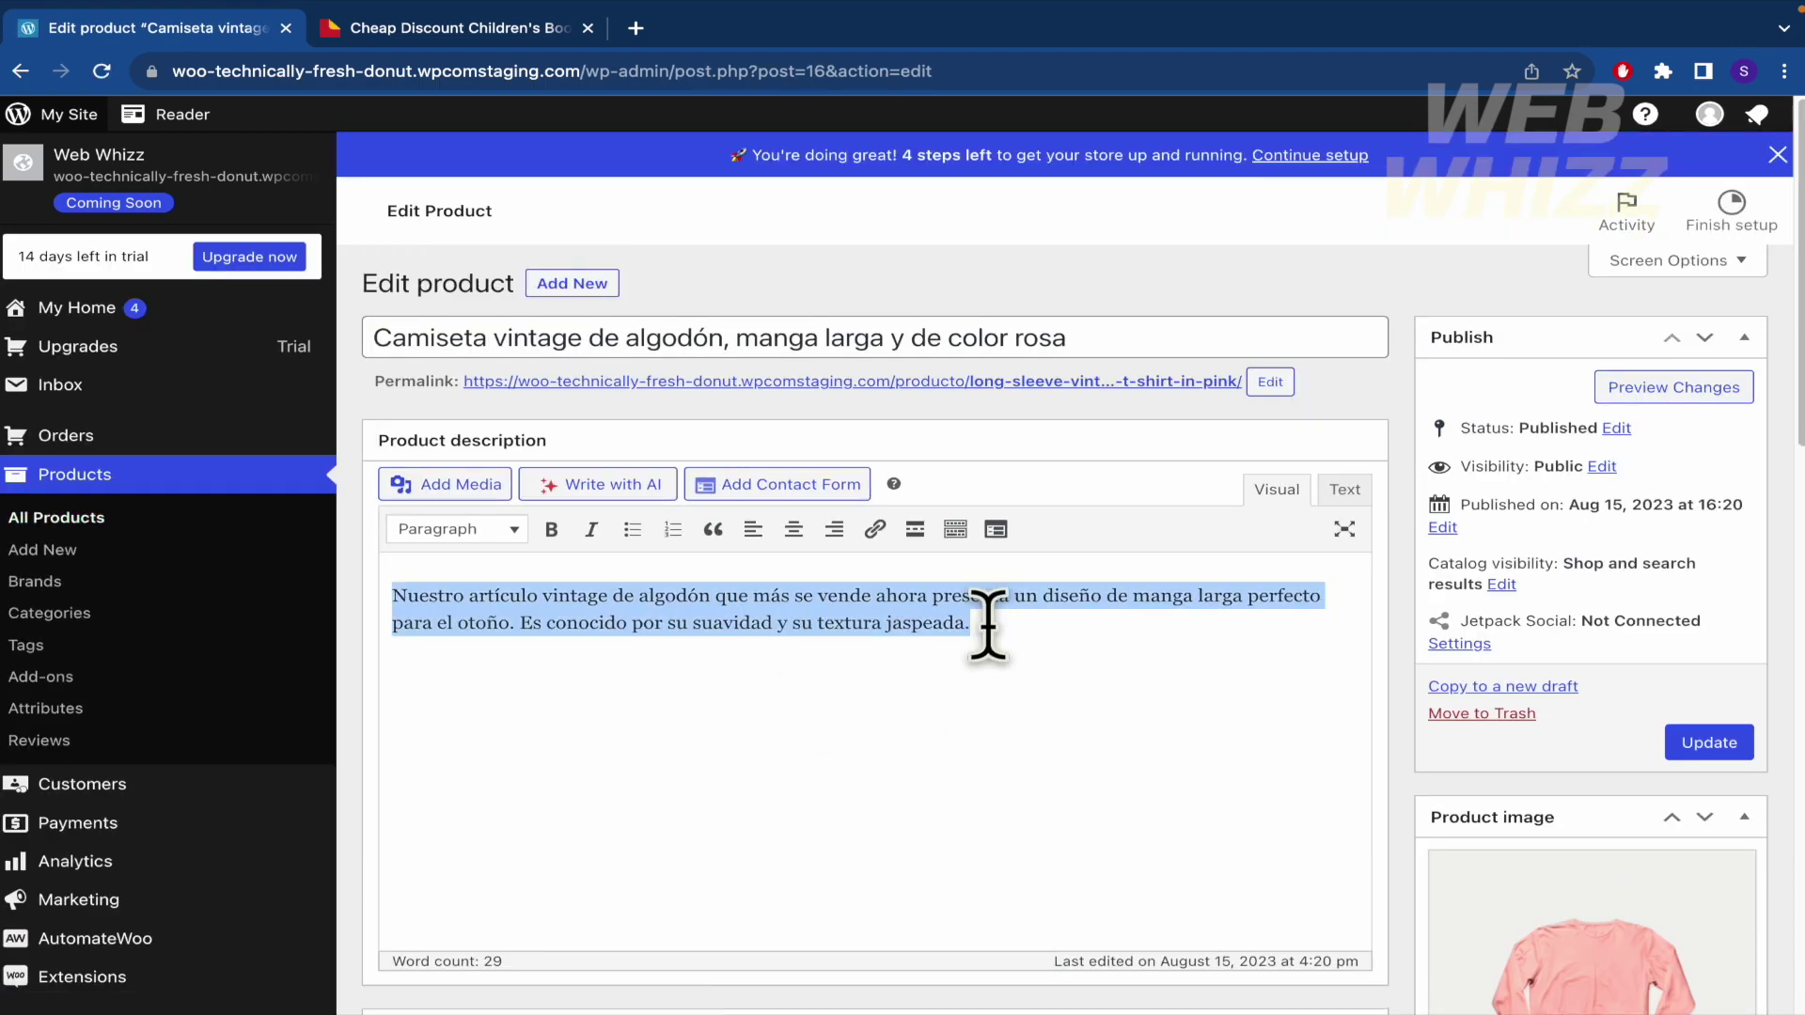
{"action": "type", "text": "BOOK"}
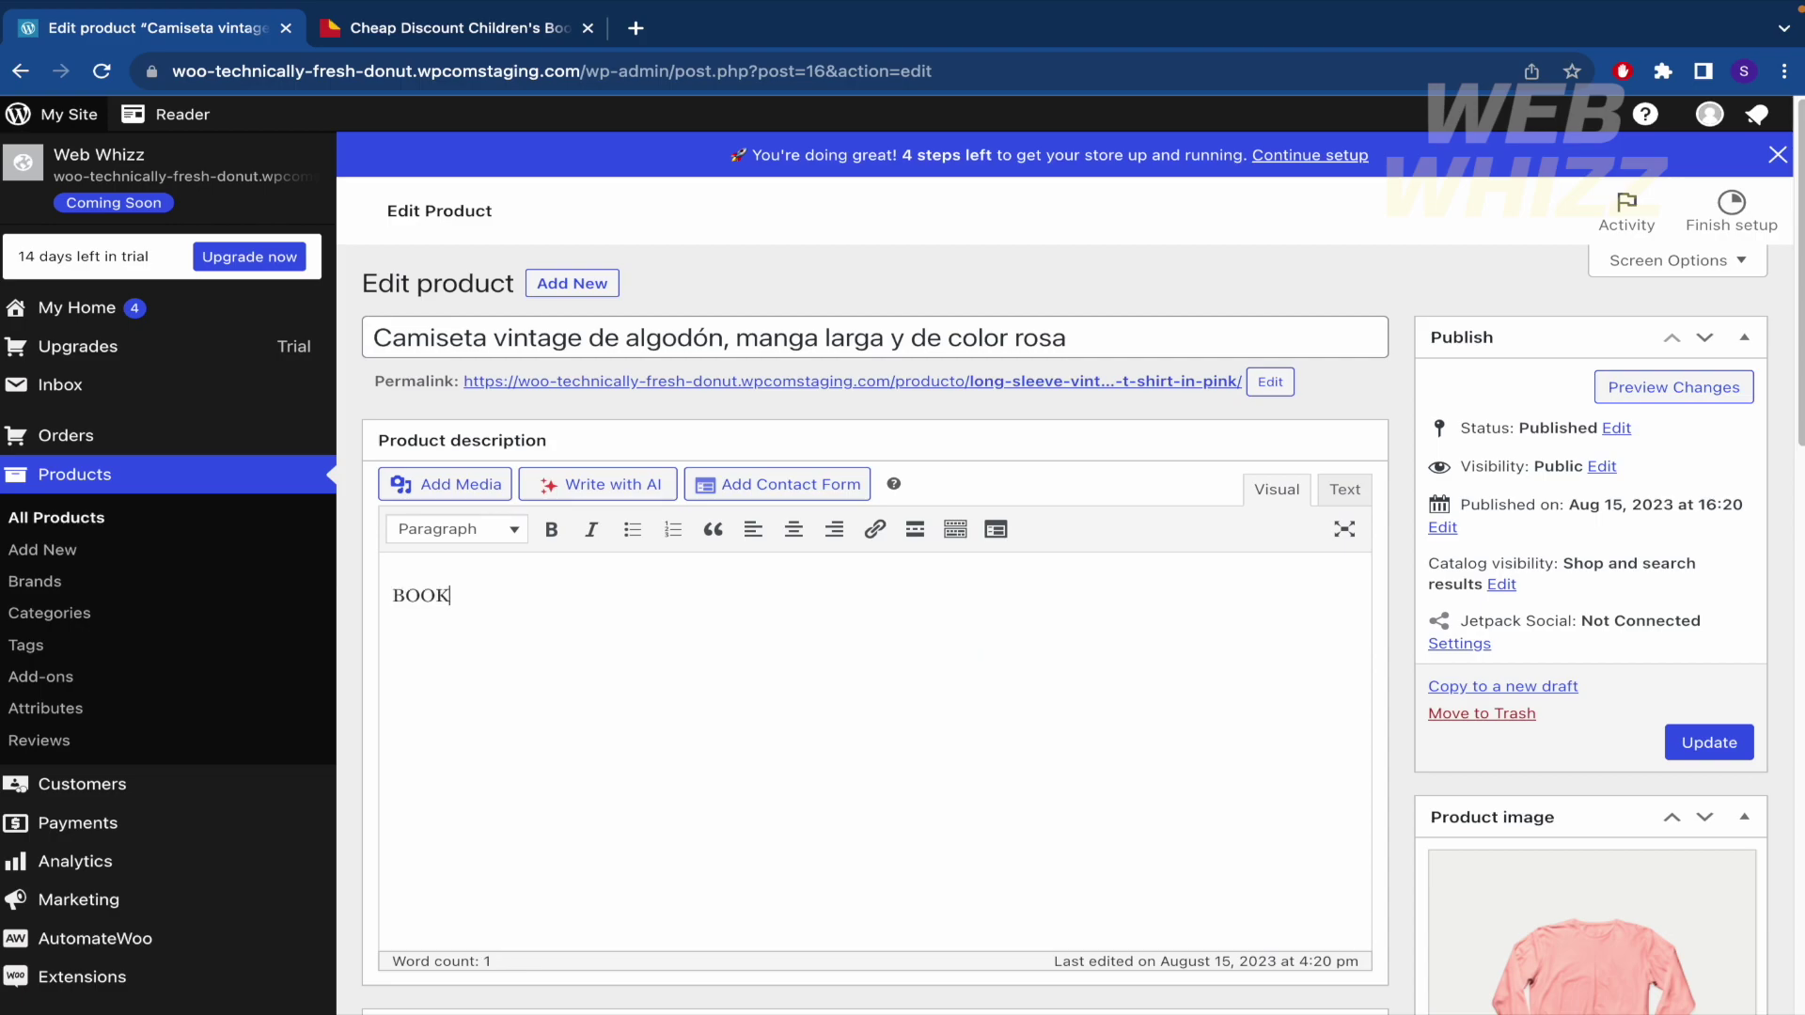
{"action": "scroll", "coordinate": [1027, 427], "scroll_direction": "down", "scroll_amount": 3}
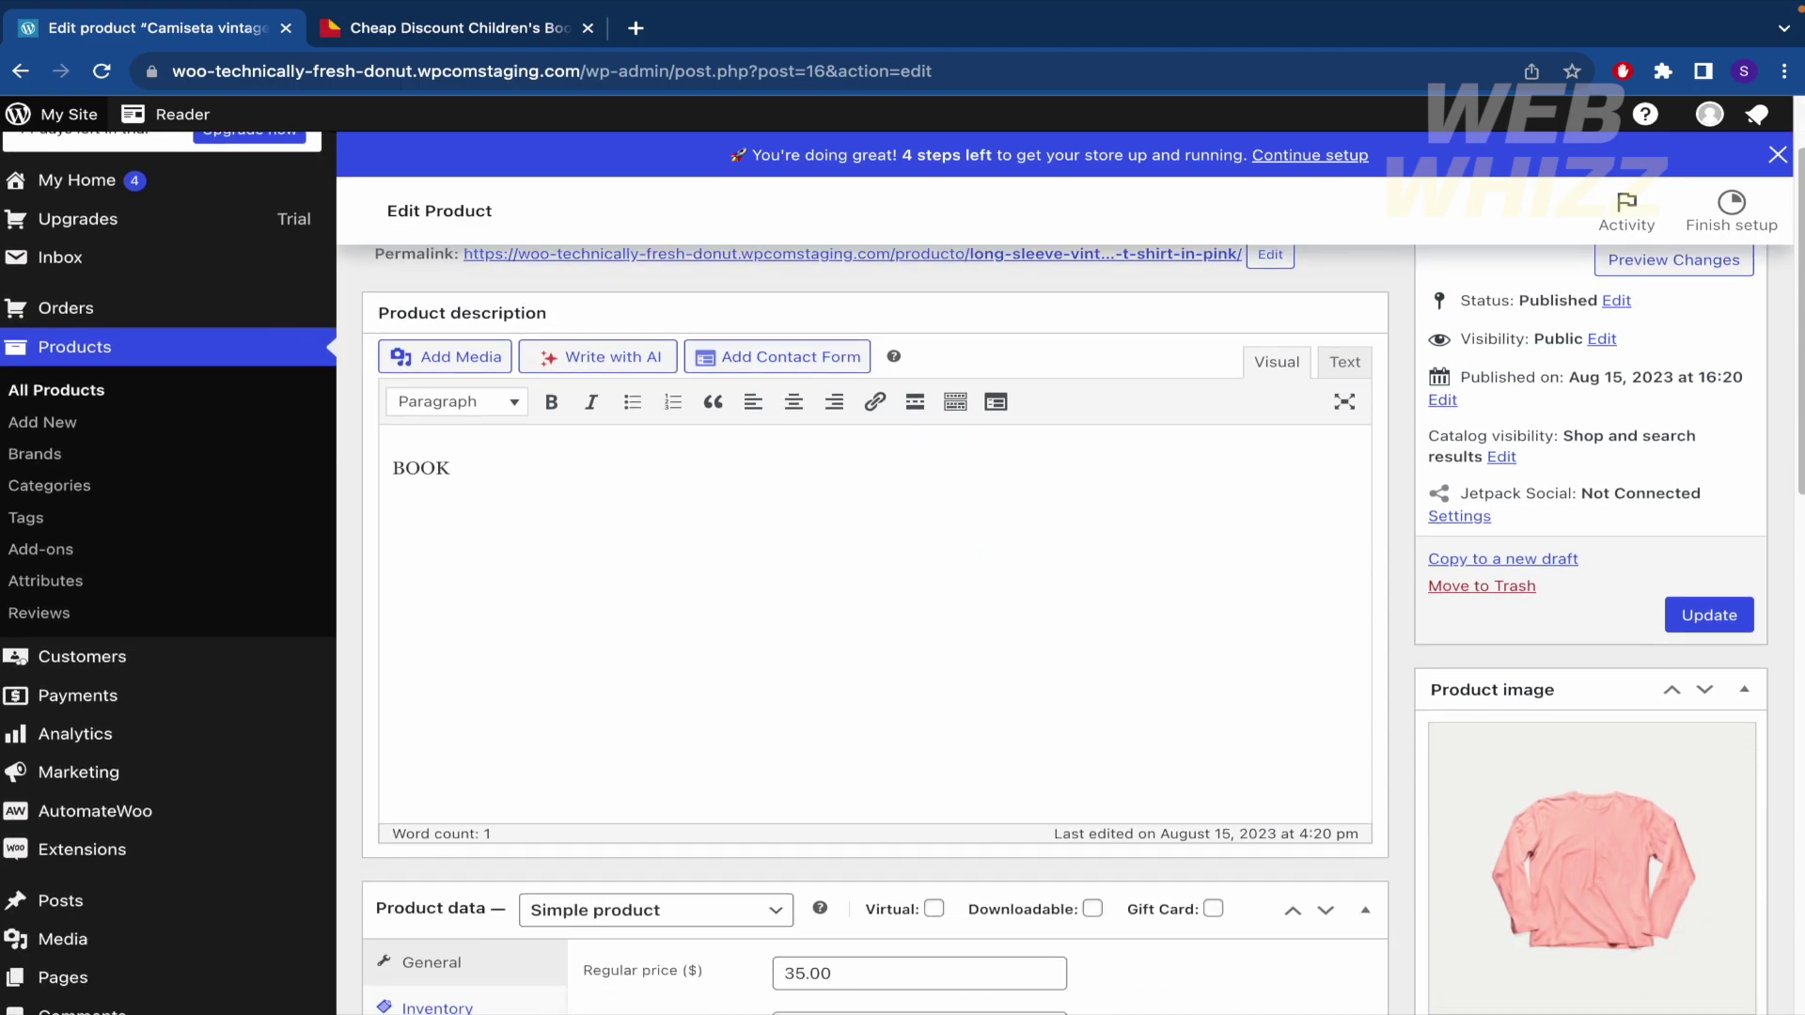
{"action": "scroll", "coordinate": [1028, 426], "scroll_direction": "up", "scroll_amount": 3}
Rename the product title to HARRY POTTER 3.
{"action": "left_click", "coordinate": [1020, 334]}
{"action": "triple_click", "coordinate": [1020, 333]}
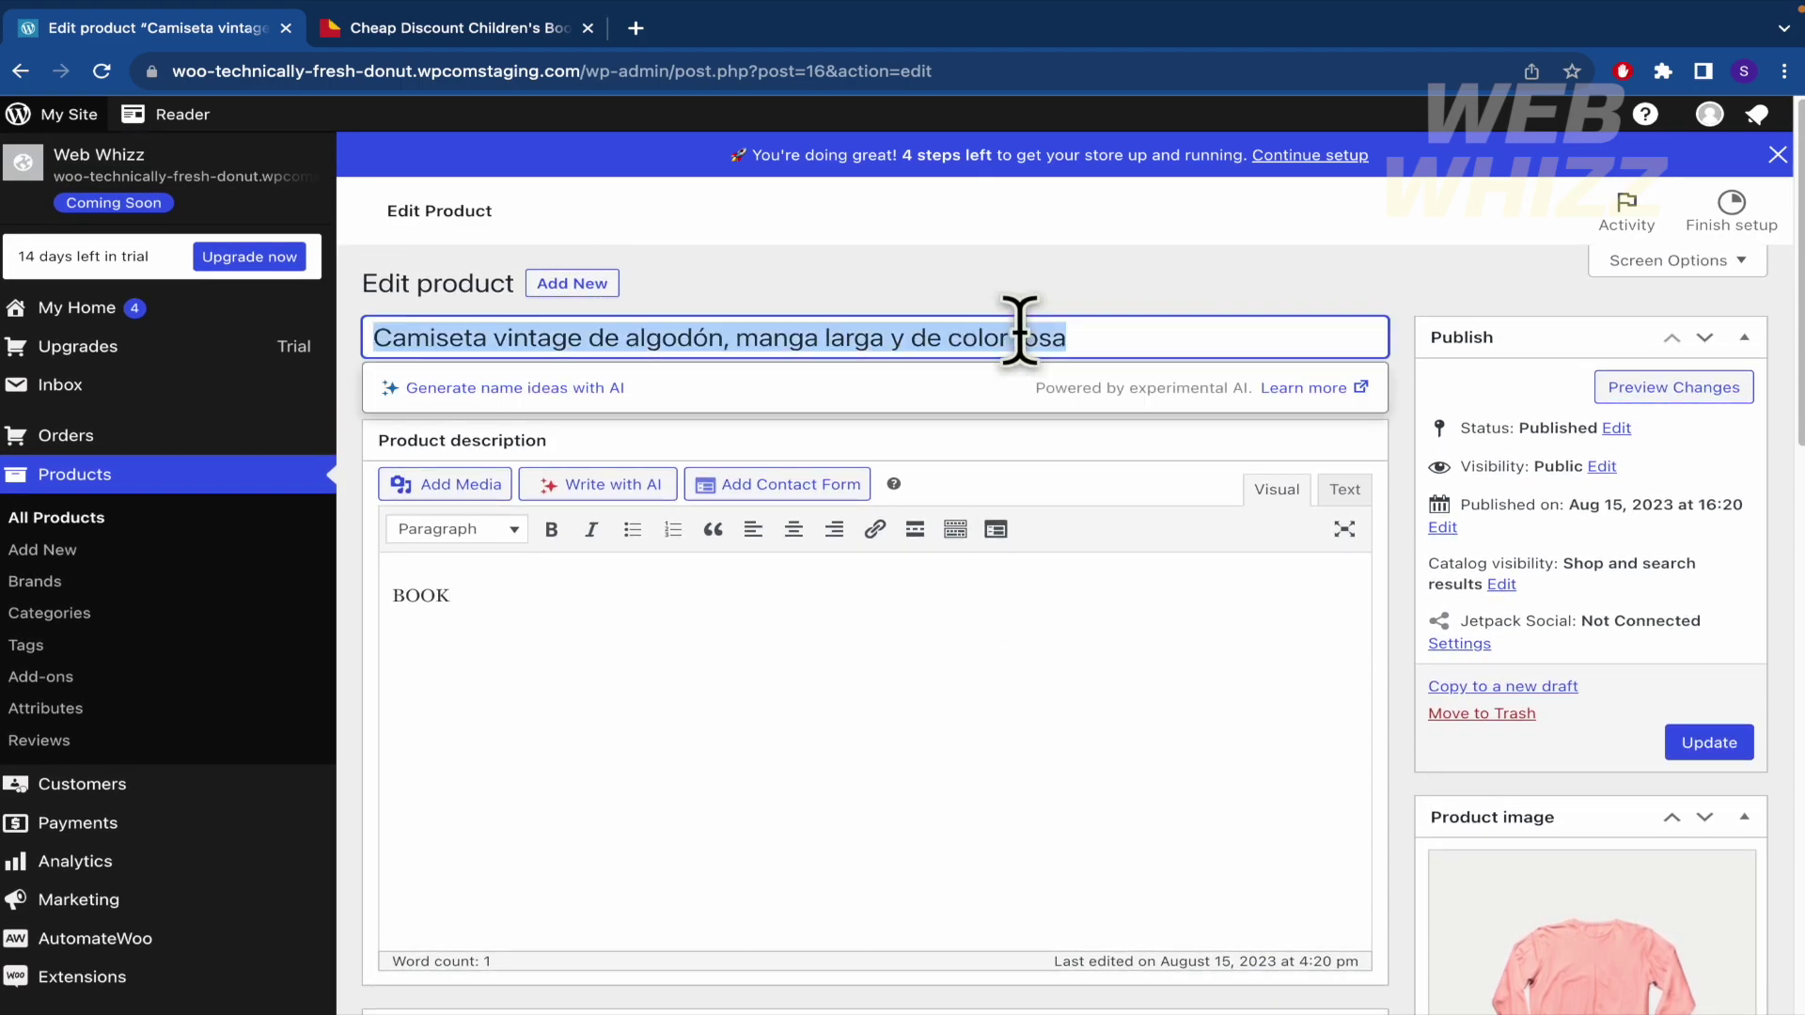
{"action": "type", "text": "HARRY P"}
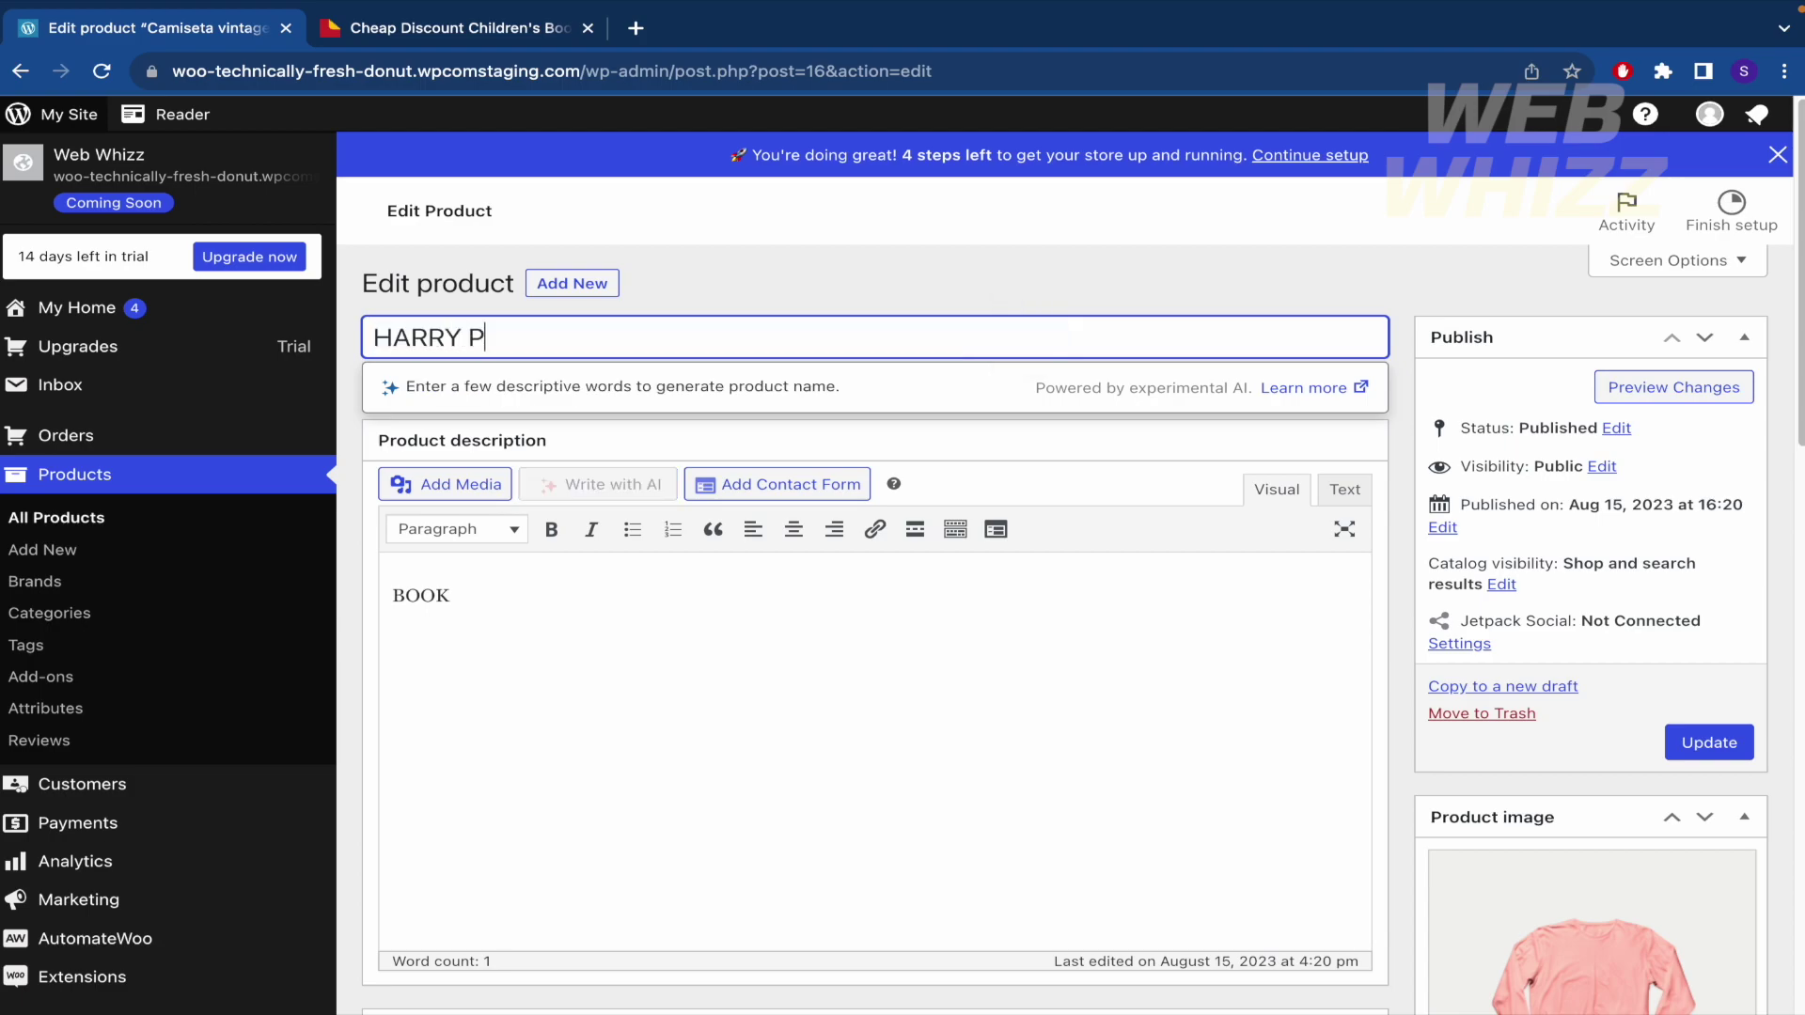
{"action": "type", "text": "OTTER #"}
{"action": "key", "text": "BackSpace"}
{"action": "type", "text": "3"}
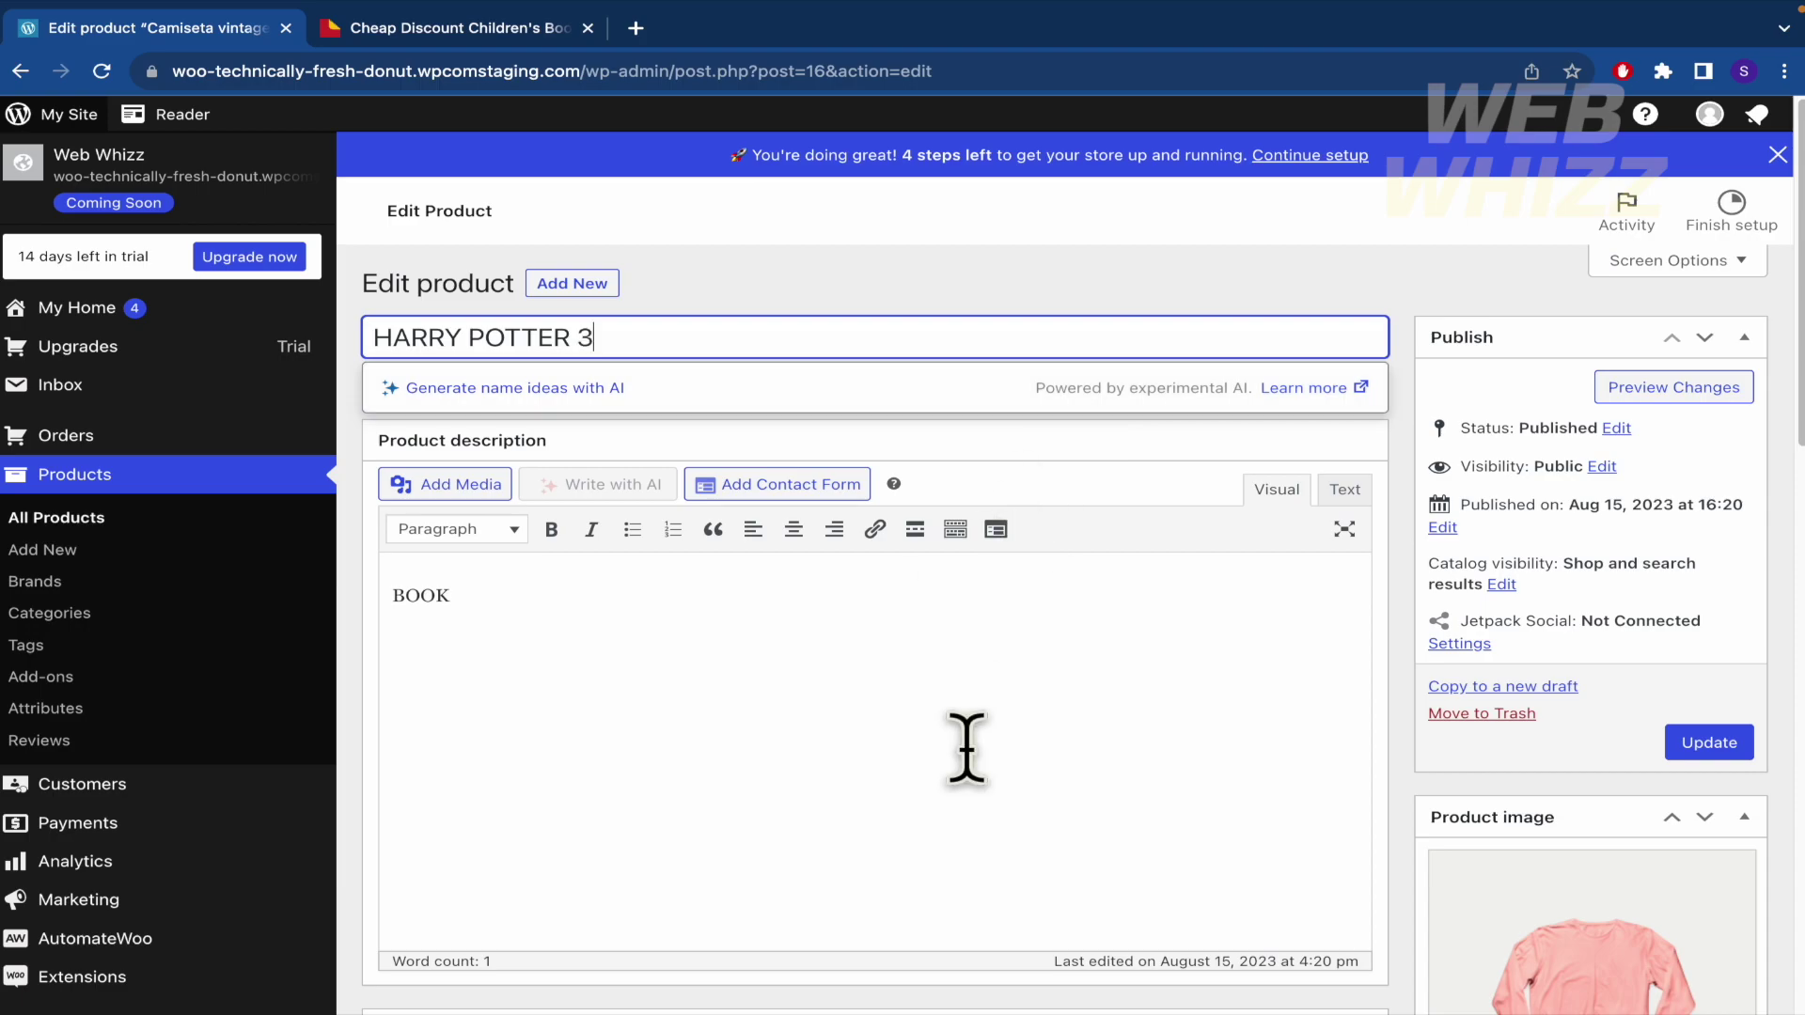
Replace the short description with 'GREAT BOOK, AWESOME'.
{"action": "scroll", "coordinate": [966, 743], "scroll_direction": "down", "scroll_amount": 12}
{"action": "left_click", "coordinate": [966, 747]}
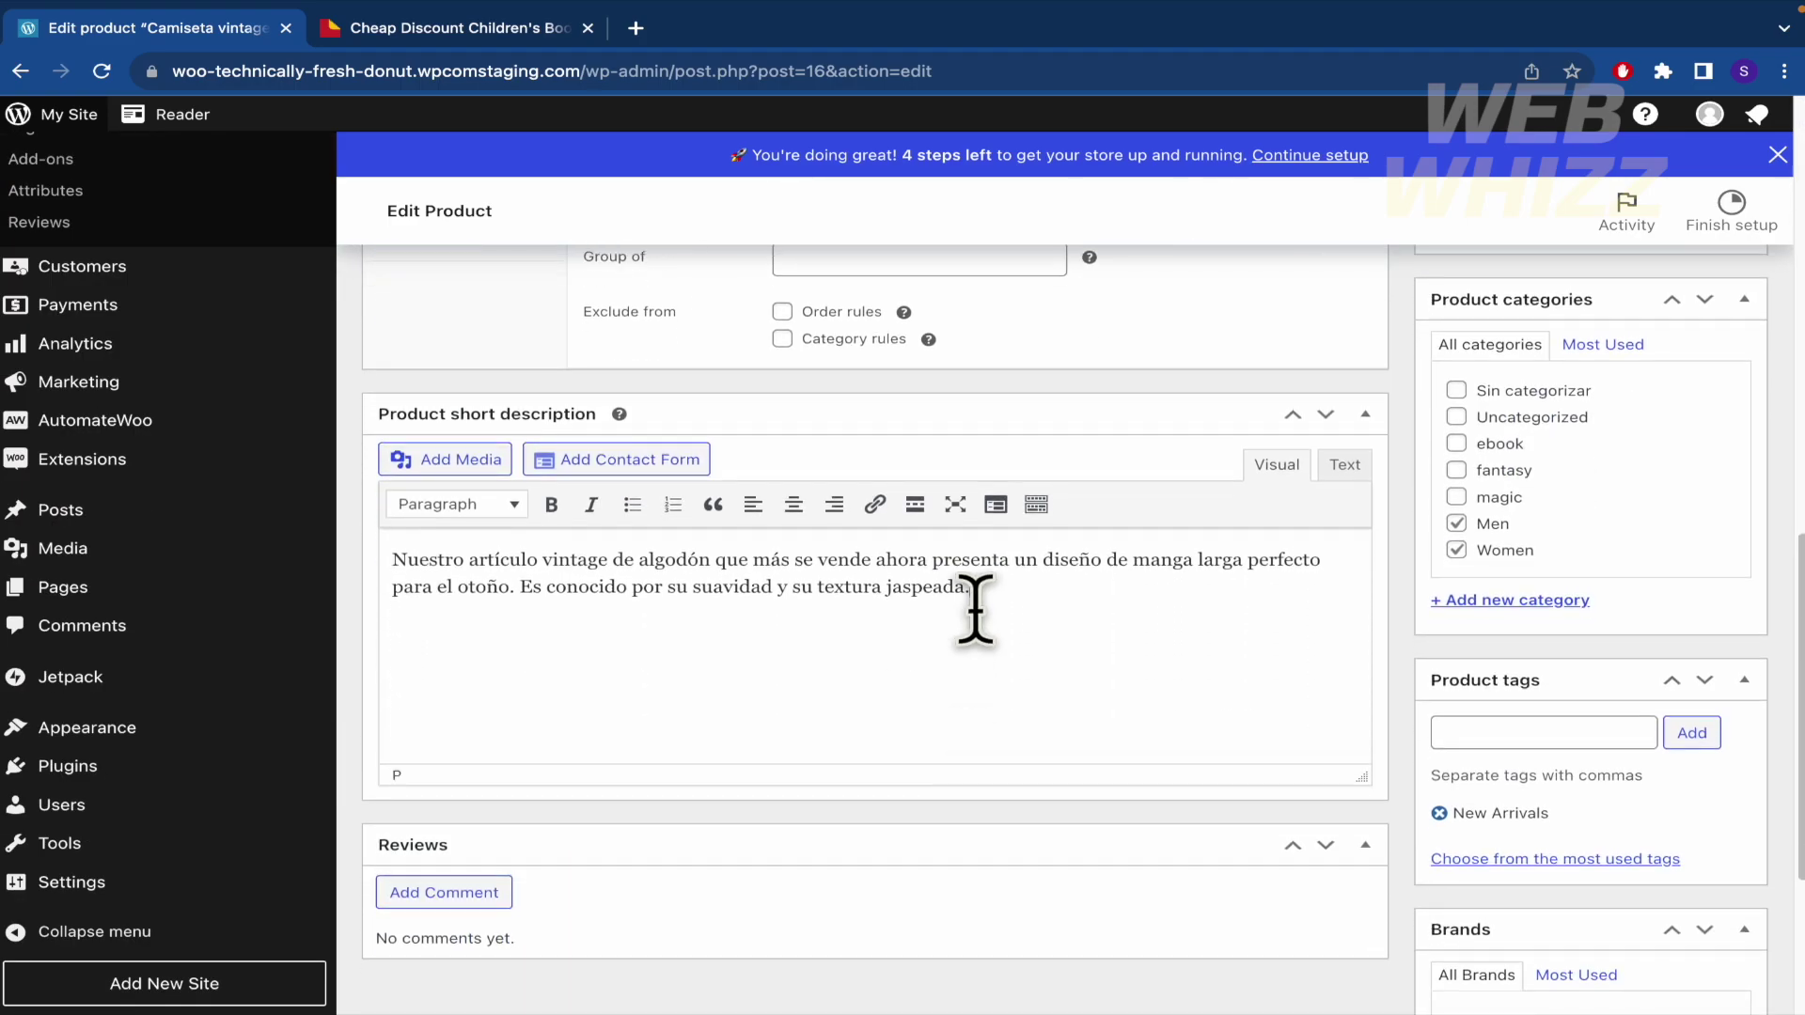
{"action": "key", "text": "ctrl+a"}
{"action": "type", "text": "G"}
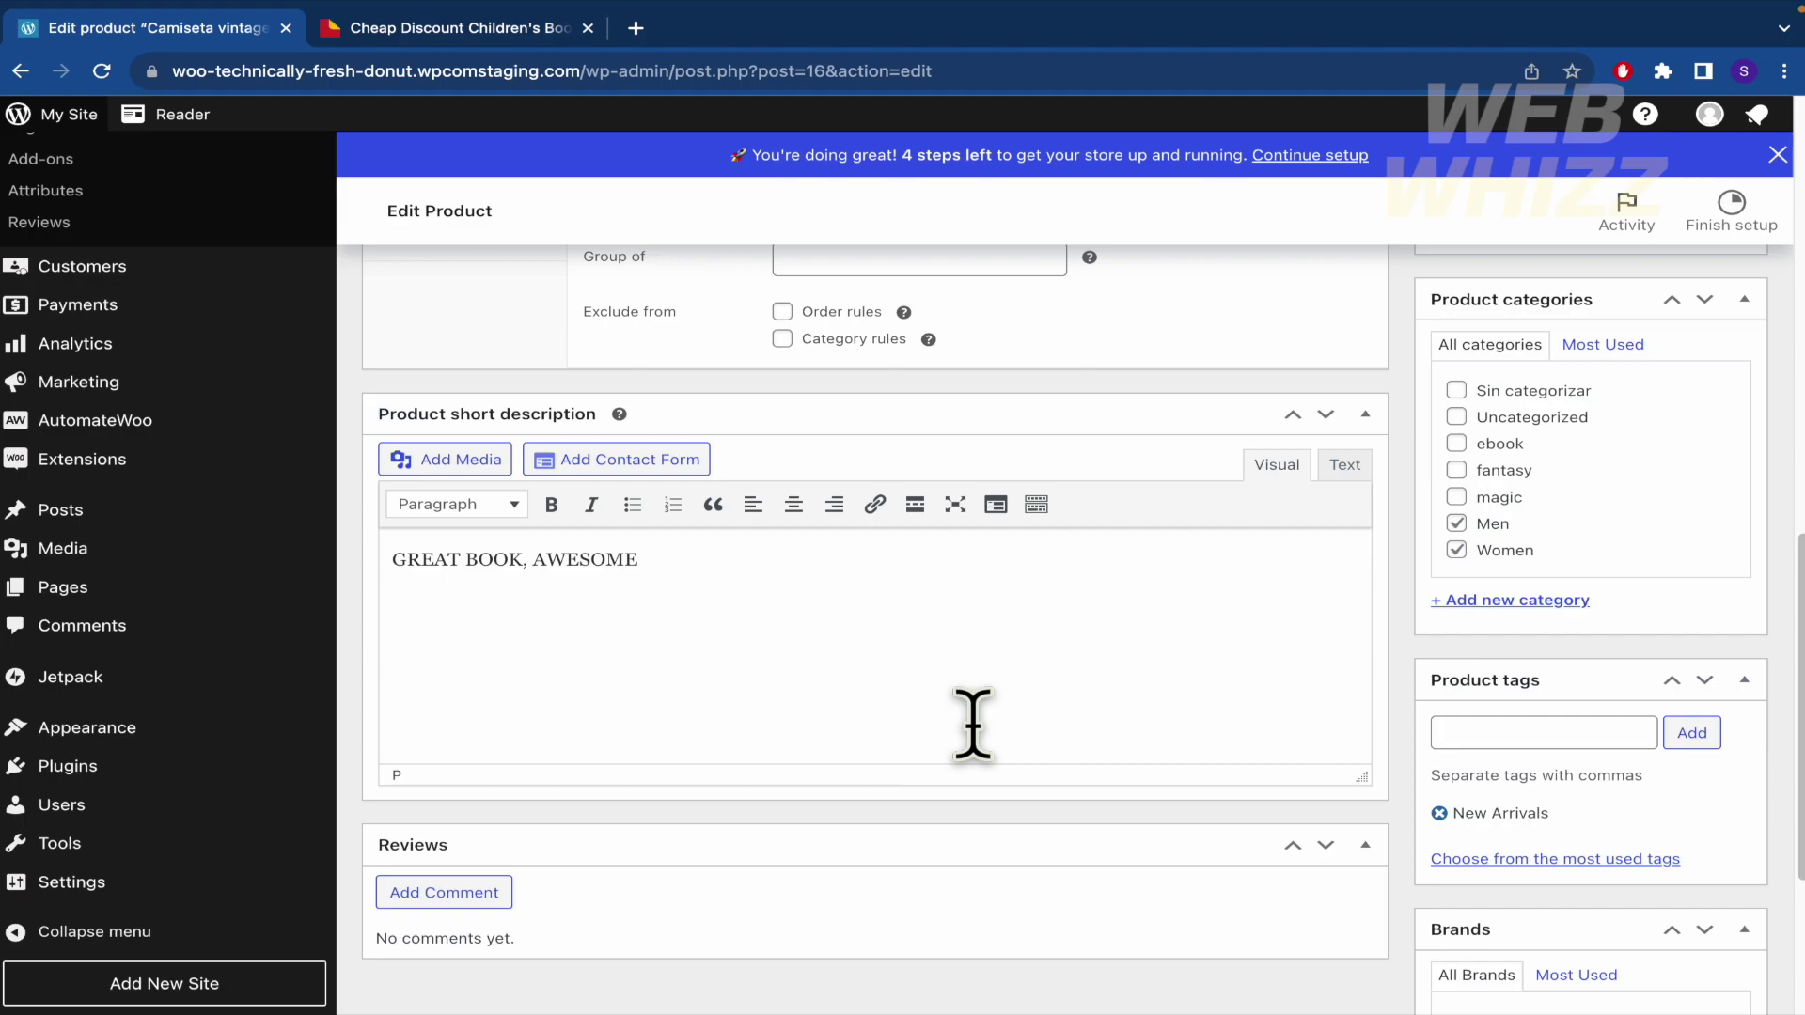
Swap the pink shirt product image for Harry-potter.jpeg from the Media Library.
{"action": "scroll", "coordinate": [973, 724], "scroll_direction": "up", "scroll_amount": 15}
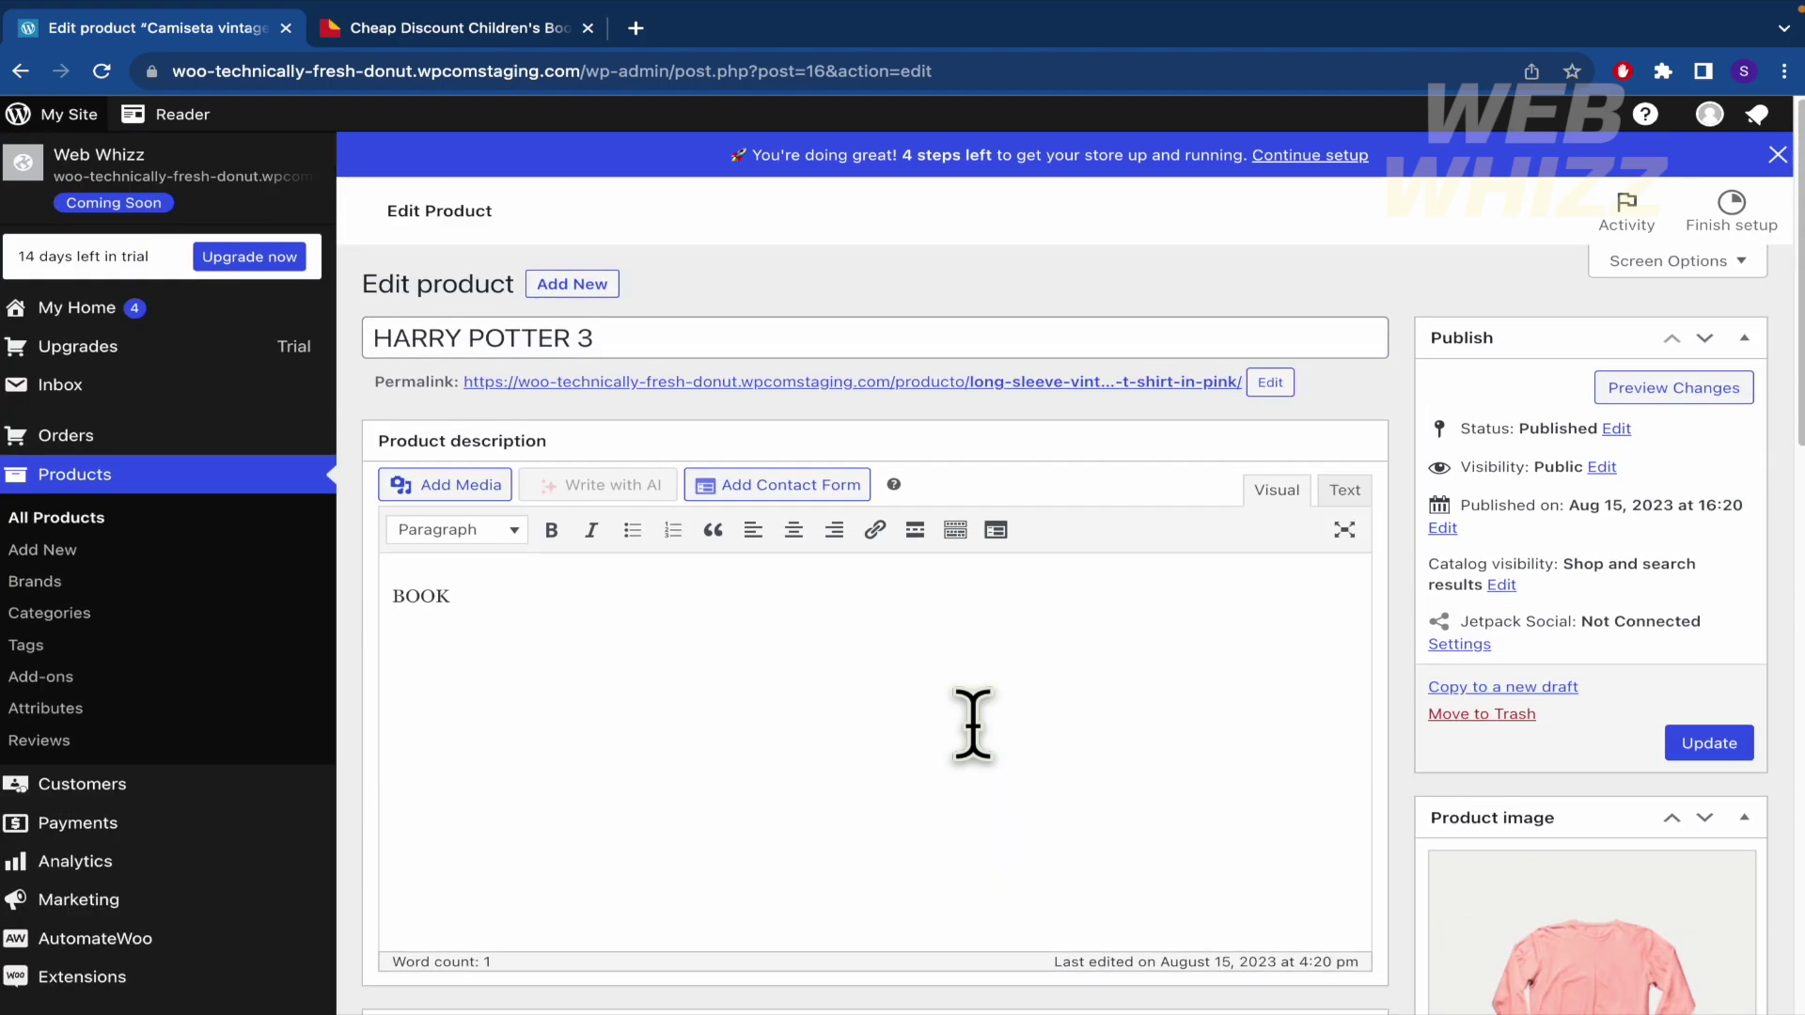
{"action": "scroll", "coordinate": [973, 723], "scroll_direction": "down", "scroll_amount": 15}
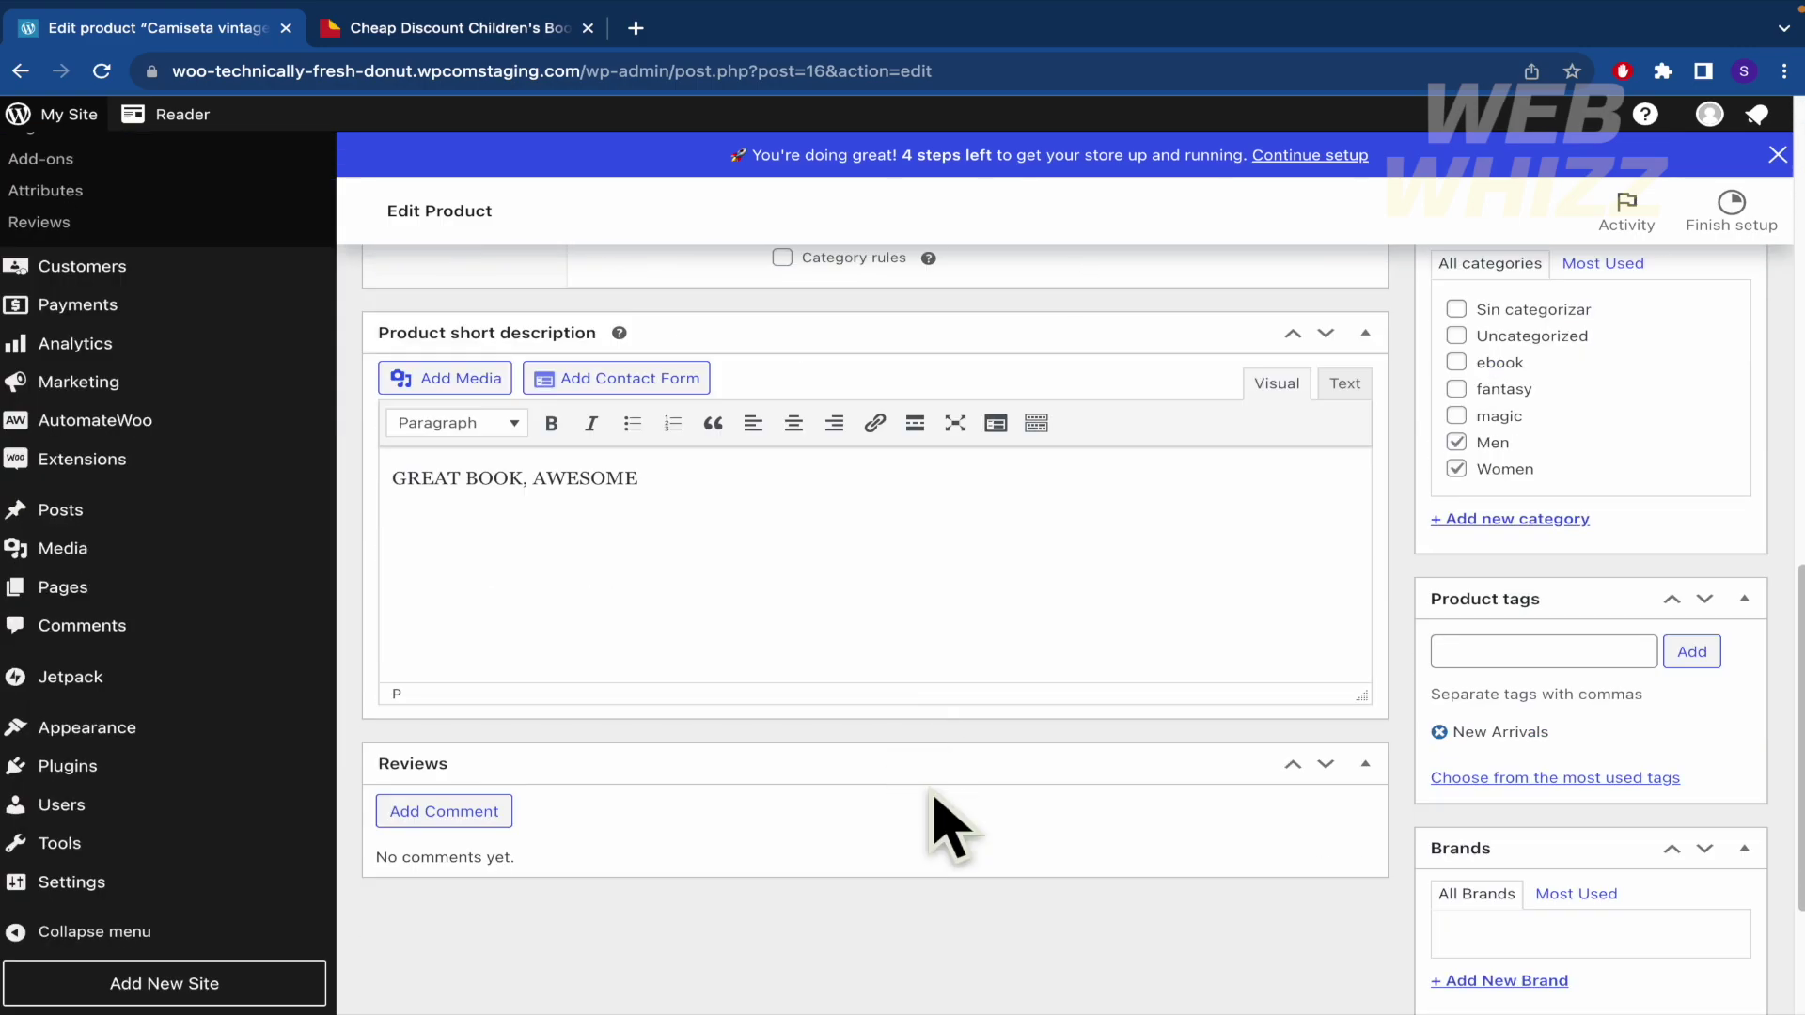
{"action": "scroll", "coordinate": [930, 786], "scroll_direction": "up", "scroll_amount": 15}
{"action": "scroll", "coordinate": [939, 818], "scroll_direction": "down", "scroll_amount": 12}
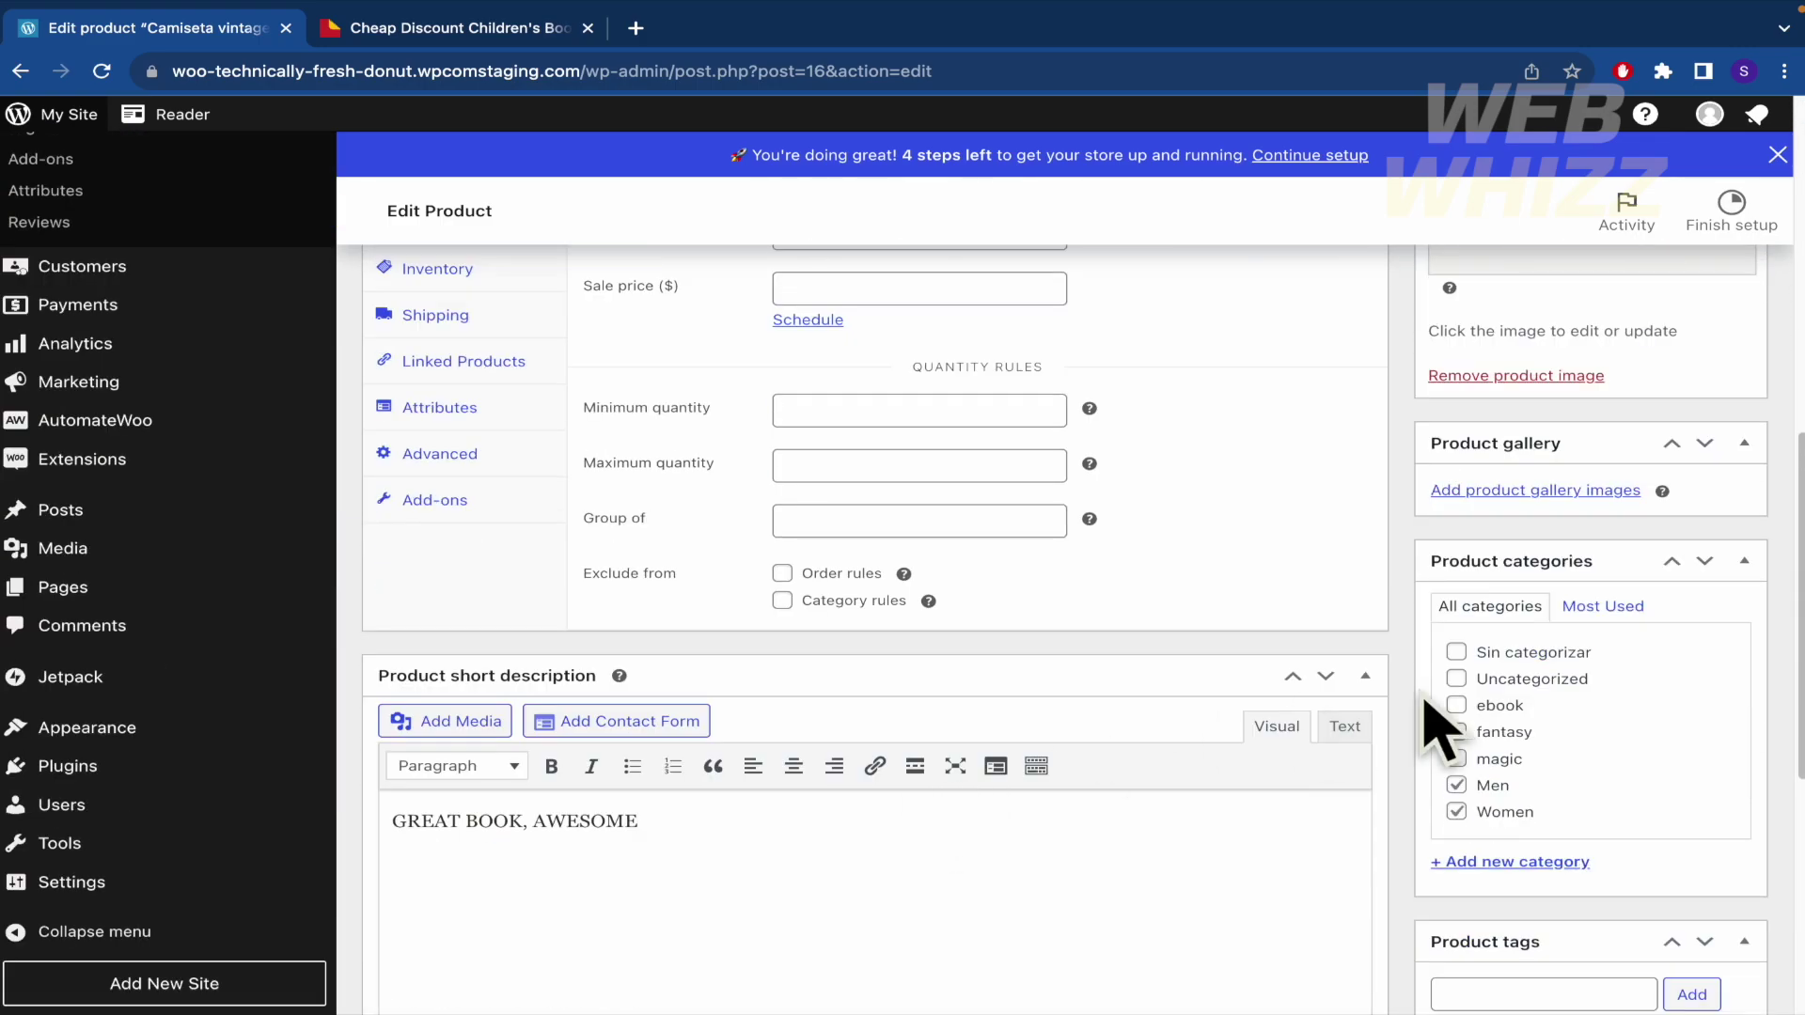
{"action": "scroll", "coordinate": [1410, 645], "scroll_direction": "up", "scroll_amount": 7}
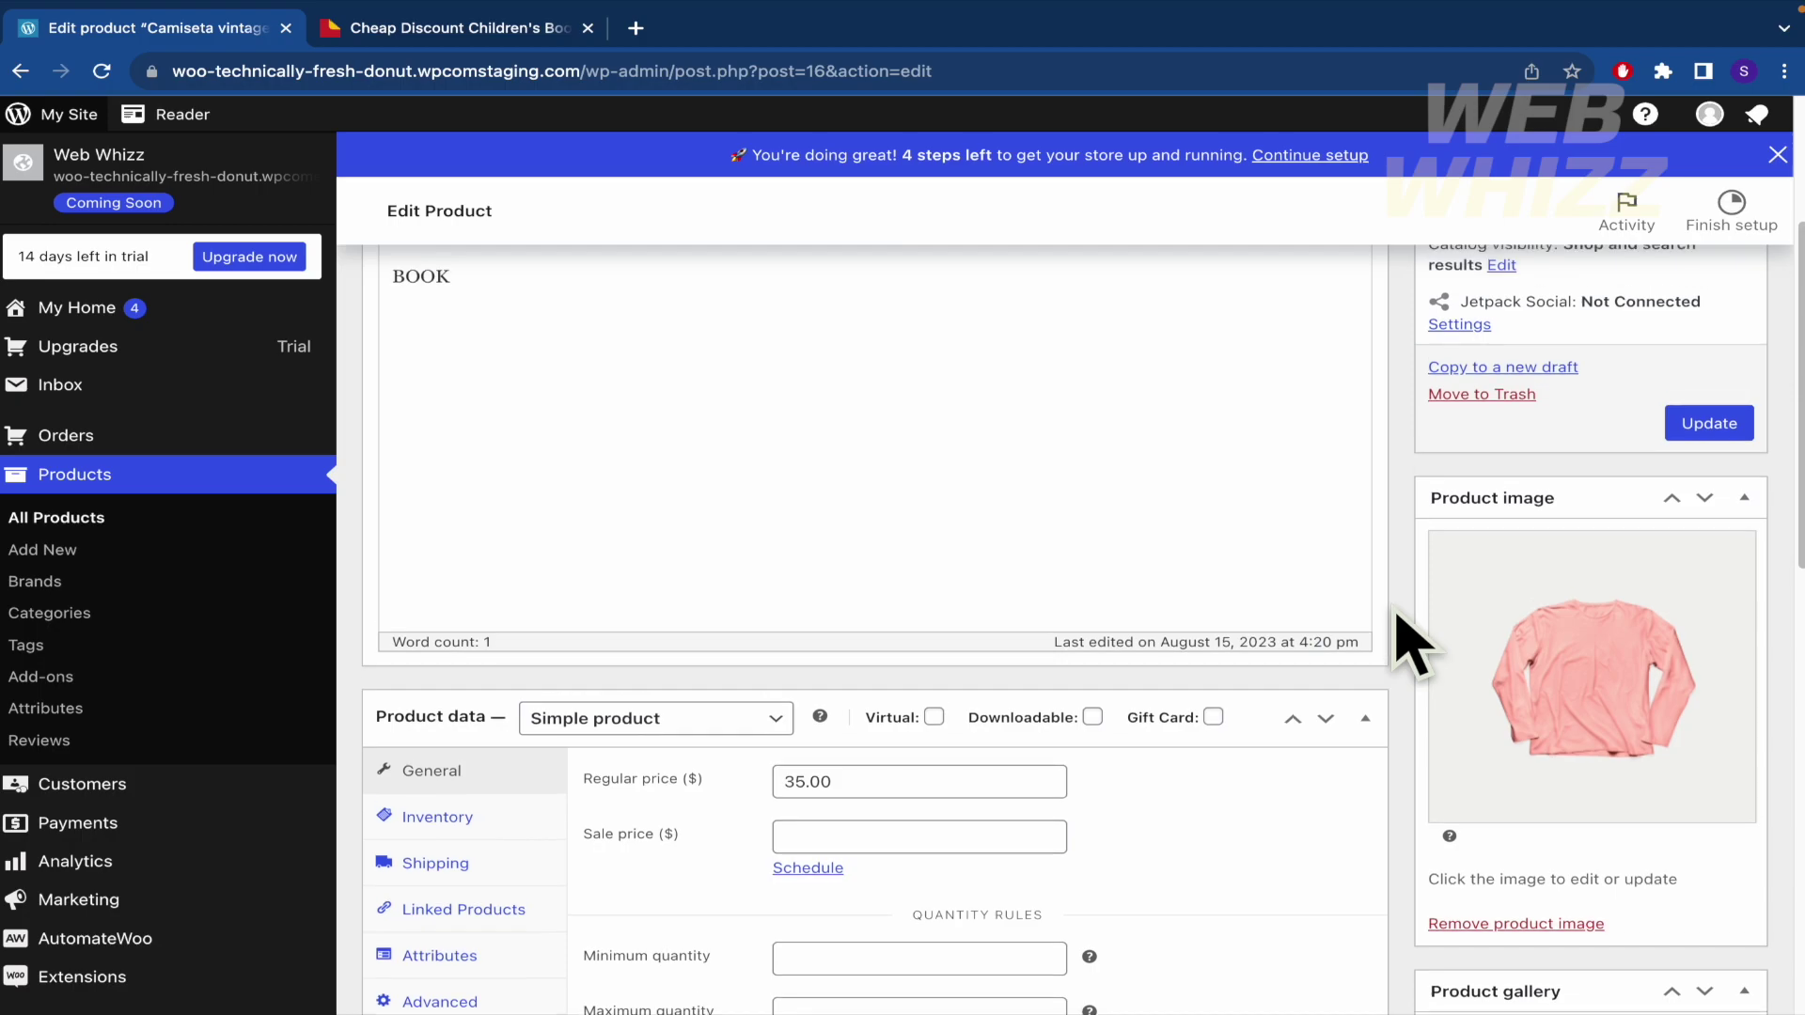
{"action": "left_click", "coordinate": [1524, 924]}
{"action": "left_click", "coordinate": [1439, 541]}
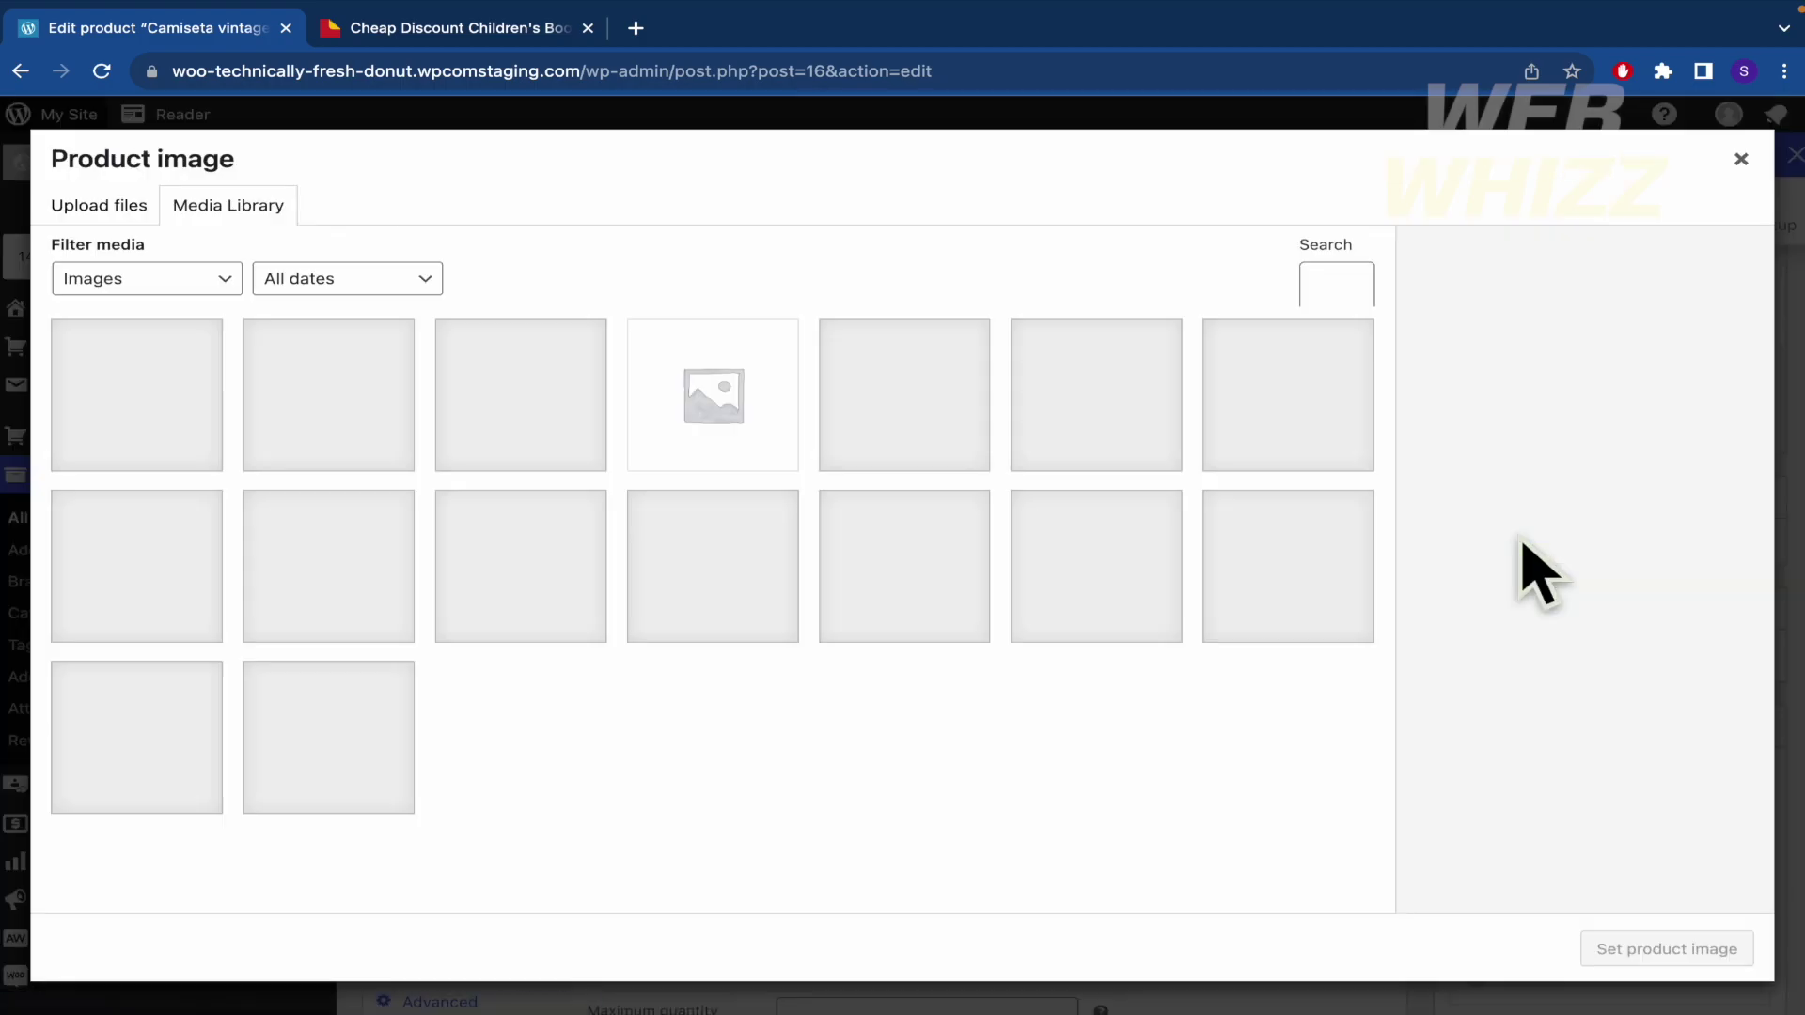
{"action": "left_click", "coordinate": [553, 416]}
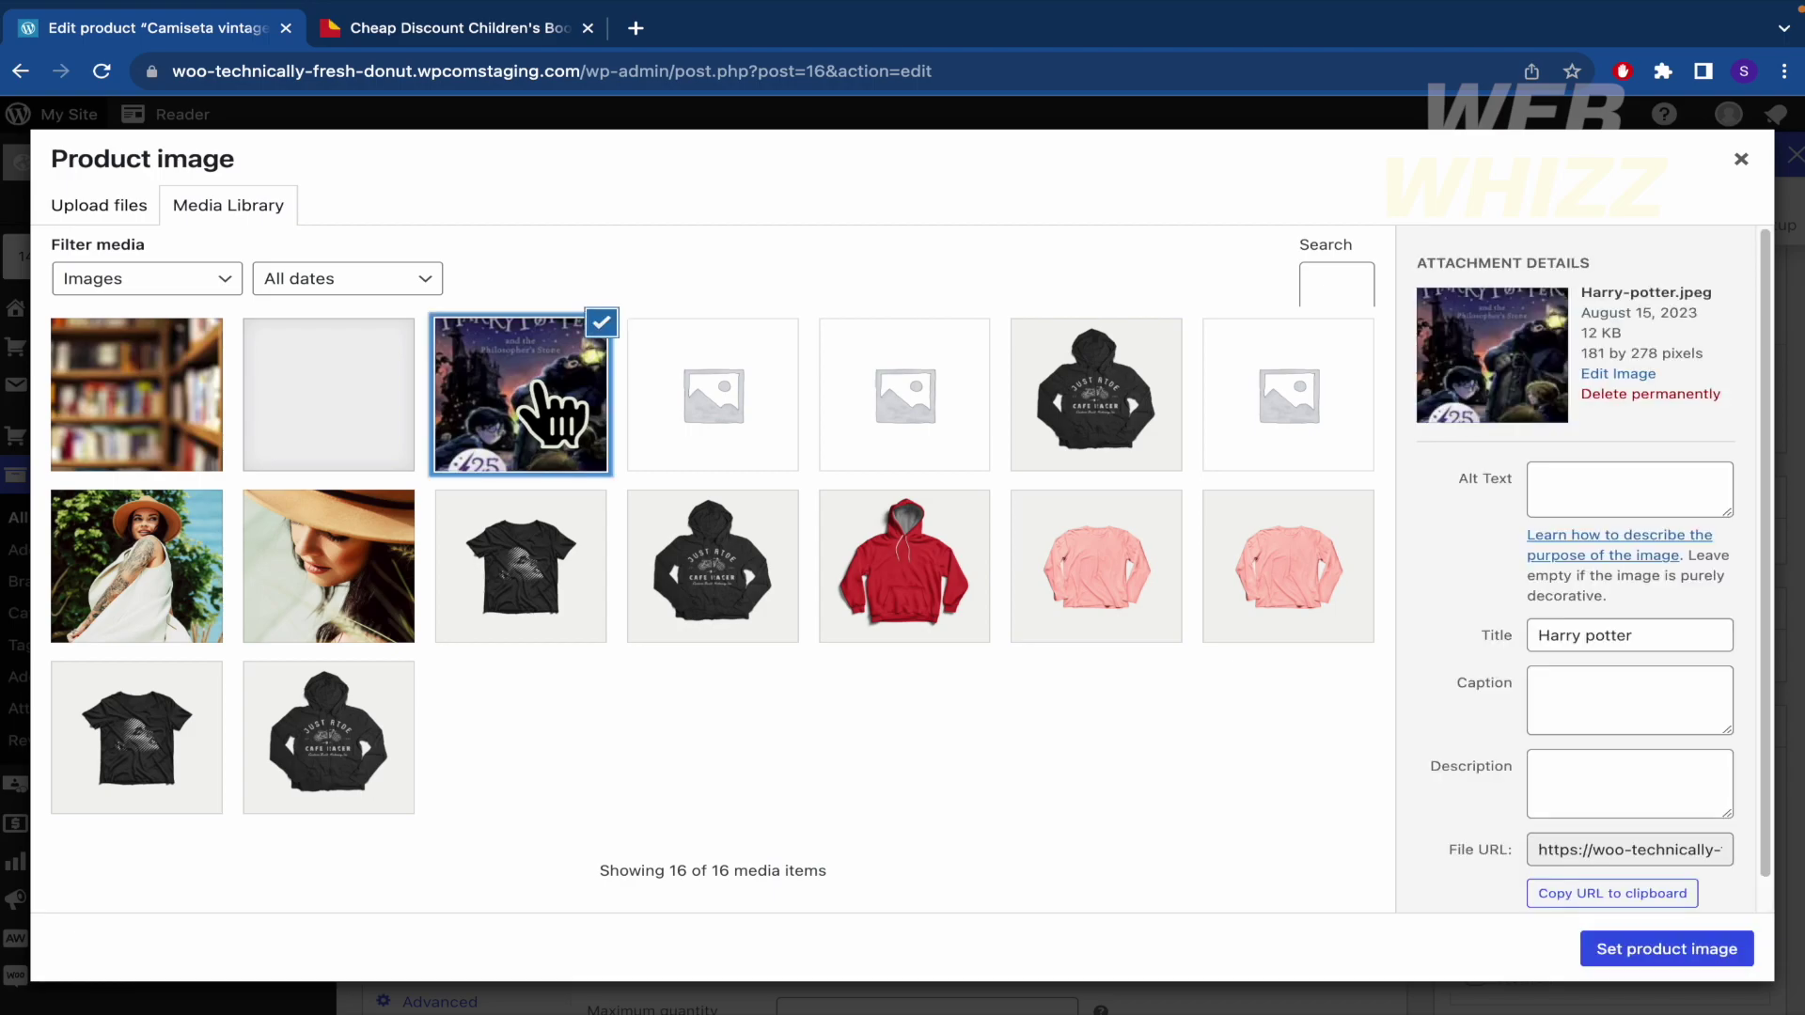
{"action": "left_click", "coordinate": [1728, 935]}
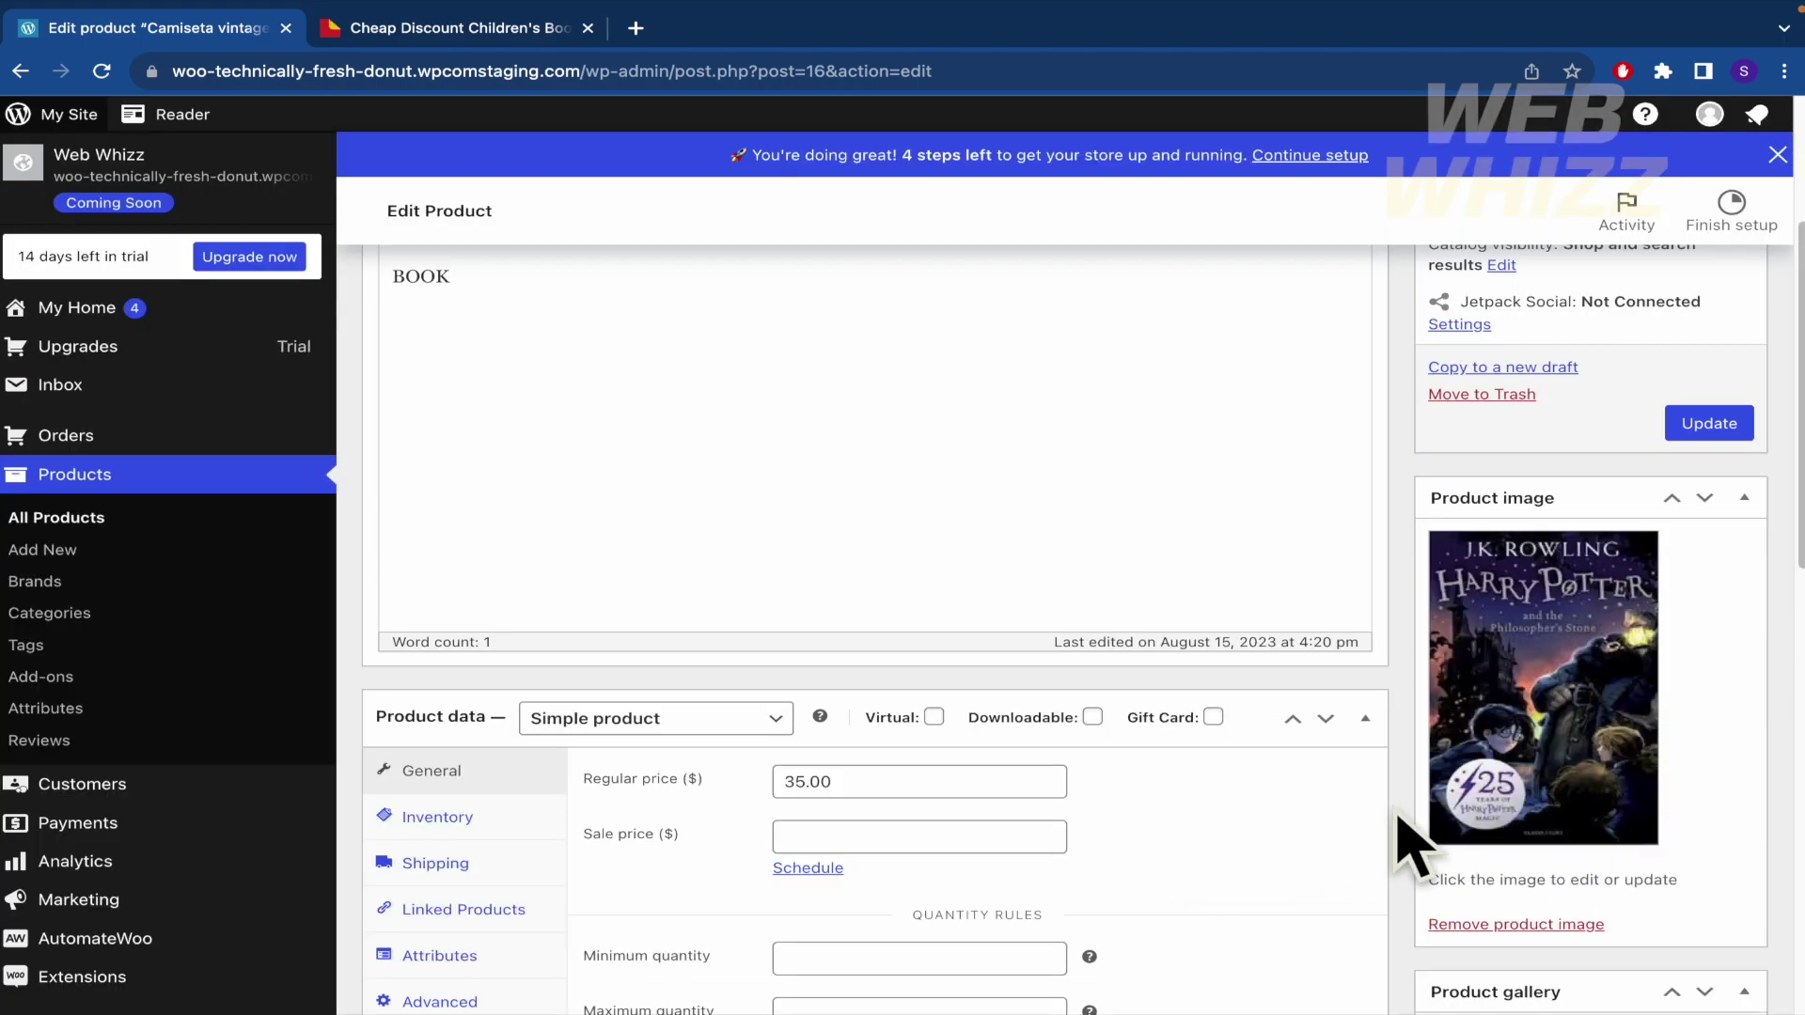
{"action": "scroll", "coordinate": [1413, 846], "scroll_direction": "down", "scroll_amount": 10}
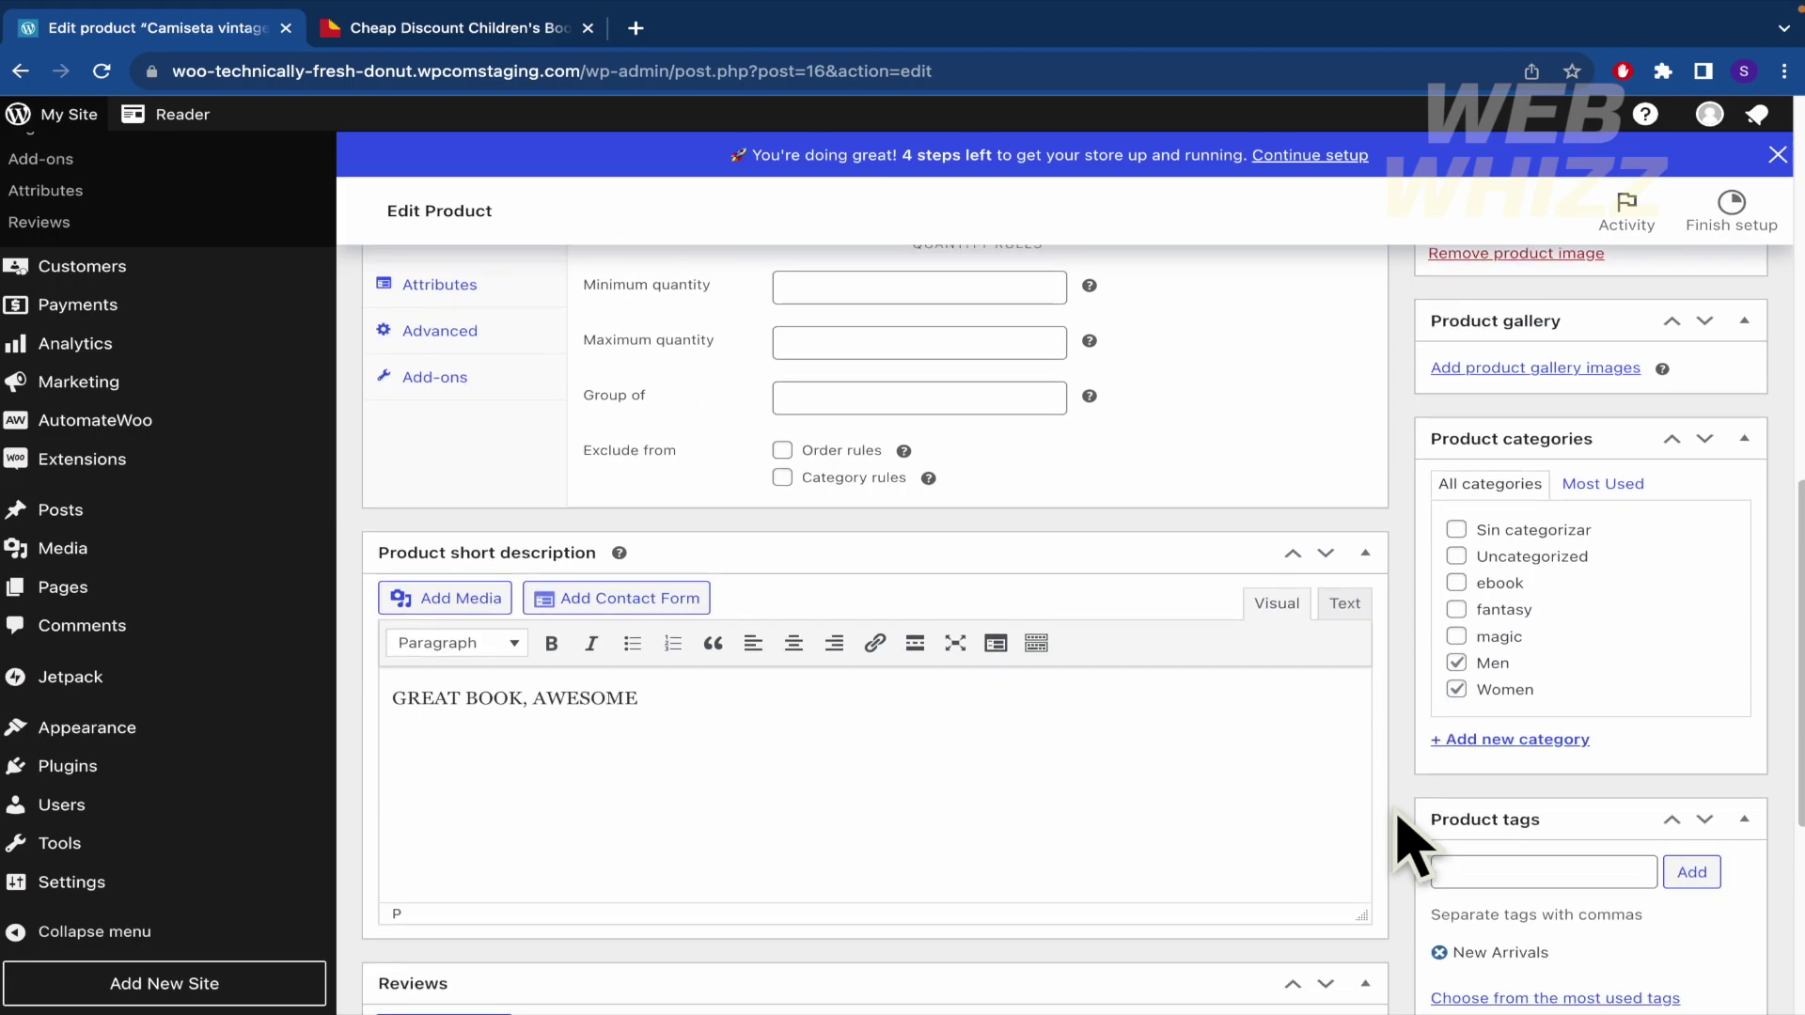
Move the product from Men and Women to ebook, fantasy and magic, and start a new category.
{"action": "left_click", "coordinate": [1456, 663]}
{"action": "left_click", "coordinate": [1456, 637]}
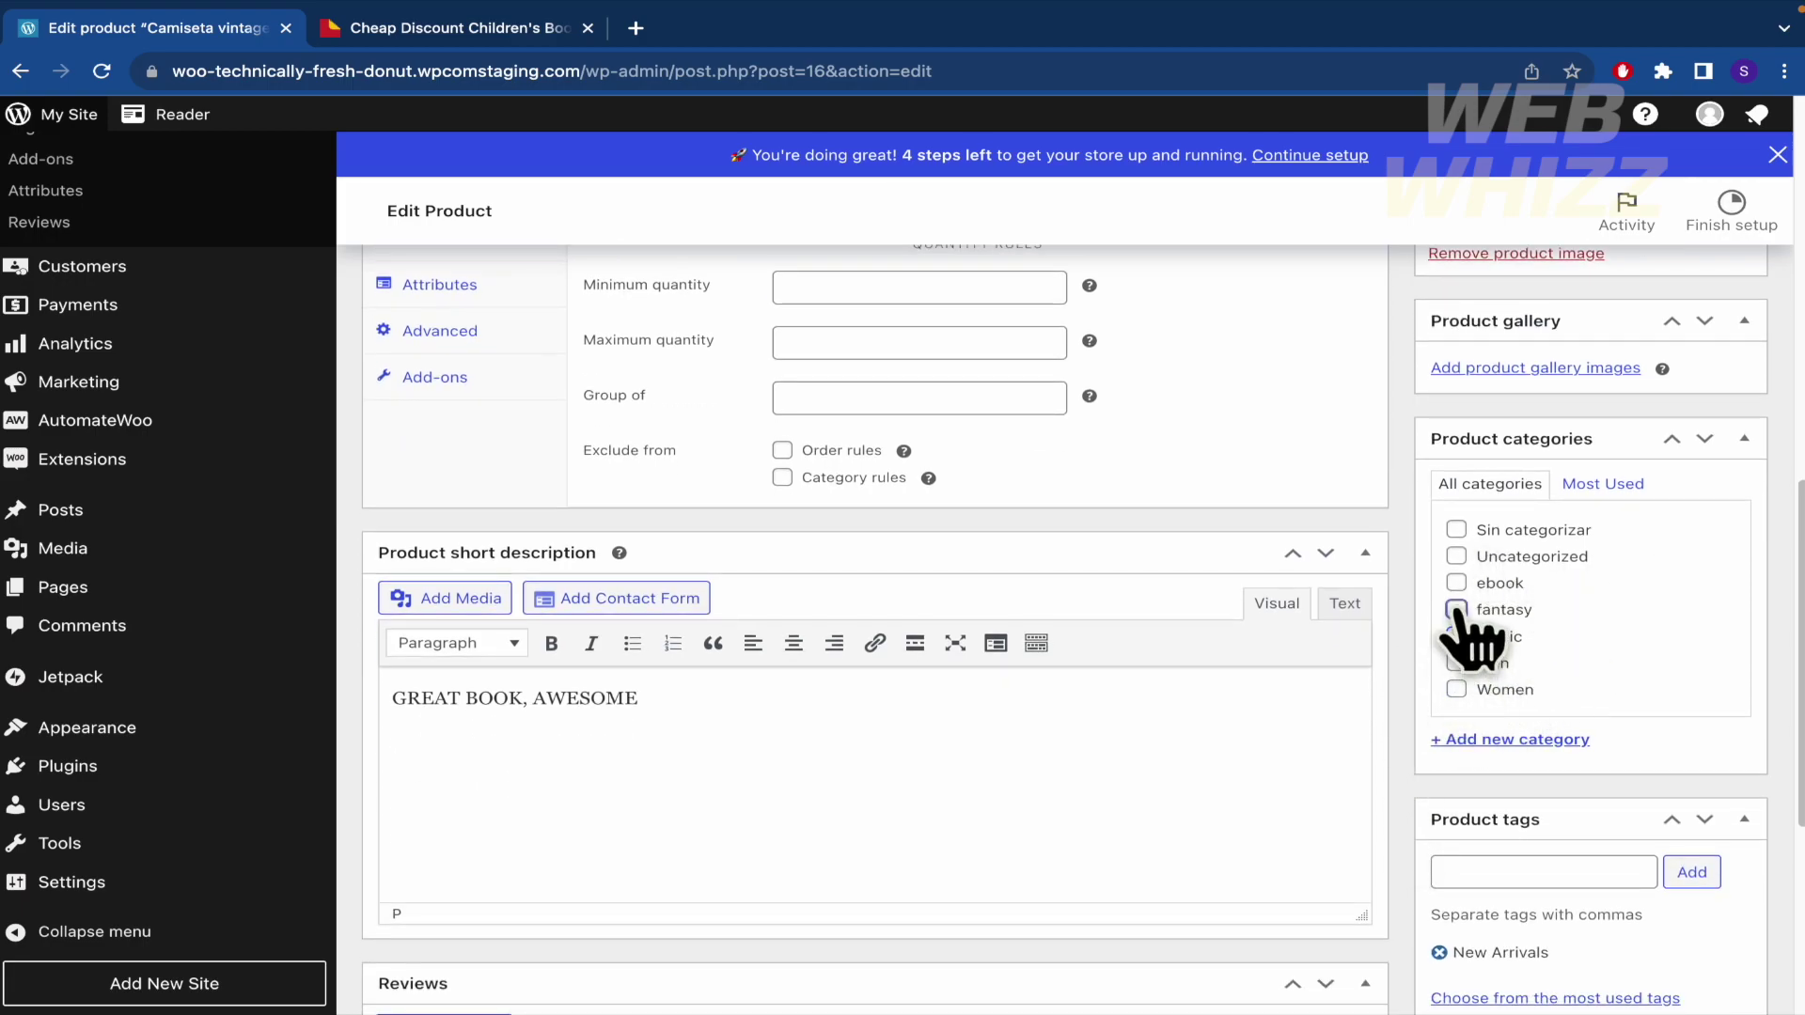
{"action": "left_click", "coordinate": [1525, 743]}
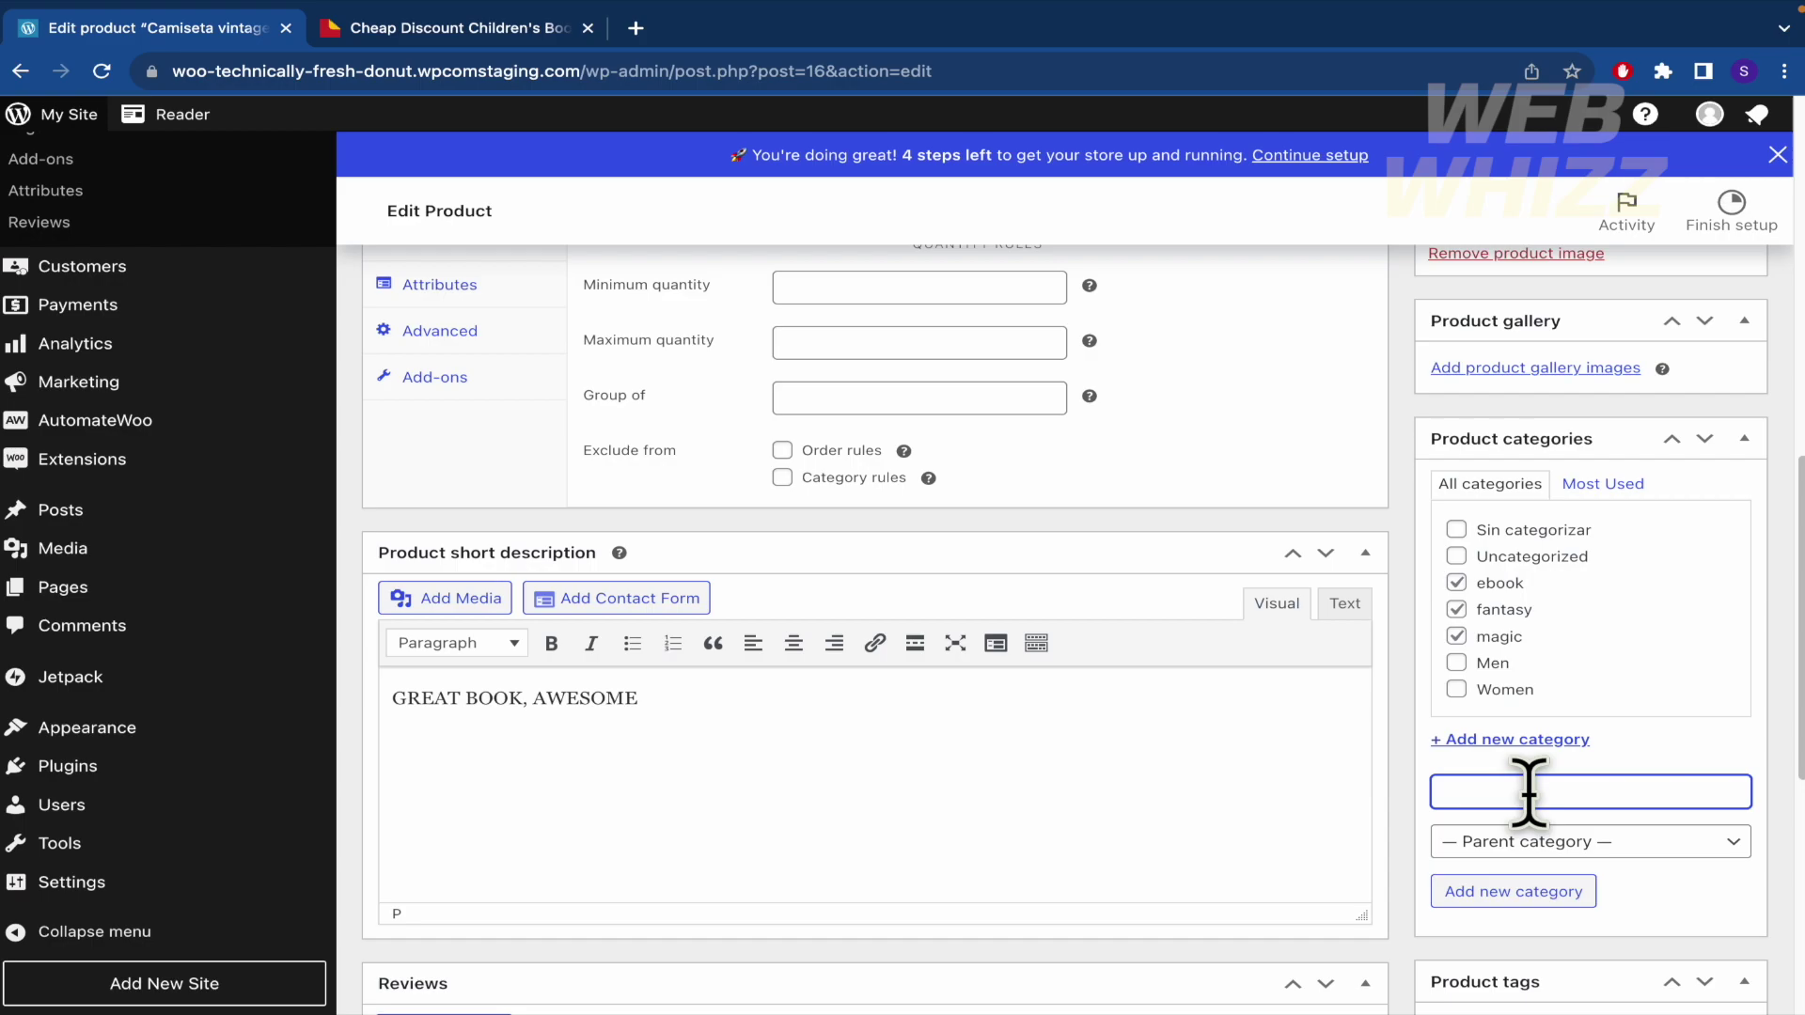
{"action": "mouse_move", "coordinate": [376, 10]}
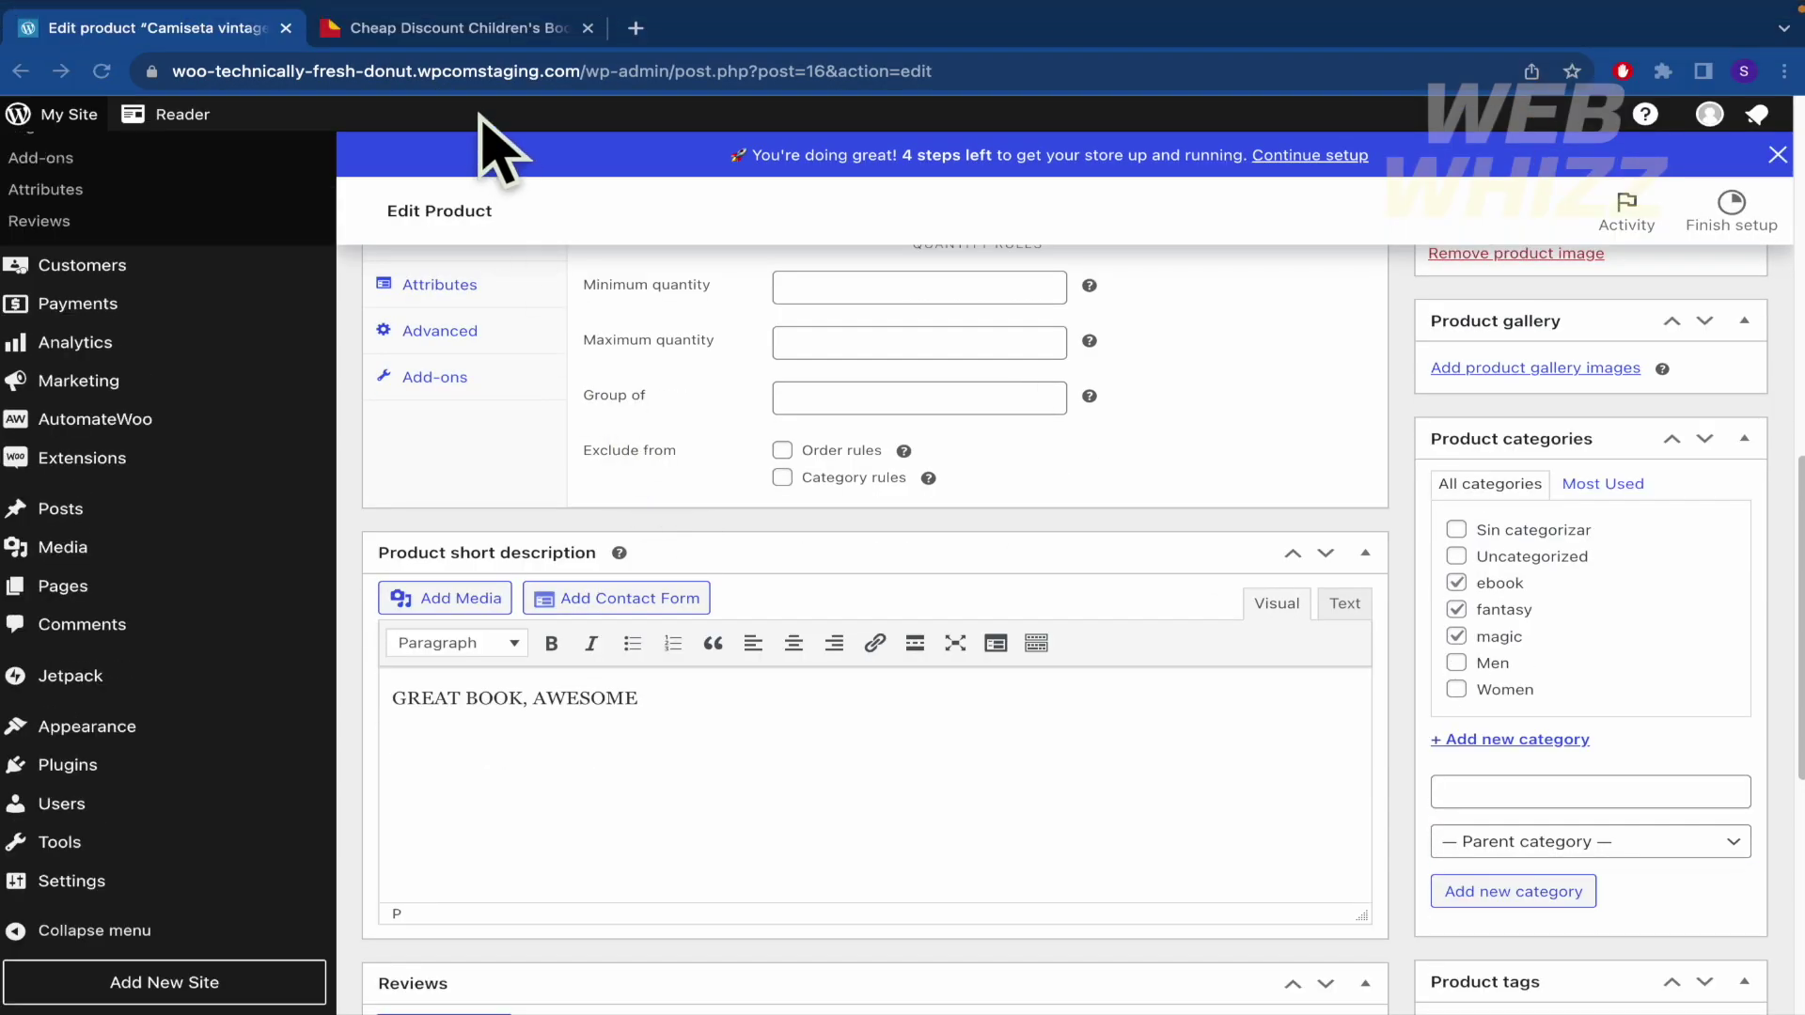
Filter Book Outlet's kids' books to Spanish titles, then return to the product editor.
{"action": "left_click", "coordinate": [442, 28]}
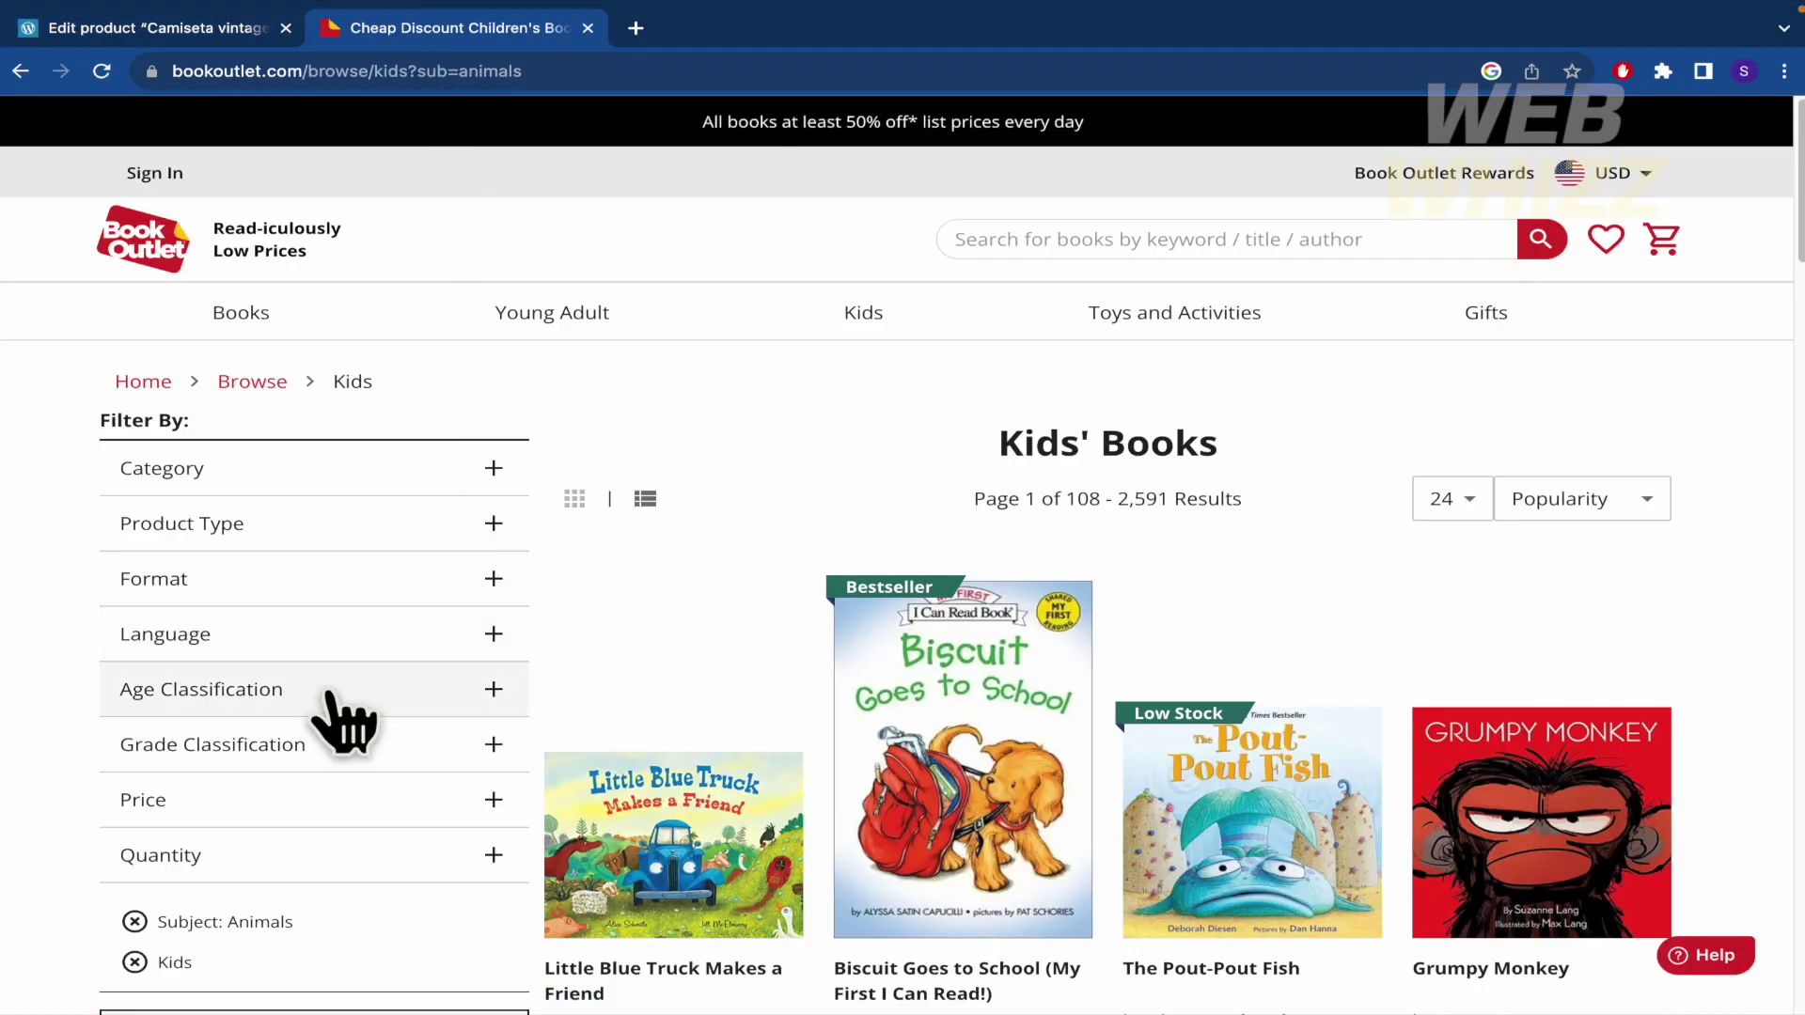
{"action": "scroll", "coordinate": [282, 583], "scroll_direction": "down", "scroll_amount": 1}
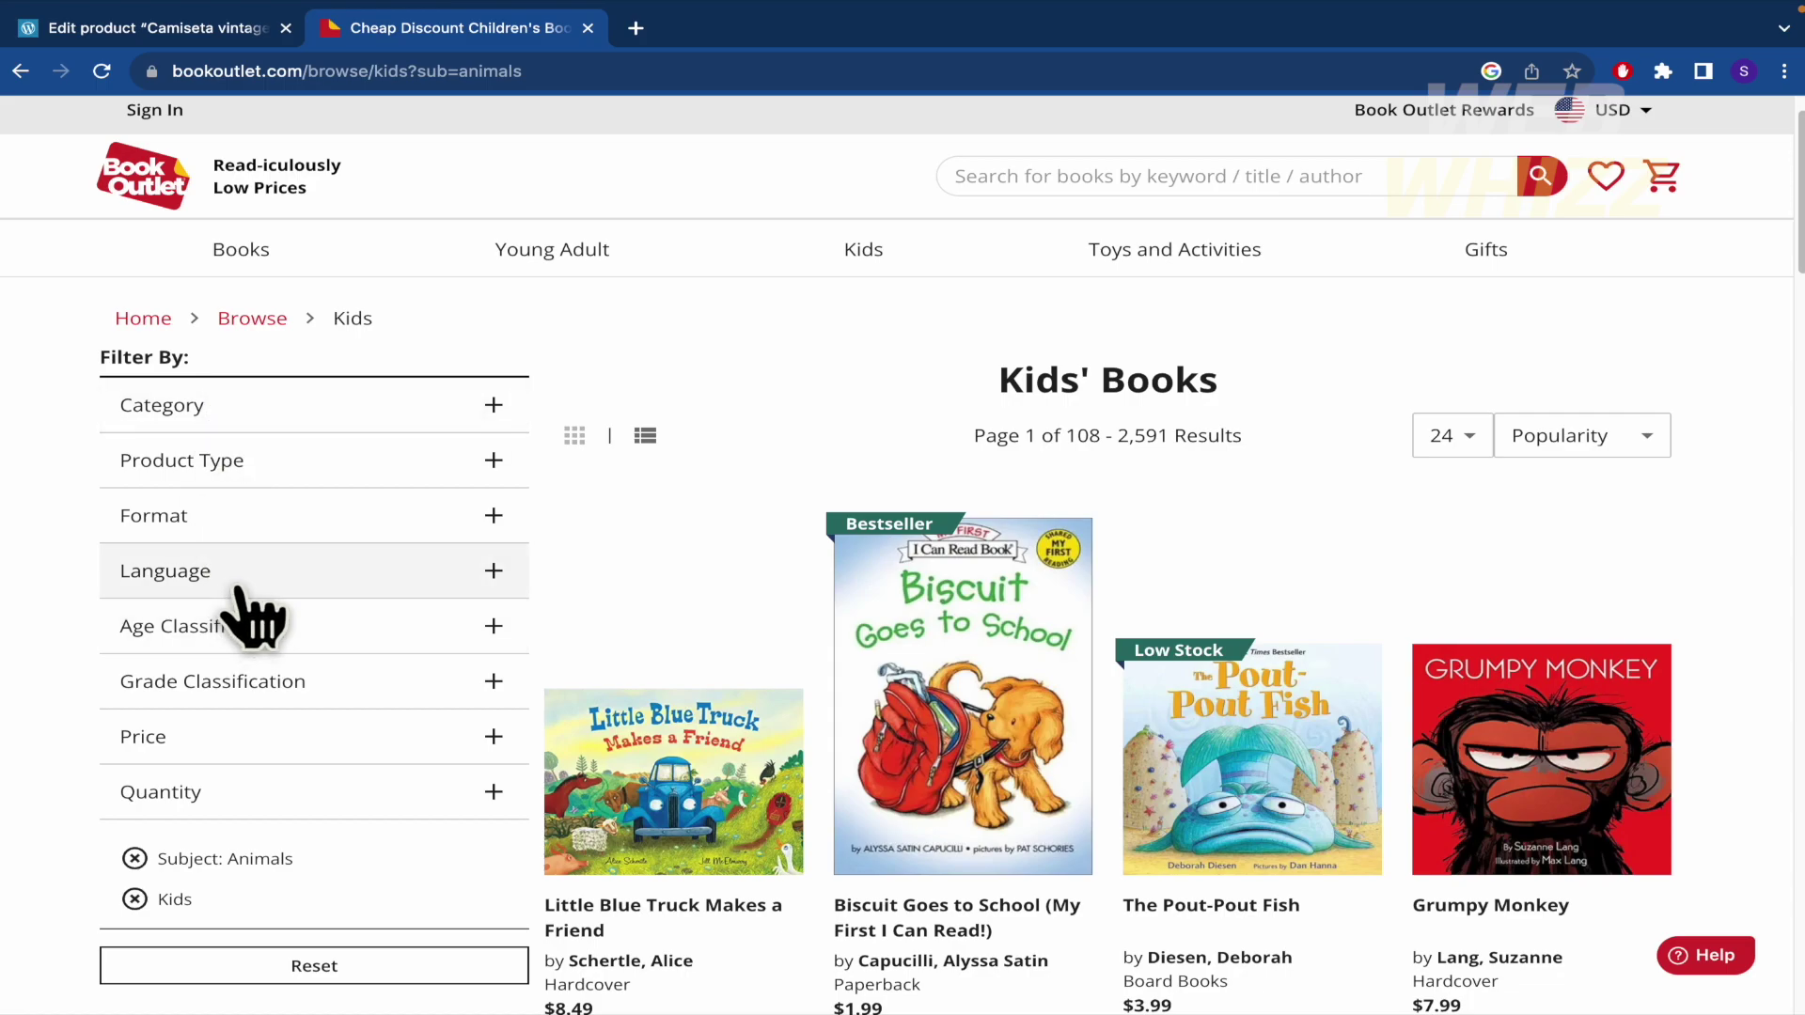
{"action": "left_click", "coordinate": [141, 658]}
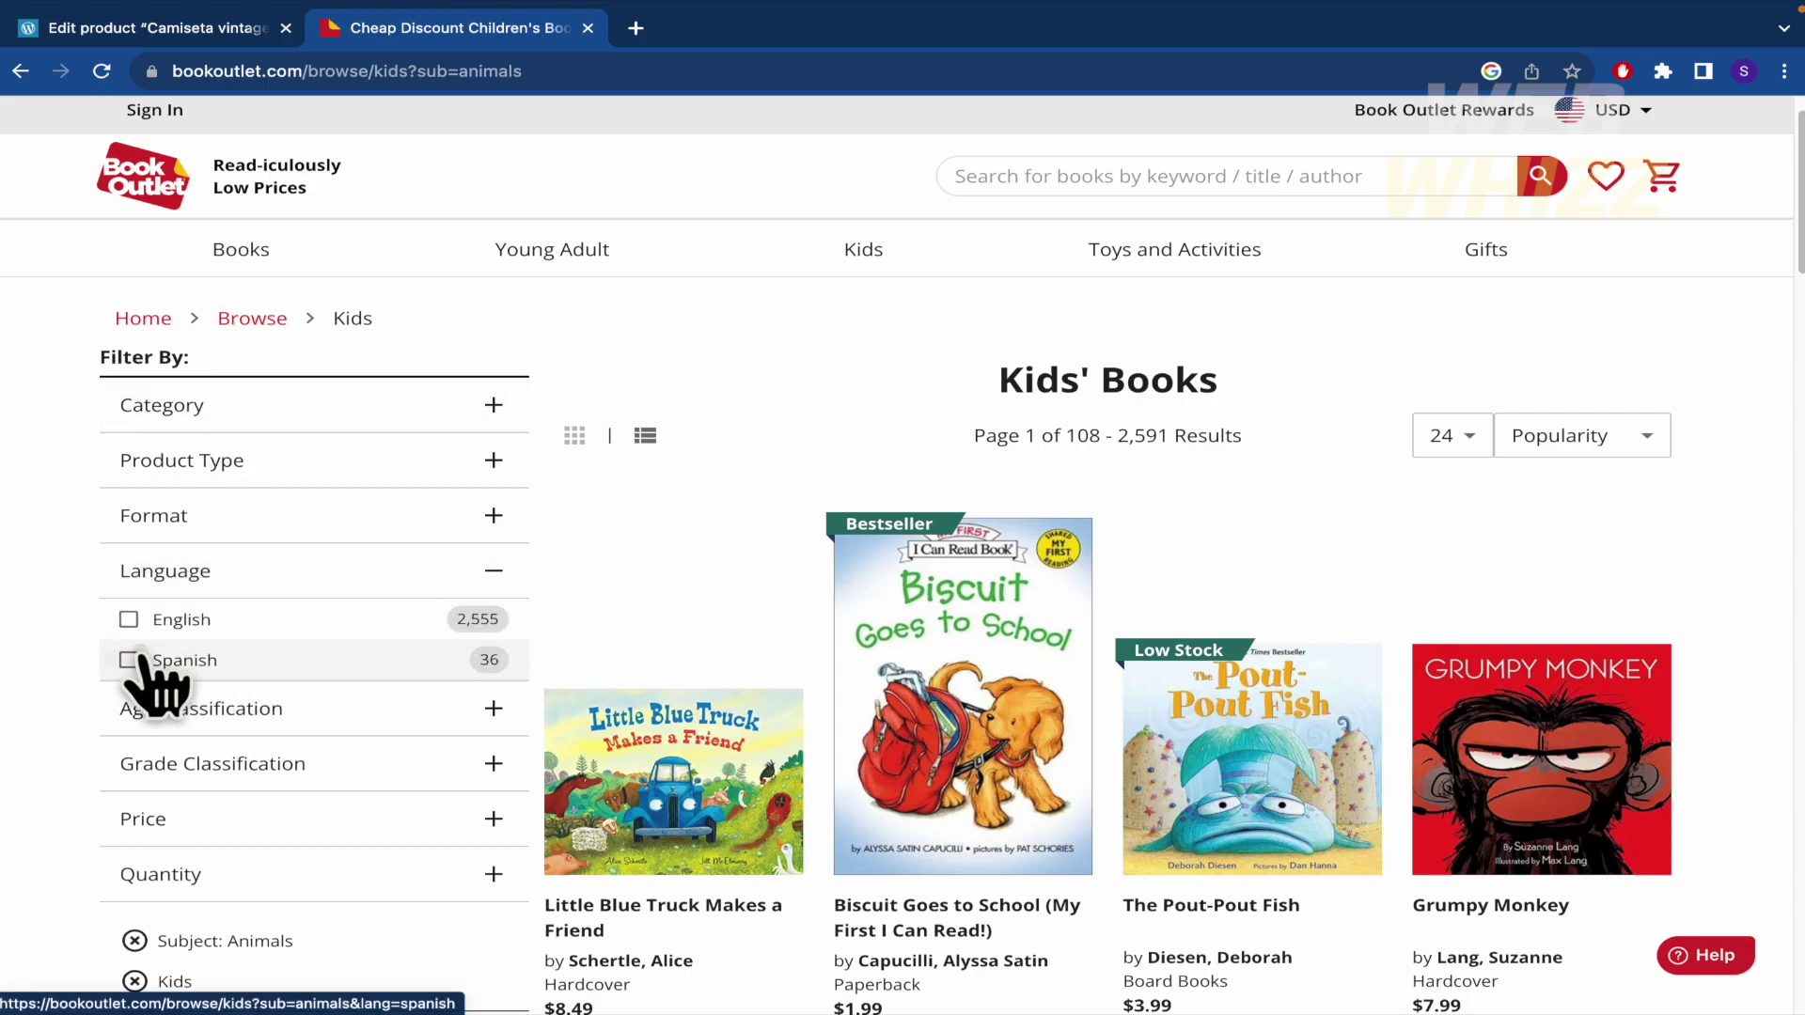
{"action": "left_click", "coordinate": [226, 28]}
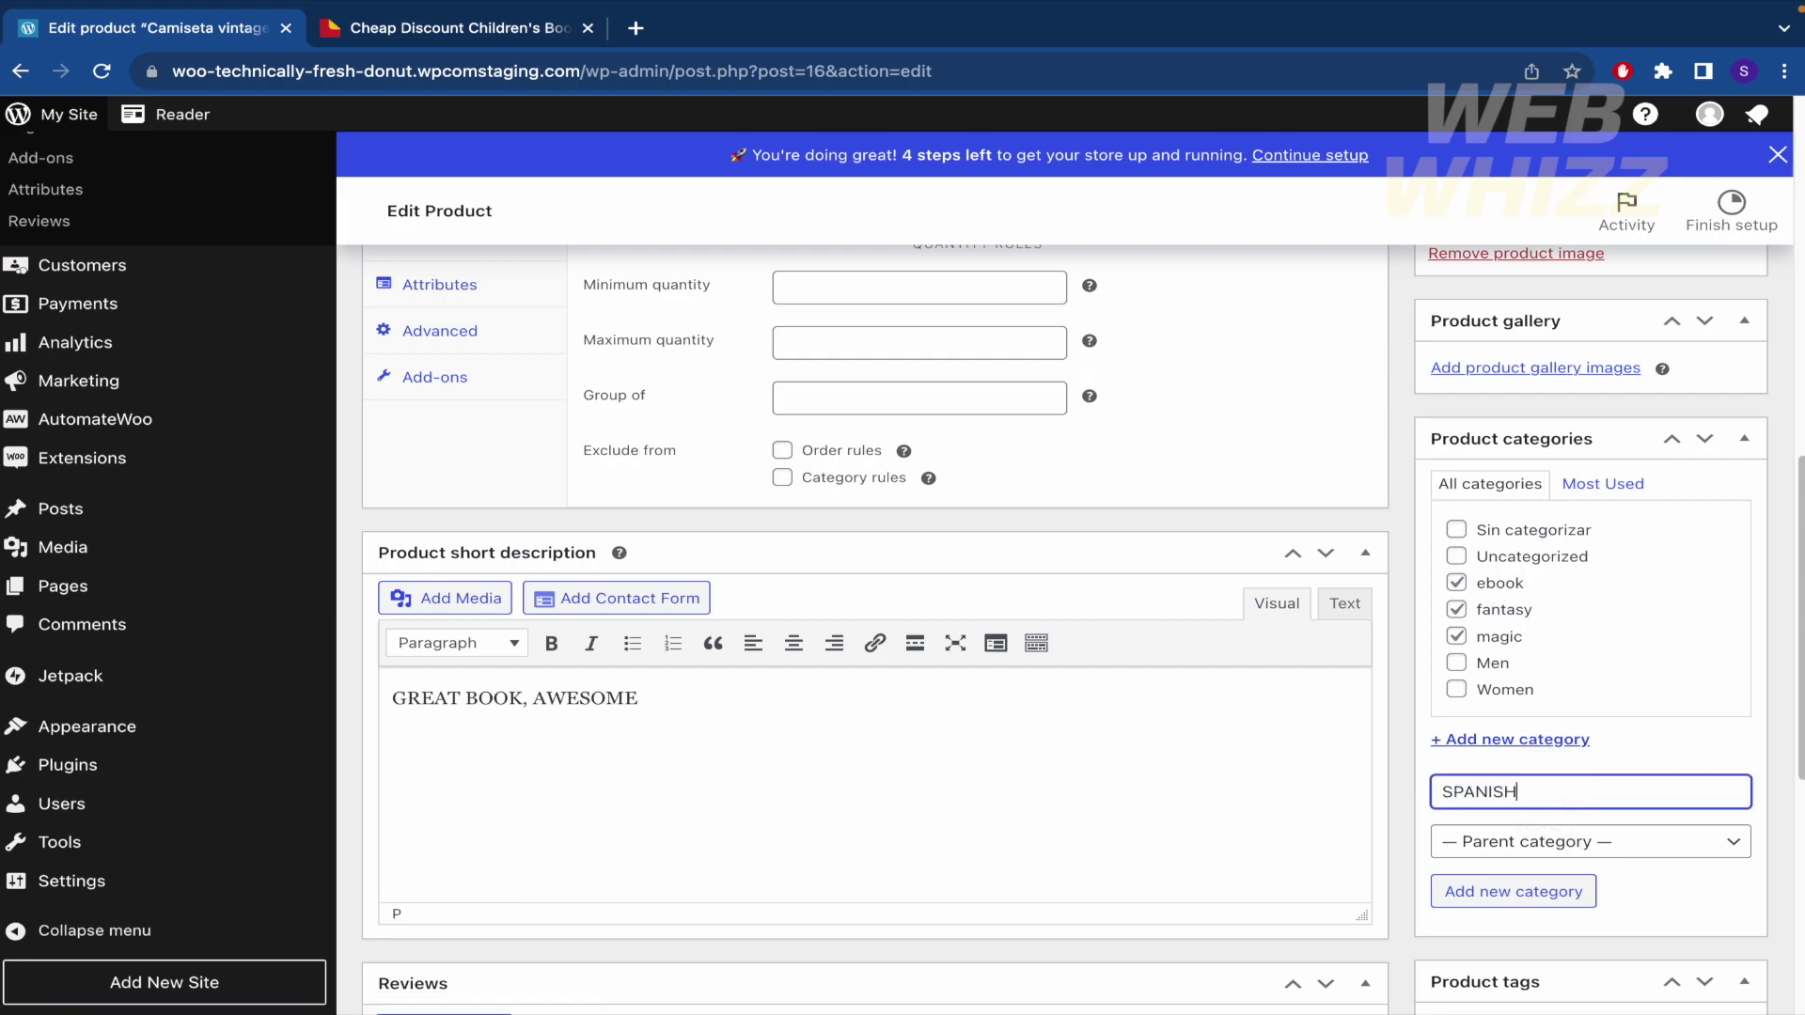
Add and tick a new SPANISH category, and add the product tag 'spanish'.
{"action": "left_click", "coordinate": [1542, 900]}
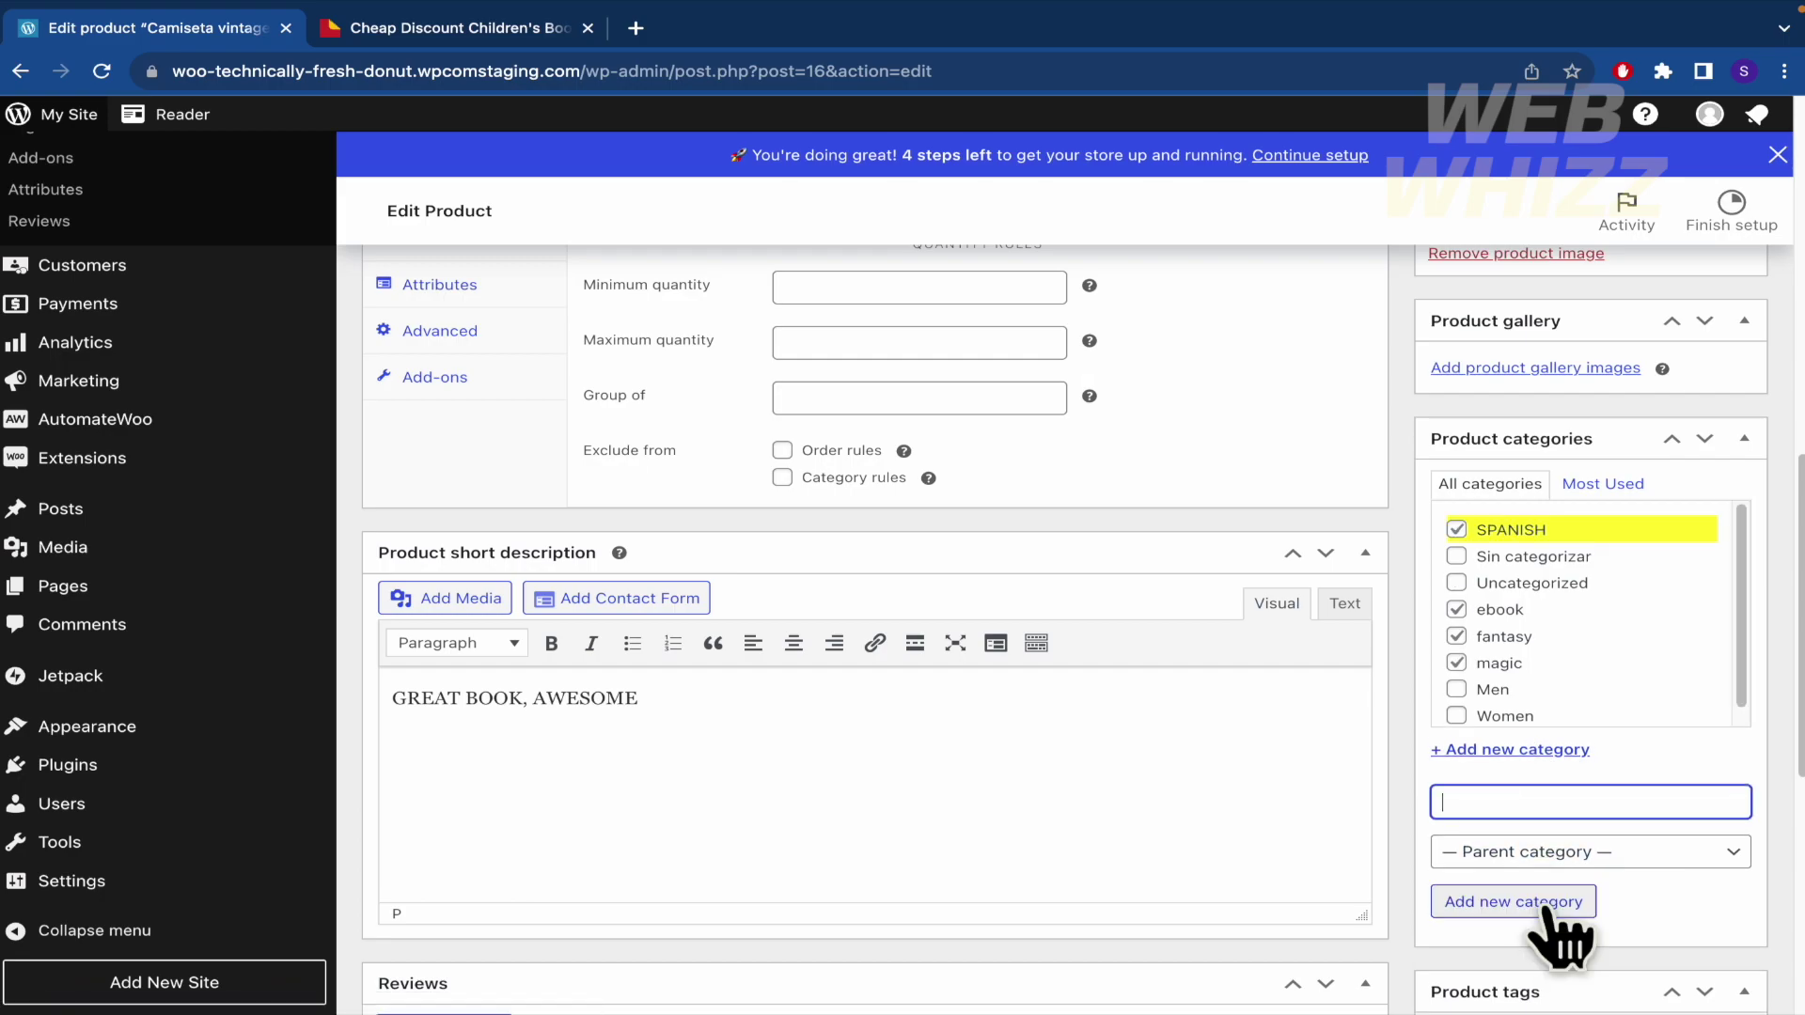
{"action": "scroll", "coordinate": [1625, 792], "scroll_direction": "down", "scroll_amount": 4}
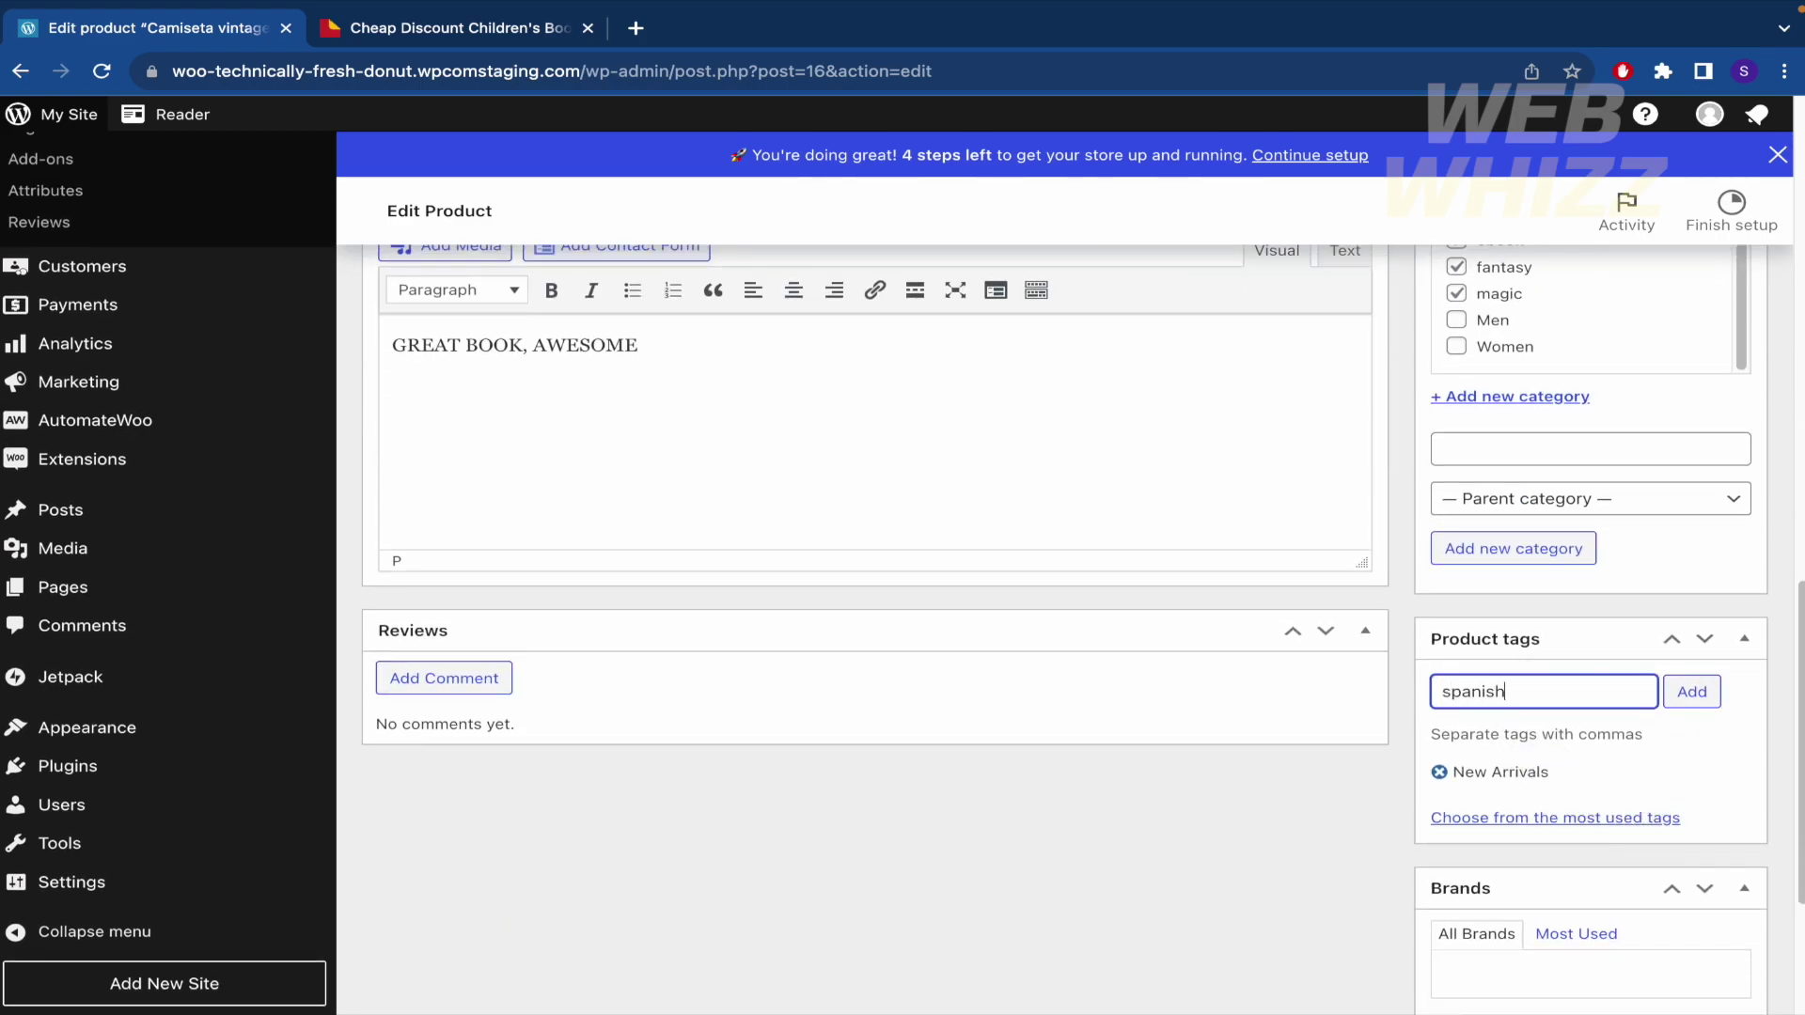
{"action": "left_click", "coordinate": [1643, 690]}
{"action": "type", "text": "spanish"}
{"action": "left_click", "coordinate": [1692, 692]}
{"action": "scroll", "coordinate": [1749, 799], "scroll_direction": "down", "scroll_amount": 3}
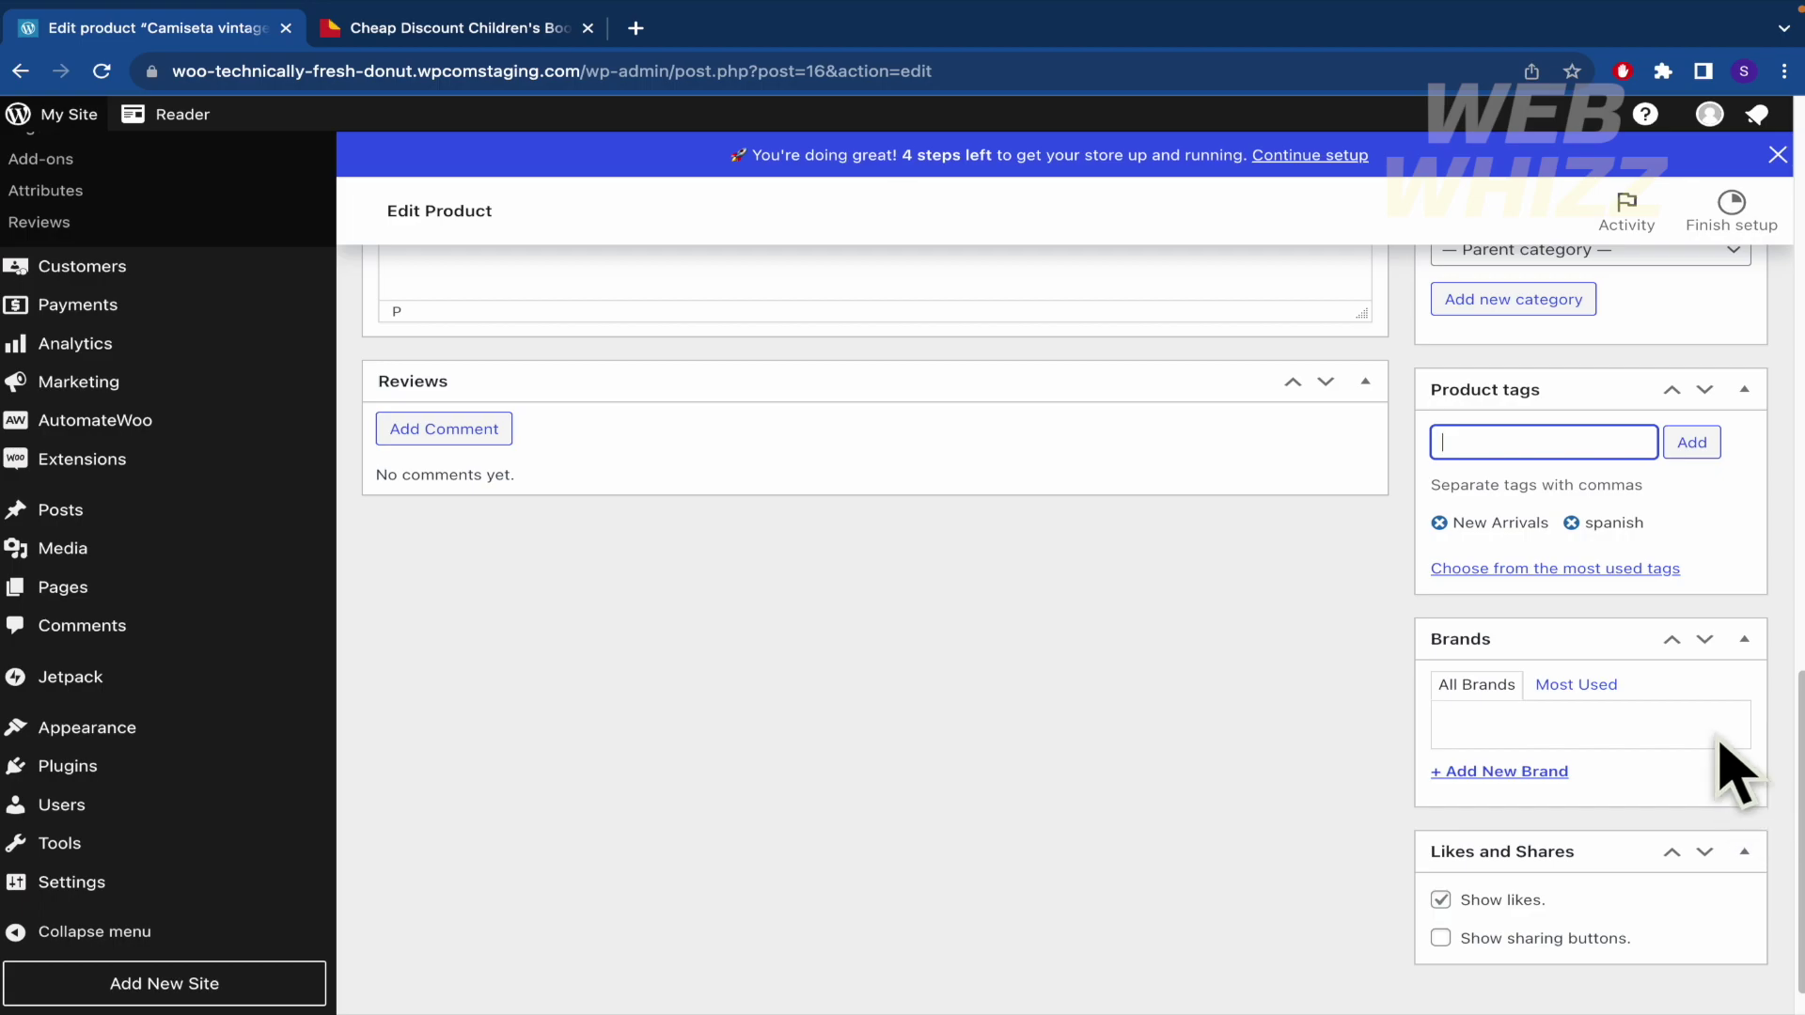
Switch Book Outlet's kids' books language filter from Spanish to English, then return to the editor.
{"action": "left_click", "coordinate": [479, 28]}
{"action": "scroll", "coordinate": [699, 668], "scroll_direction": "down", "scroll_amount": 3}
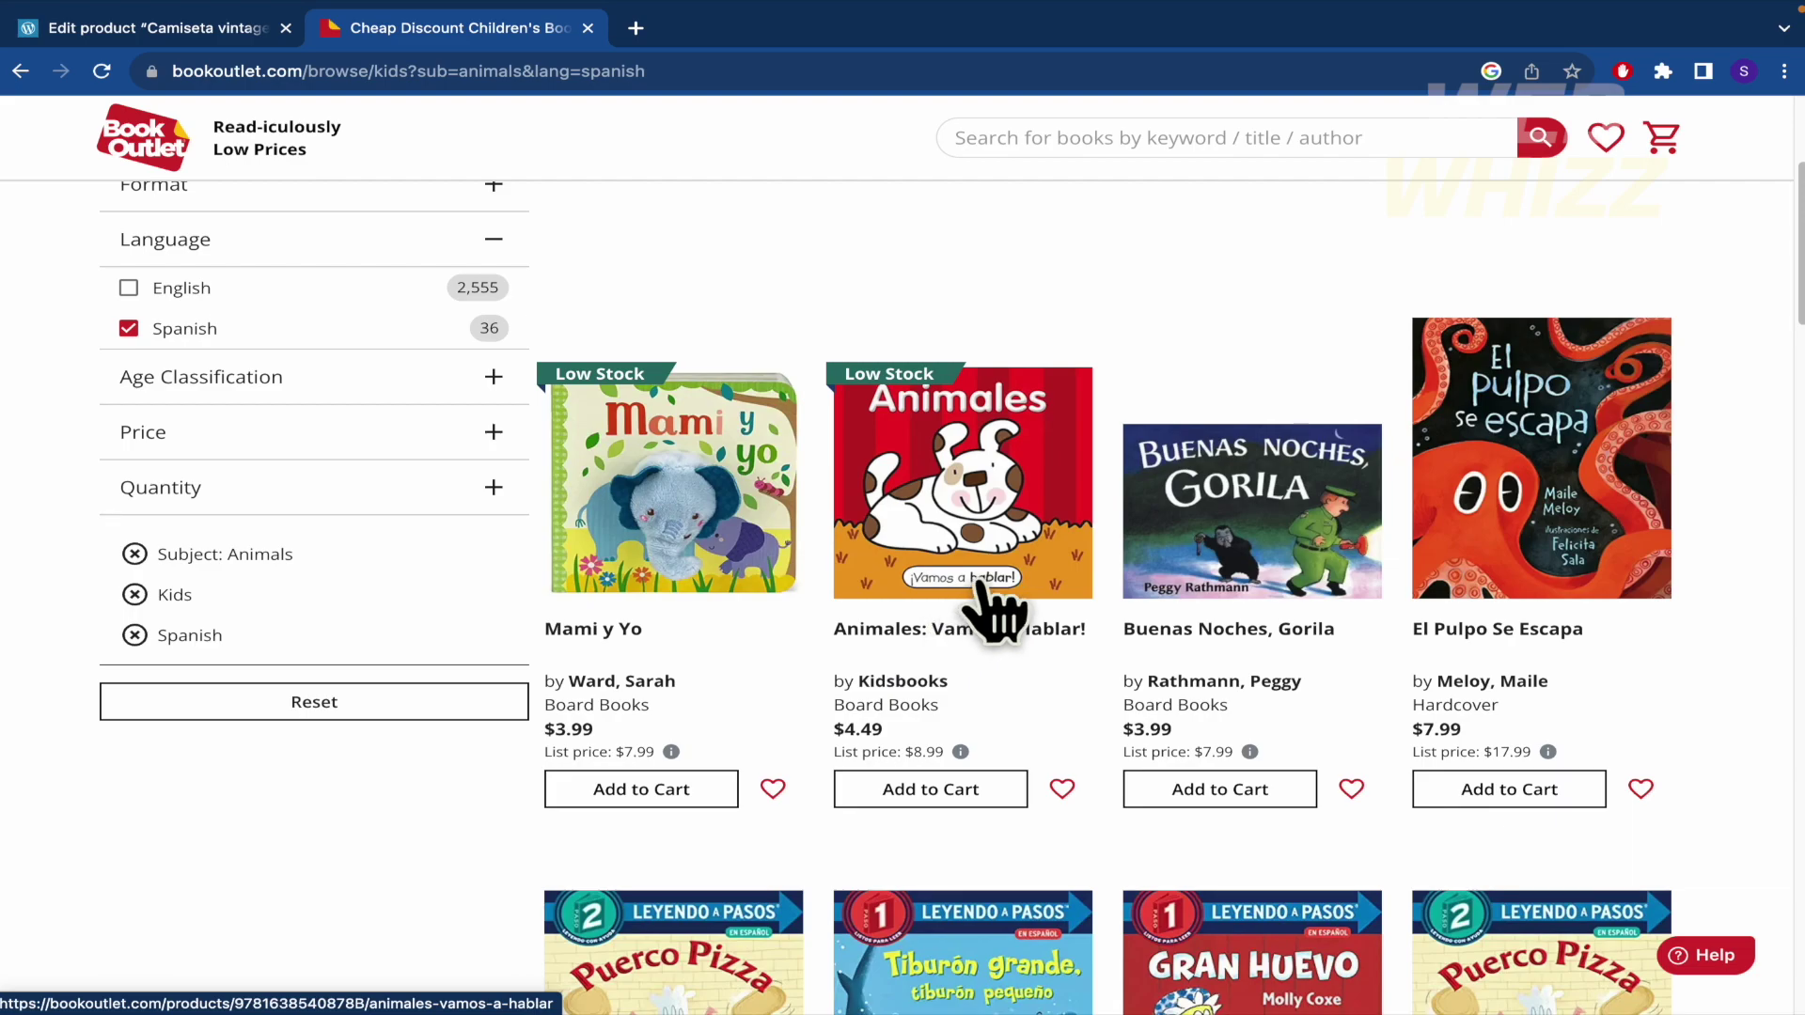
{"action": "scroll", "coordinate": [1289, 604], "scroll_direction": "down", "scroll_amount": 2}
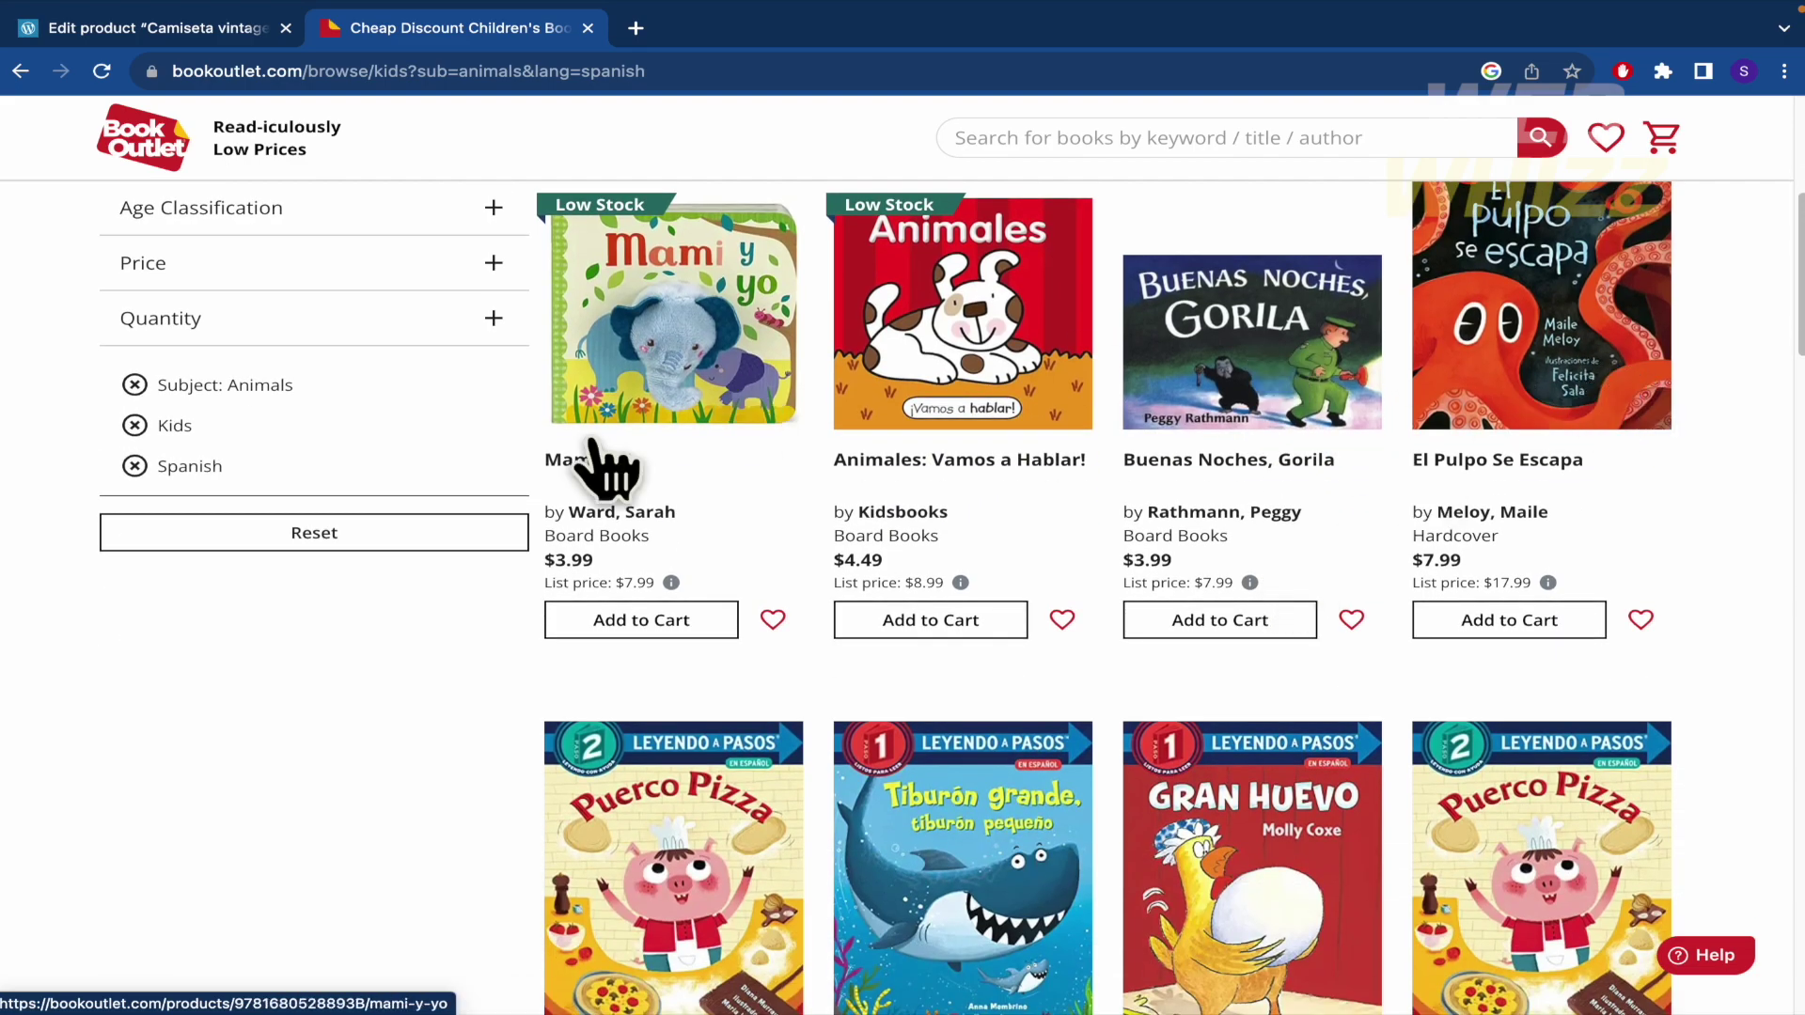
{"action": "scroll", "coordinate": [564, 461], "scroll_direction": "up", "scroll_amount": 3}
{"action": "left_click", "coordinate": [151, 423]}
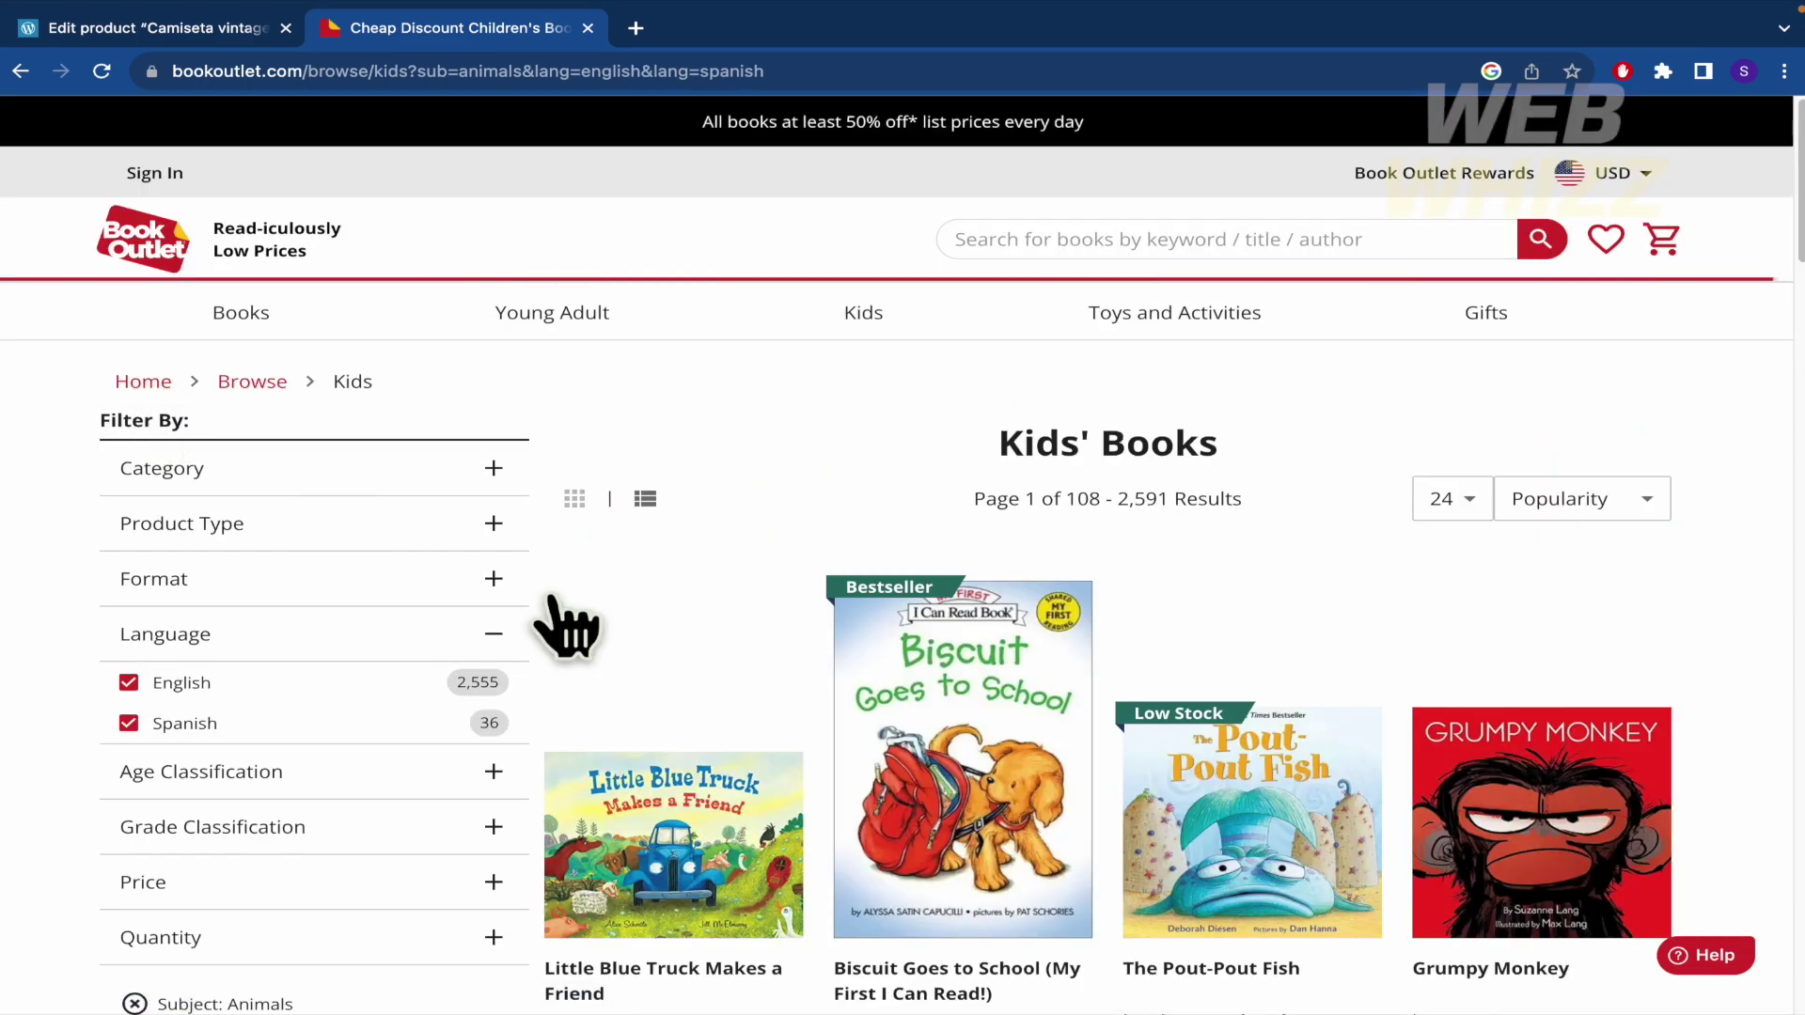
{"action": "left_click", "coordinate": [180, 726]}
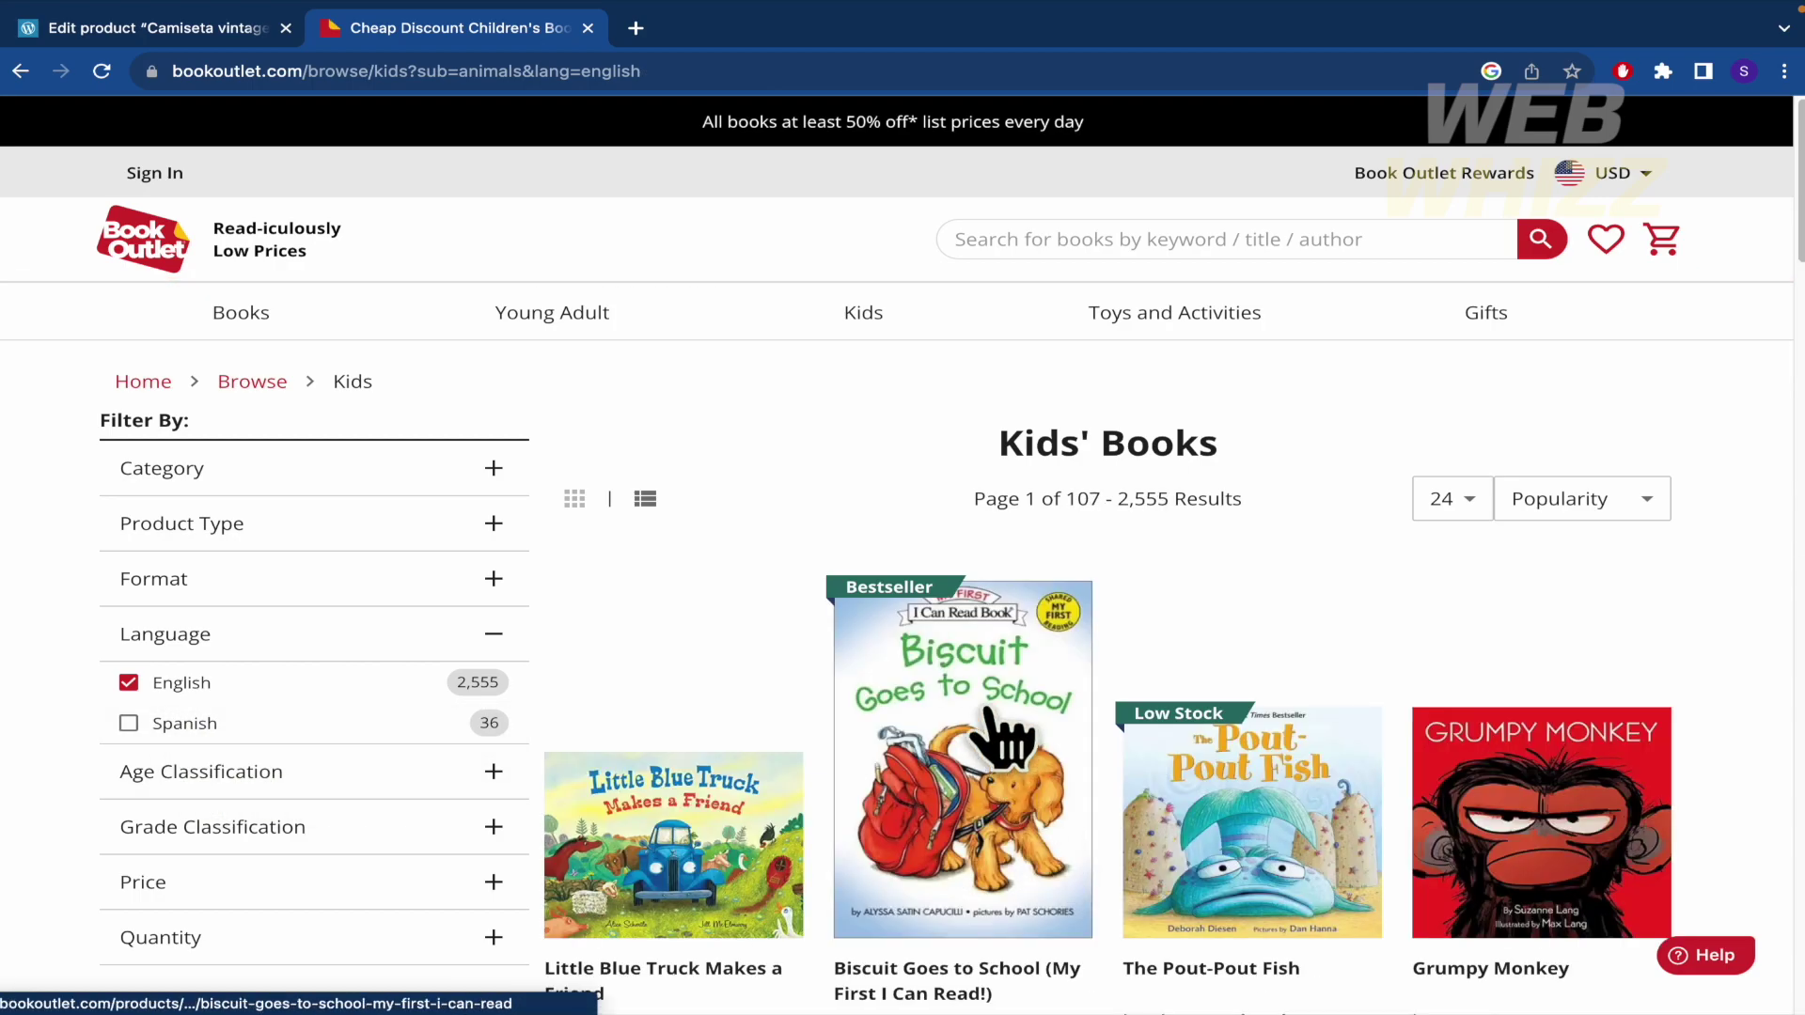
{"action": "scroll", "coordinate": [1001, 743], "scroll_direction": "up", "scroll_amount": 5}
{"action": "scroll", "coordinate": [1001, 742], "scroll_direction": "down", "scroll_amount": 1}
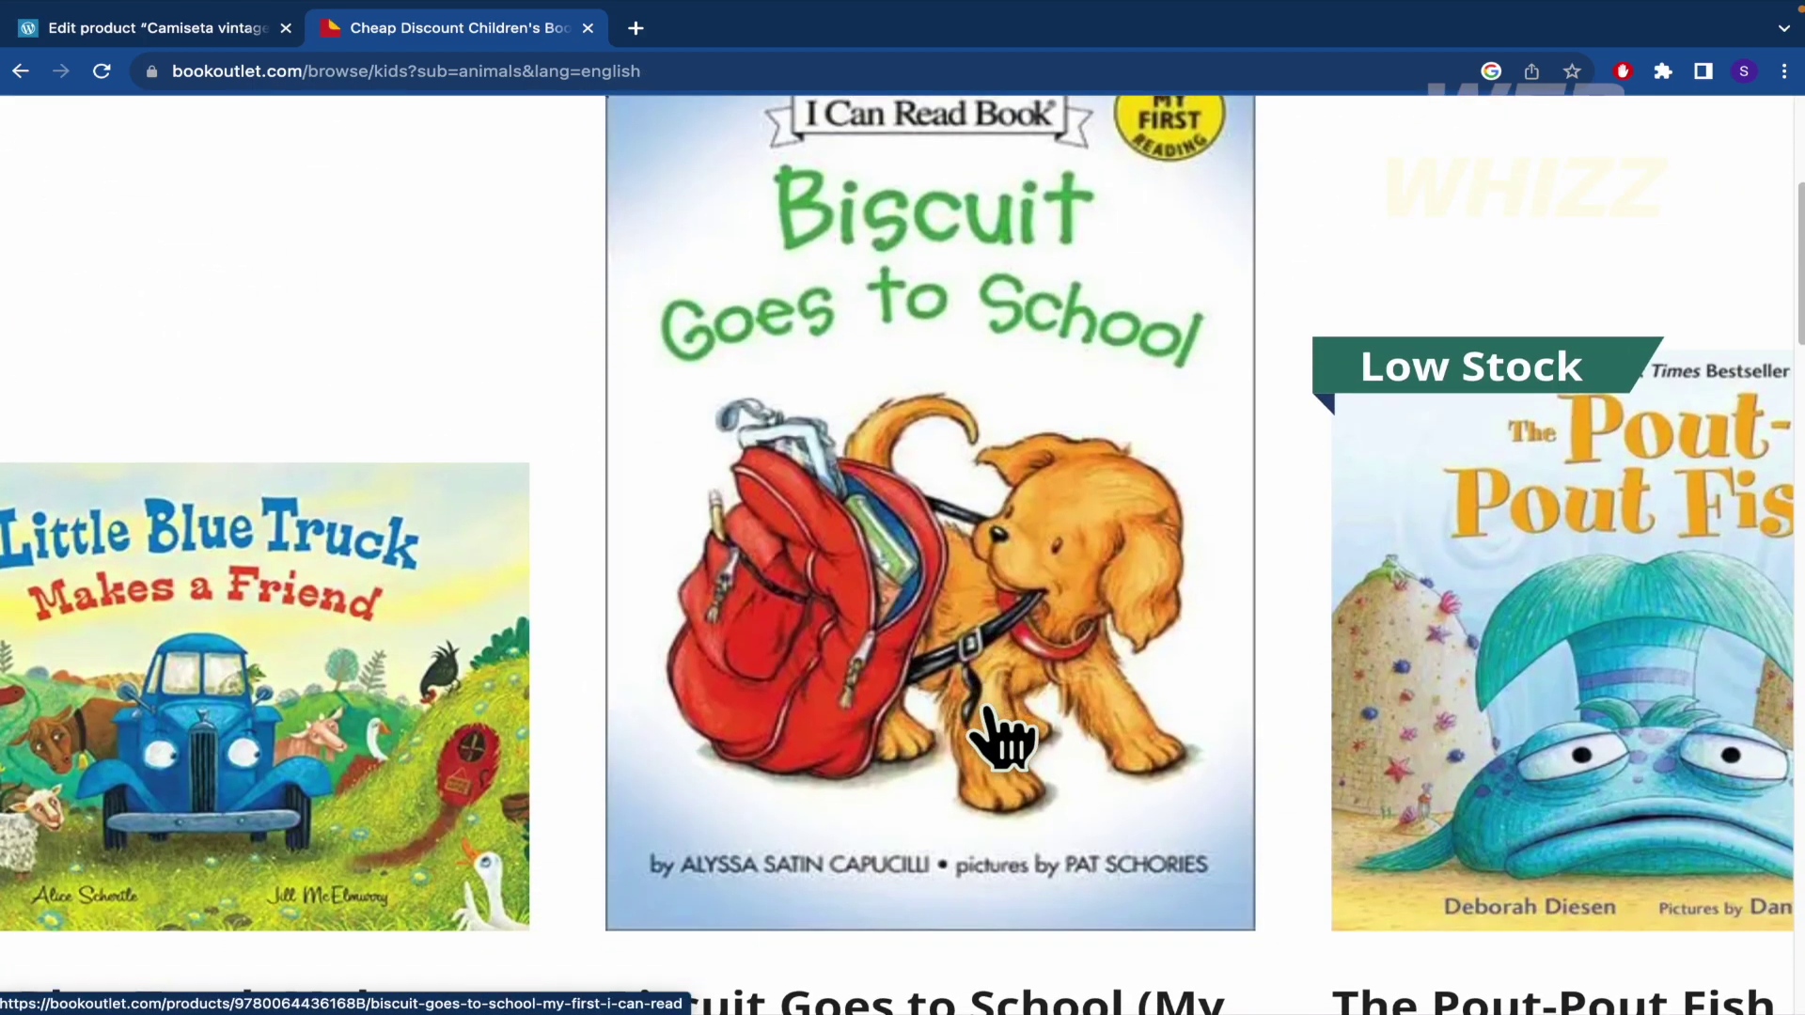
{"action": "scroll", "coordinate": [1001, 742], "scroll_direction": "down", "scroll_amount": 5}
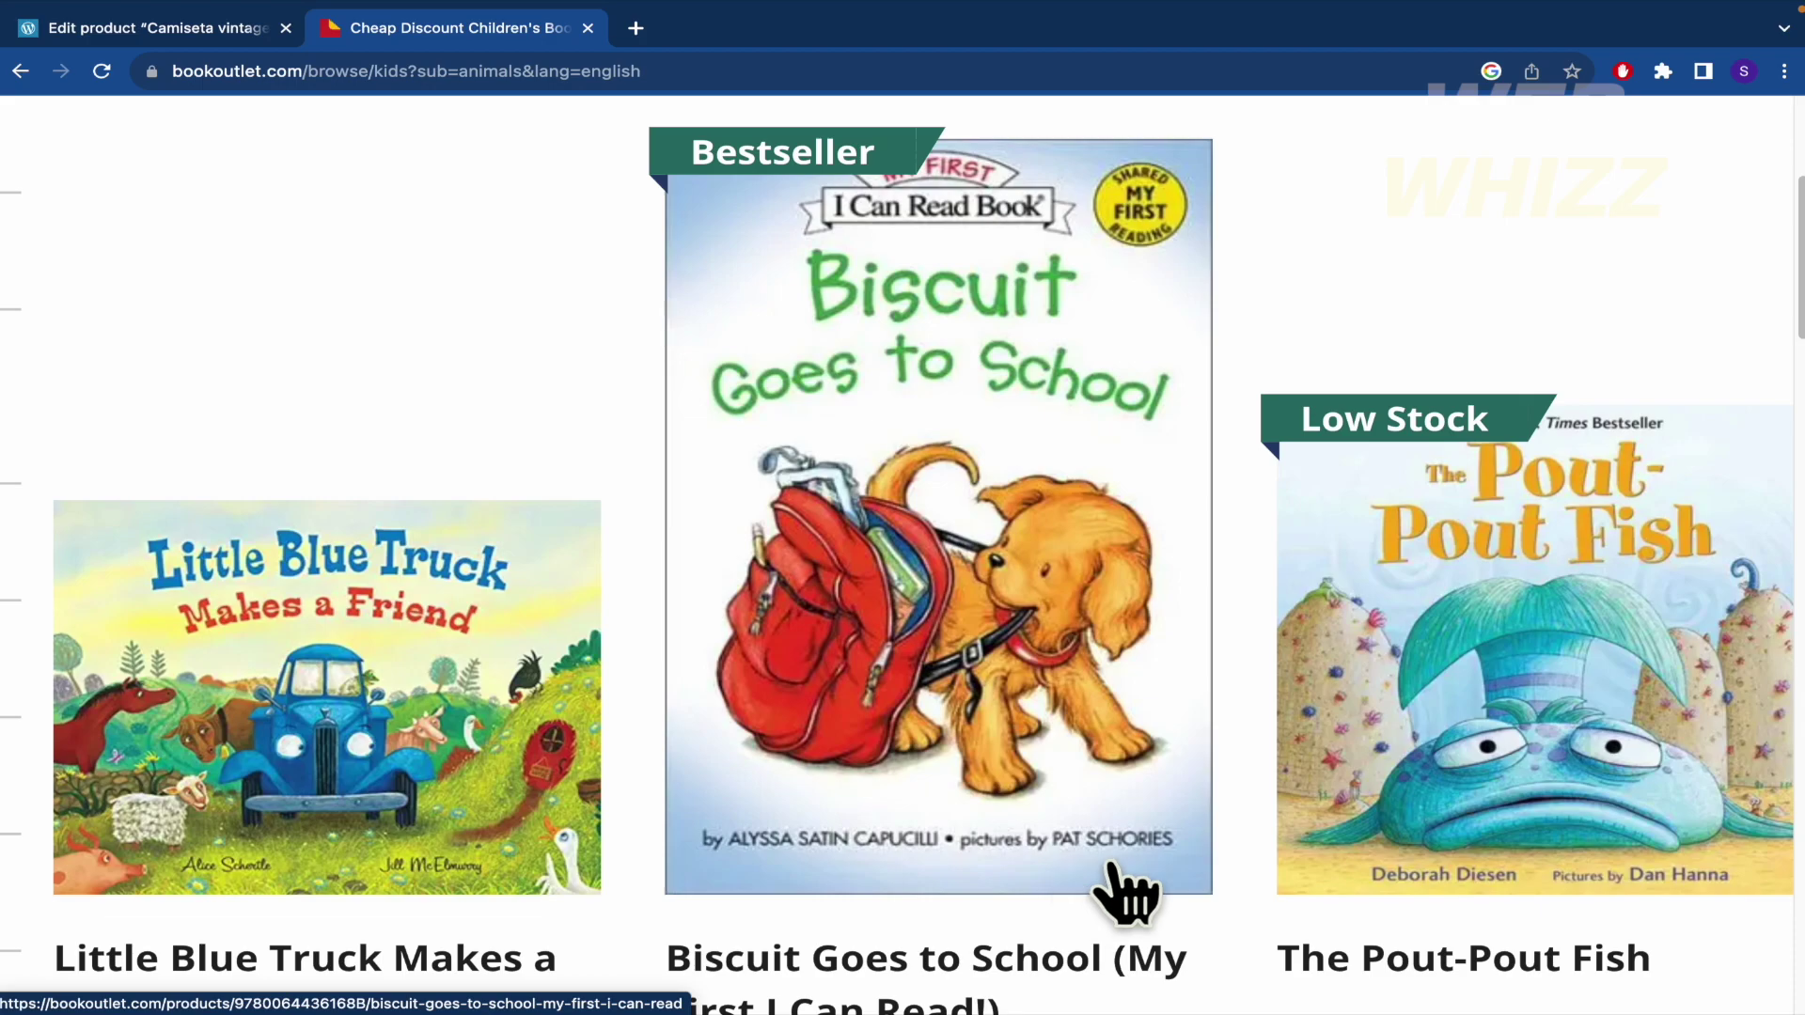
{"action": "scroll", "coordinate": [1125, 893], "scroll_direction": "down", "scroll_amount": 5}
{"action": "left_click", "coordinate": [132, 27]}
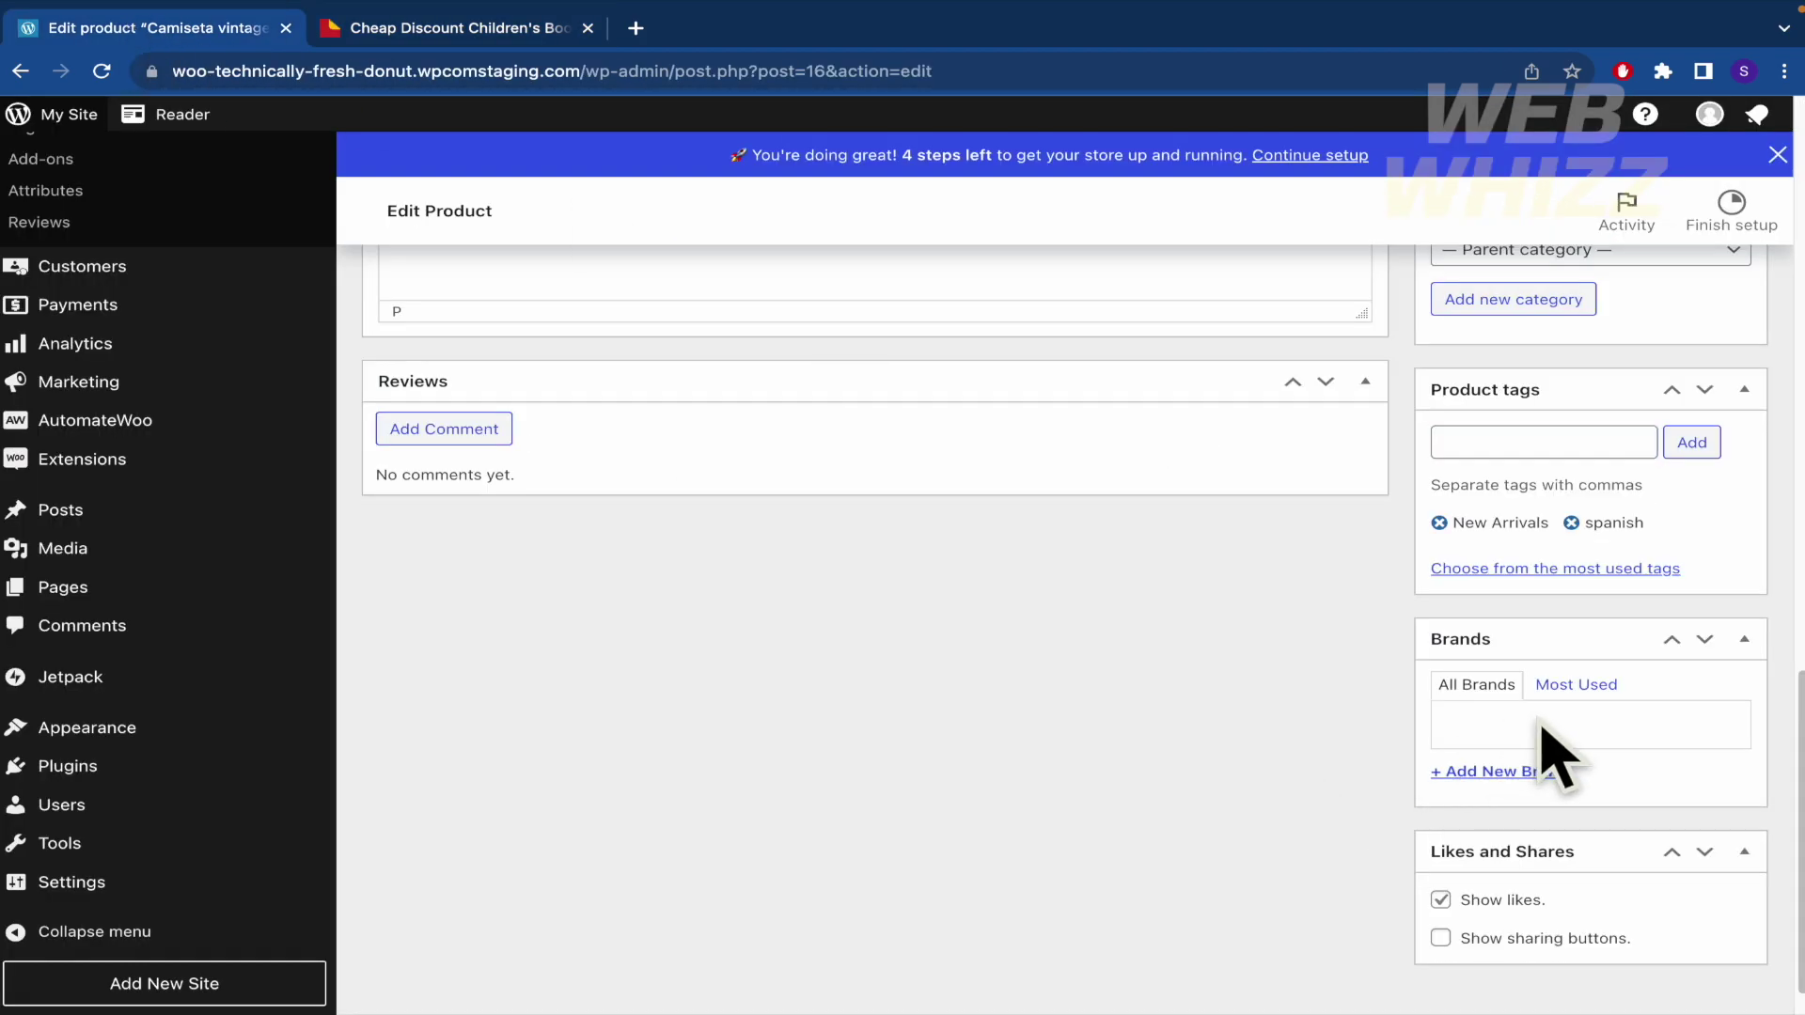
Create a new product brand PAT with no parent brand and tick it for HARRY POTTER 3.
{"action": "left_click", "coordinate": [1532, 772]}
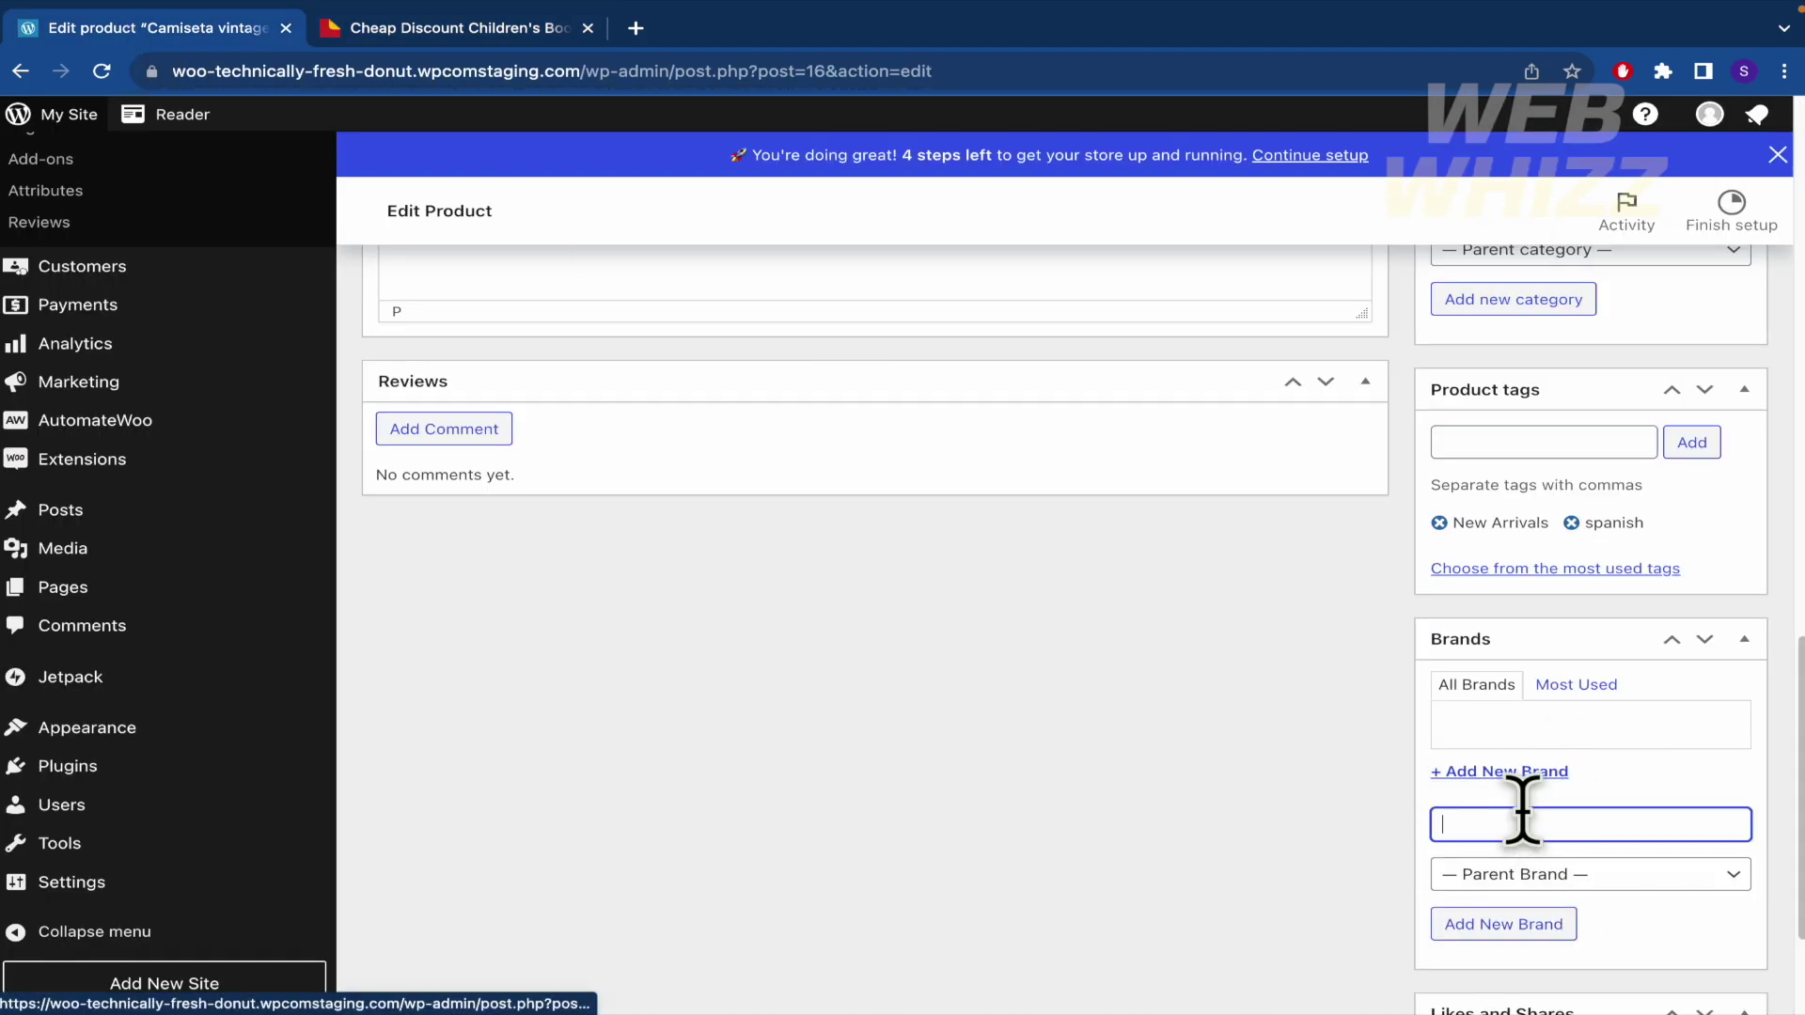
{"action": "type", "text": "PAT"}
{"action": "left_click", "coordinate": [1485, 924]}
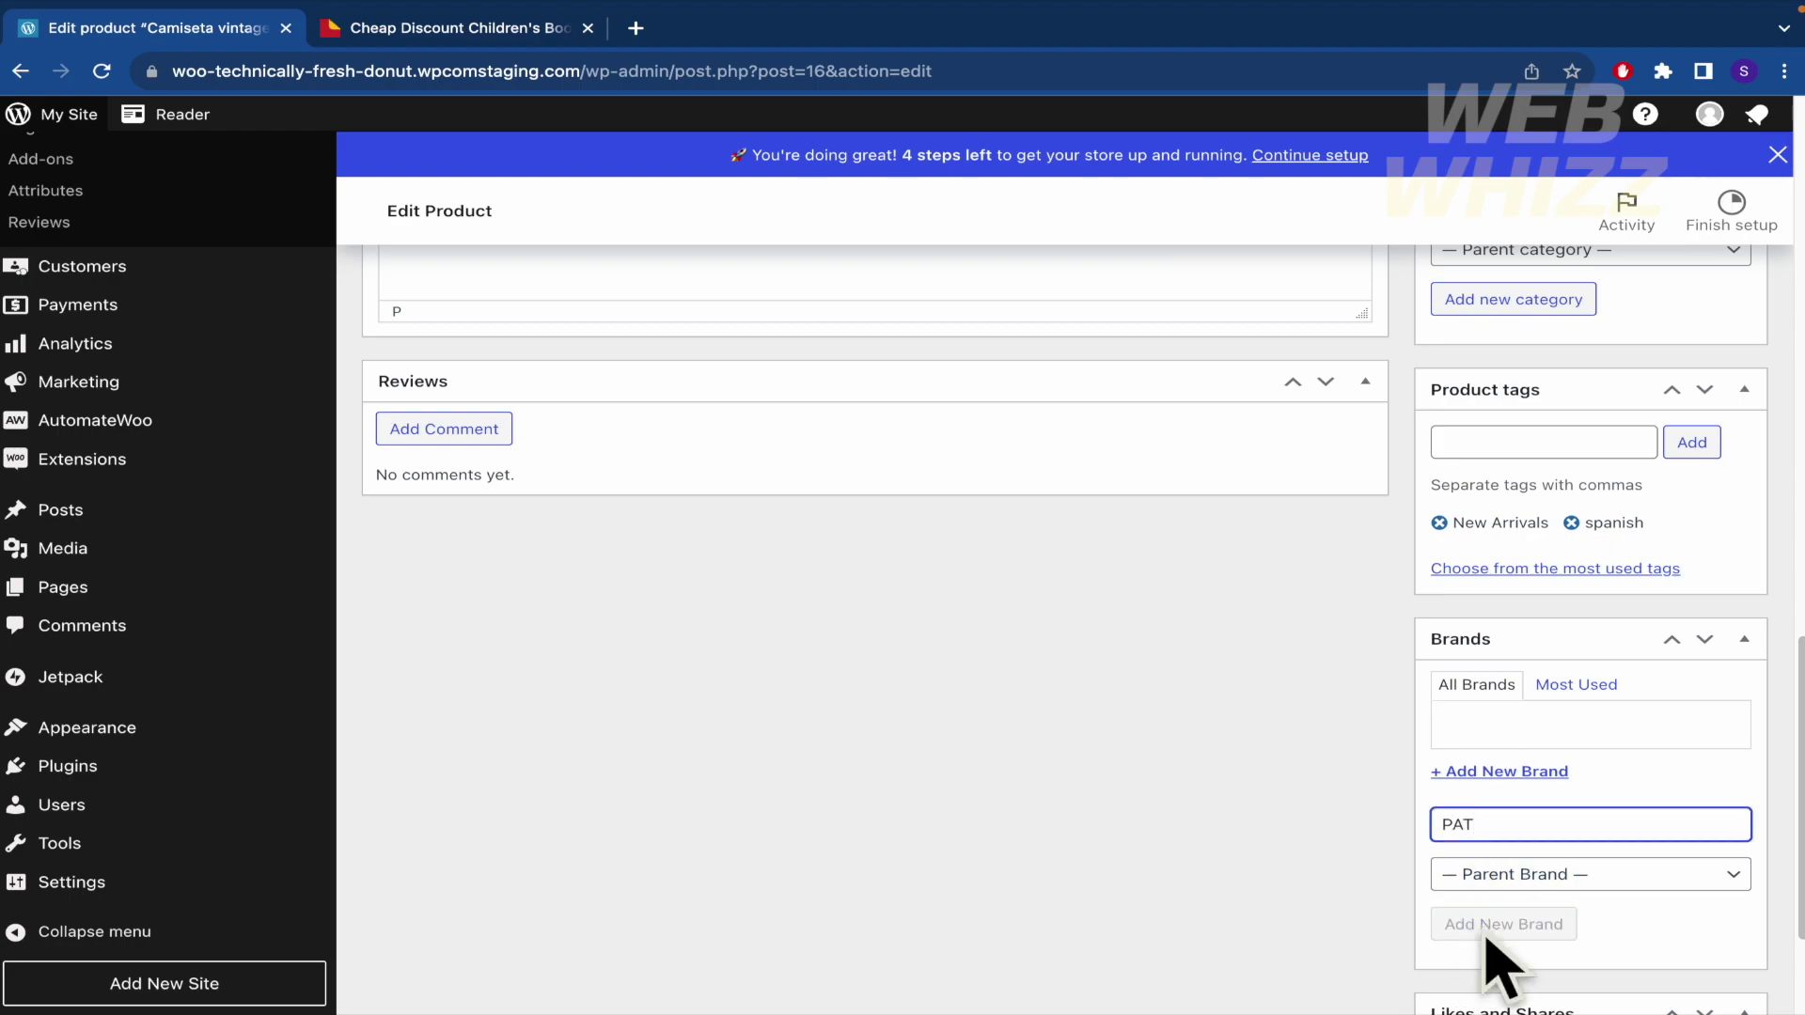
{"action": "left_click", "coordinate": [1551, 893]}
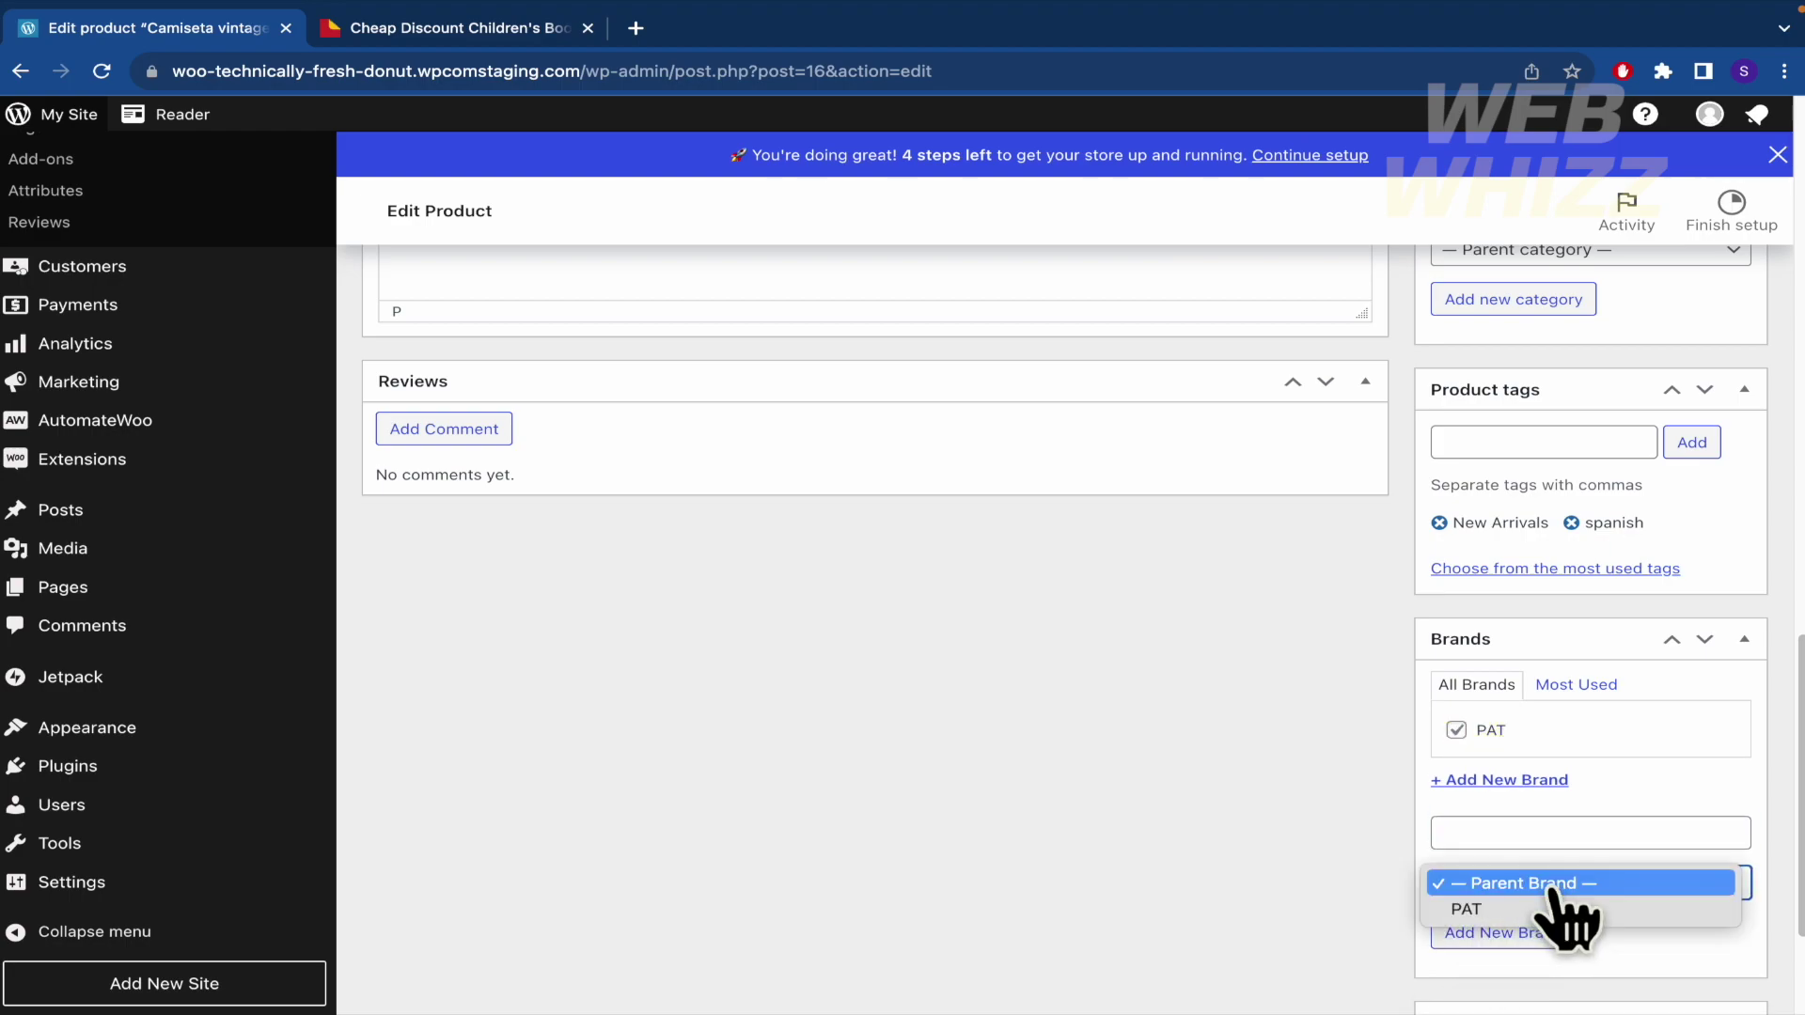
{"action": "left_click", "coordinate": [1297, 878]}
{"action": "left_click", "coordinate": [1488, 930]}
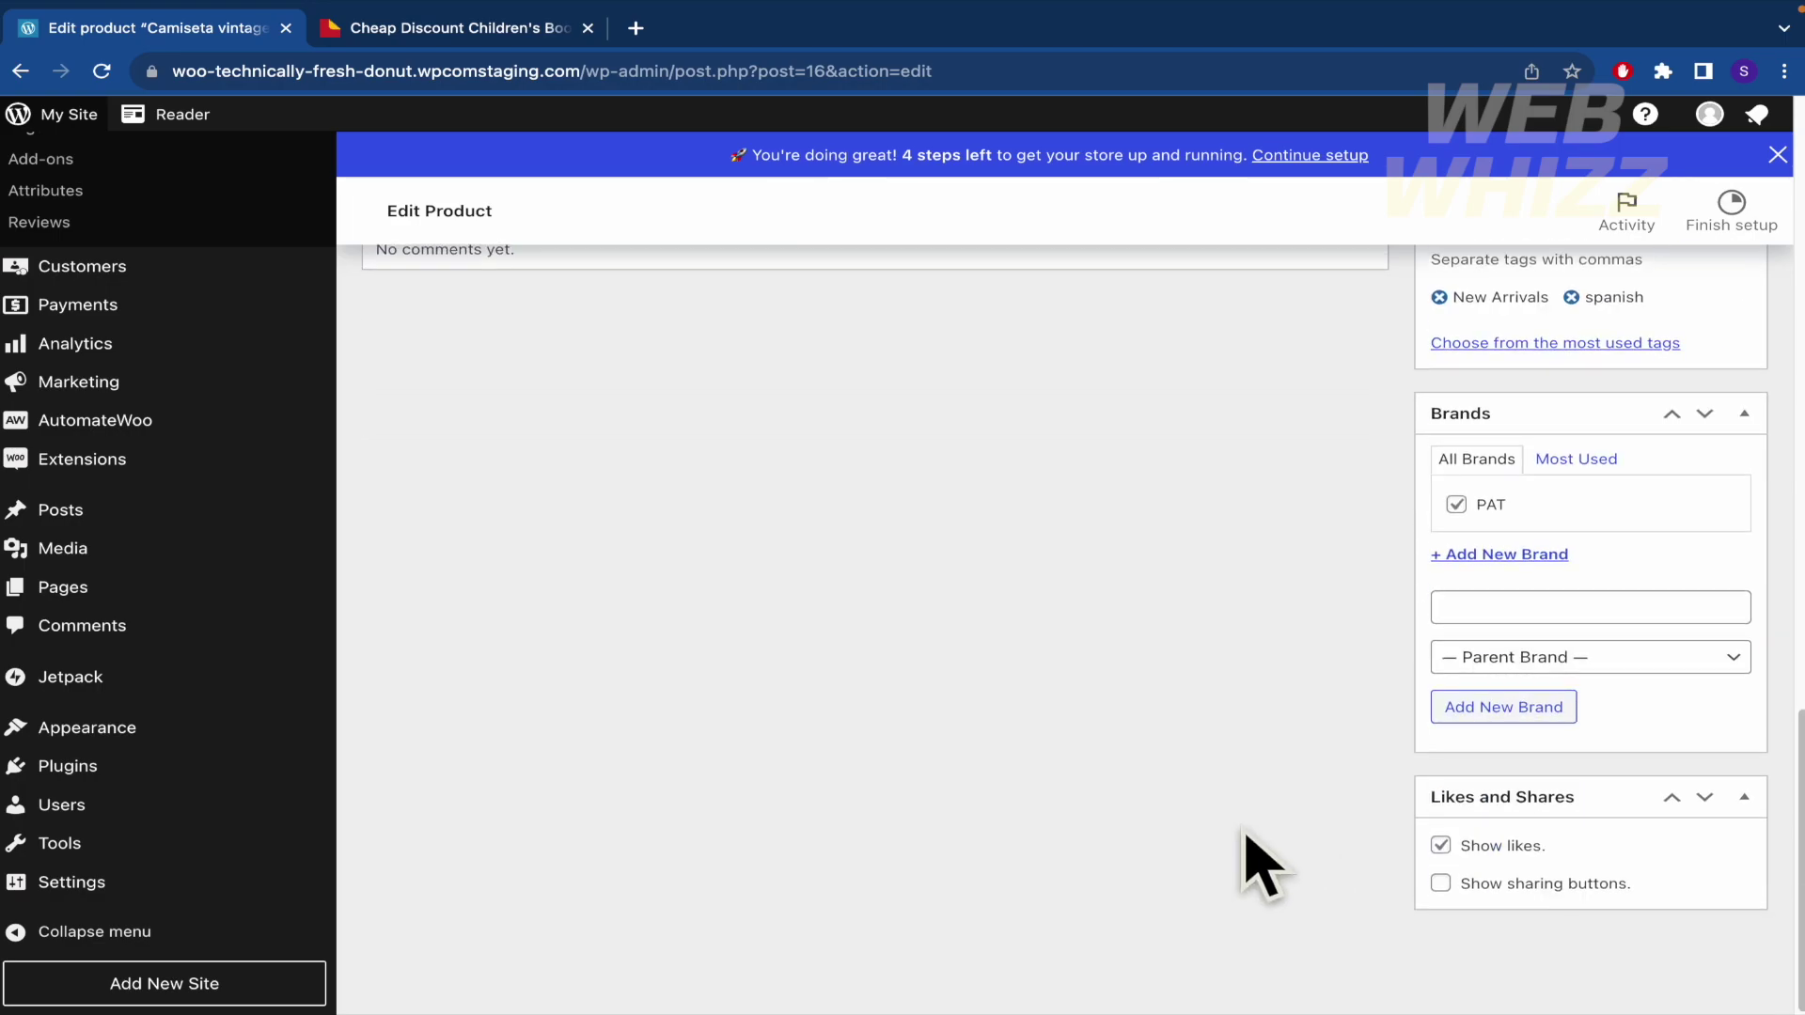
{"action": "left_click", "coordinate": [503, 28]}
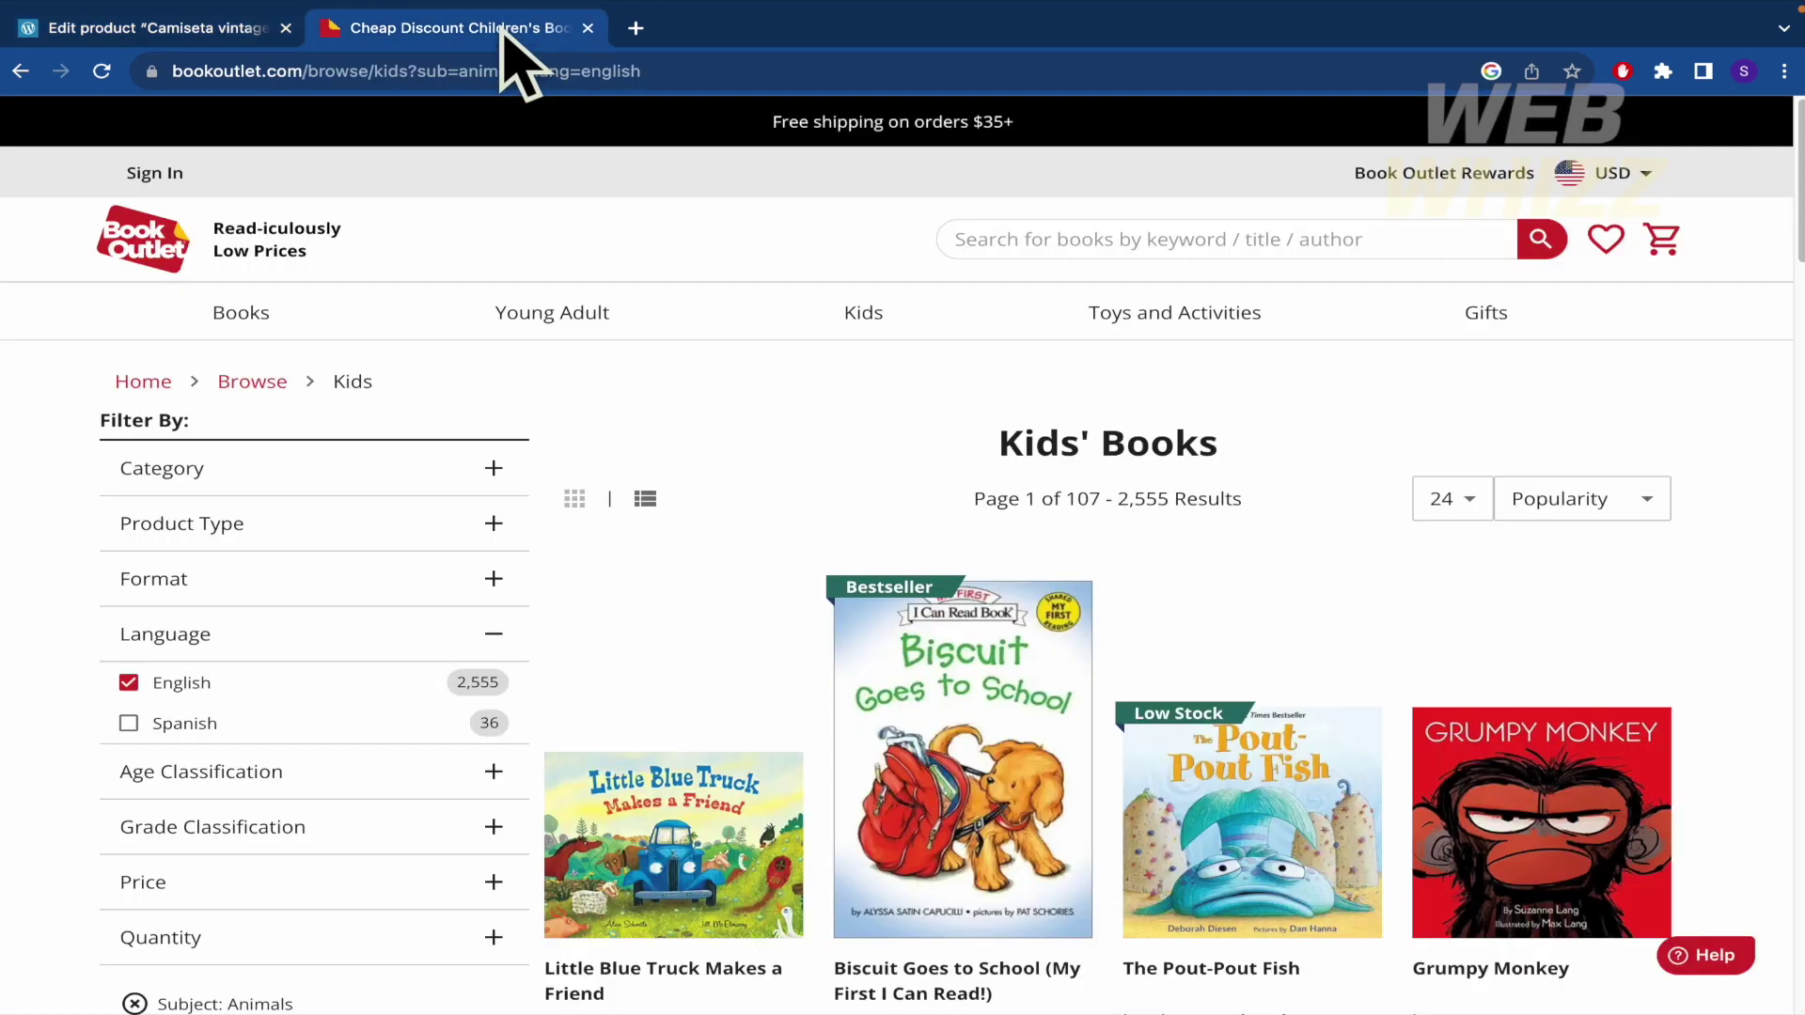
{"action": "left_click", "coordinate": [242, 28]}
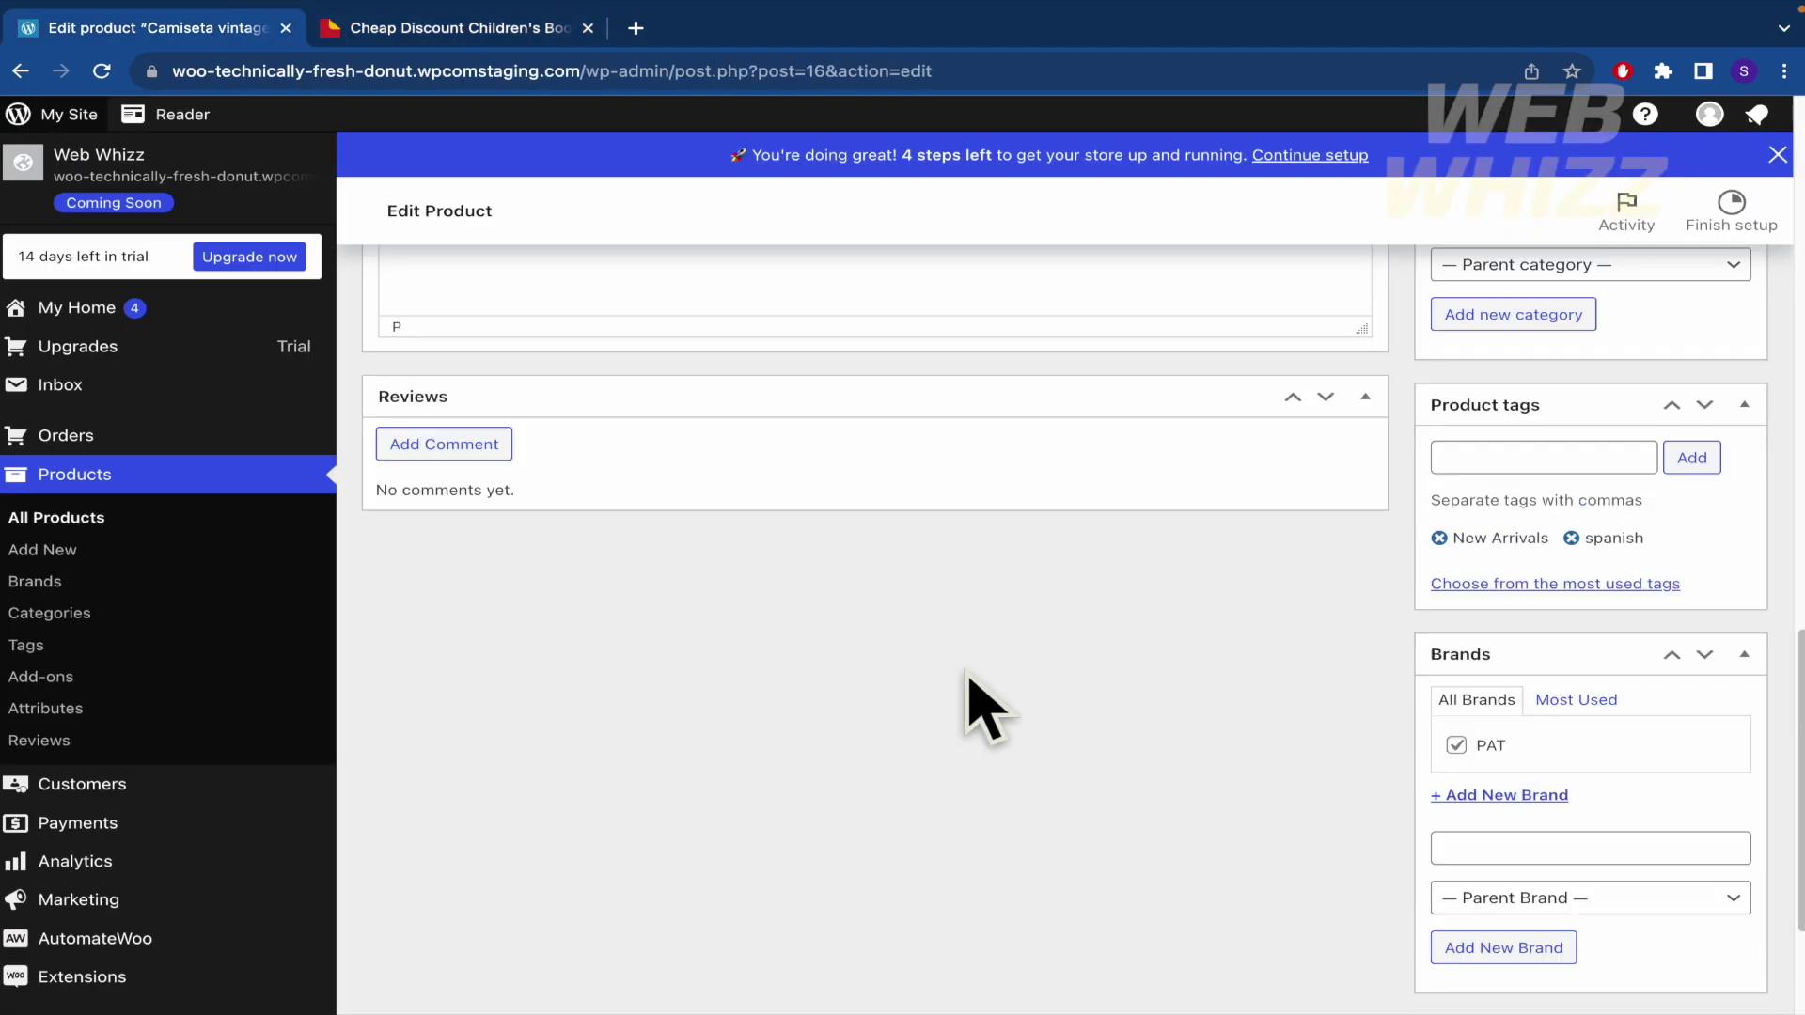
{"action": "scroll", "coordinate": [978, 695], "scroll_direction": "up", "scroll_amount": 15}
{"action": "scroll", "coordinate": [966, 664], "scroll_direction": "down", "scroll_amount": 1}
Update HARRY POTTER 3, then reopen it from the All Products list showing $35.00.
{"action": "scroll", "coordinate": [966, 664], "scroll_direction": "up", "scroll_amount": 1}
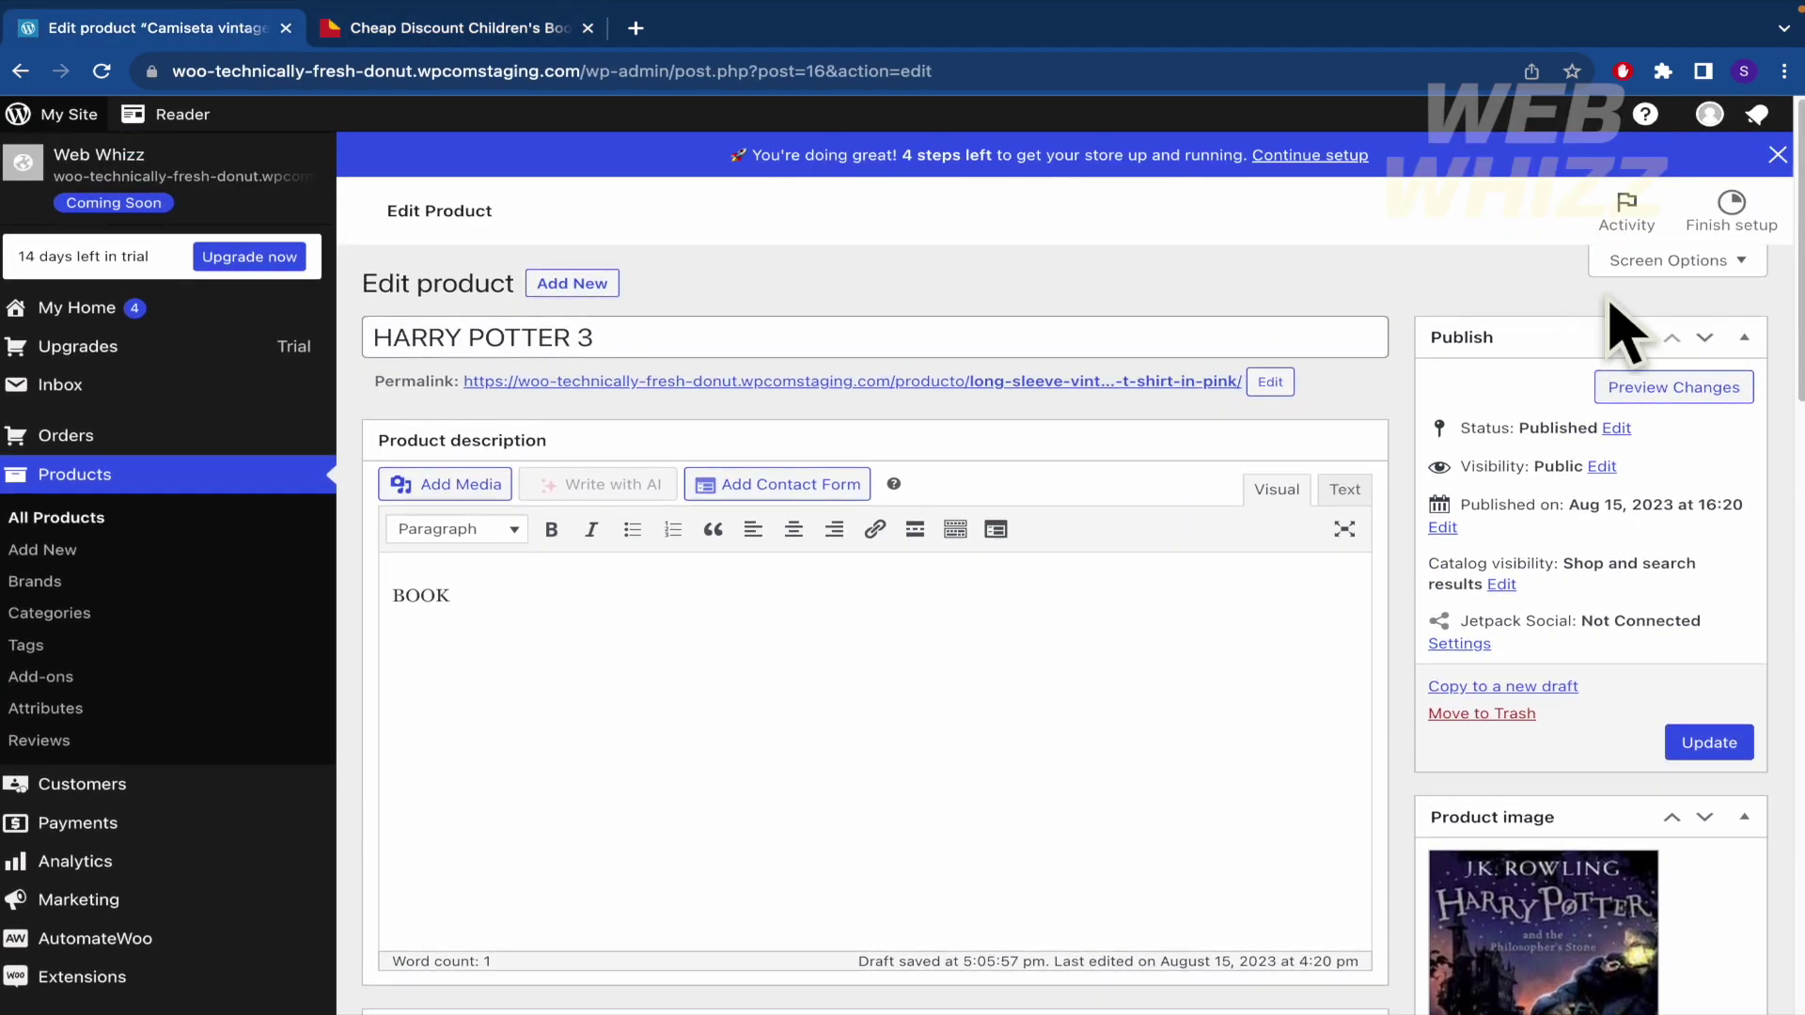
{"action": "left_click", "coordinate": [1709, 742]}
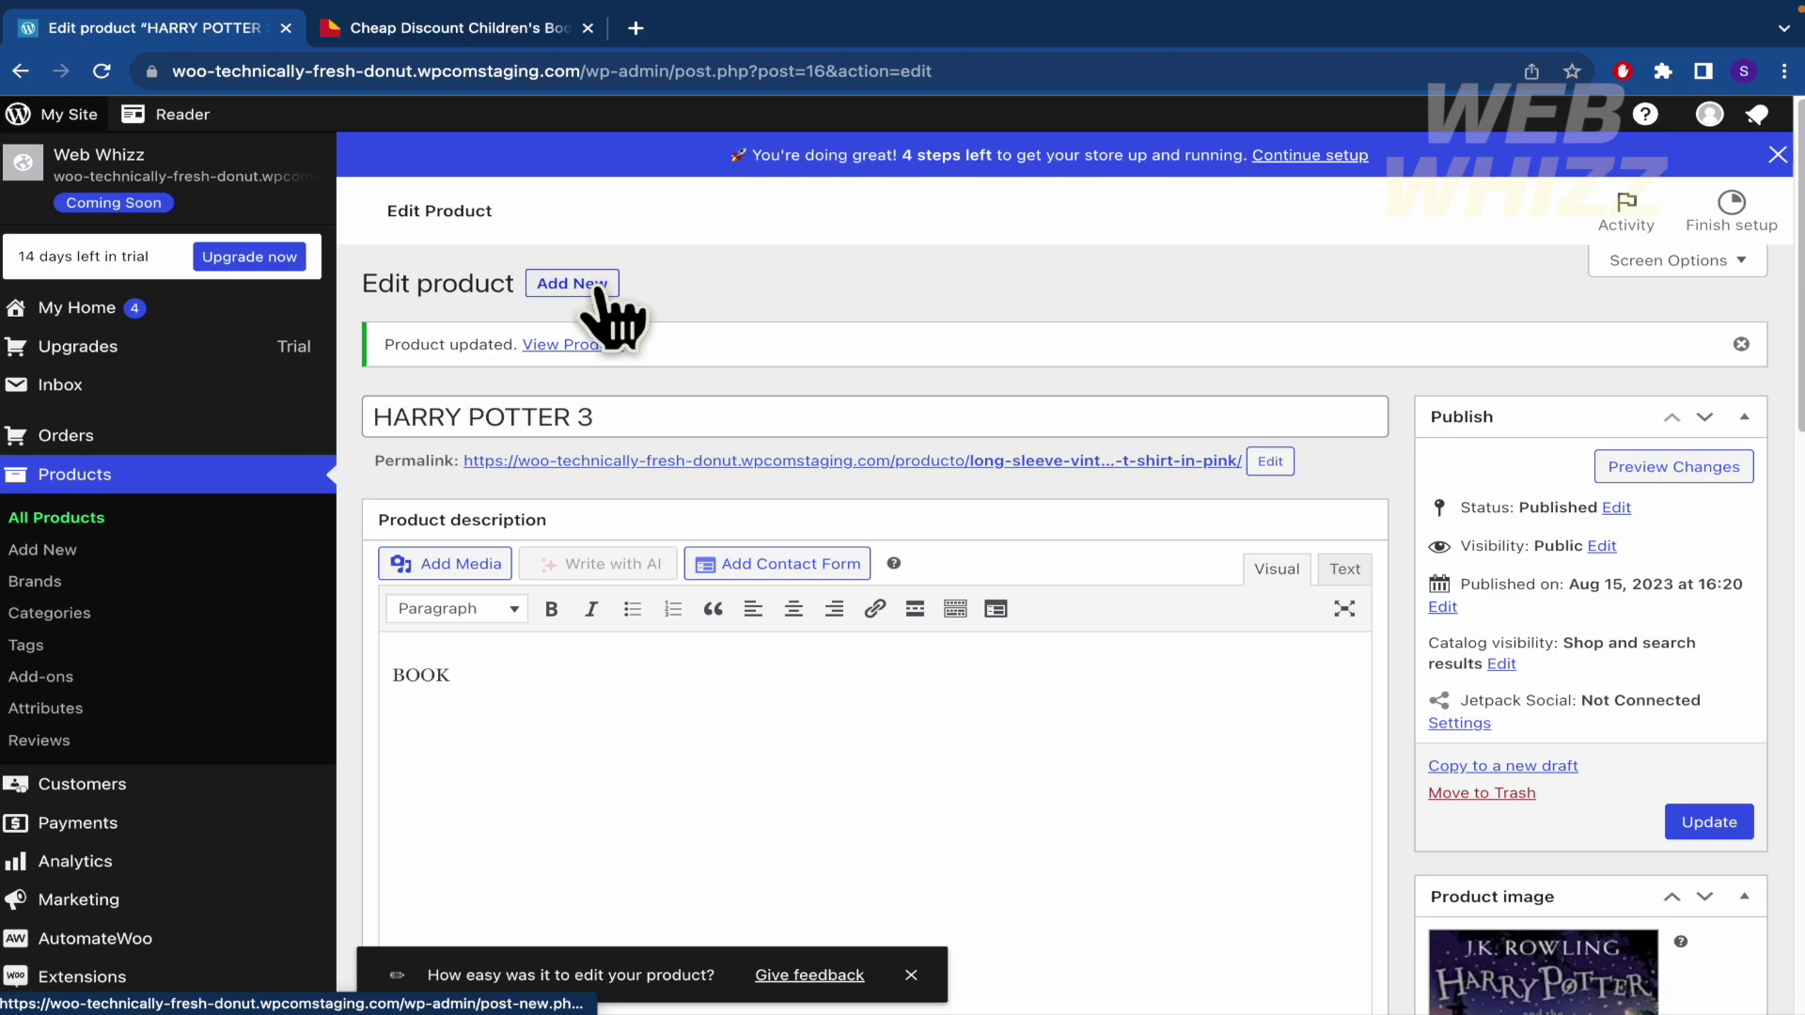
{"action": "left_click", "coordinate": [169, 514]}
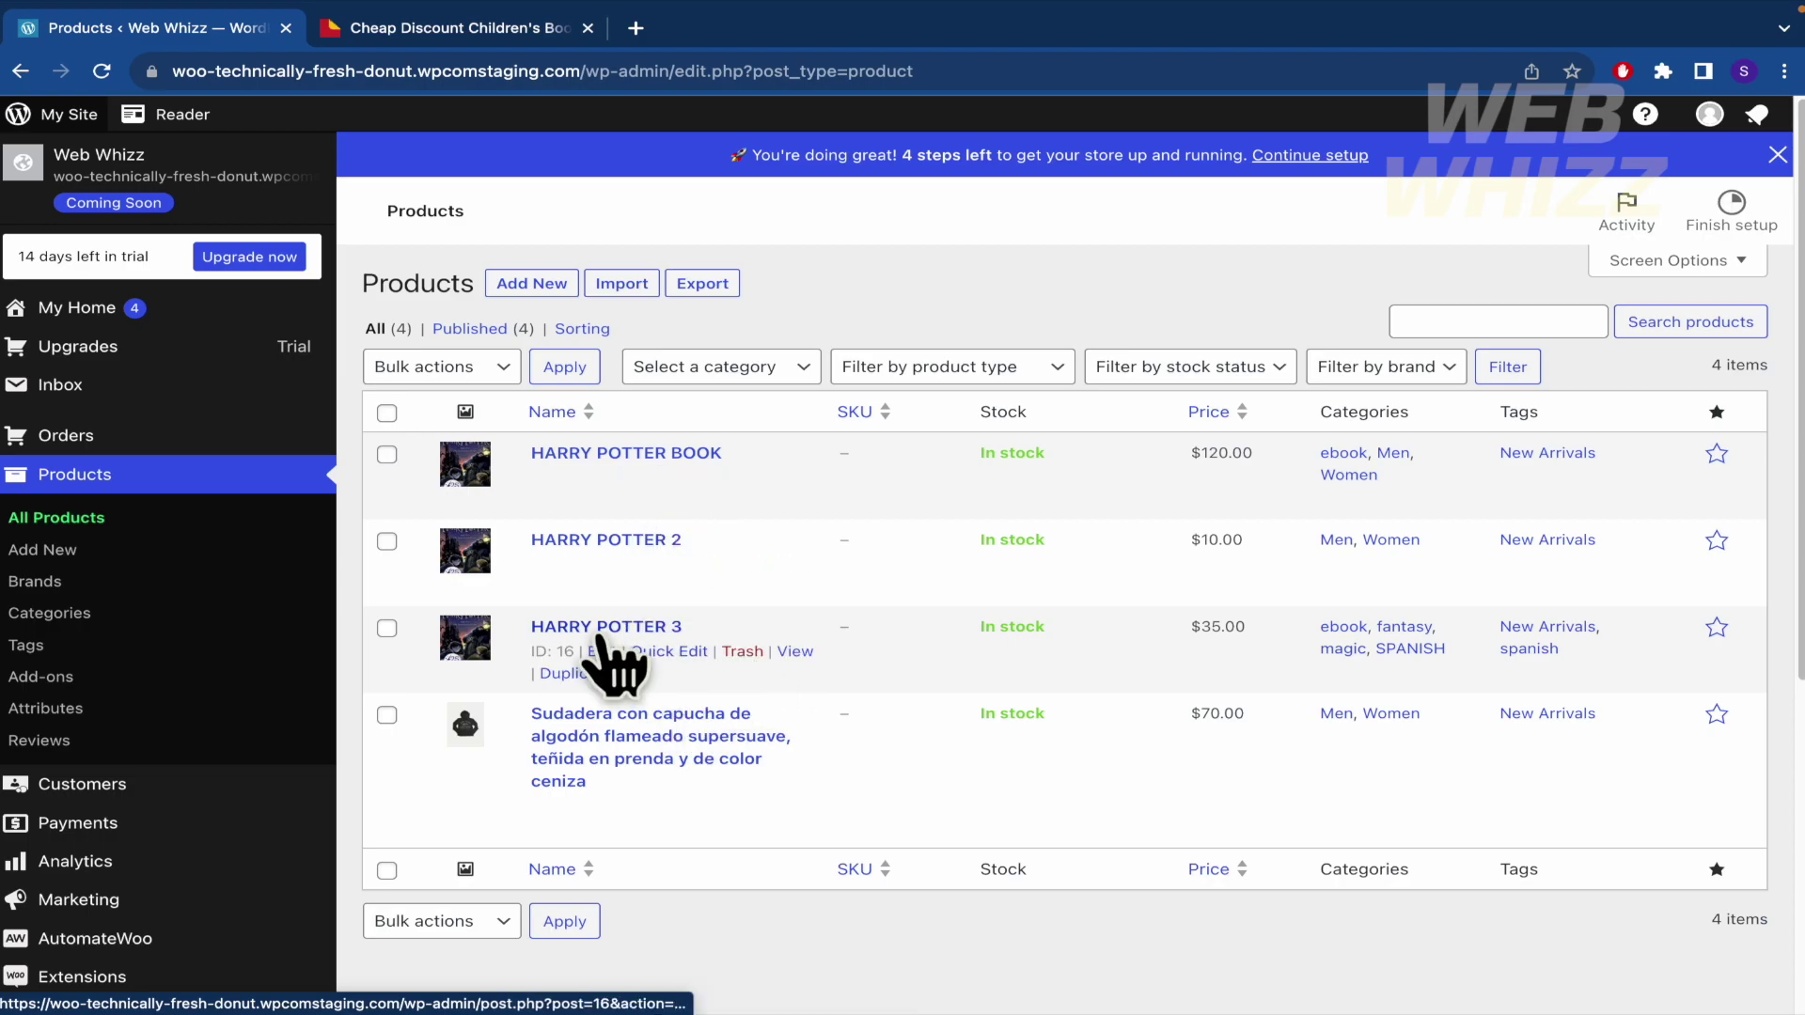
{"action": "left_click", "coordinate": [594, 628]}
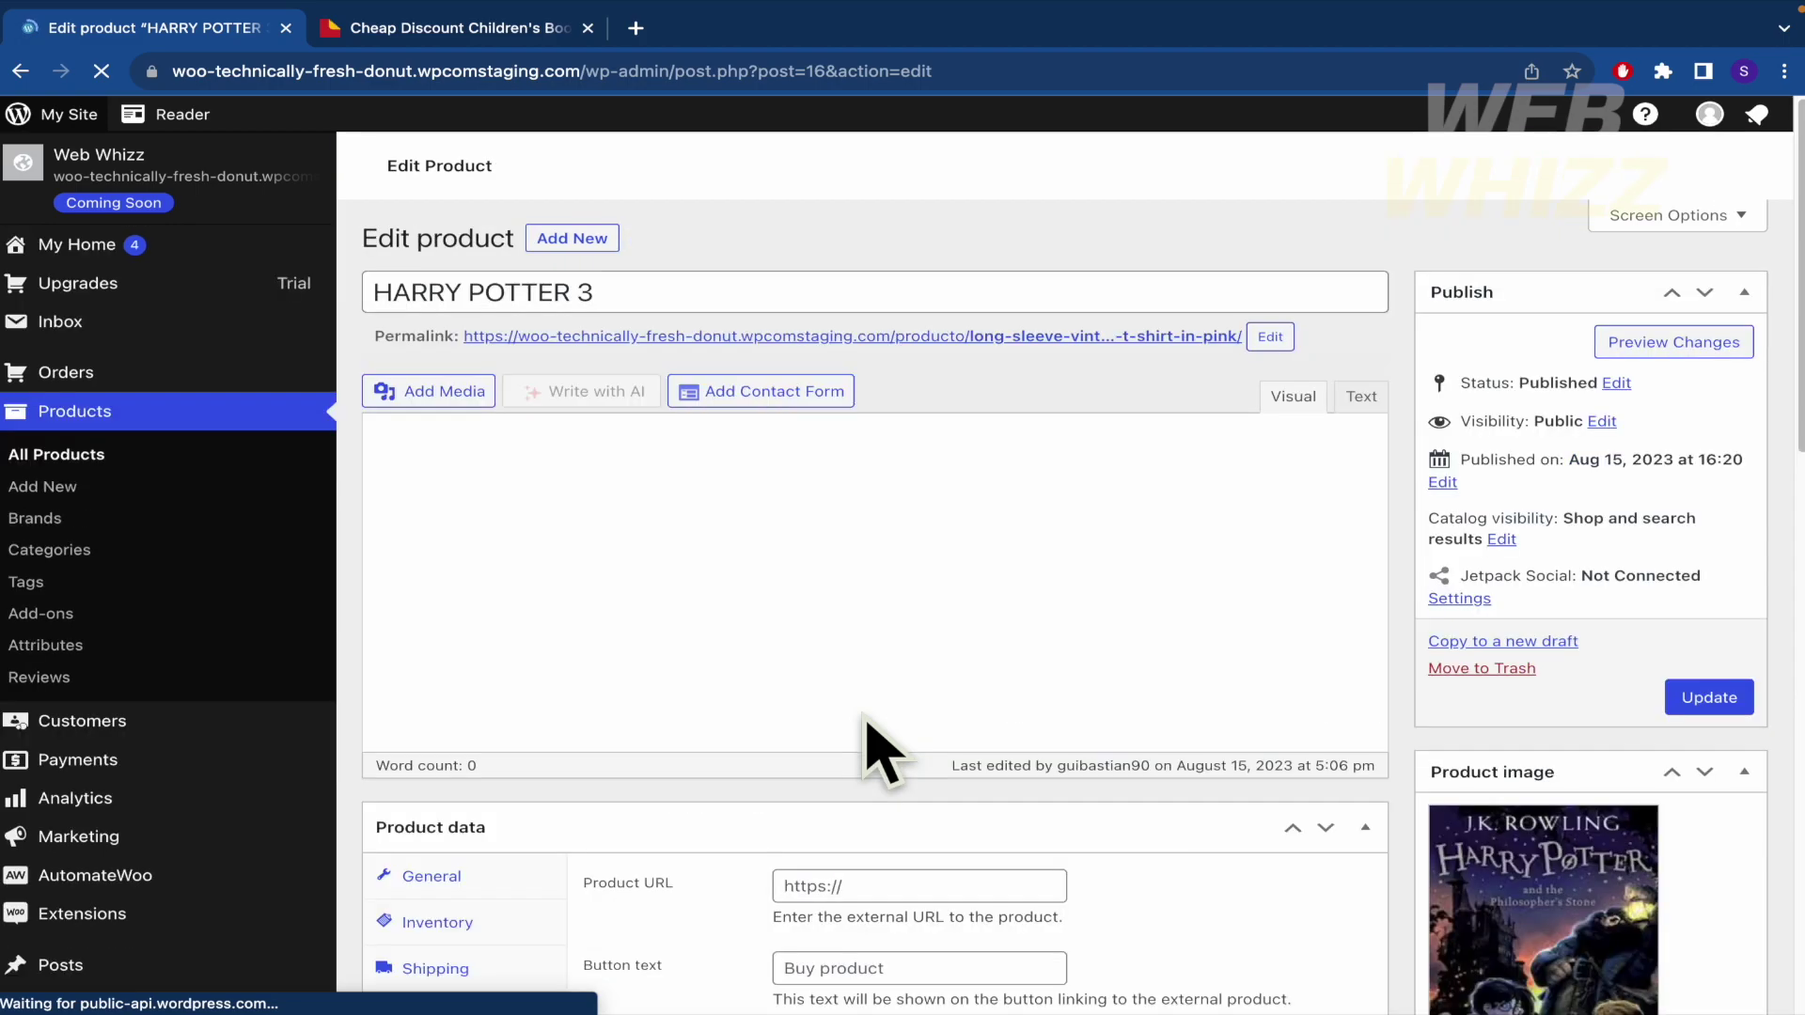
Make HARRY POTTER 3 a Downloadable rather than Virtual product in Product data.
{"action": "scroll", "coordinate": [884, 752], "scroll_direction": "down", "scroll_amount": 6}
{"action": "scroll", "coordinate": [879, 748], "scroll_direction": "up", "scroll_amount": 2}
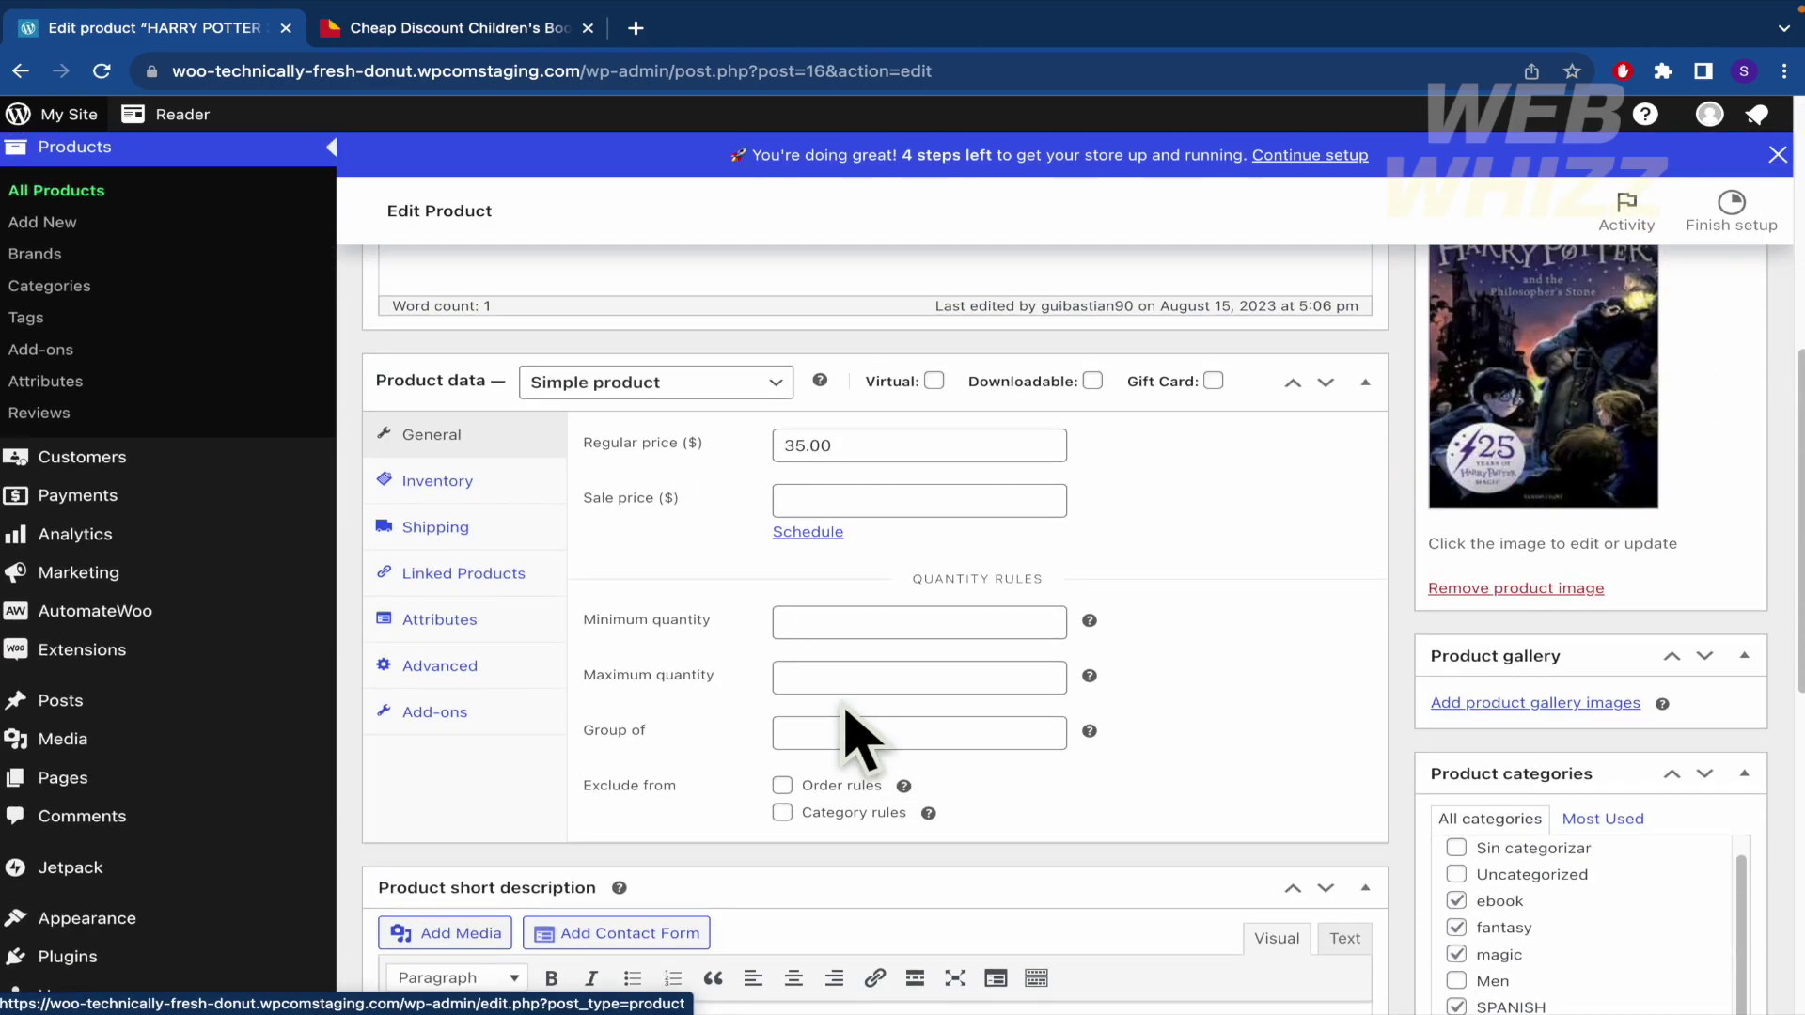
{"action": "left_click", "coordinate": [934, 381]}
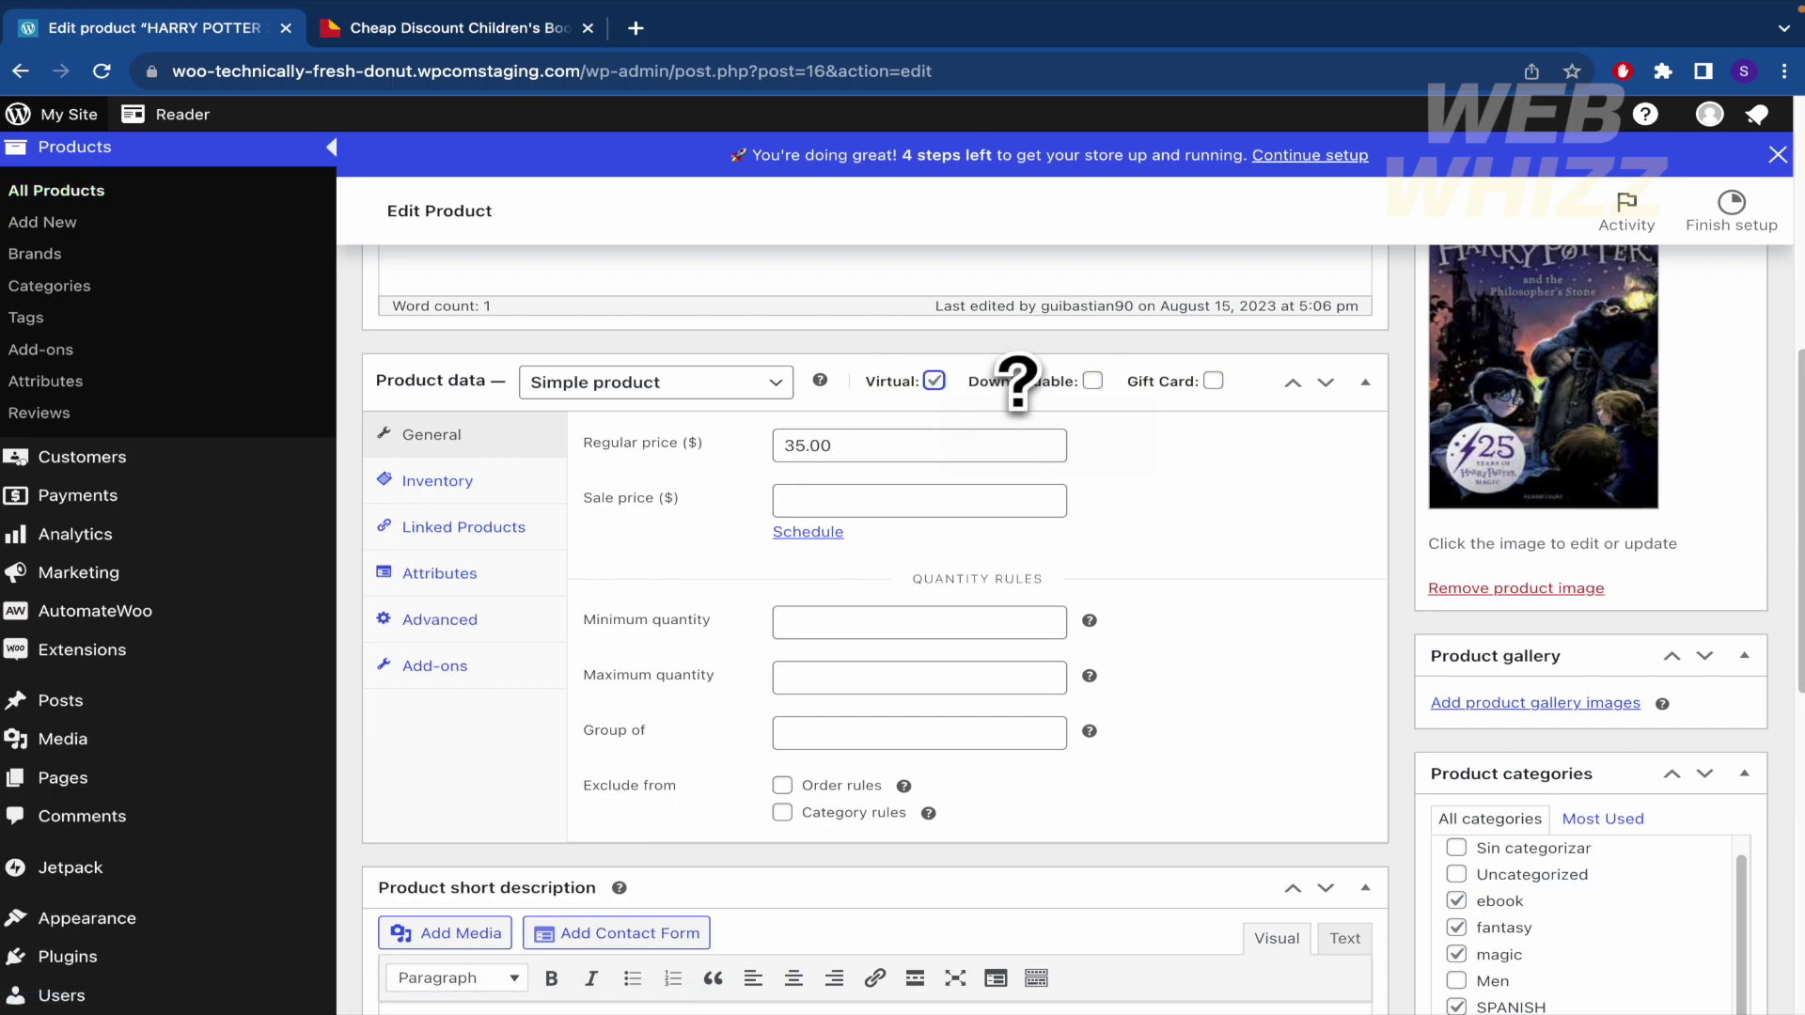
{"action": "left_click", "coordinate": [935, 381]}
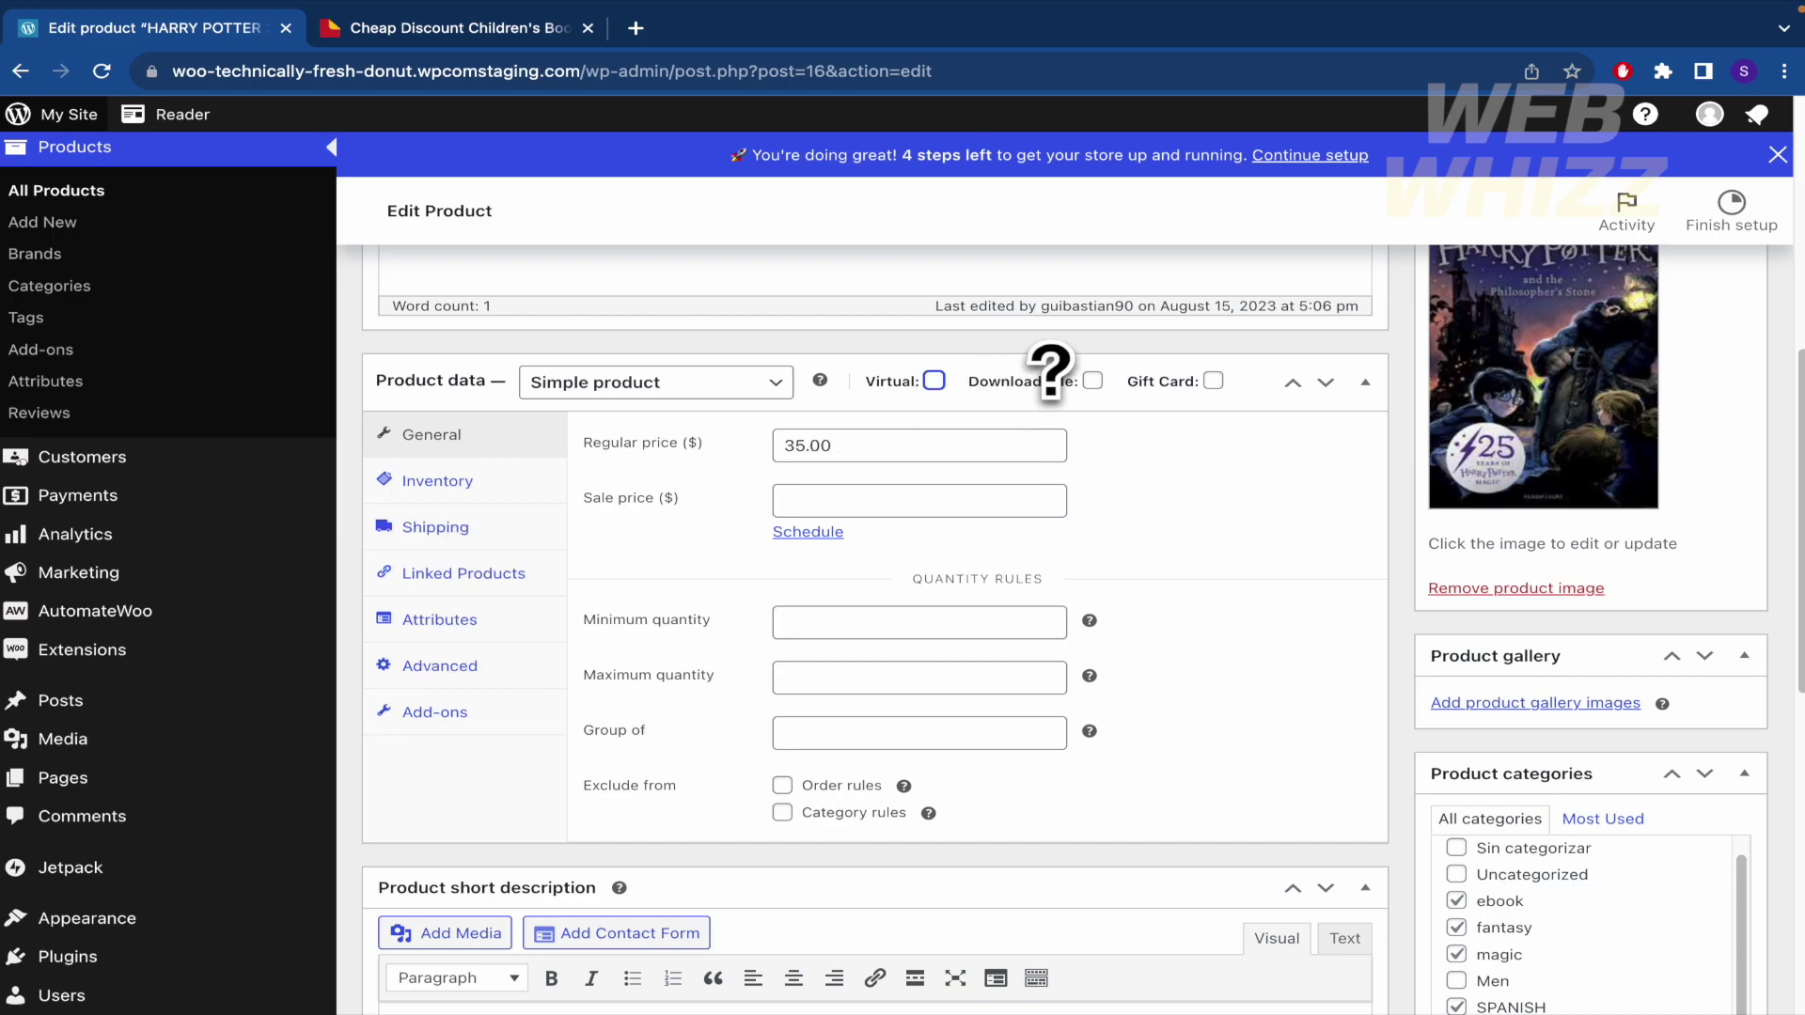
{"action": "left_click", "coordinate": [1092, 381]}
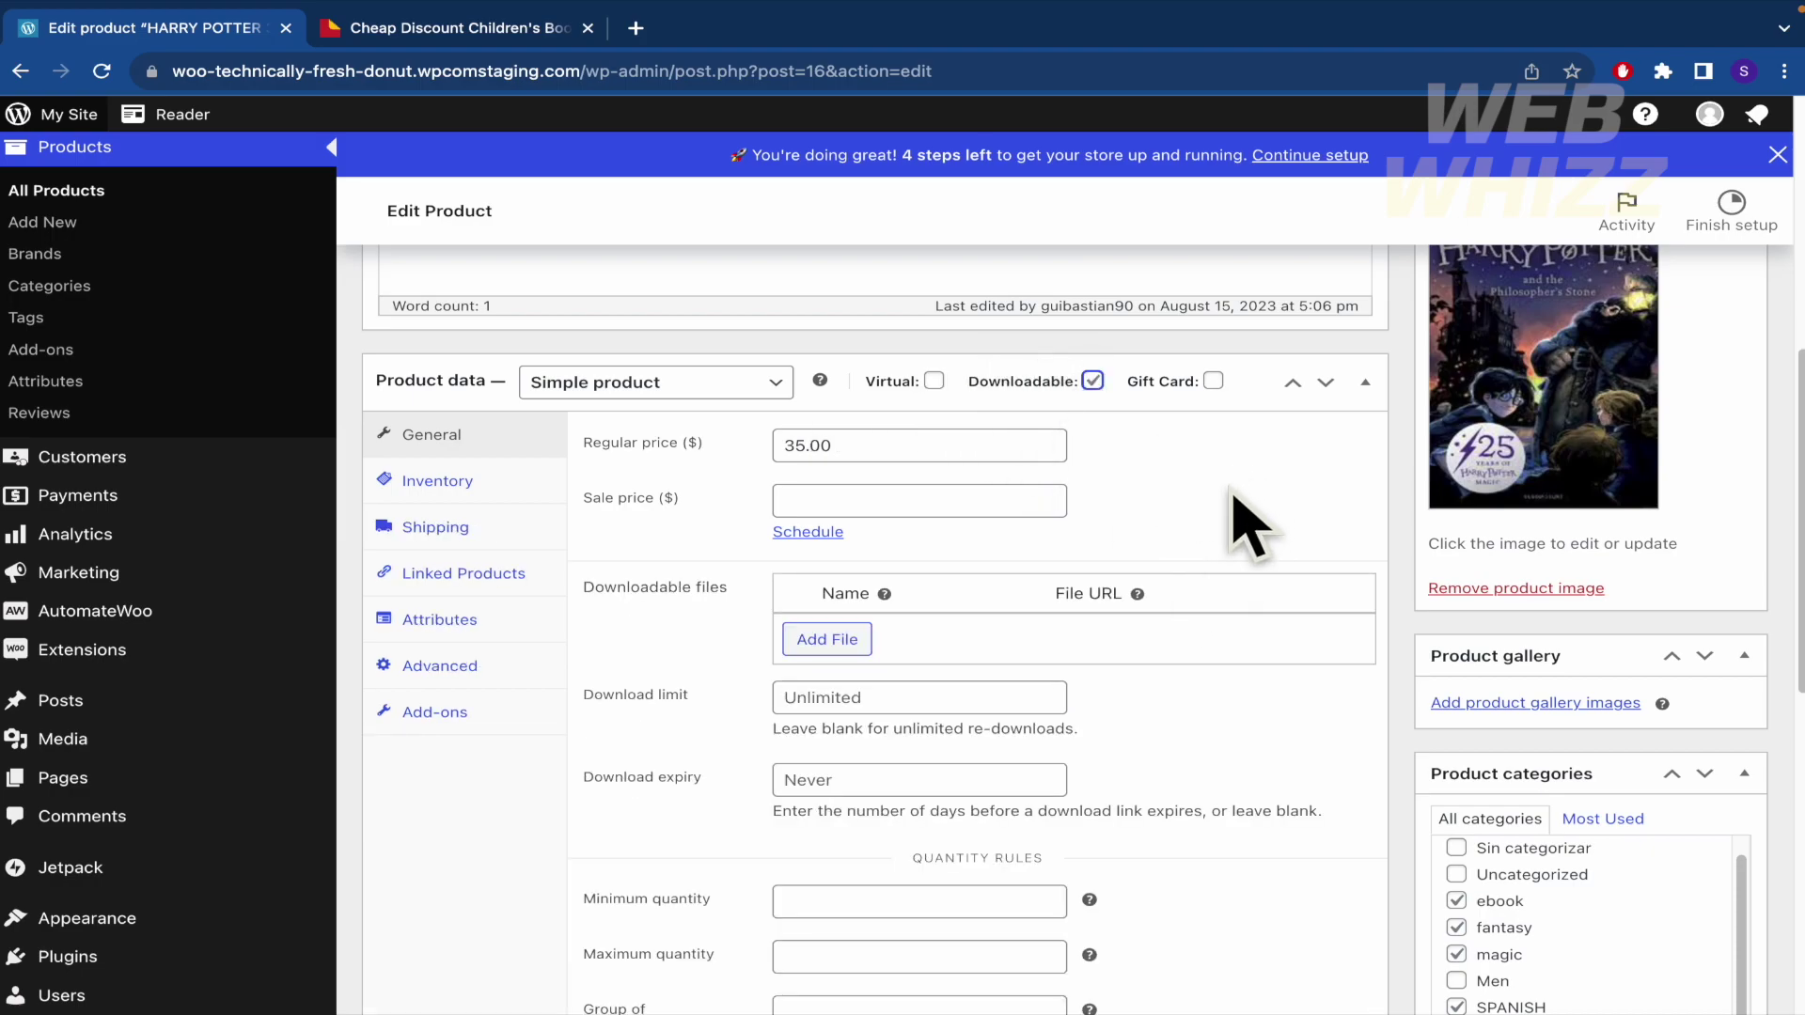
{"action": "scroll", "coordinate": [1231, 500], "scroll_direction": "down", "scroll_amount": 1}
{"action": "scroll", "coordinate": [1241, 517], "scroll_direction": "down", "scroll_amount": 1}
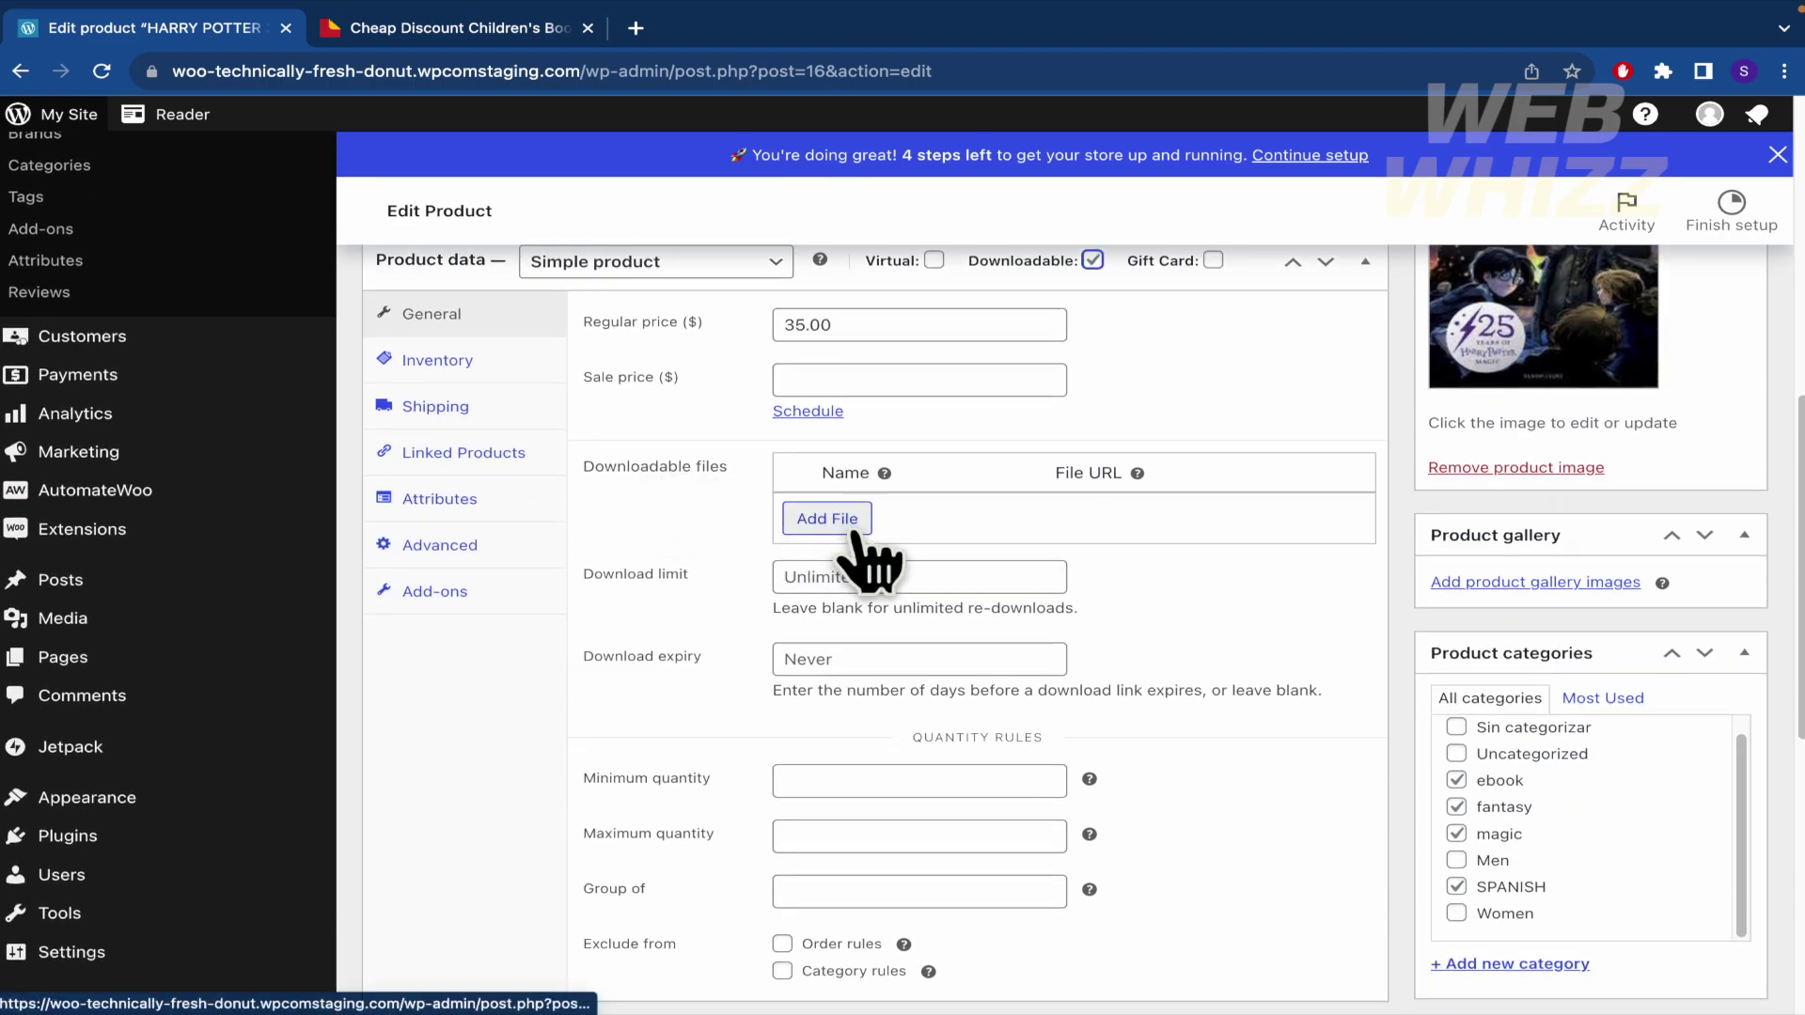
Add a downloadable file row whose URL is the Harry-potter.jpeg image from the Media Library.
{"action": "left_click", "coordinate": [827, 523]}
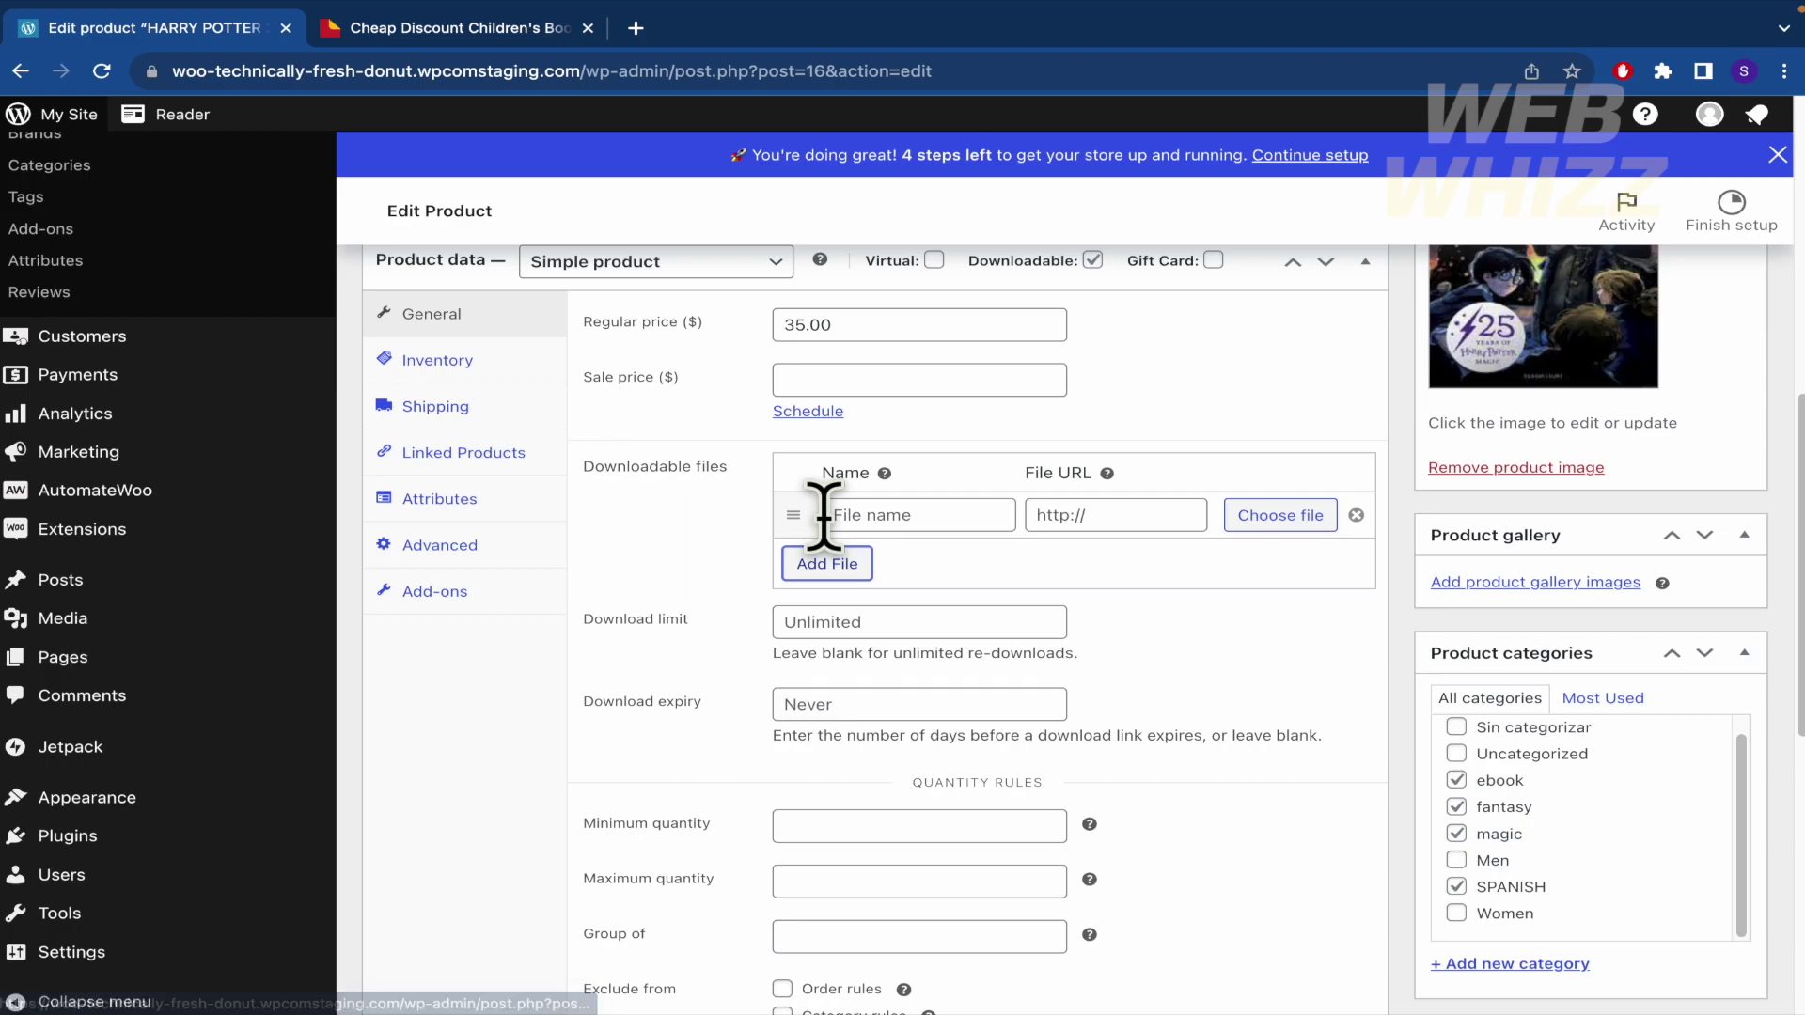
{"action": "left_click", "coordinate": [1070, 515]}
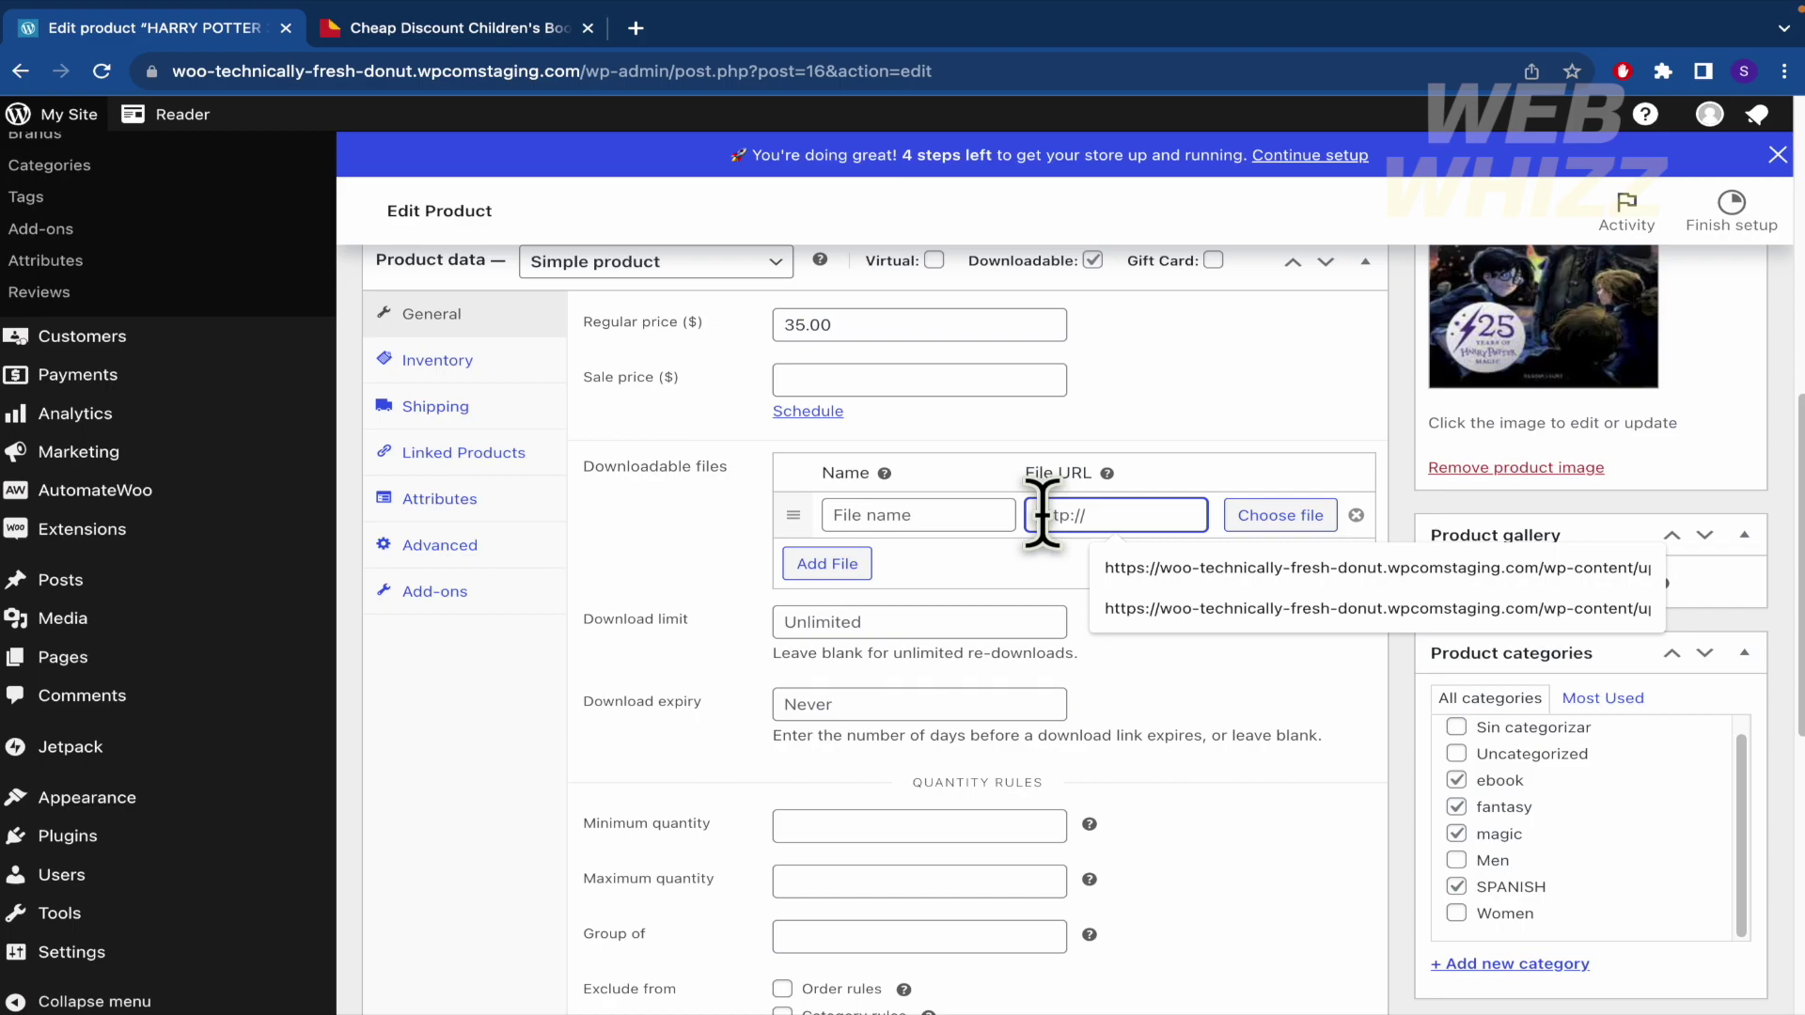
{"action": "left_click", "coordinate": [1263, 559]}
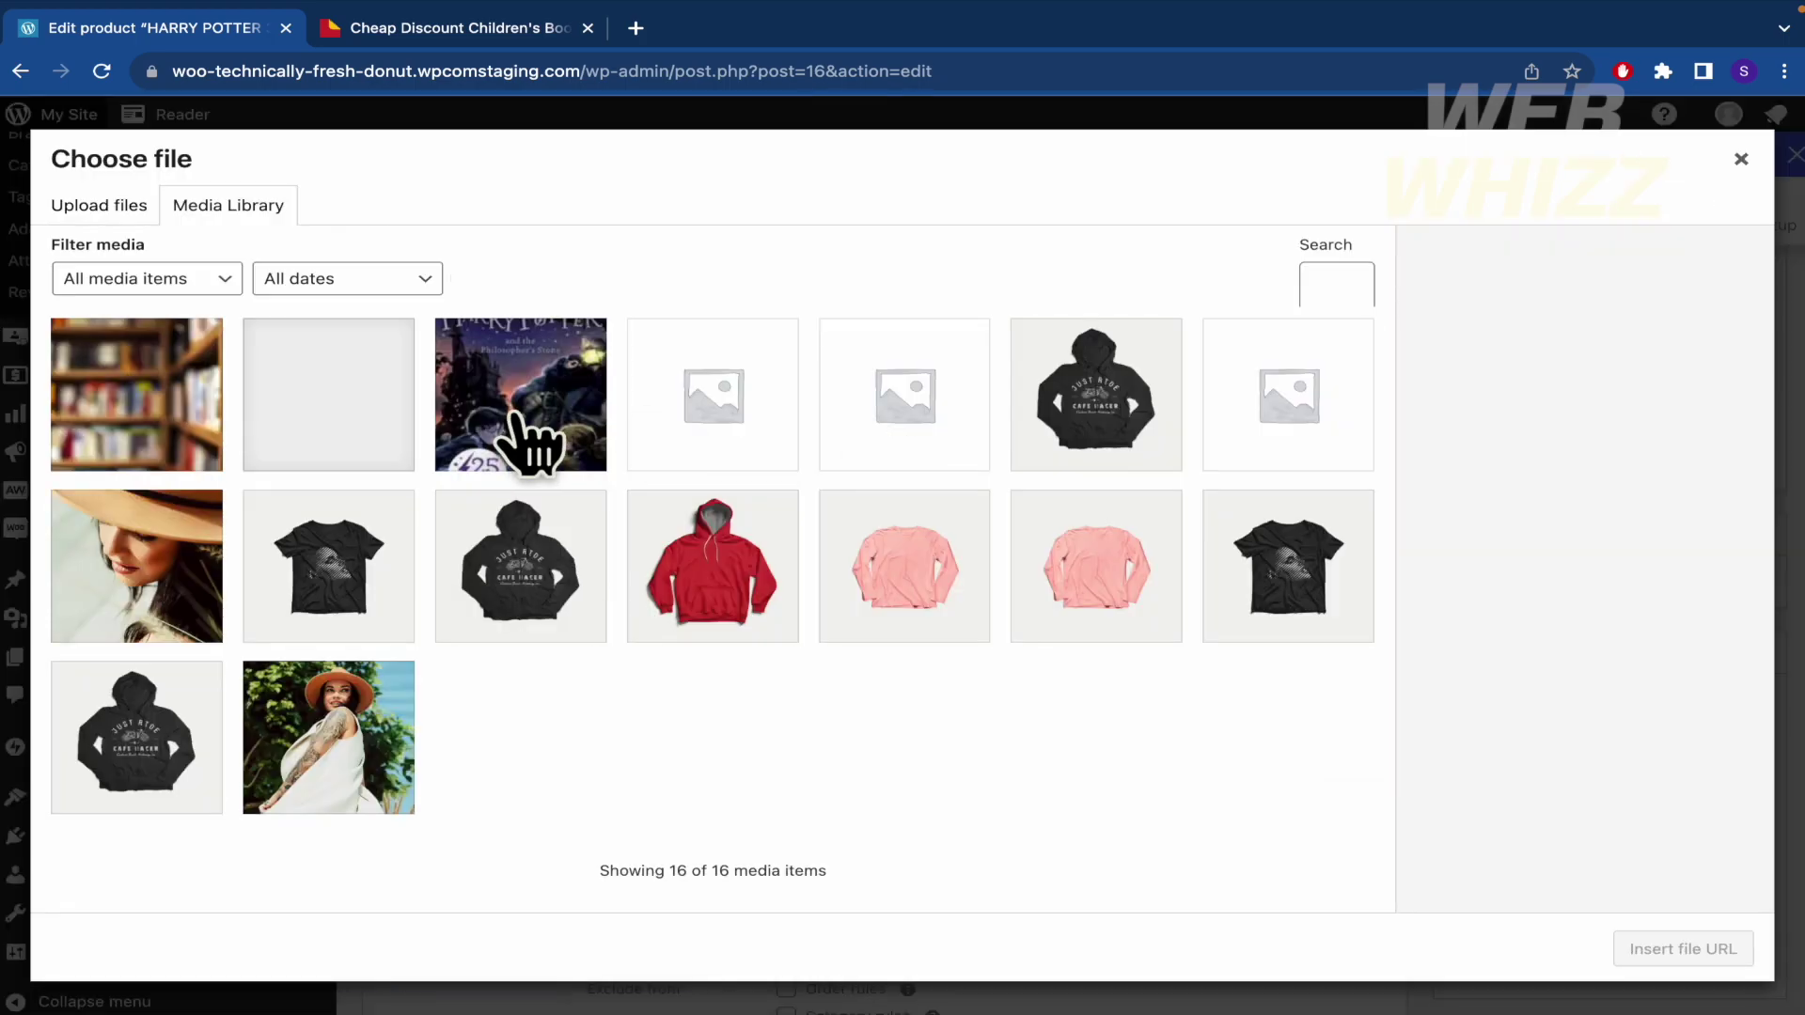
{"action": "left_click", "coordinate": [103, 209]}
{"action": "left_click", "coordinate": [235, 209]}
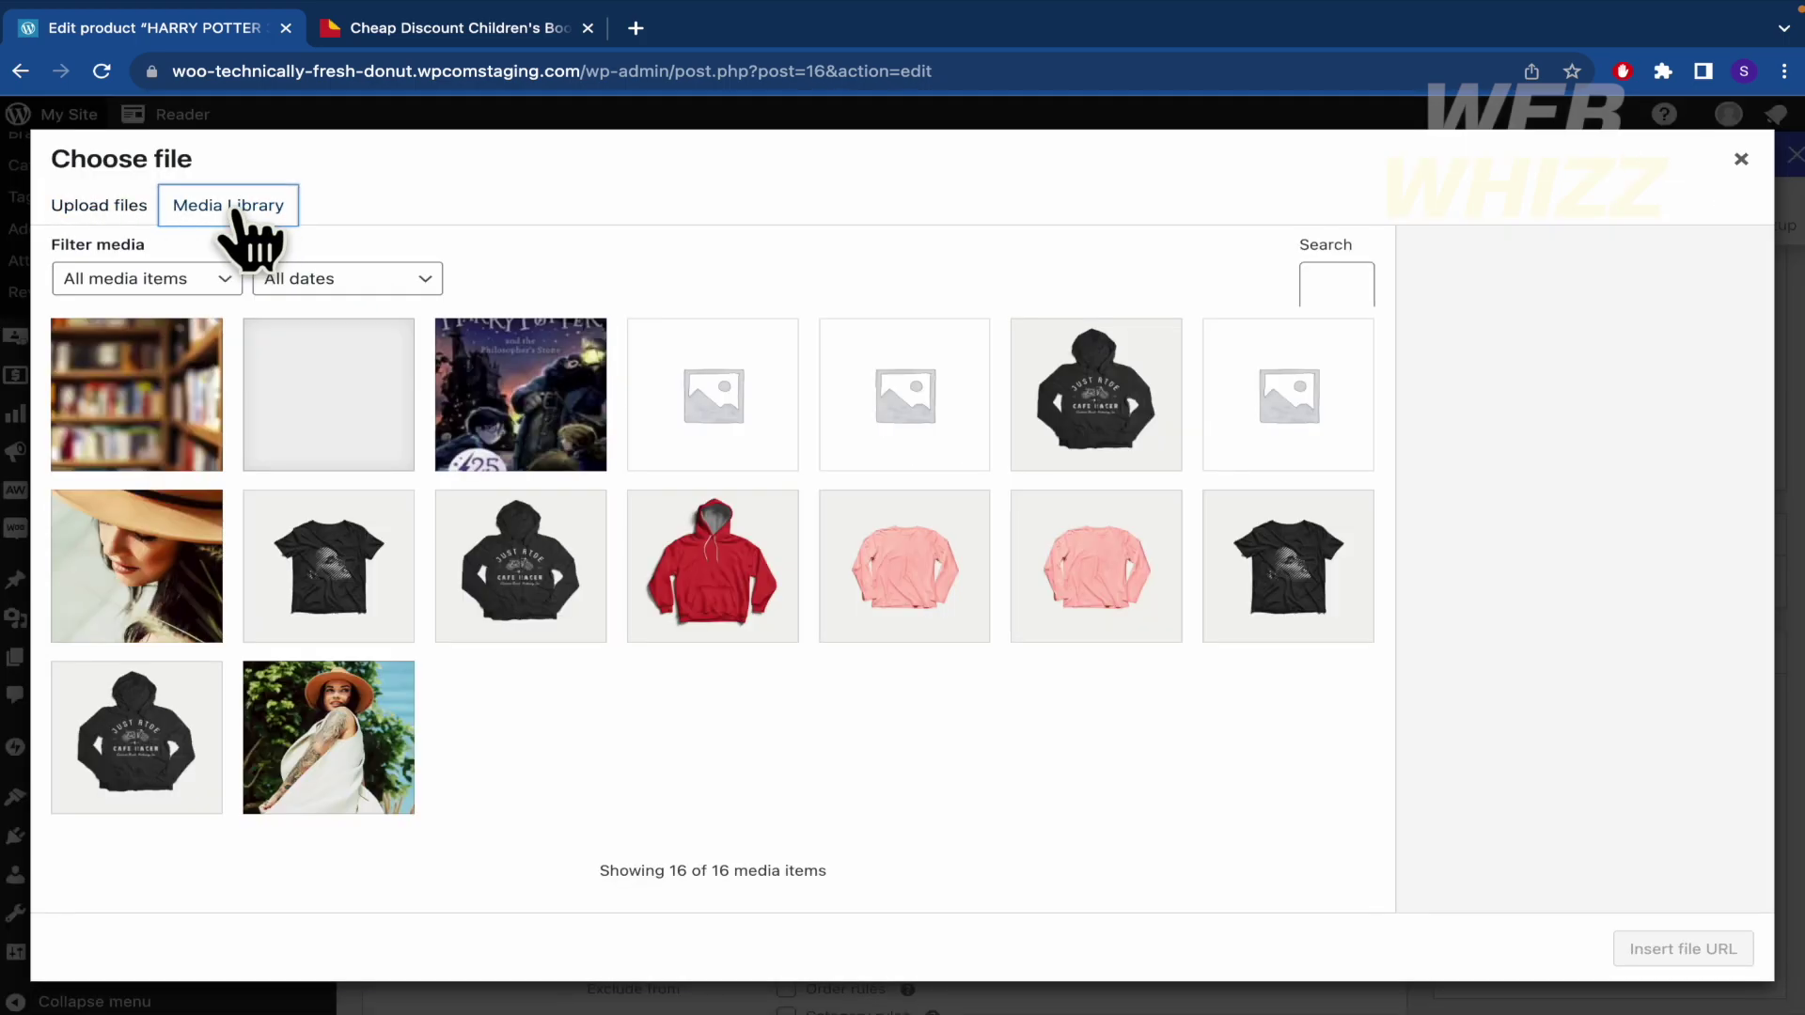
{"action": "left_click", "coordinate": [541, 423]}
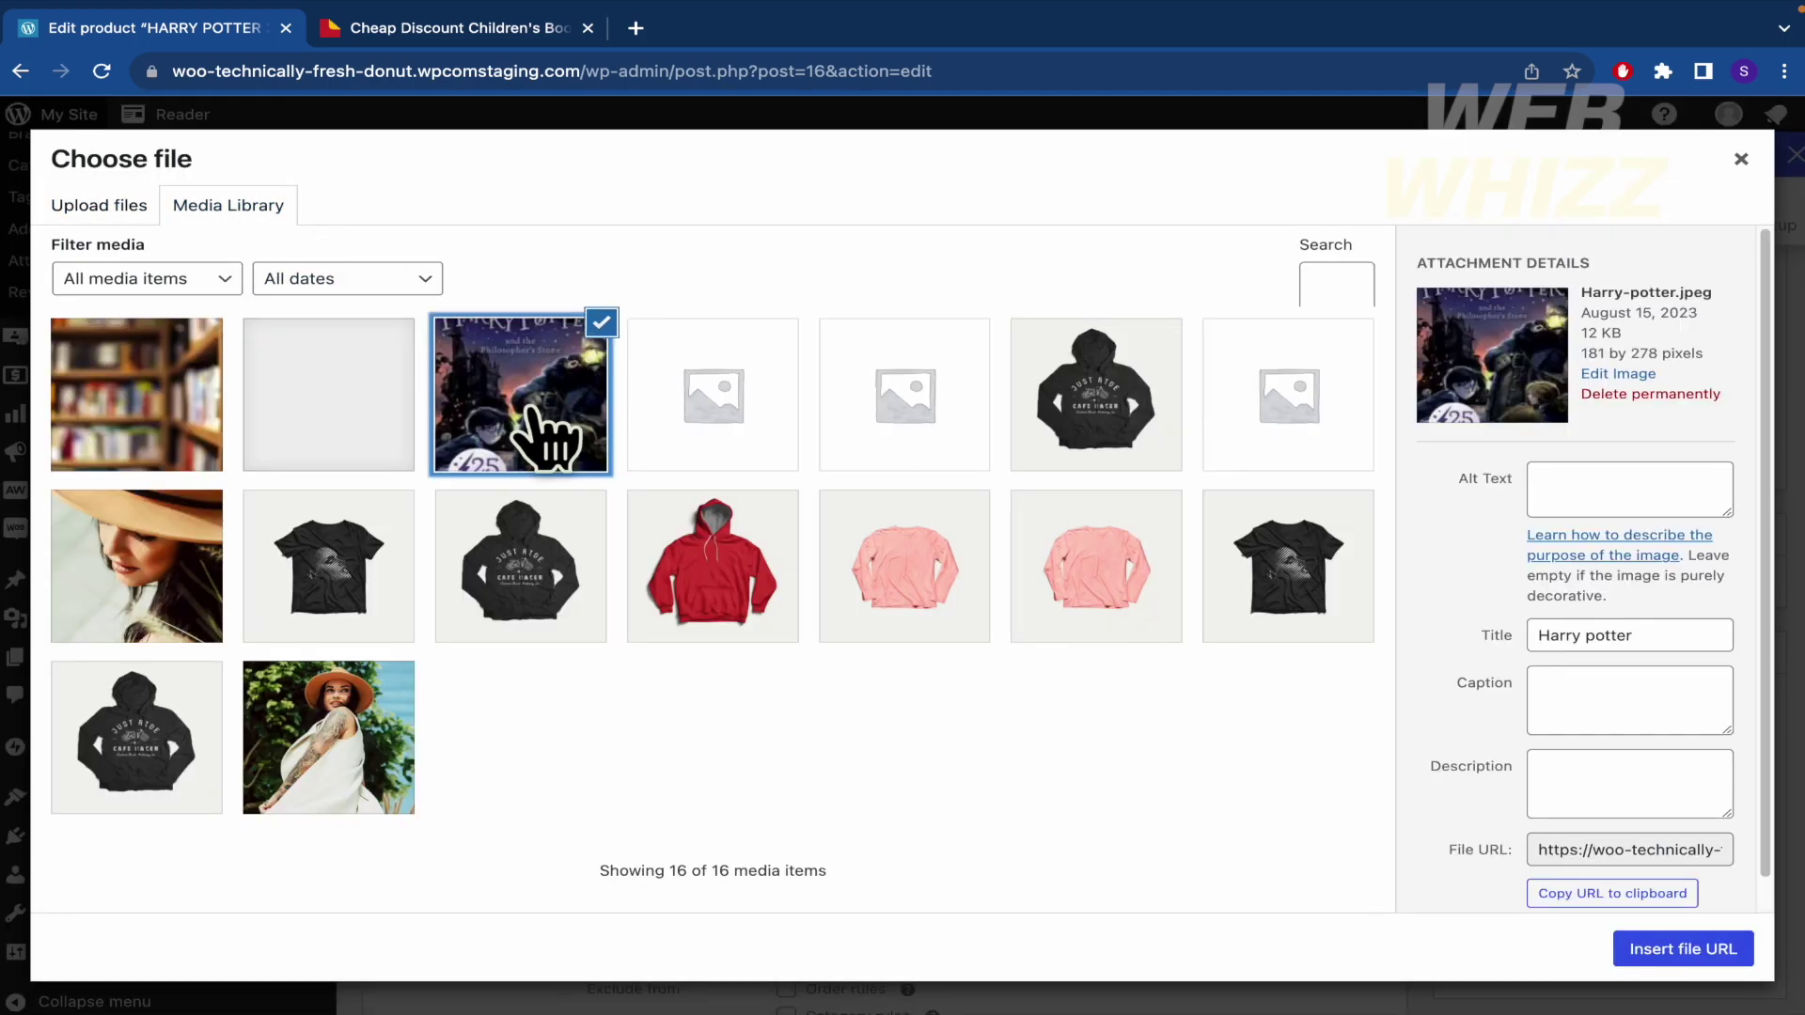
{"action": "left_click", "coordinate": [1696, 954]}
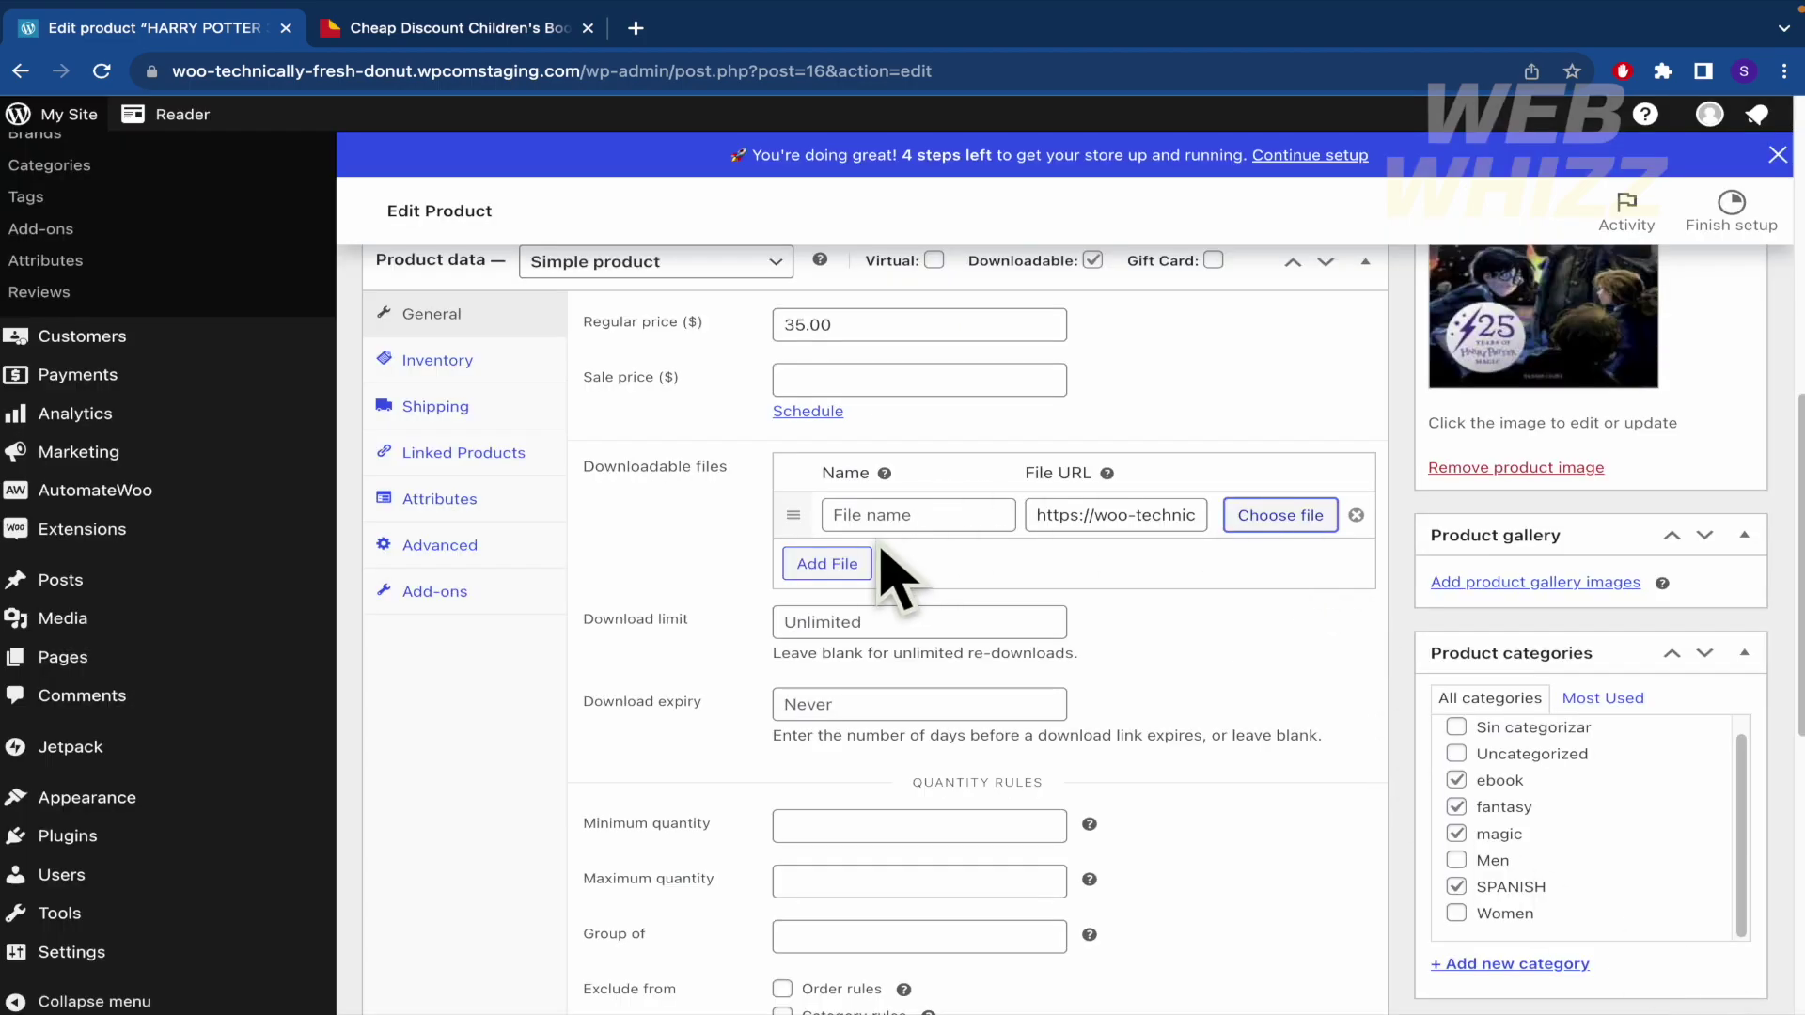
Keep a single file row and set HARRY POTTER 3's download limit to 1 and regular price to 15.
{"action": "left_click", "coordinate": [827, 564]}
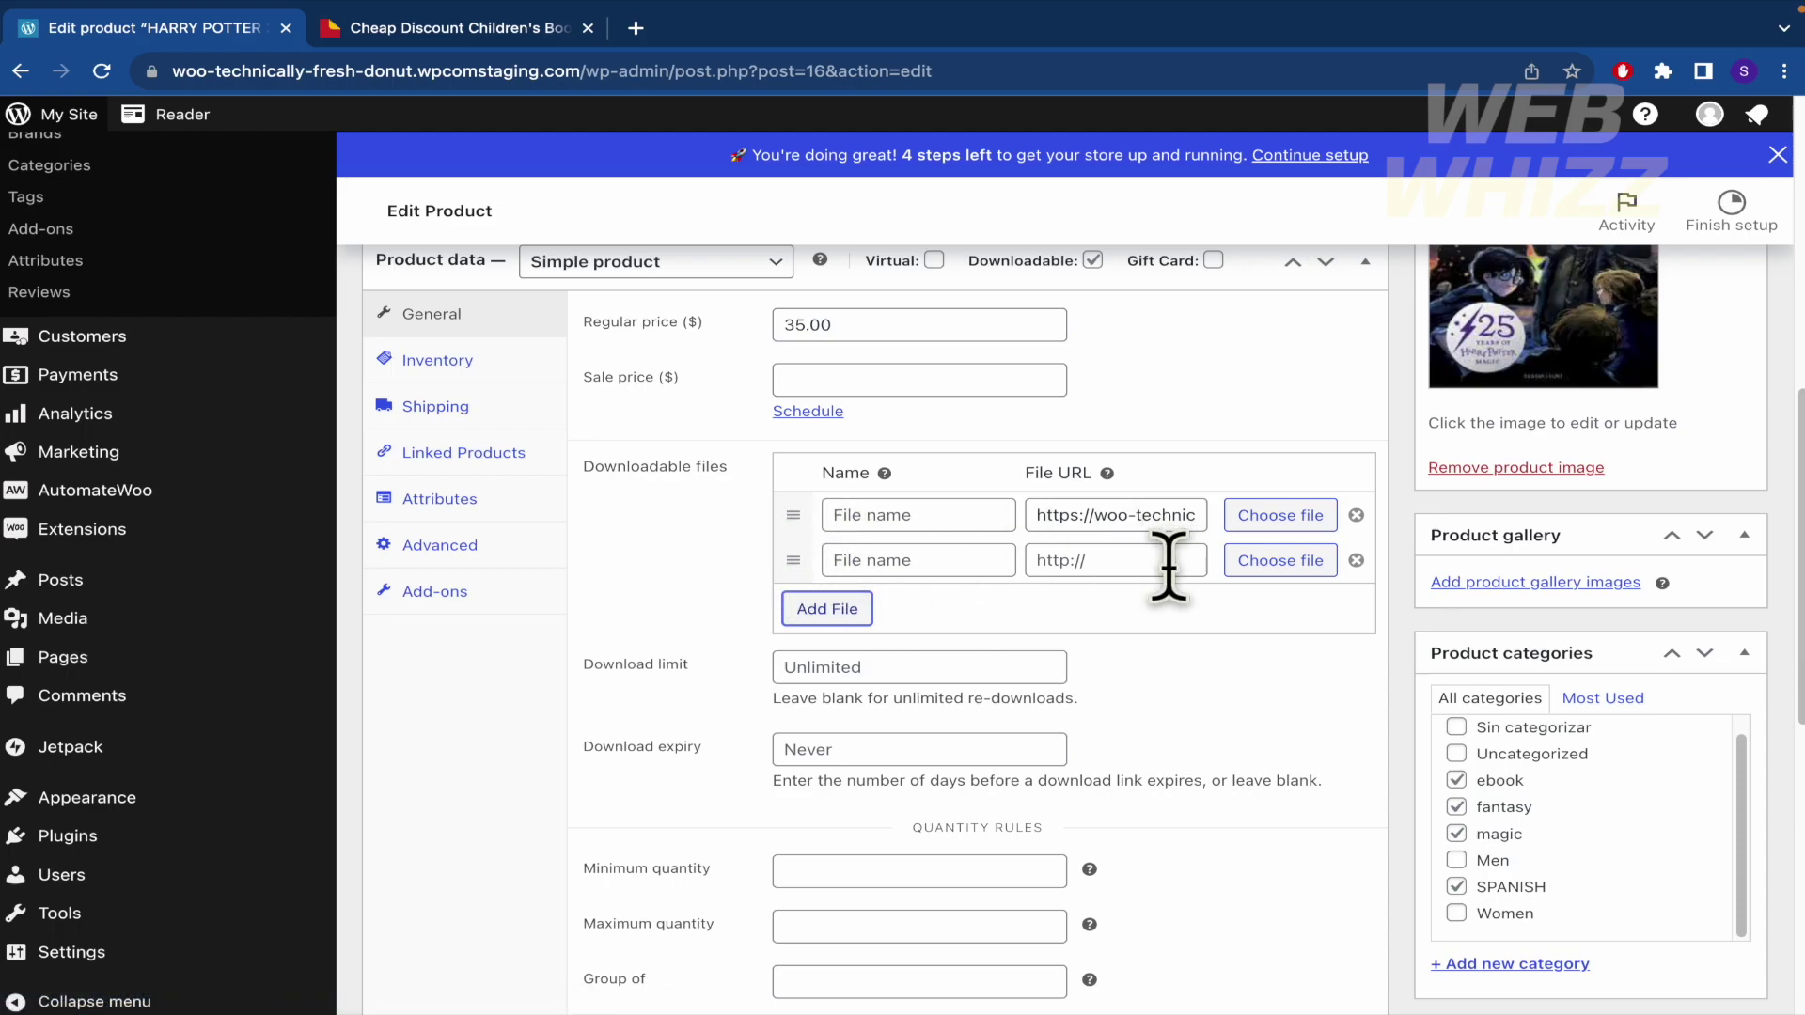
{"action": "left_click", "coordinate": [1357, 560]}
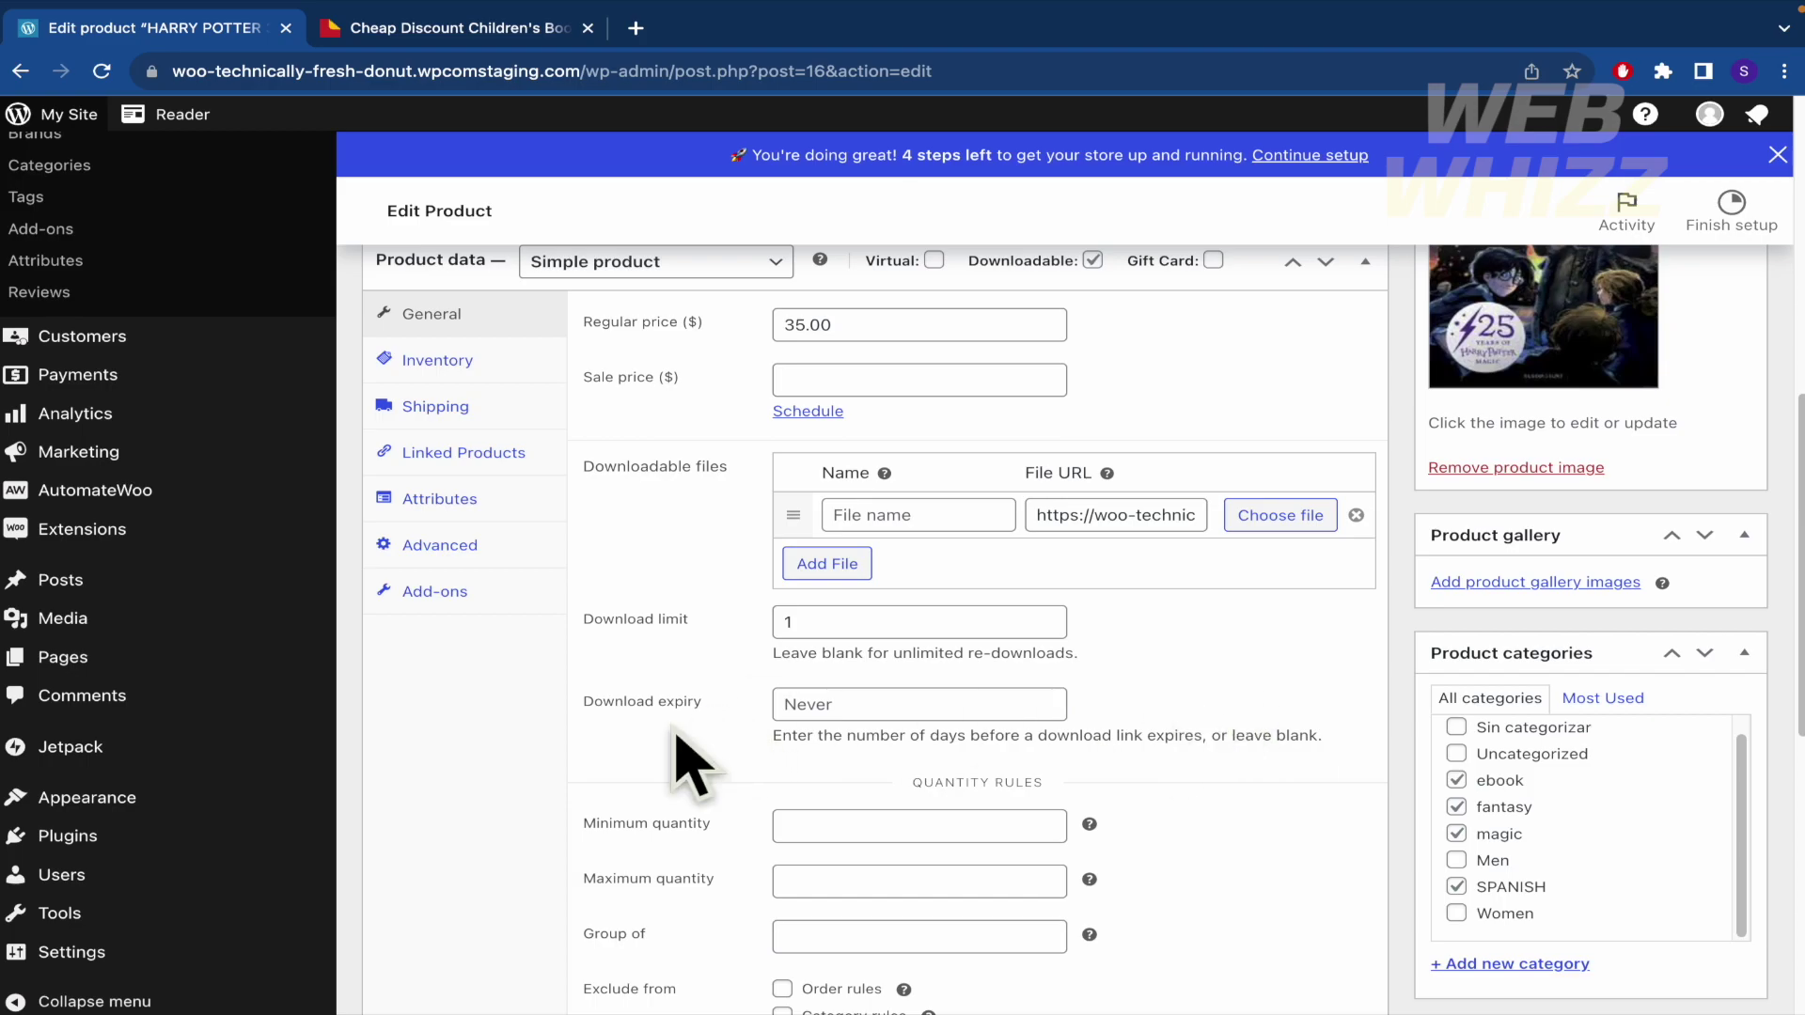
{"action": "scroll", "coordinate": [681, 749], "scroll_direction": "down", "scroll_amount": 3}
{"action": "scroll", "coordinate": [743, 667], "scroll_direction": "down", "scroll_amount": 2}
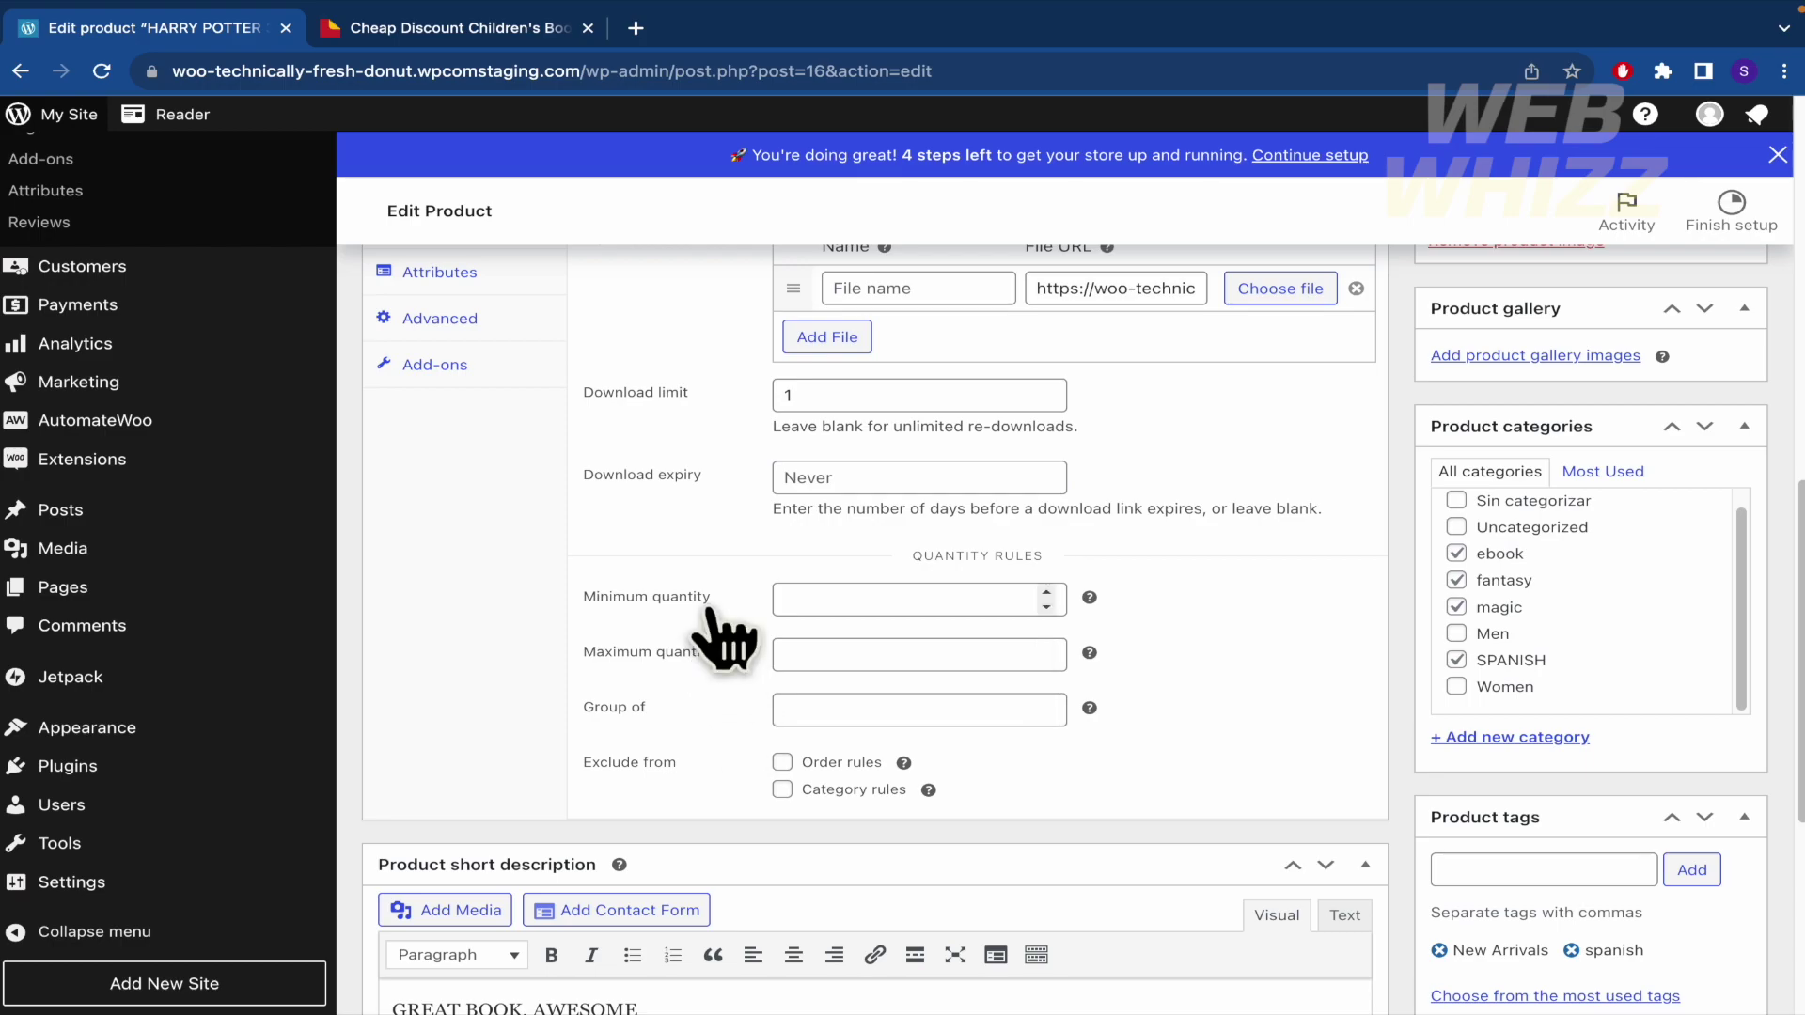
{"action": "scroll", "coordinate": [711, 630], "scroll_direction": "up", "scroll_amount": 5}
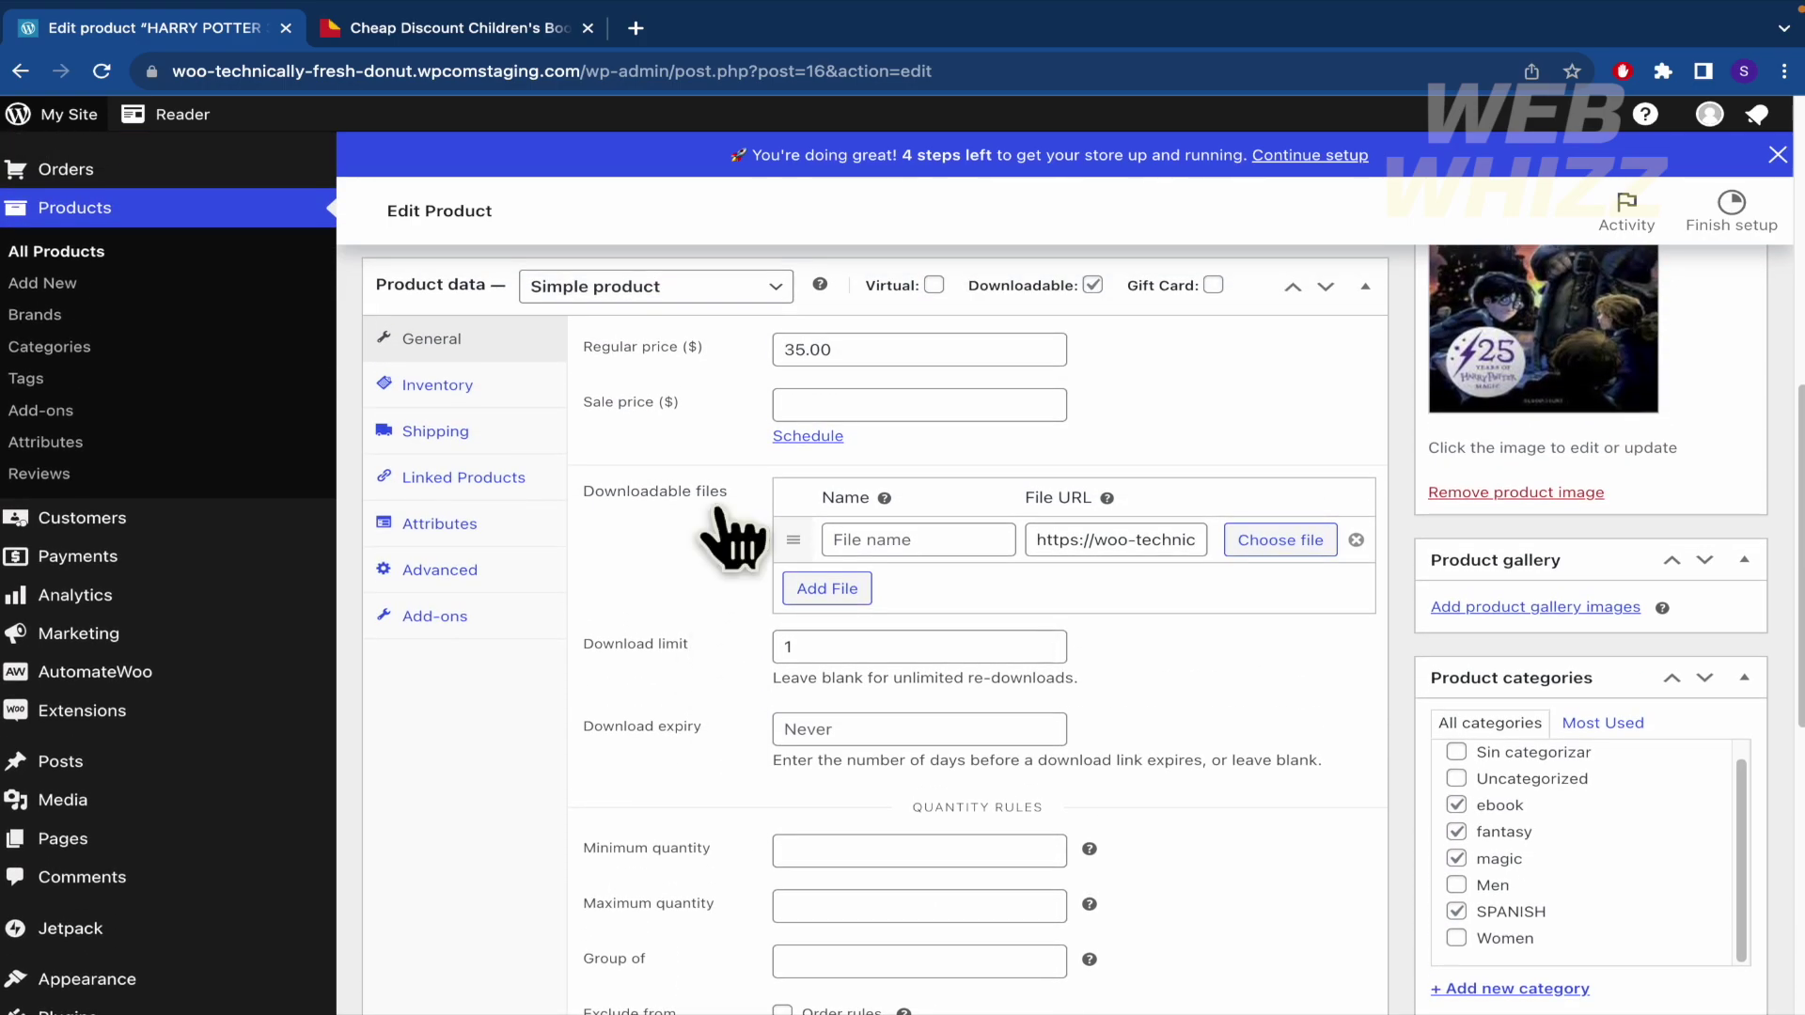
{"action": "left_click", "coordinate": [869, 348]}
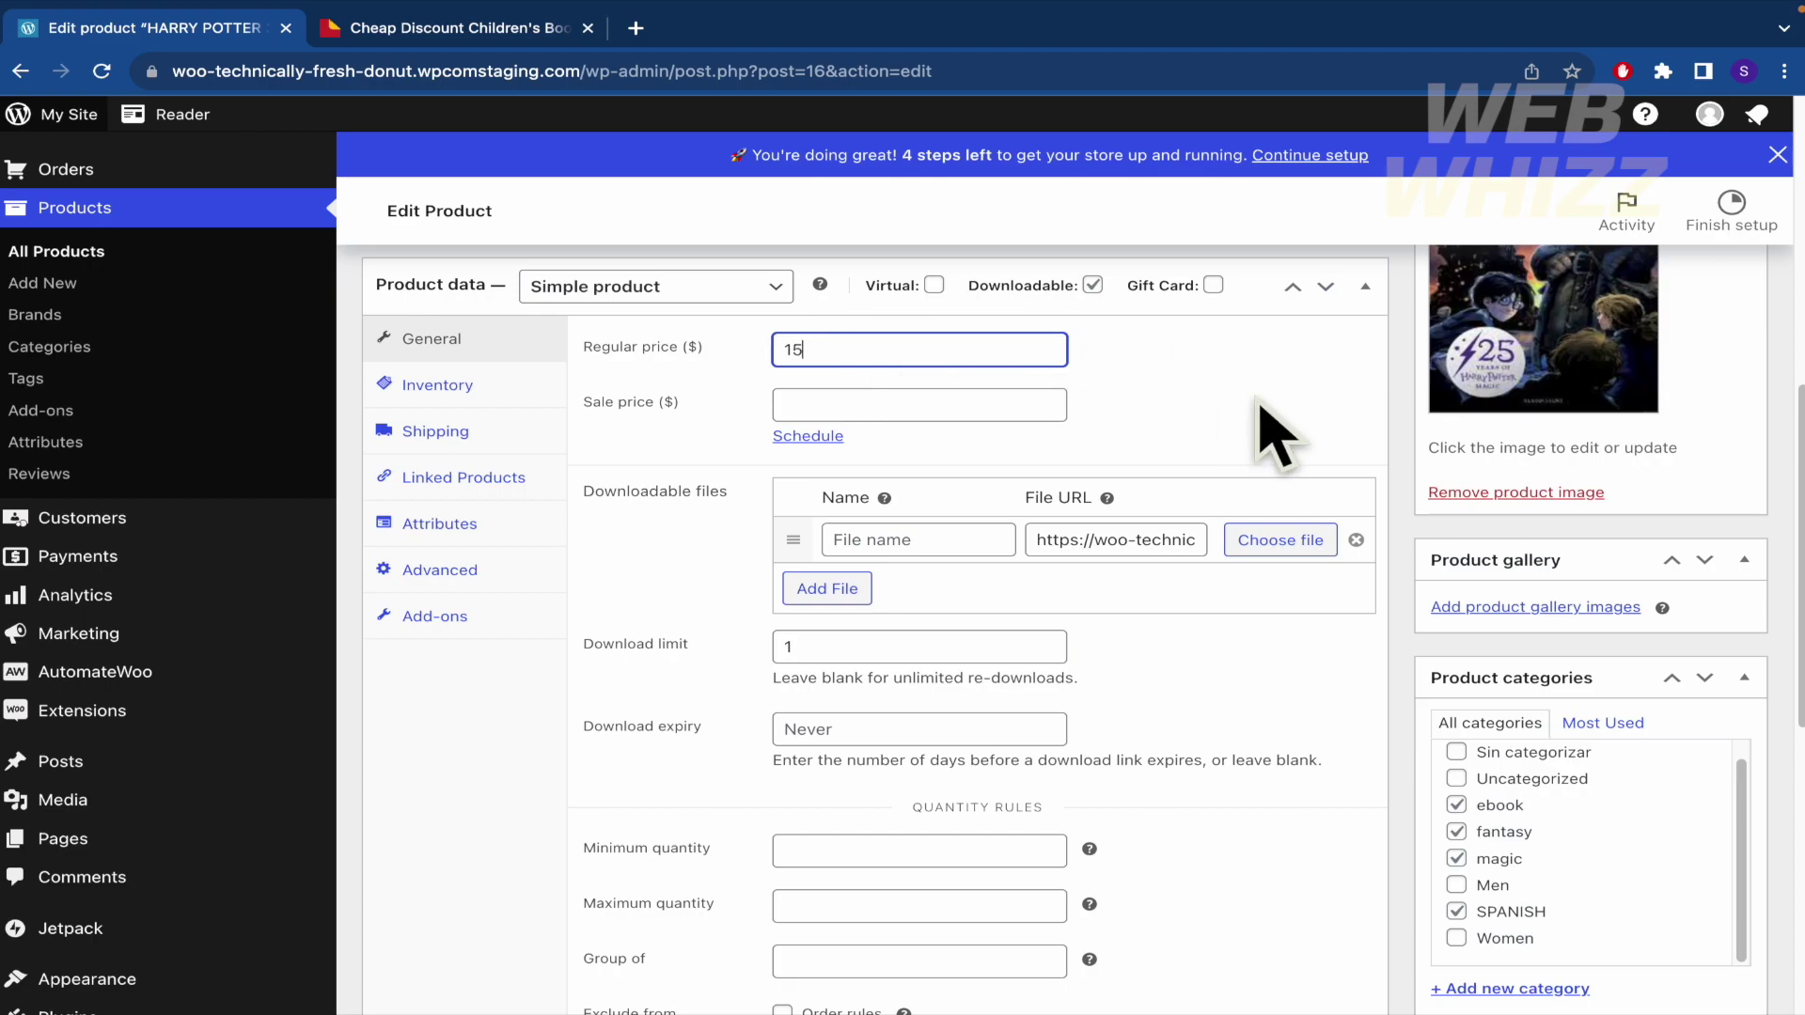
{"action": "scroll", "coordinate": [1260, 413], "scroll_direction": "up", "scroll_amount": 10}
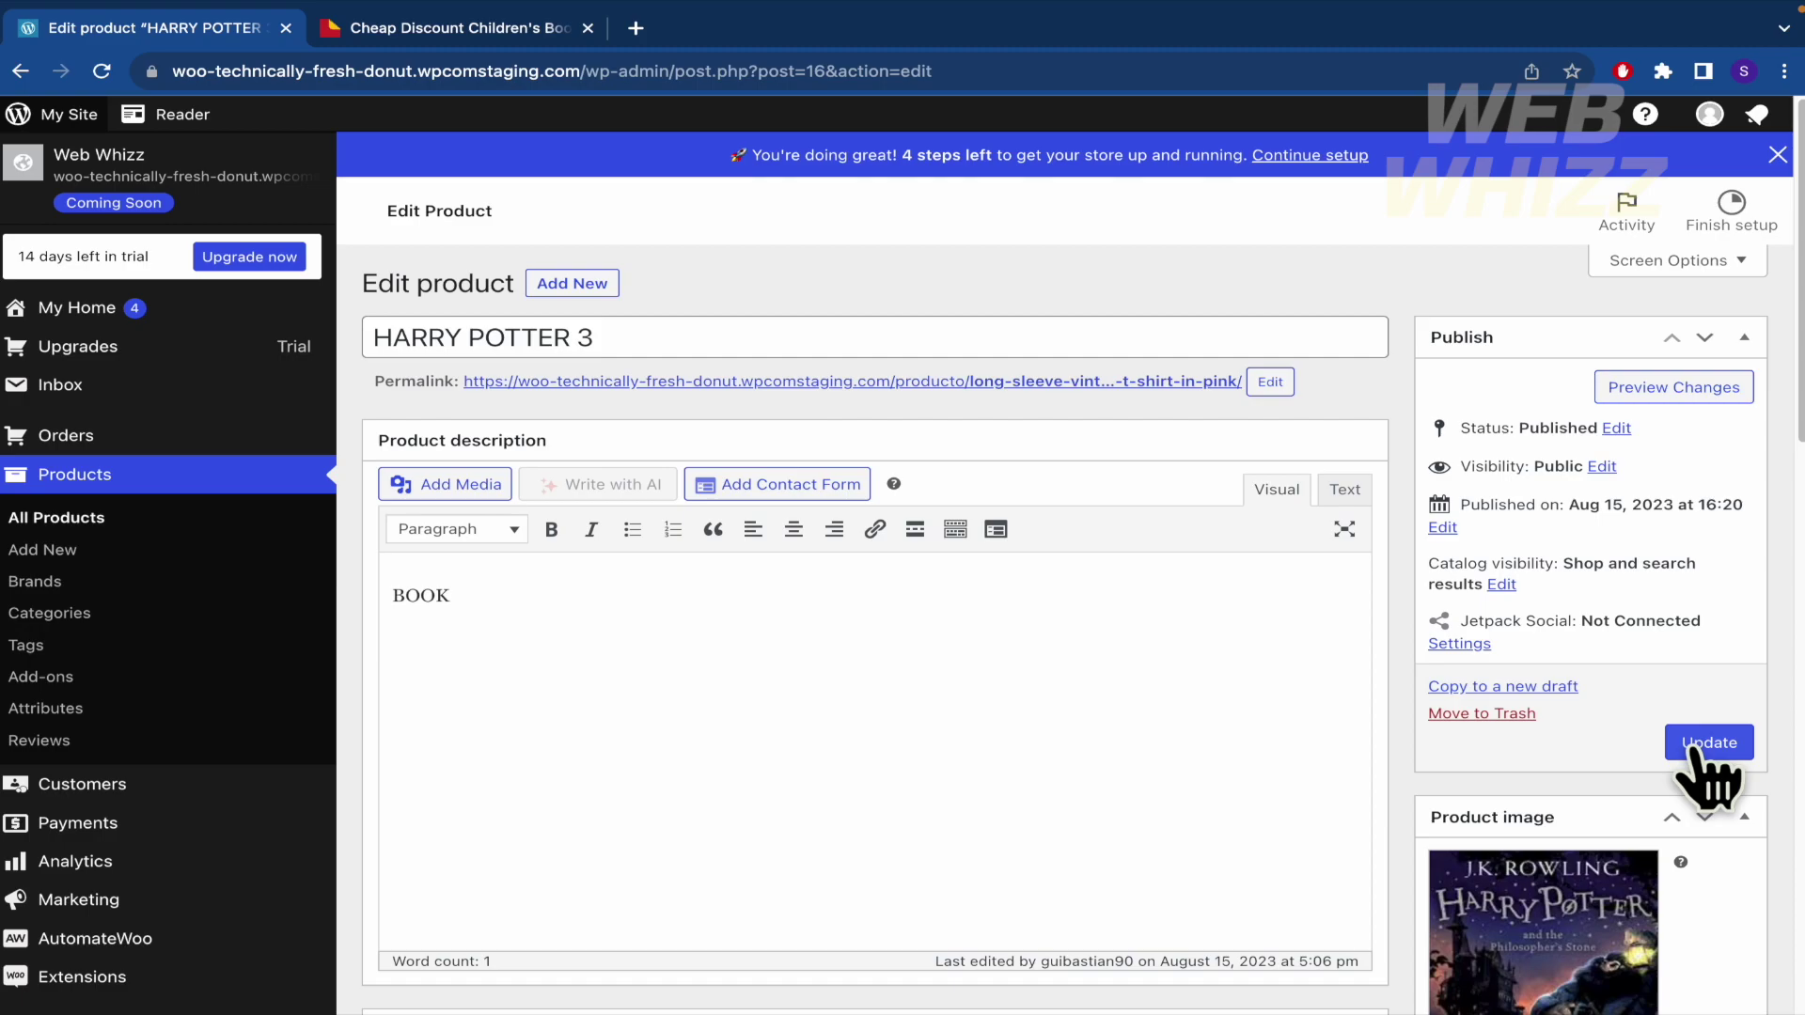
Update the product and confirm All Products lists HARRY POTTER 3 at $15.00, briefly checking Book Outlet.
{"action": "left_click", "coordinate": [1709, 743]}
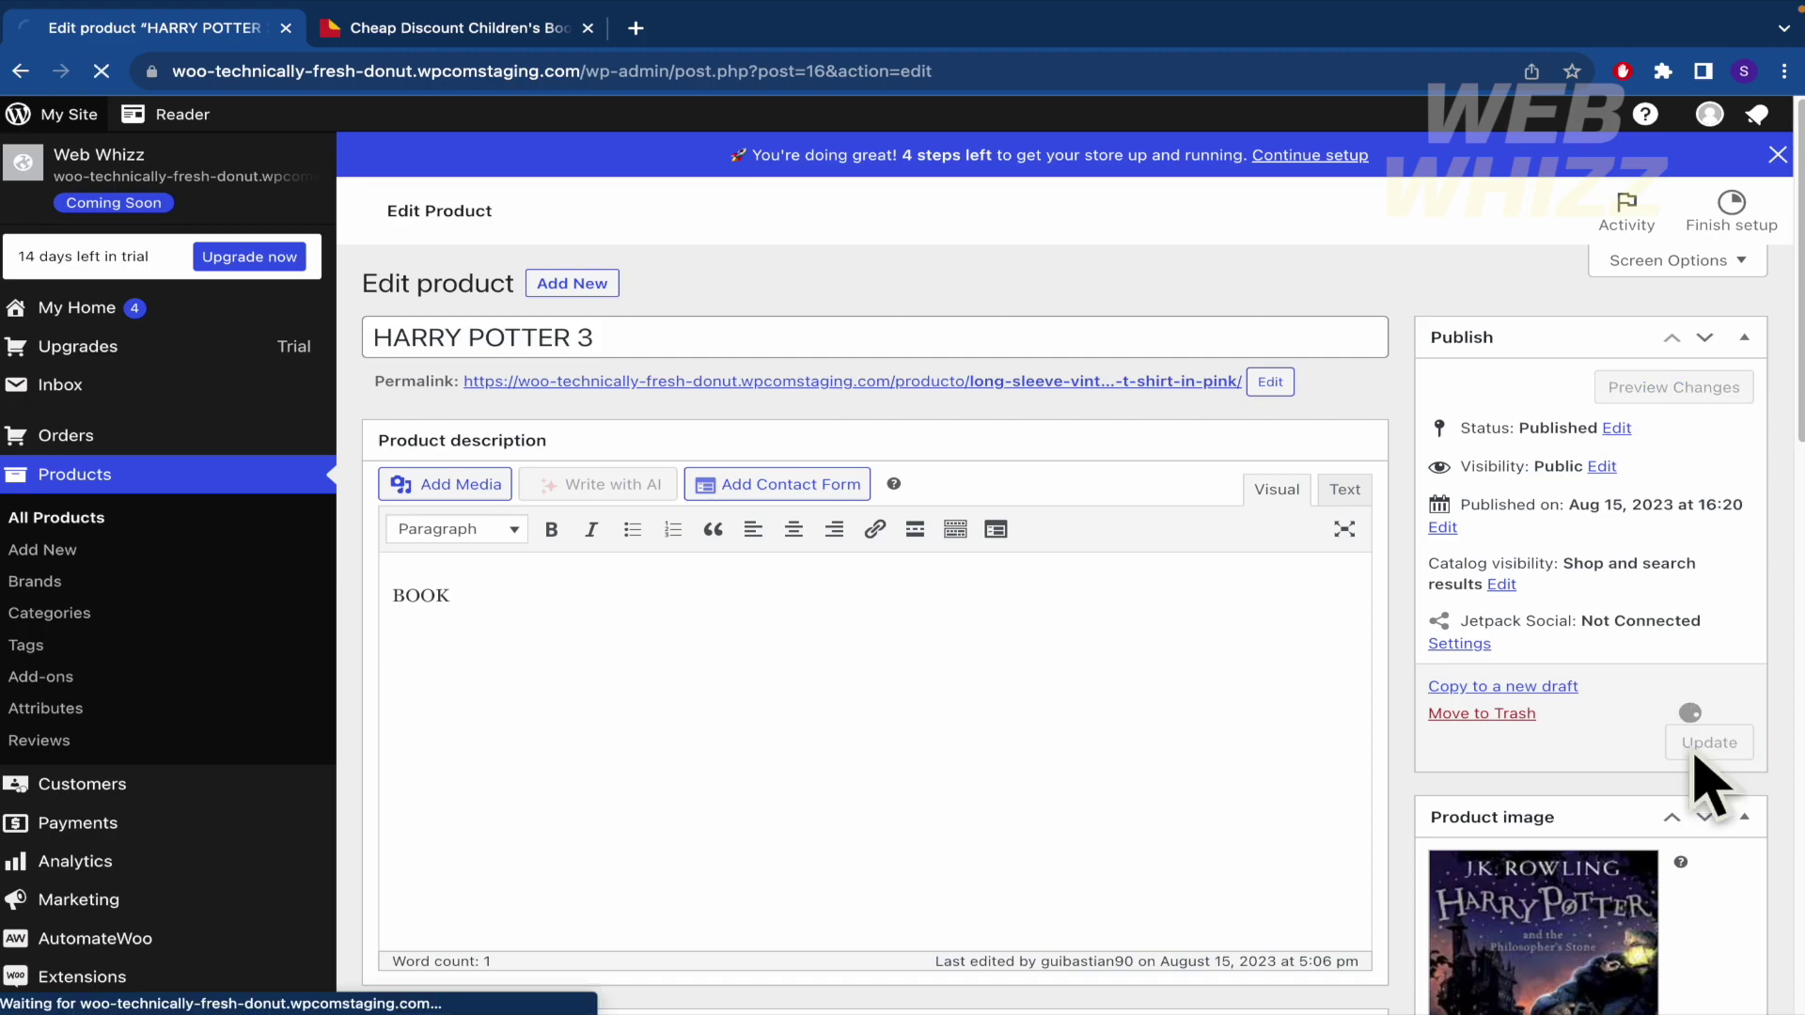
{"action": "left_click", "coordinate": [156, 519]}
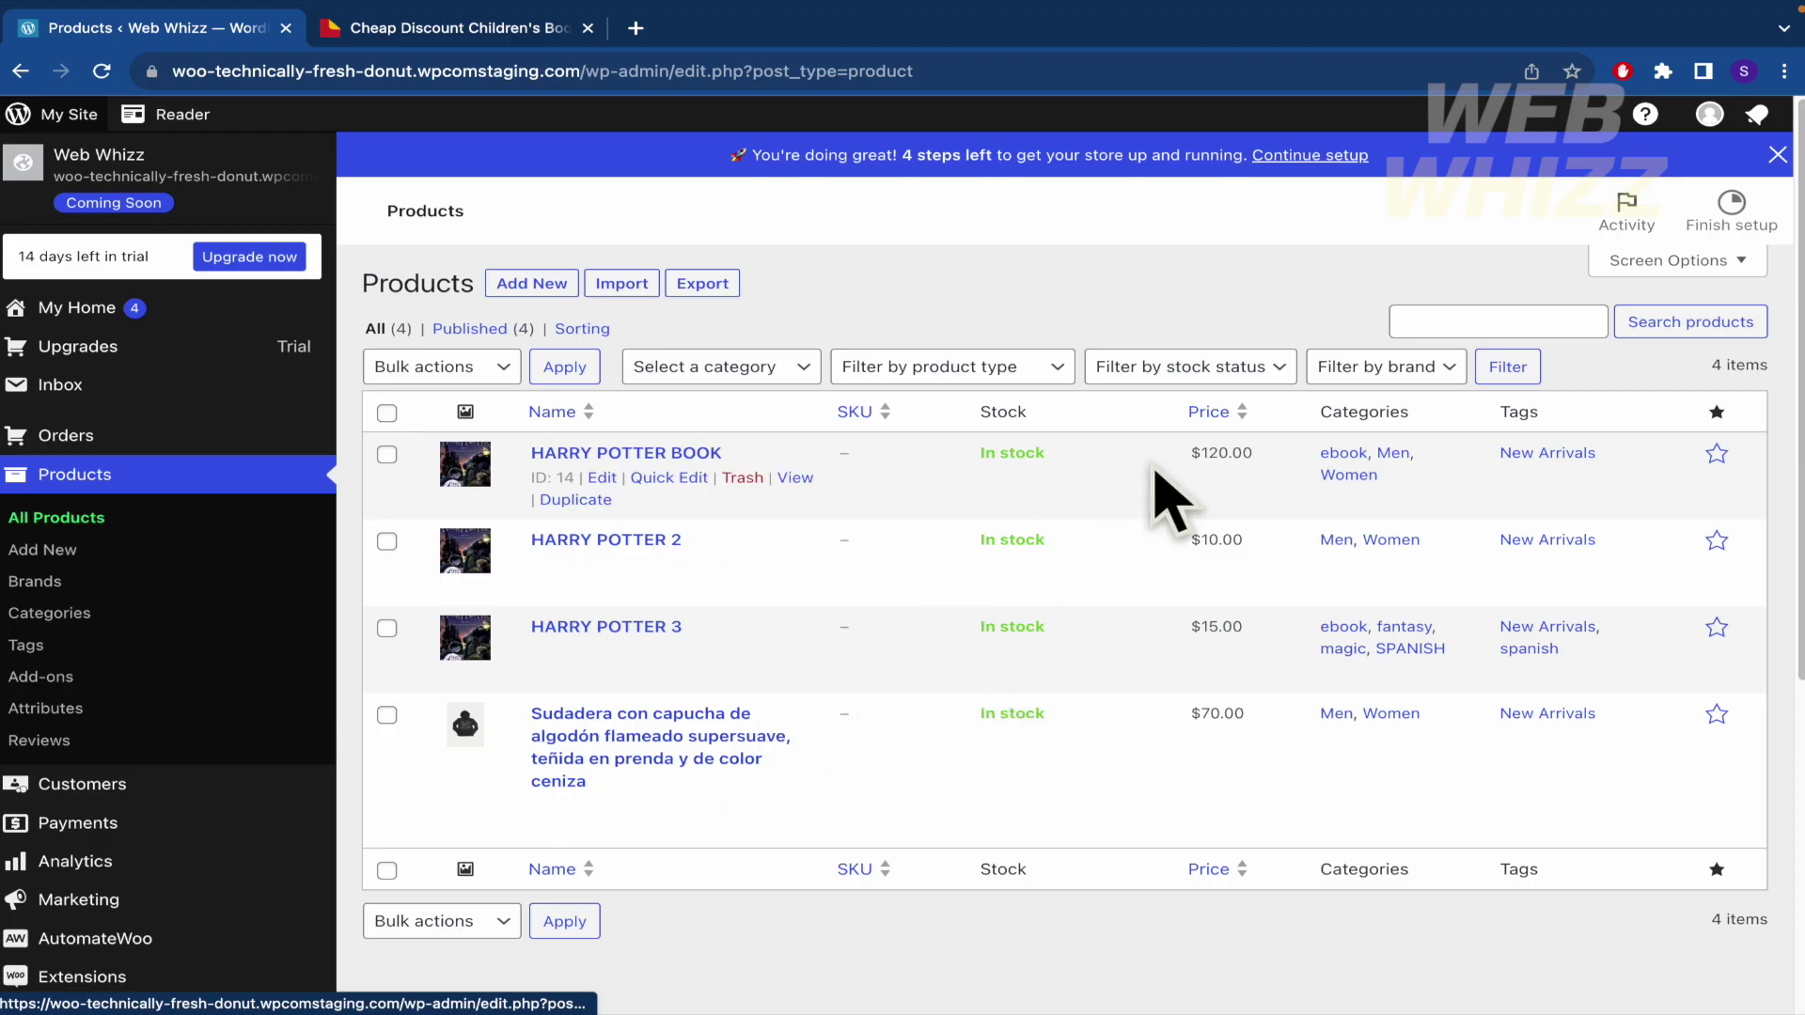
{"action": "left_click", "coordinate": [483, 28]}
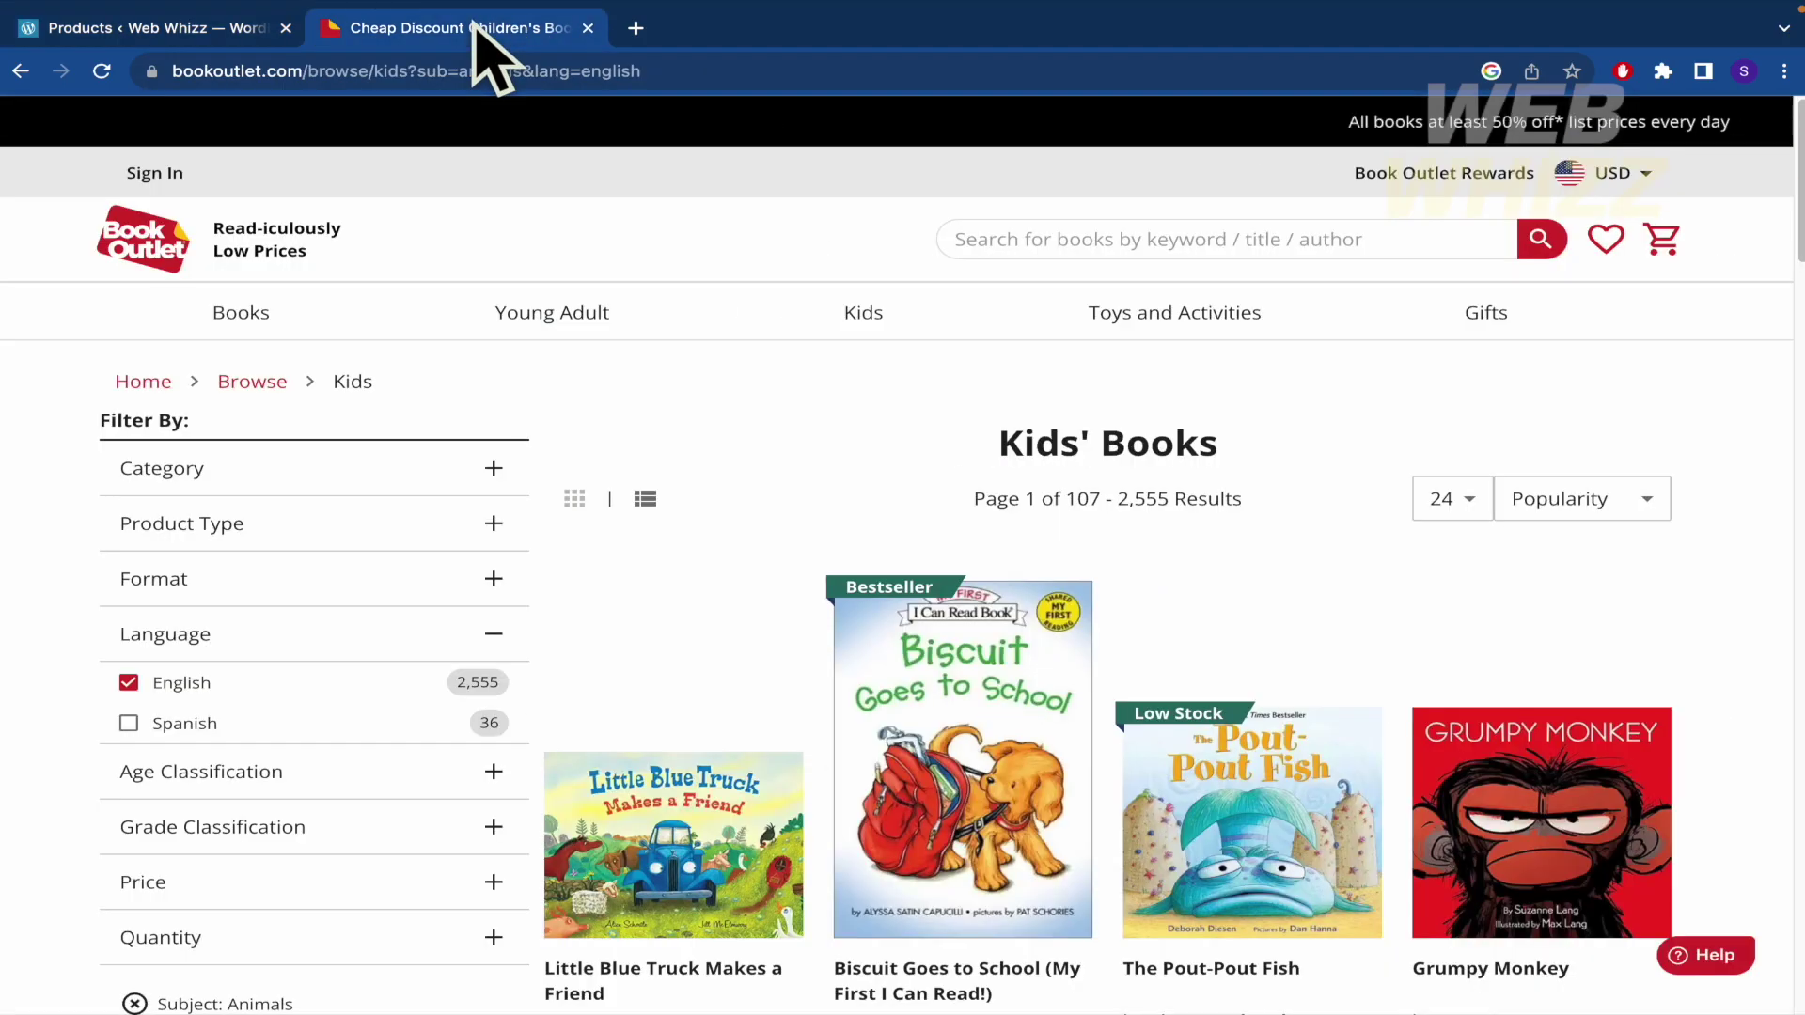
{"action": "scroll", "coordinate": [940, 752], "scroll_direction": "down", "scroll_amount": 10}
{"action": "scroll", "coordinate": [940, 752], "scroll_direction": "down", "scroll_amount": 15}
{"action": "scroll", "coordinate": [940, 752], "scroll_direction": "up", "scroll_amount": 20}
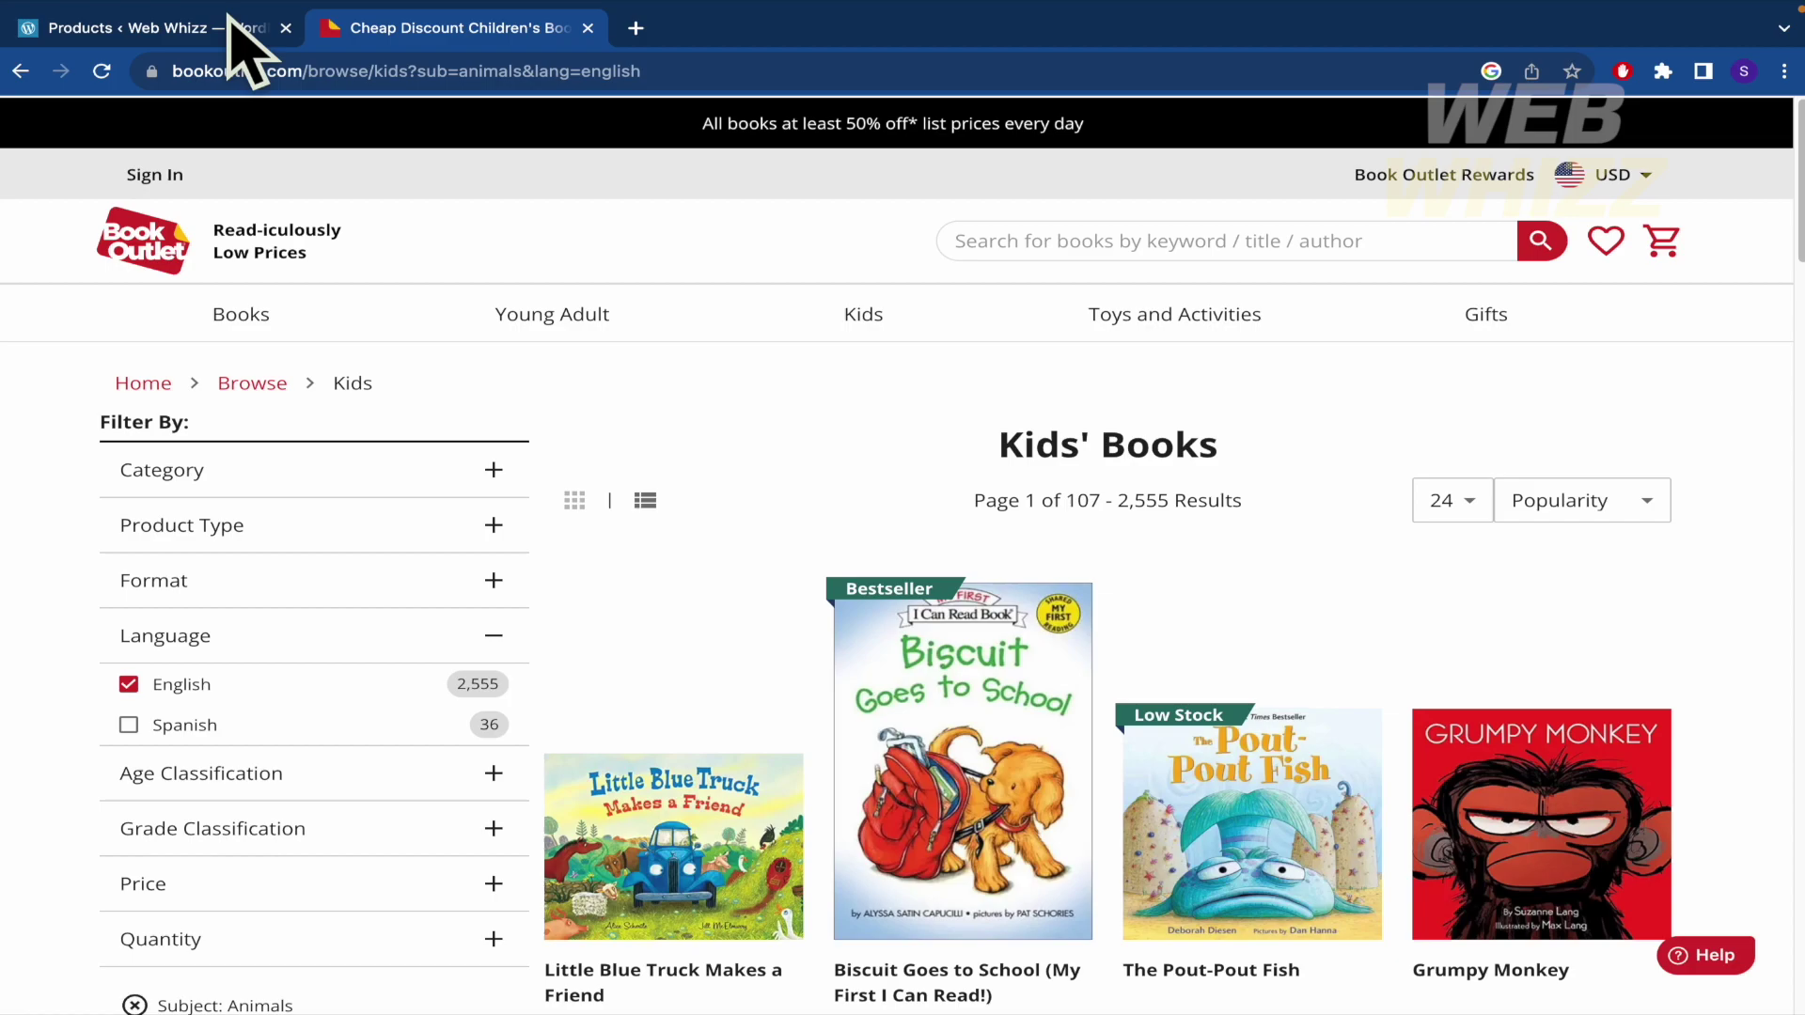
{"action": "left_click", "coordinate": [221, 28]}
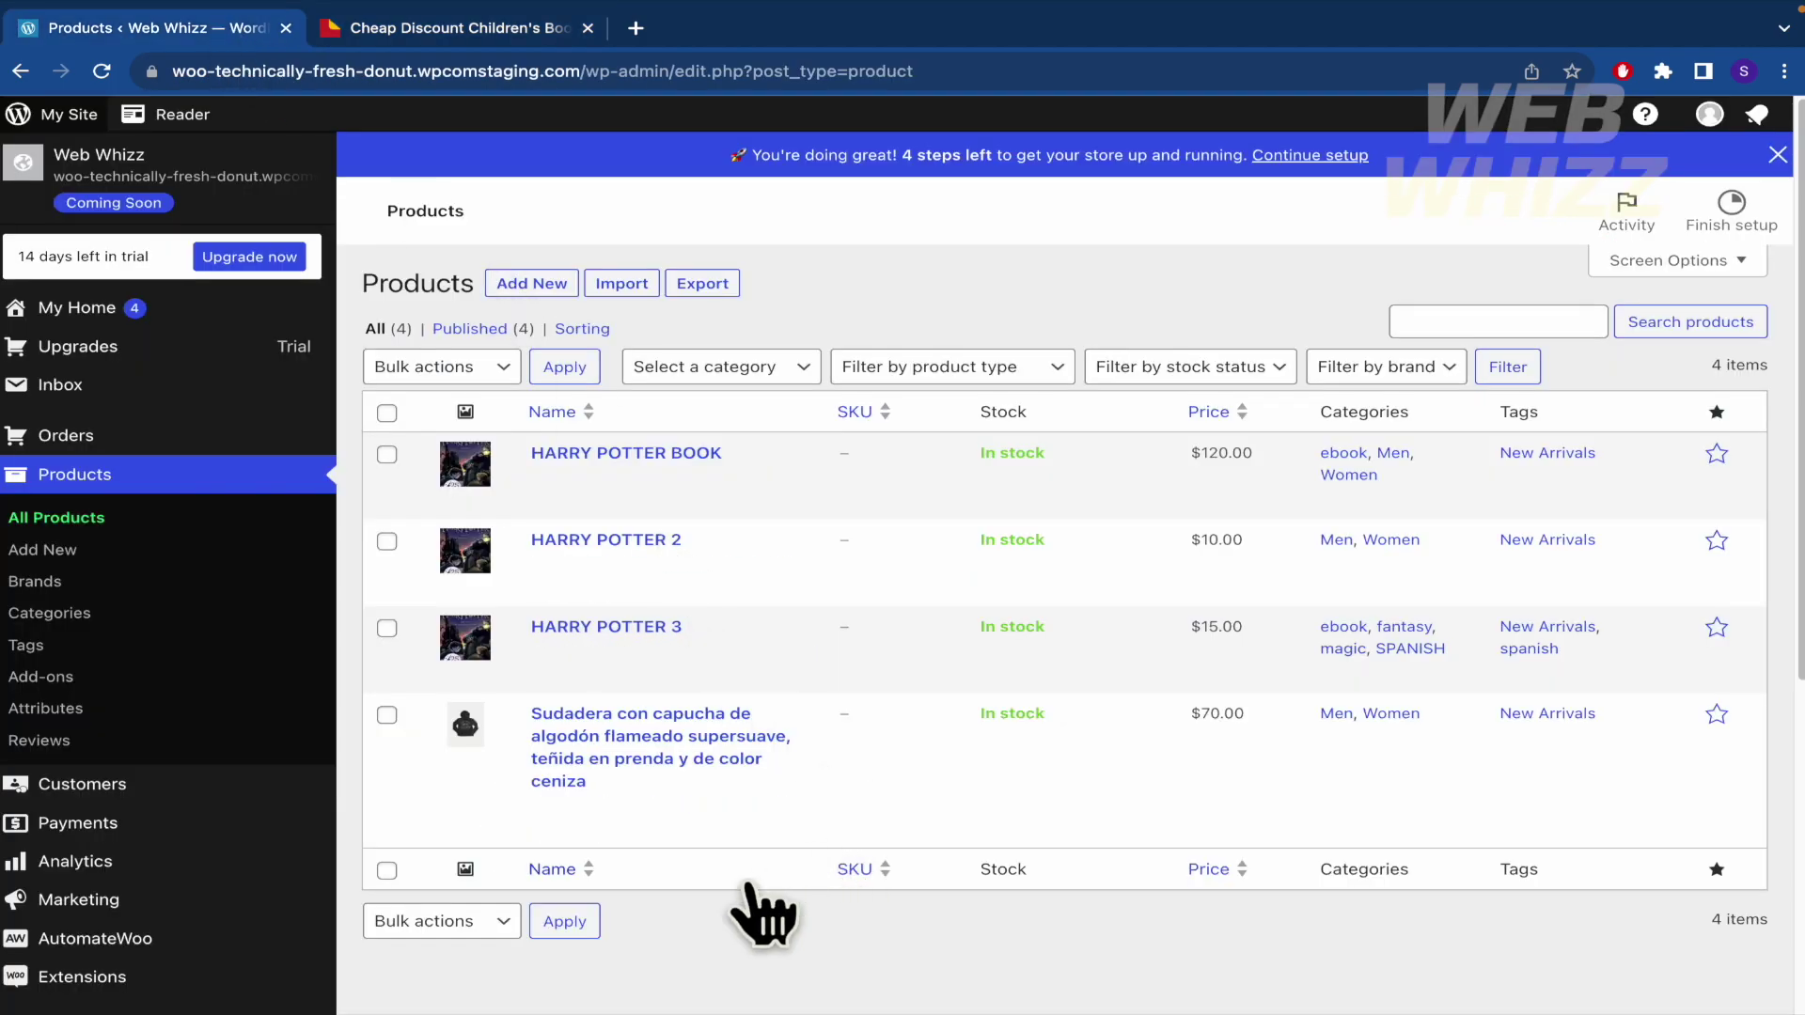
{"action": "scroll", "coordinate": [282, 820], "scroll_direction": "down", "scroll_amount": 5}
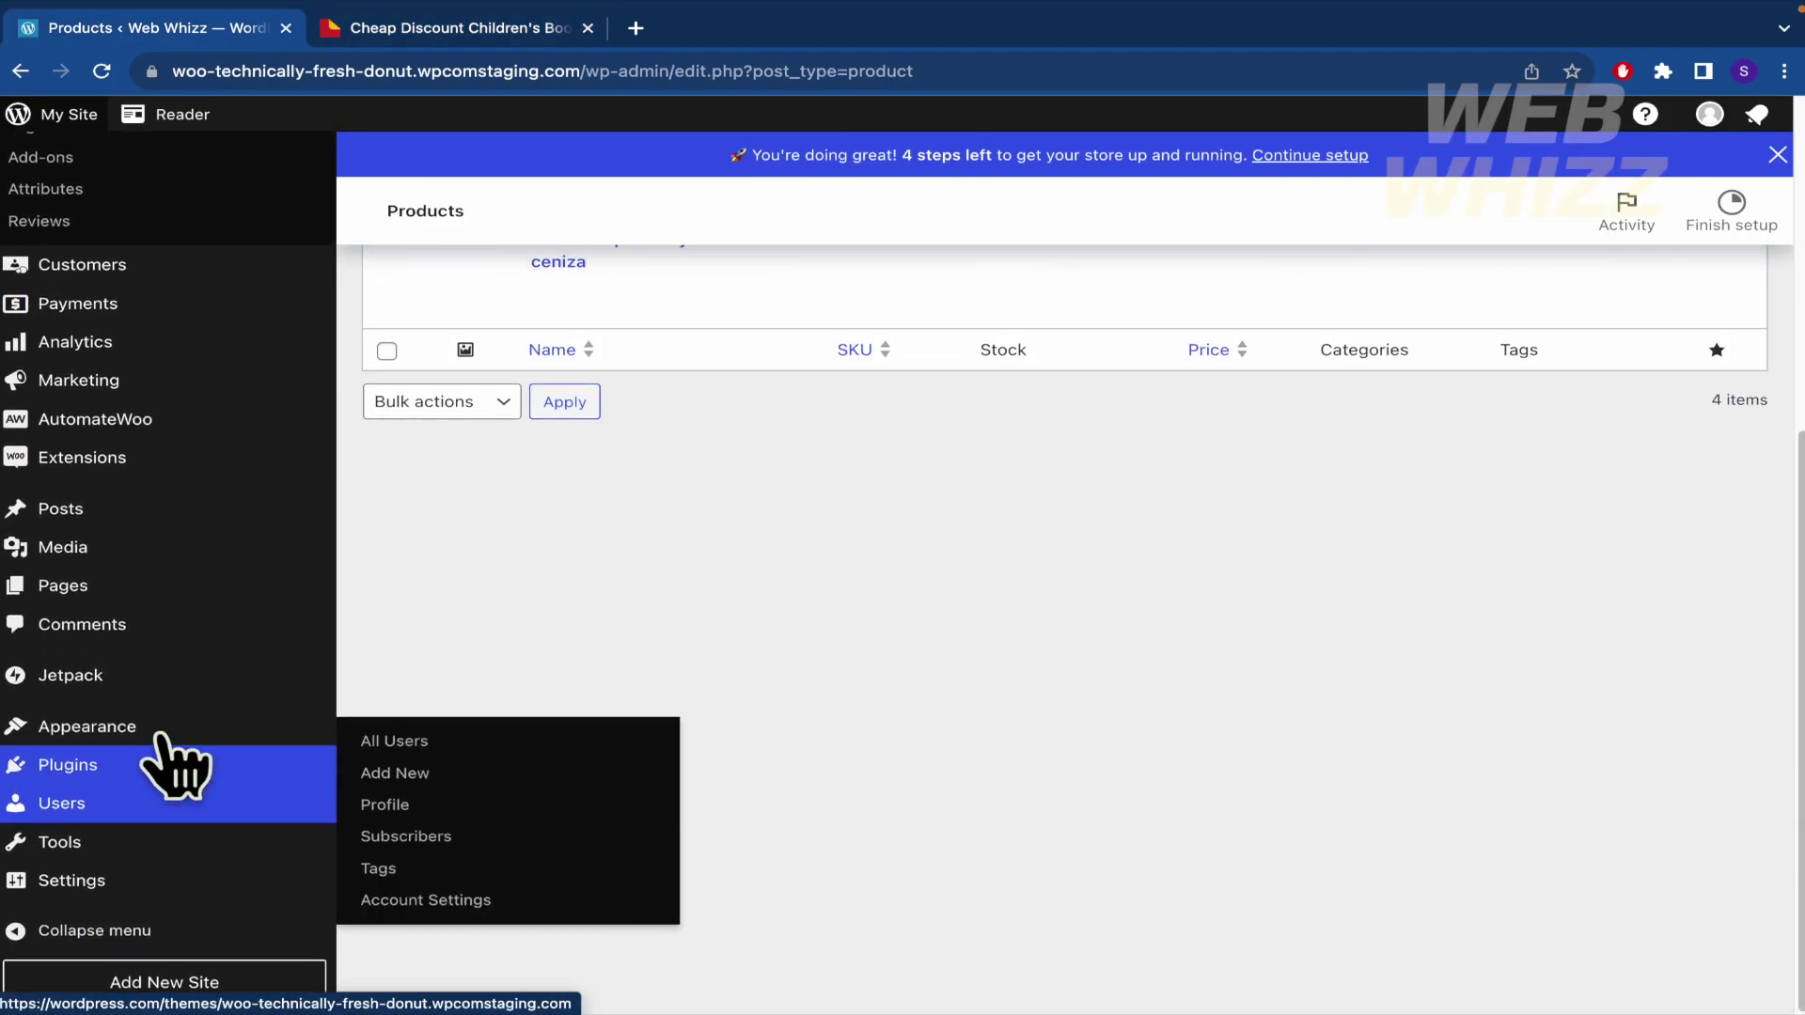
Search the themes for 'store' and browse through the results.
{"action": "mouse_move", "coordinate": [157, 731]}
{"action": "left_click", "coordinate": [388, 733]}
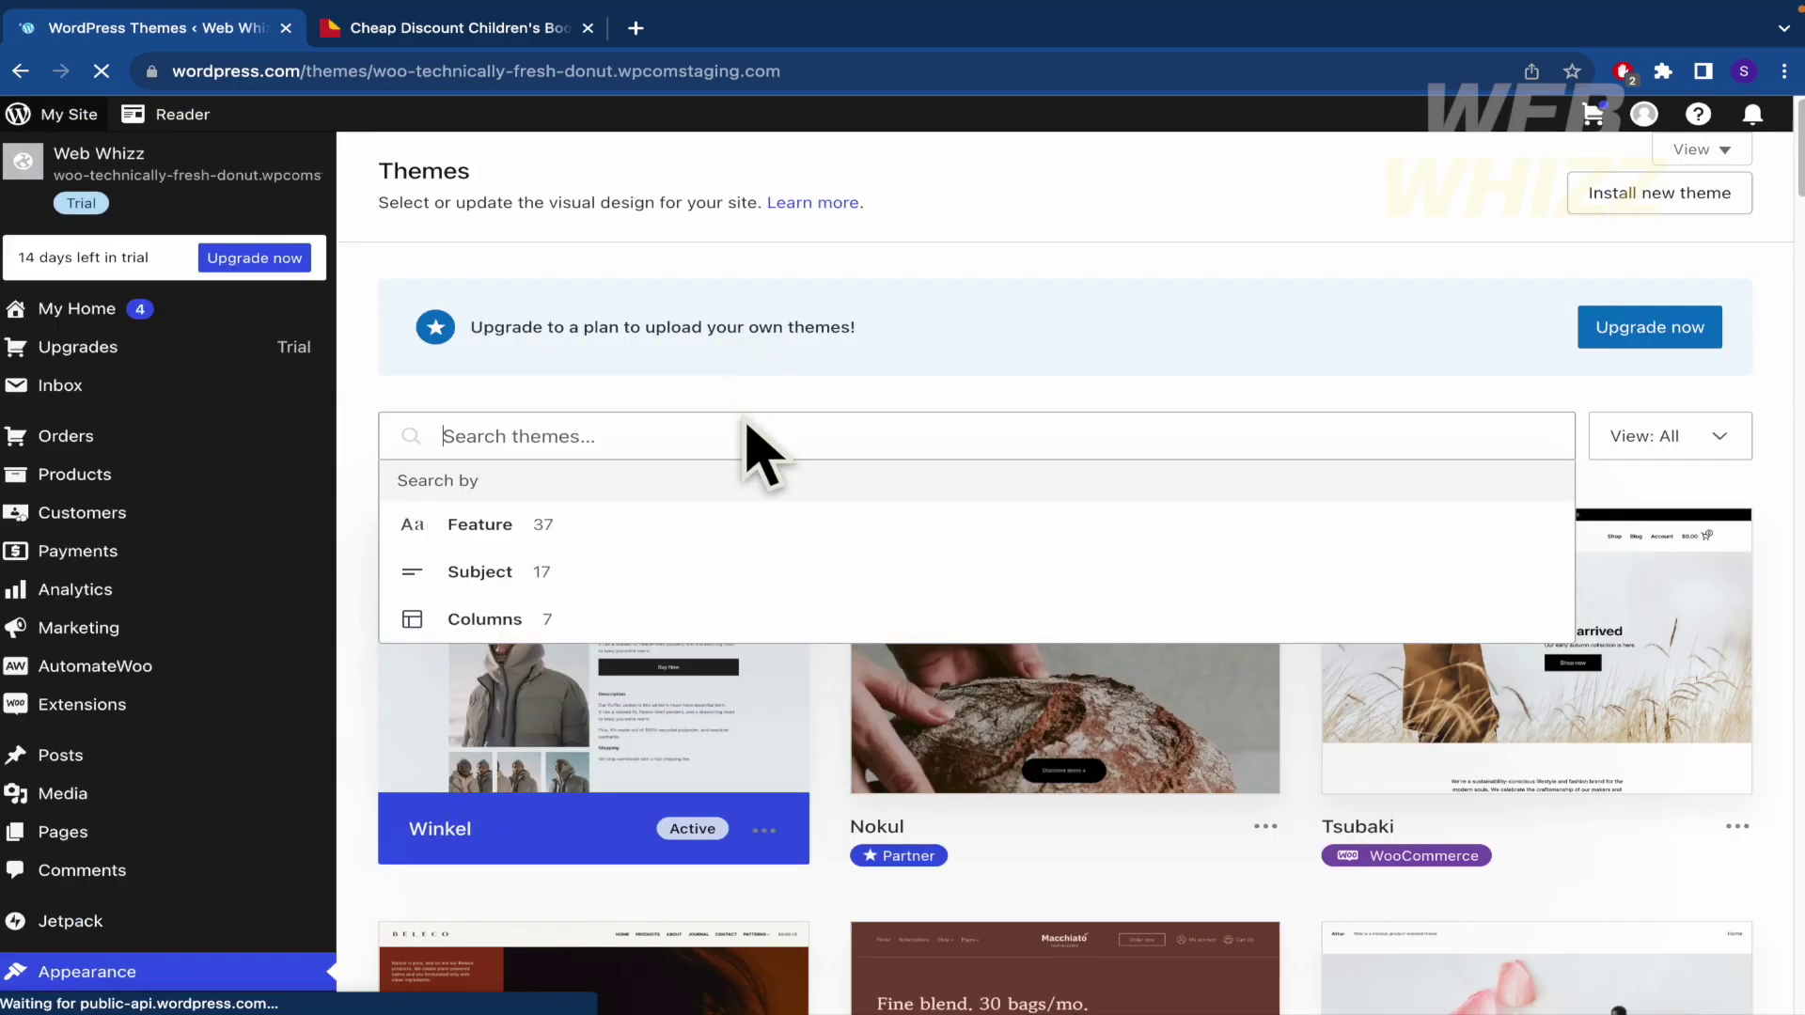
{"action": "type", "text": "store"}
{"action": "key", "text": "Return"}
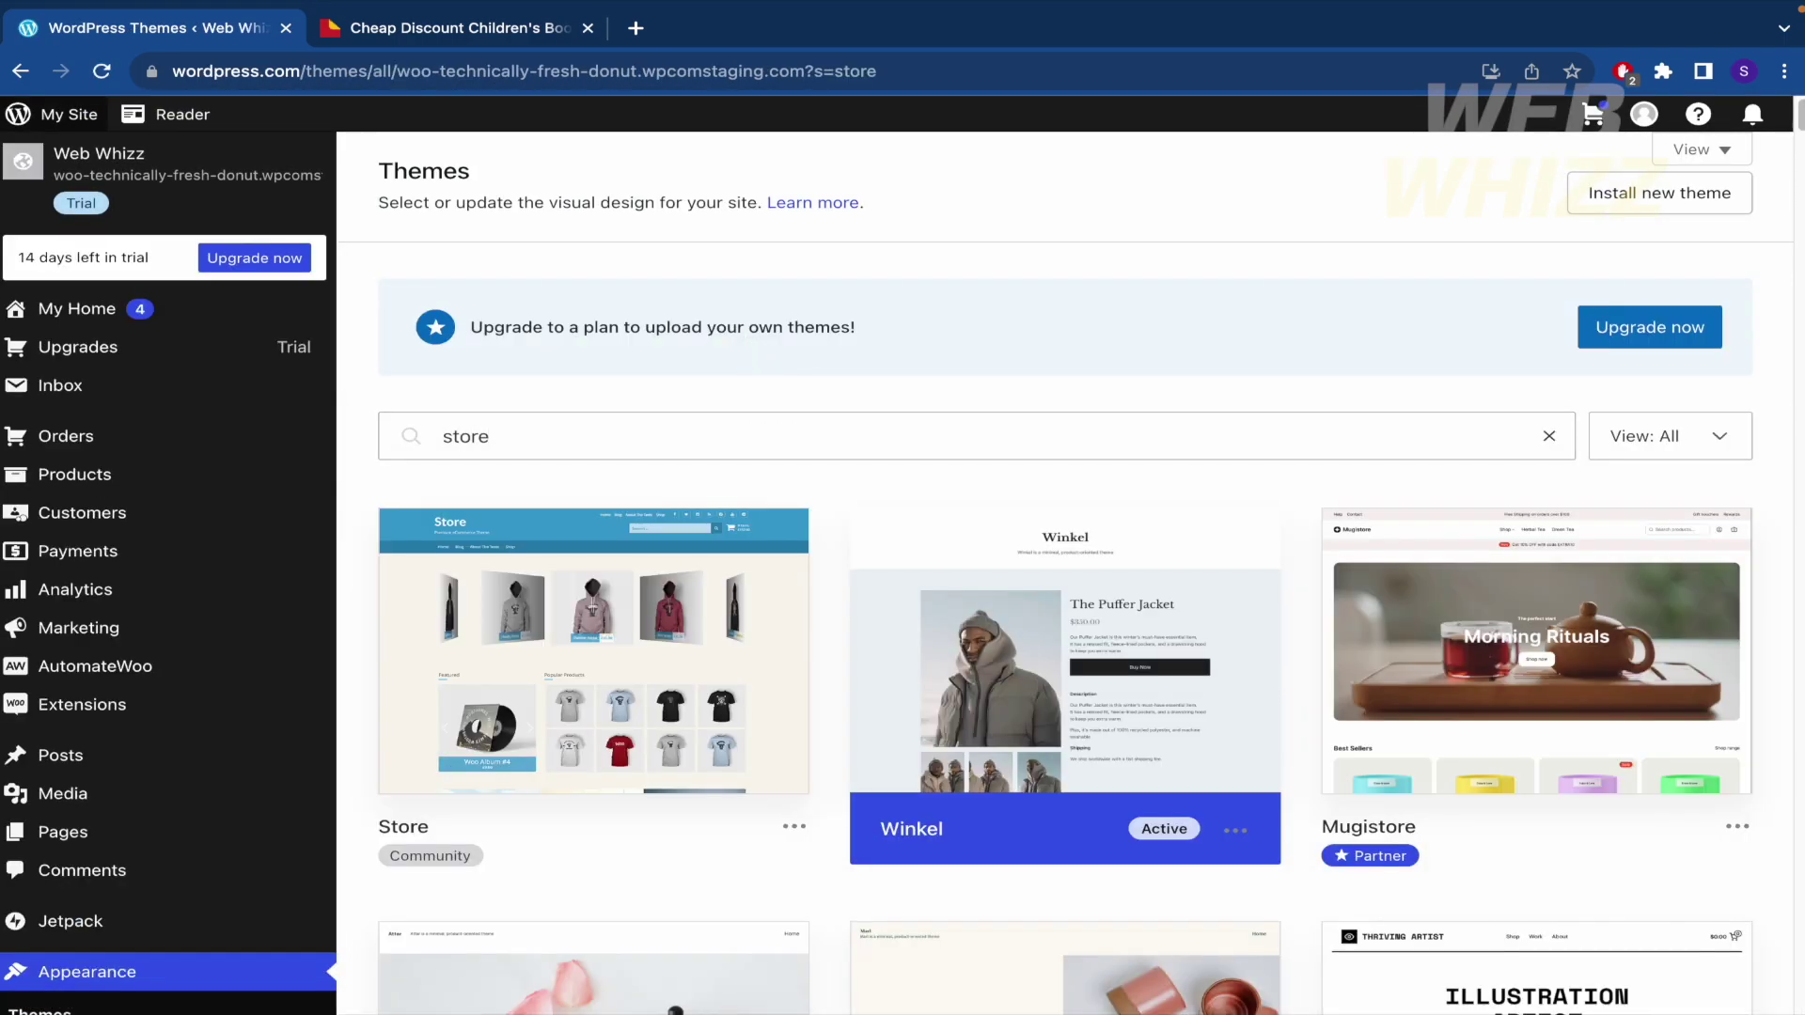
{"action": "scroll", "coordinate": [863, 536], "scroll_direction": "down", "scroll_amount": 2}
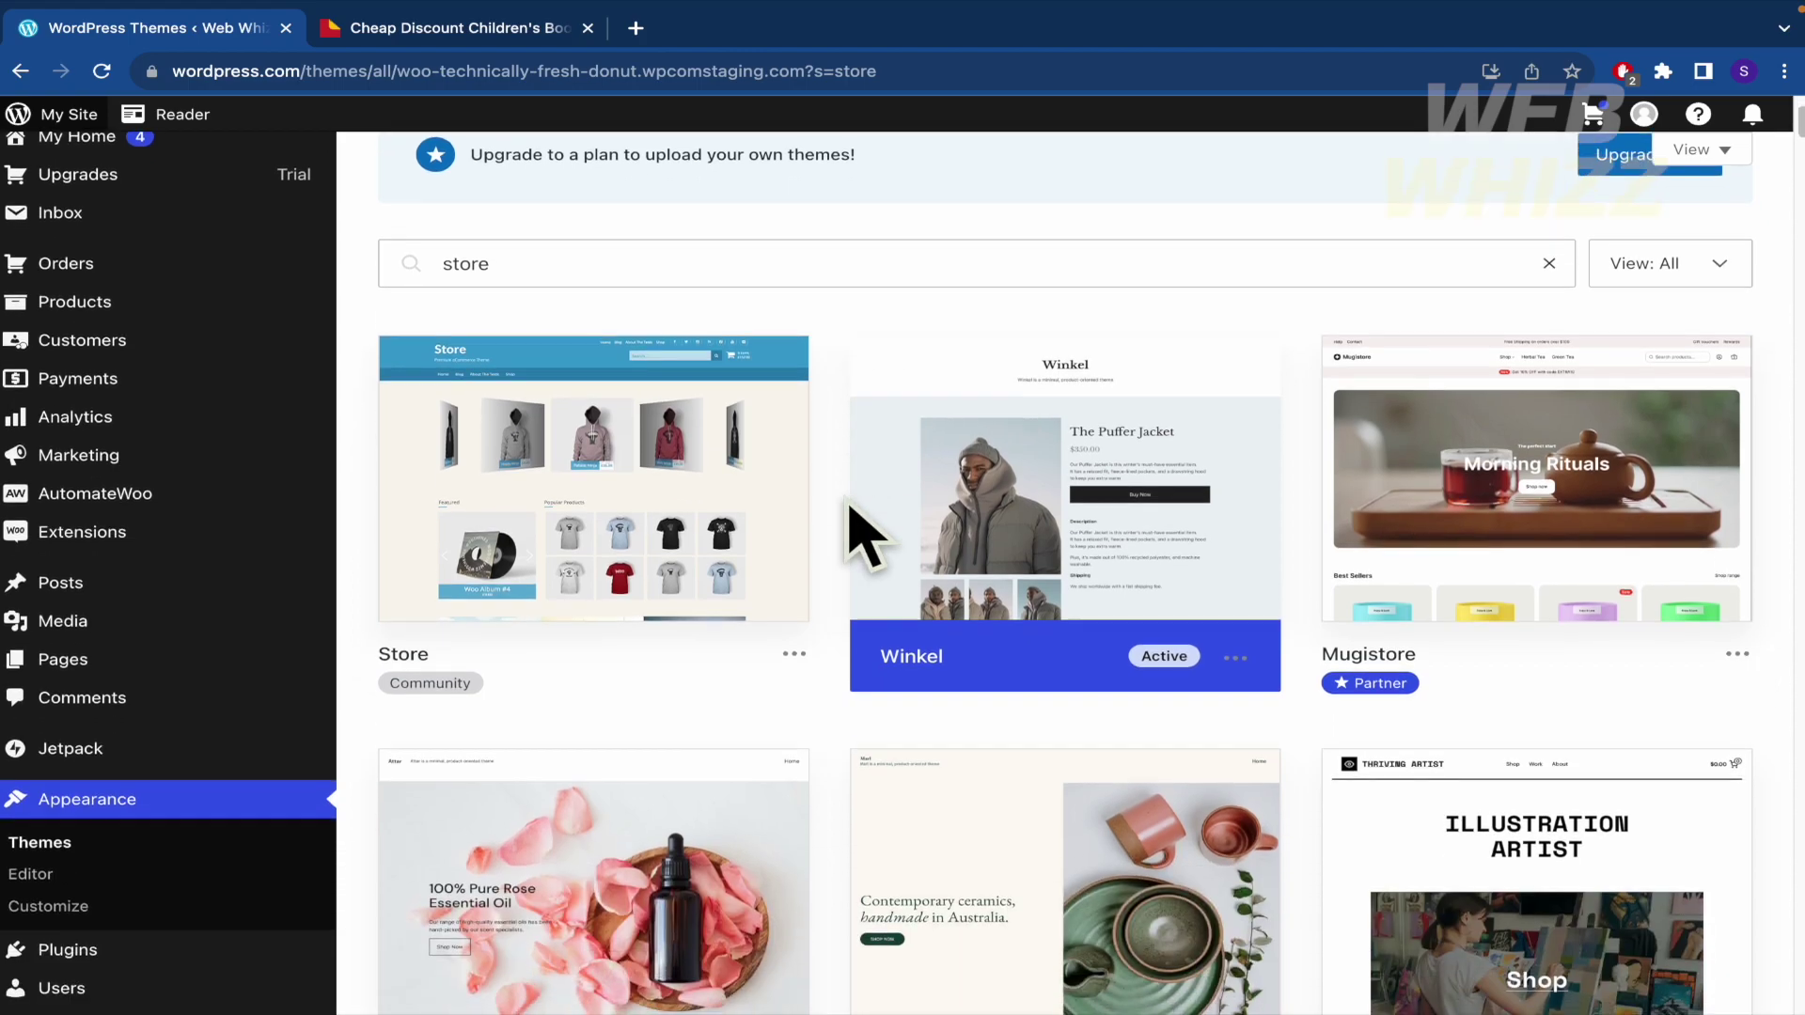
{"action": "scroll", "coordinate": [834, 645], "scroll_direction": "down", "scroll_amount": 1}
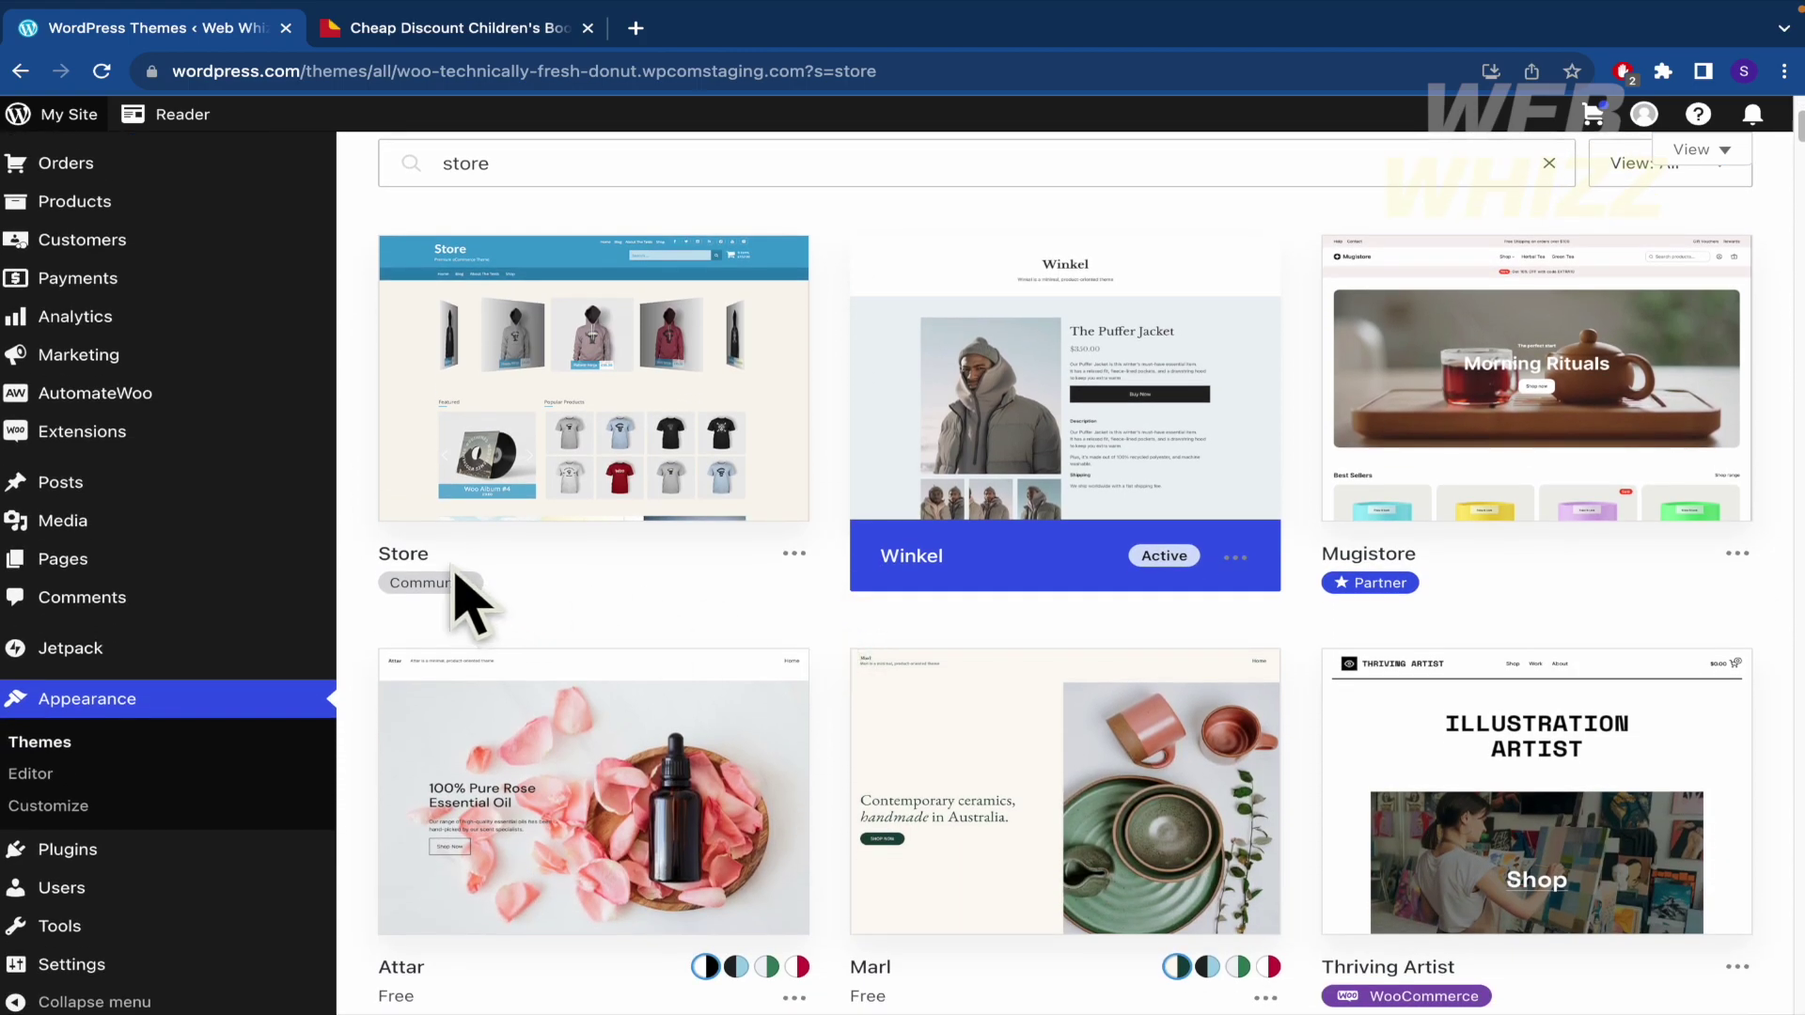
{"action": "mouse_move", "coordinate": [442, 586]}
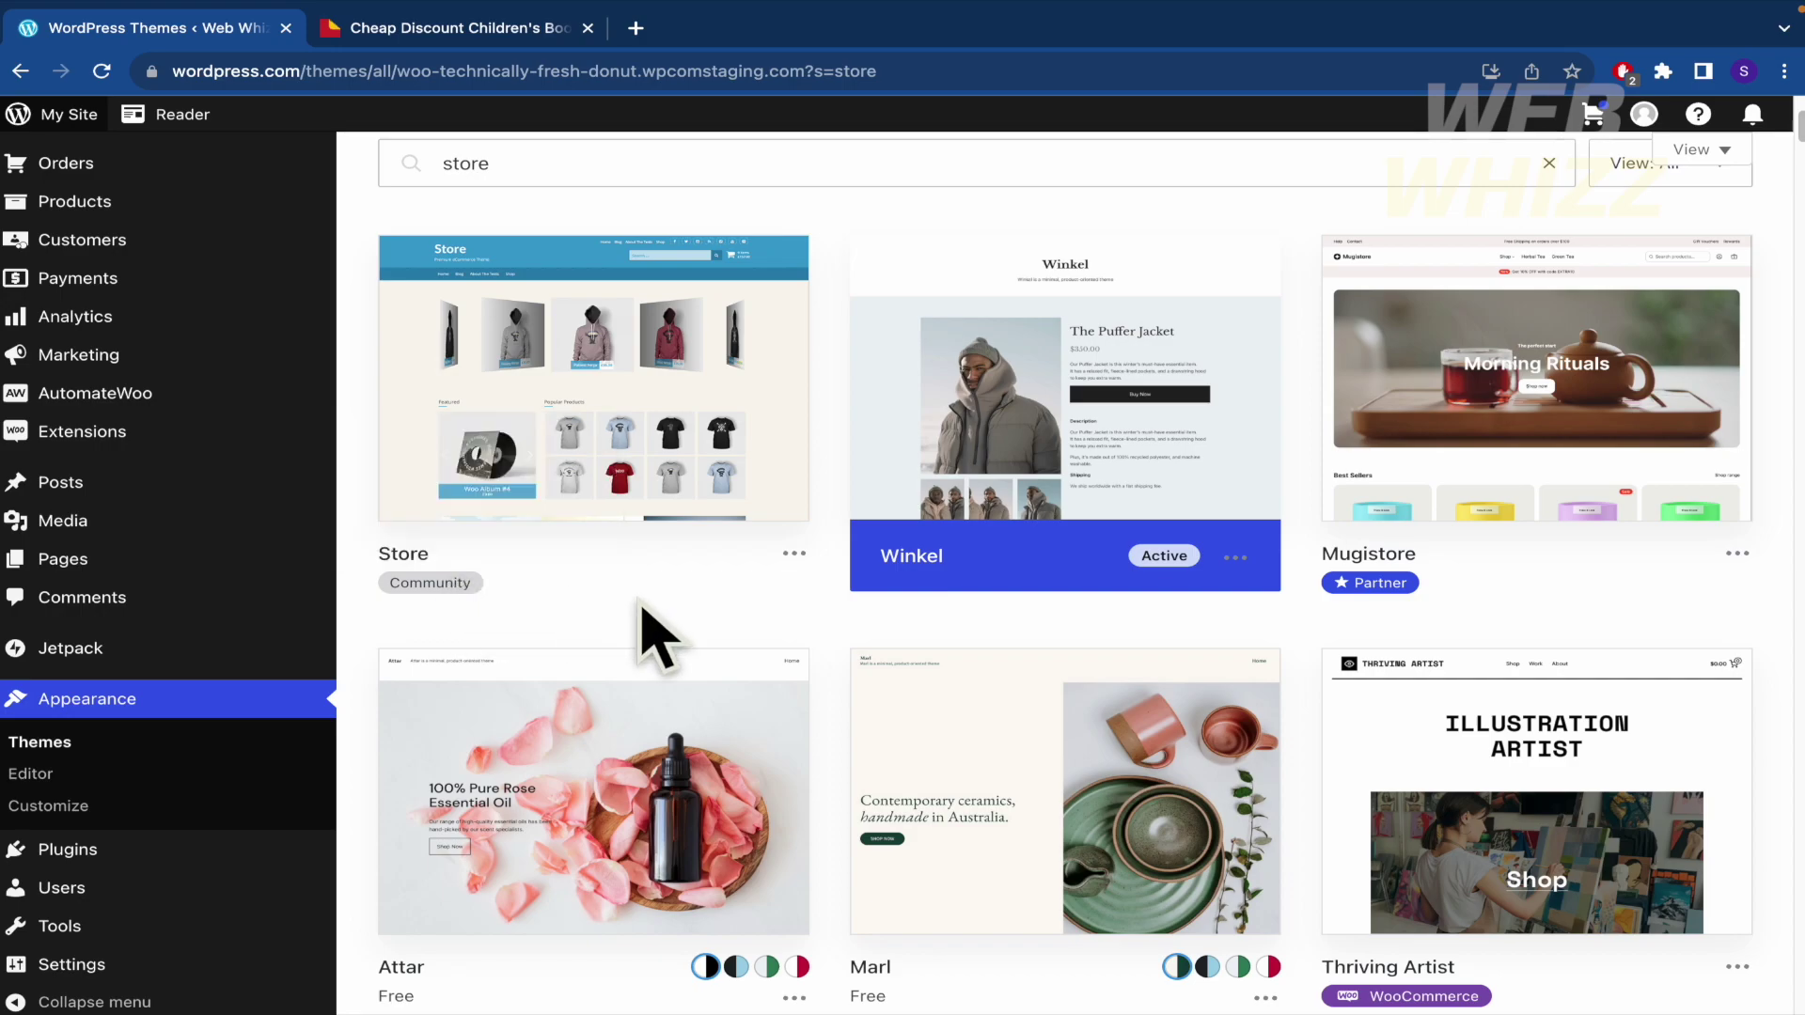
{"action": "scroll", "coordinate": [757, 633], "scroll_direction": "down", "scroll_amount": 2}
{"action": "scroll", "coordinate": [846, 794], "scroll_direction": "down", "scroll_amount": 2}
{"action": "scroll", "coordinate": [834, 776], "scroll_direction": "down", "scroll_amount": 6}
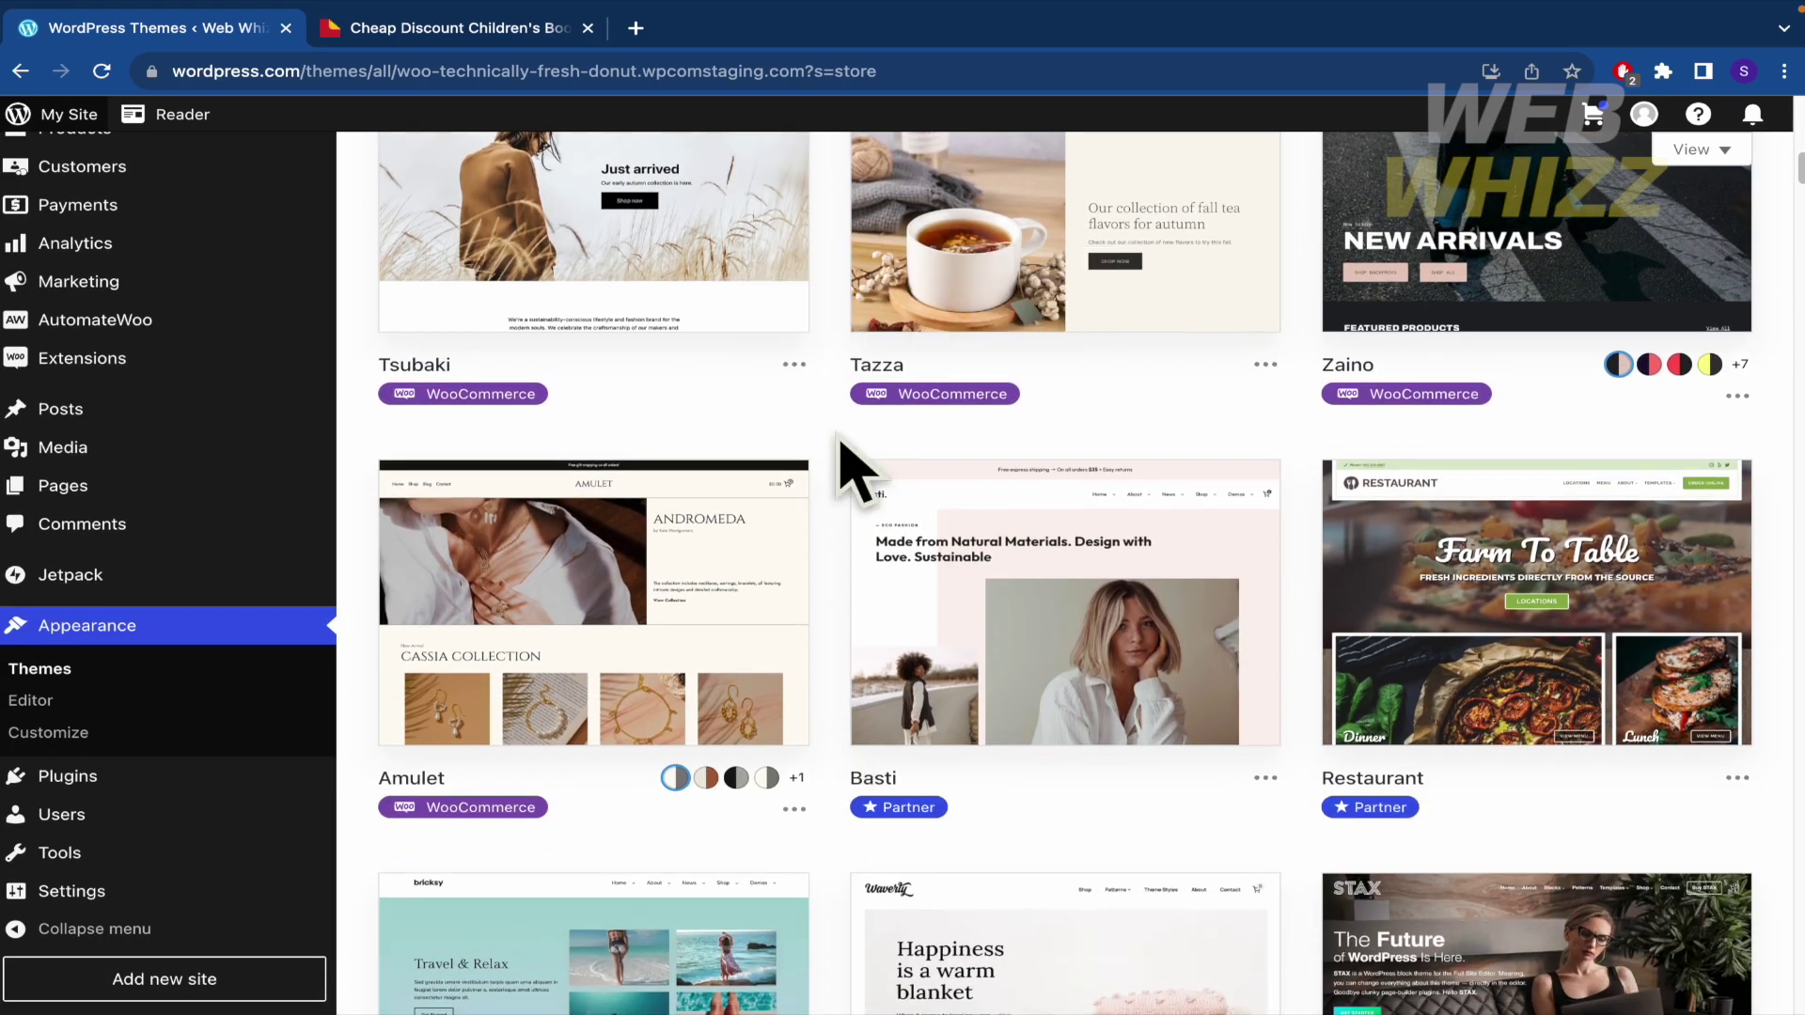
{"action": "mouse_move", "coordinate": [934, 393]}
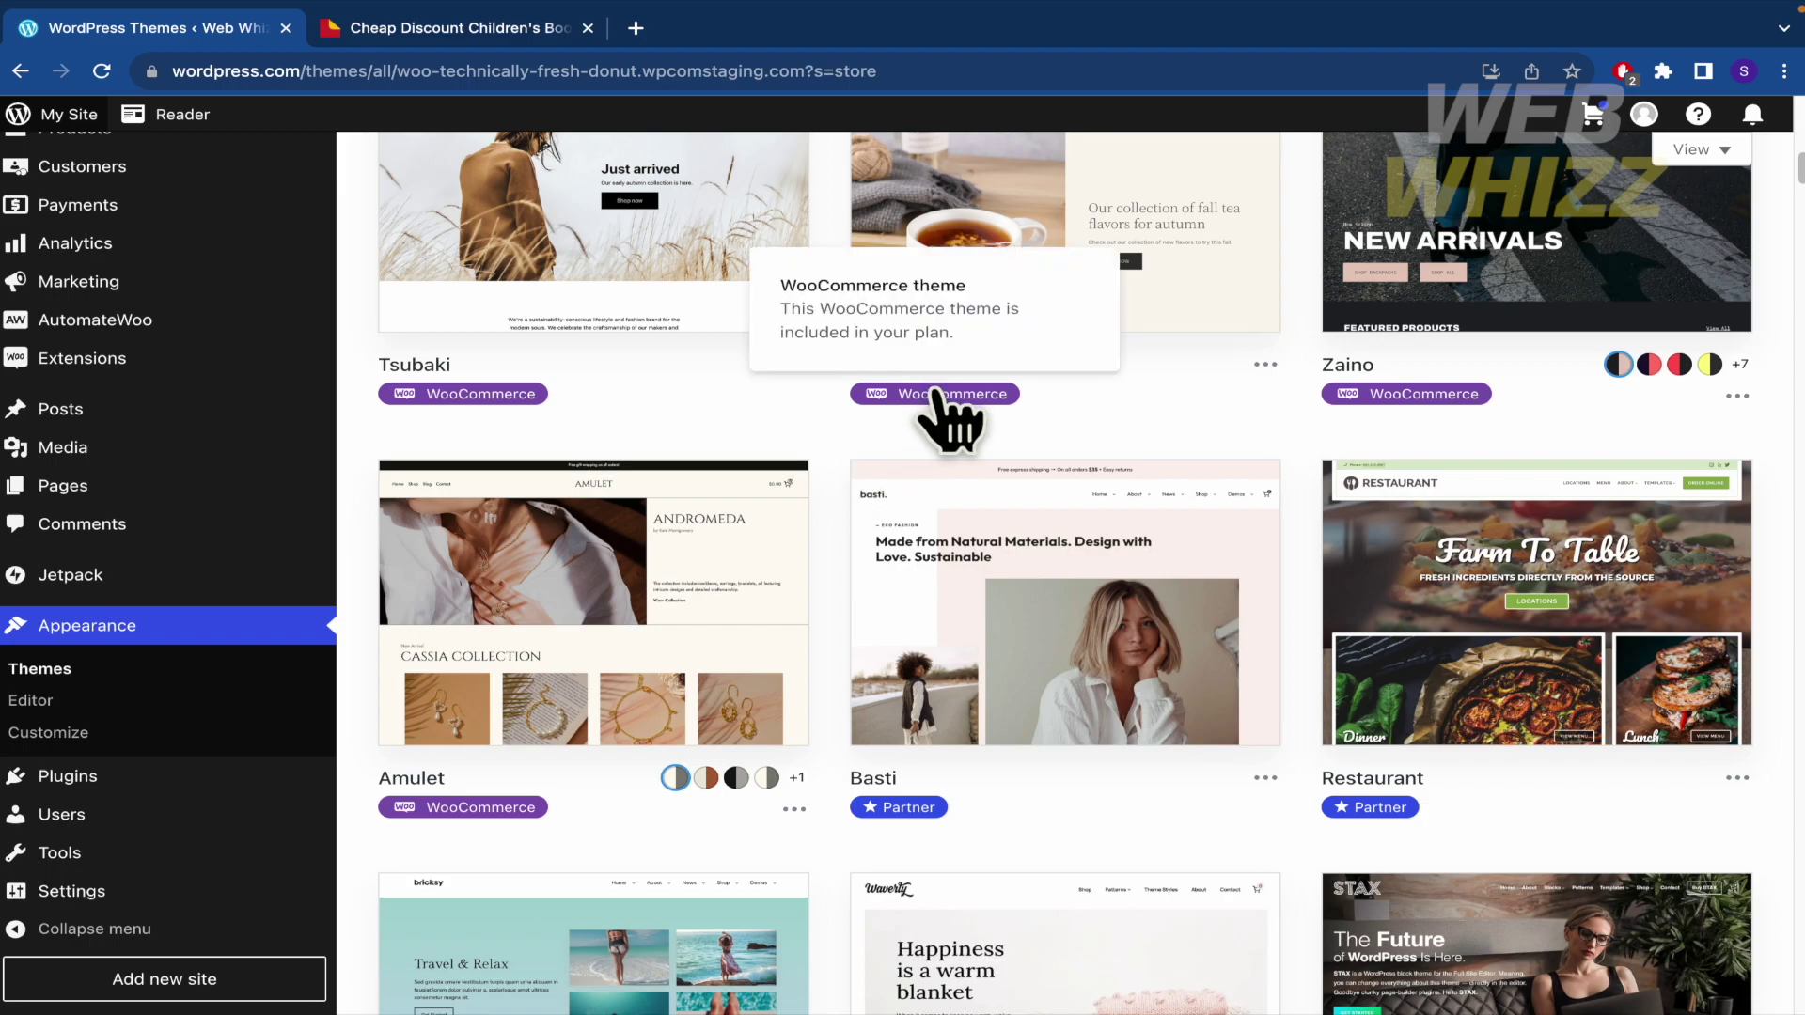
{"action": "scroll", "coordinate": [841, 498], "scroll_direction": "up", "scroll_amount": 10}
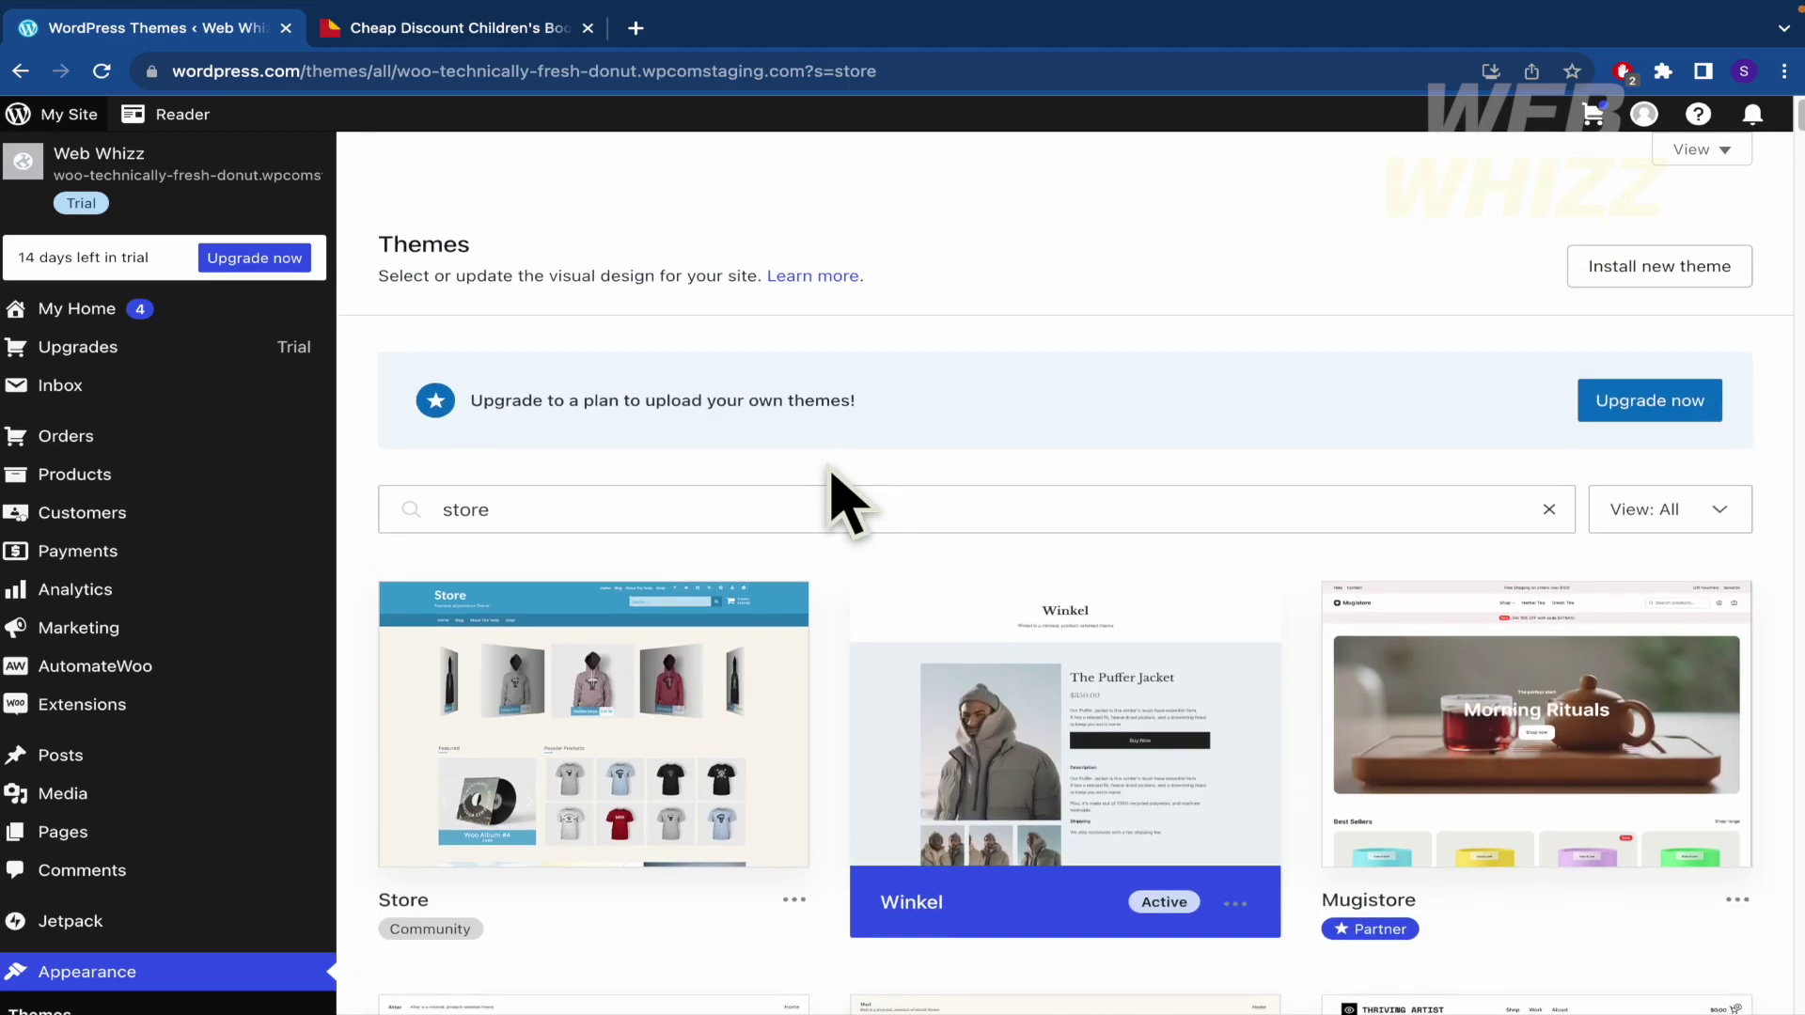
{"action": "scroll", "coordinate": [846, 596], "scroll_direction": "down", "scroll_amount": 5}
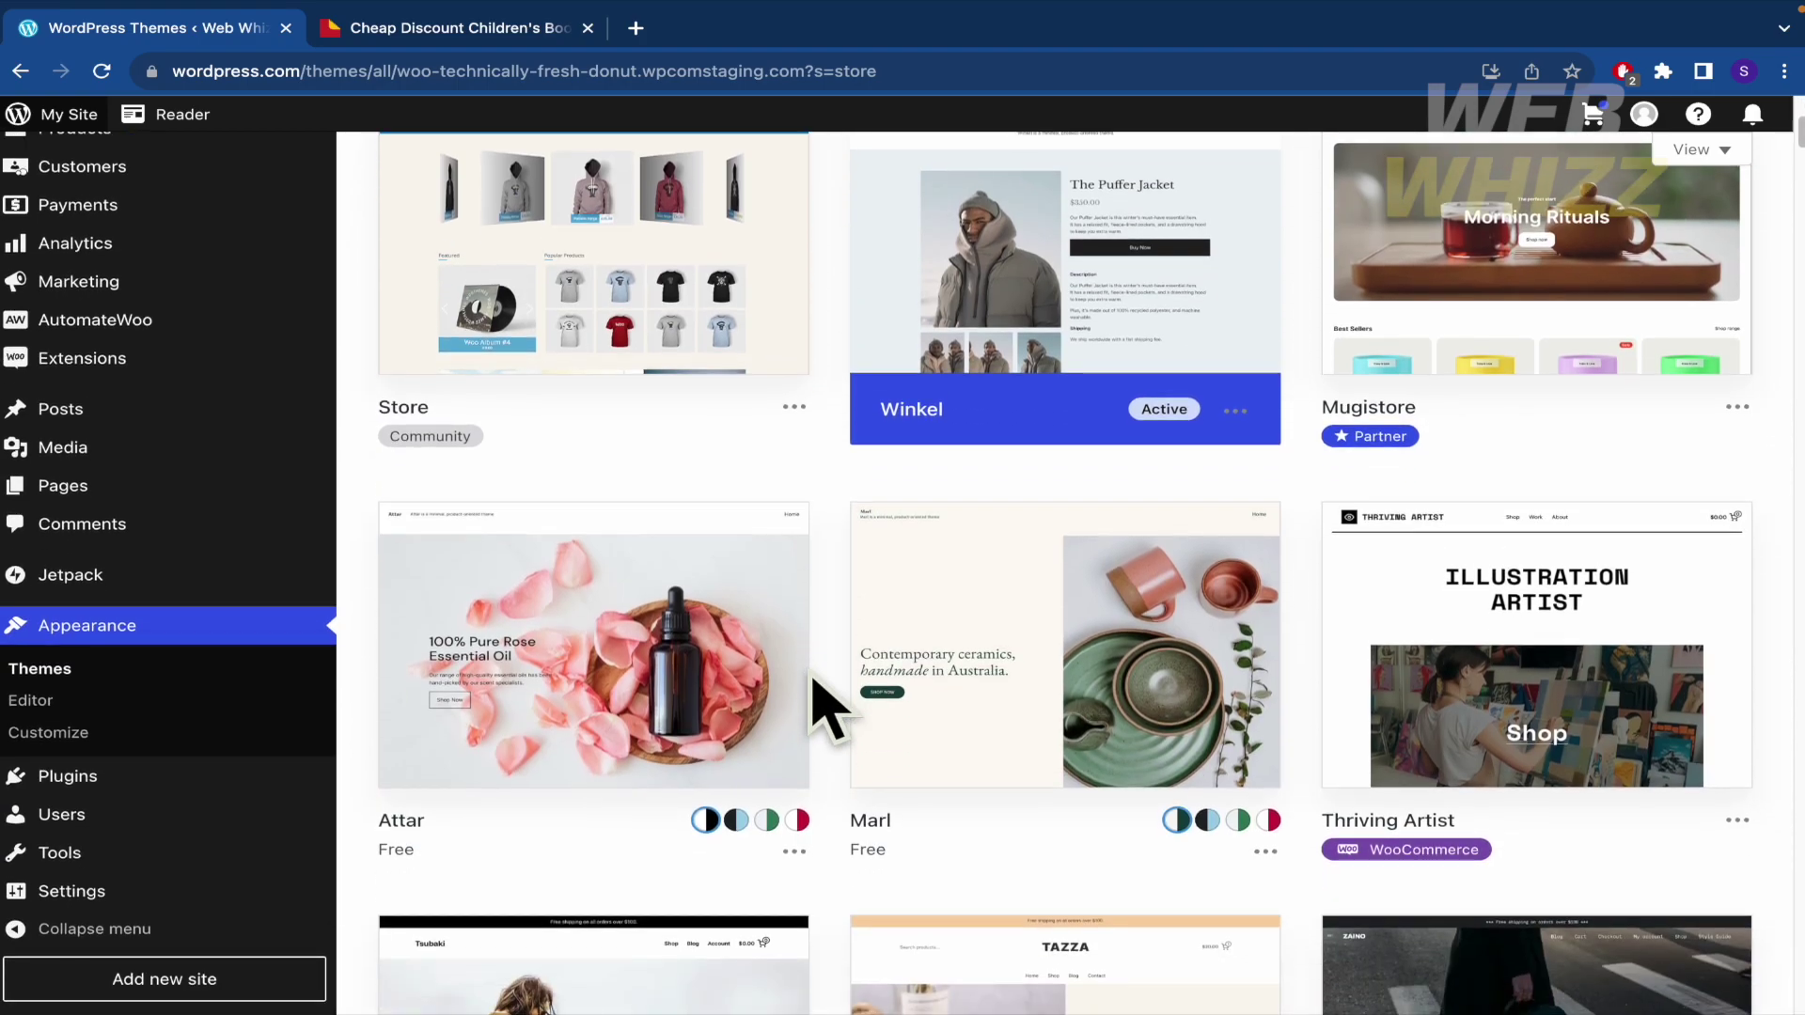
{"action": "scroll", "coordinate": [816, 696], "scroll_direction": "down", "scroll_amount": 2}
{"action": "scroll", "coordinate": [850, 742], "scroll_direction": "down", "scroll_amount": 1}
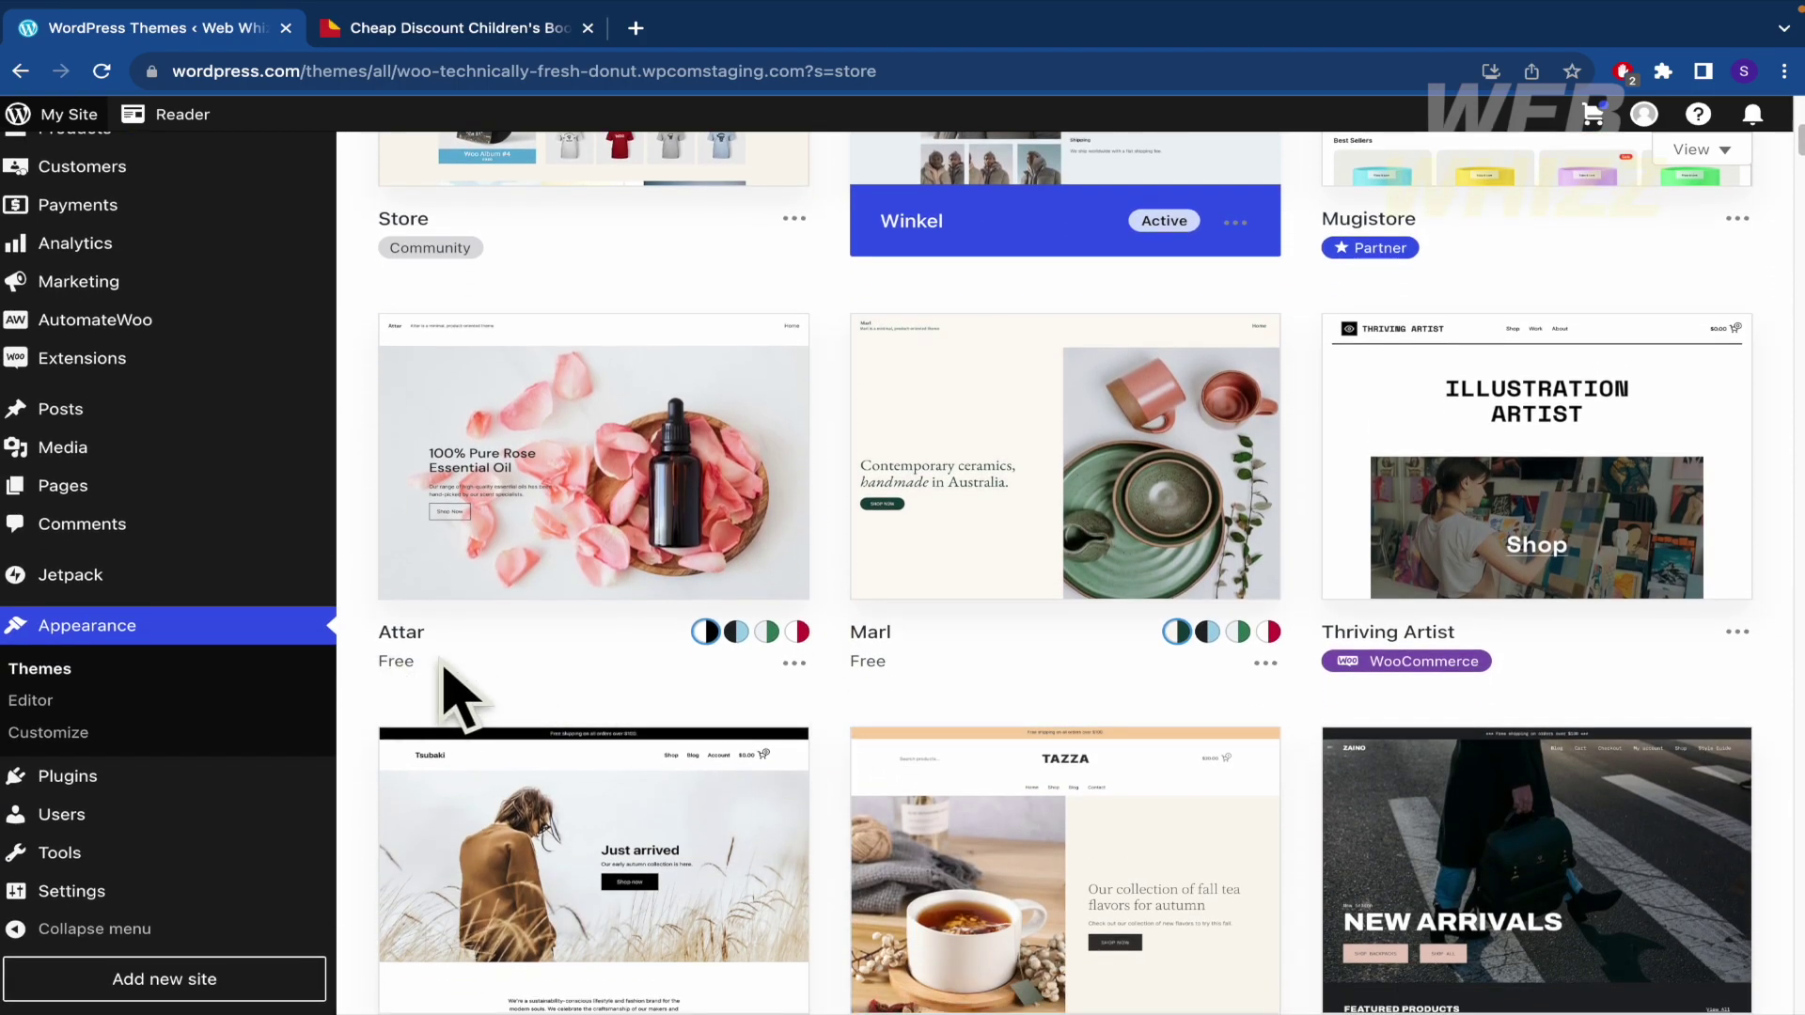
{"action": "scroll", "coordinate": [850, 737], "scroll_direction": "down", "scroll_amount": 1}
{"action": "scroll", "coordinate": [859, 737], "scroll_direction": "up", "scroll_amount": 2}
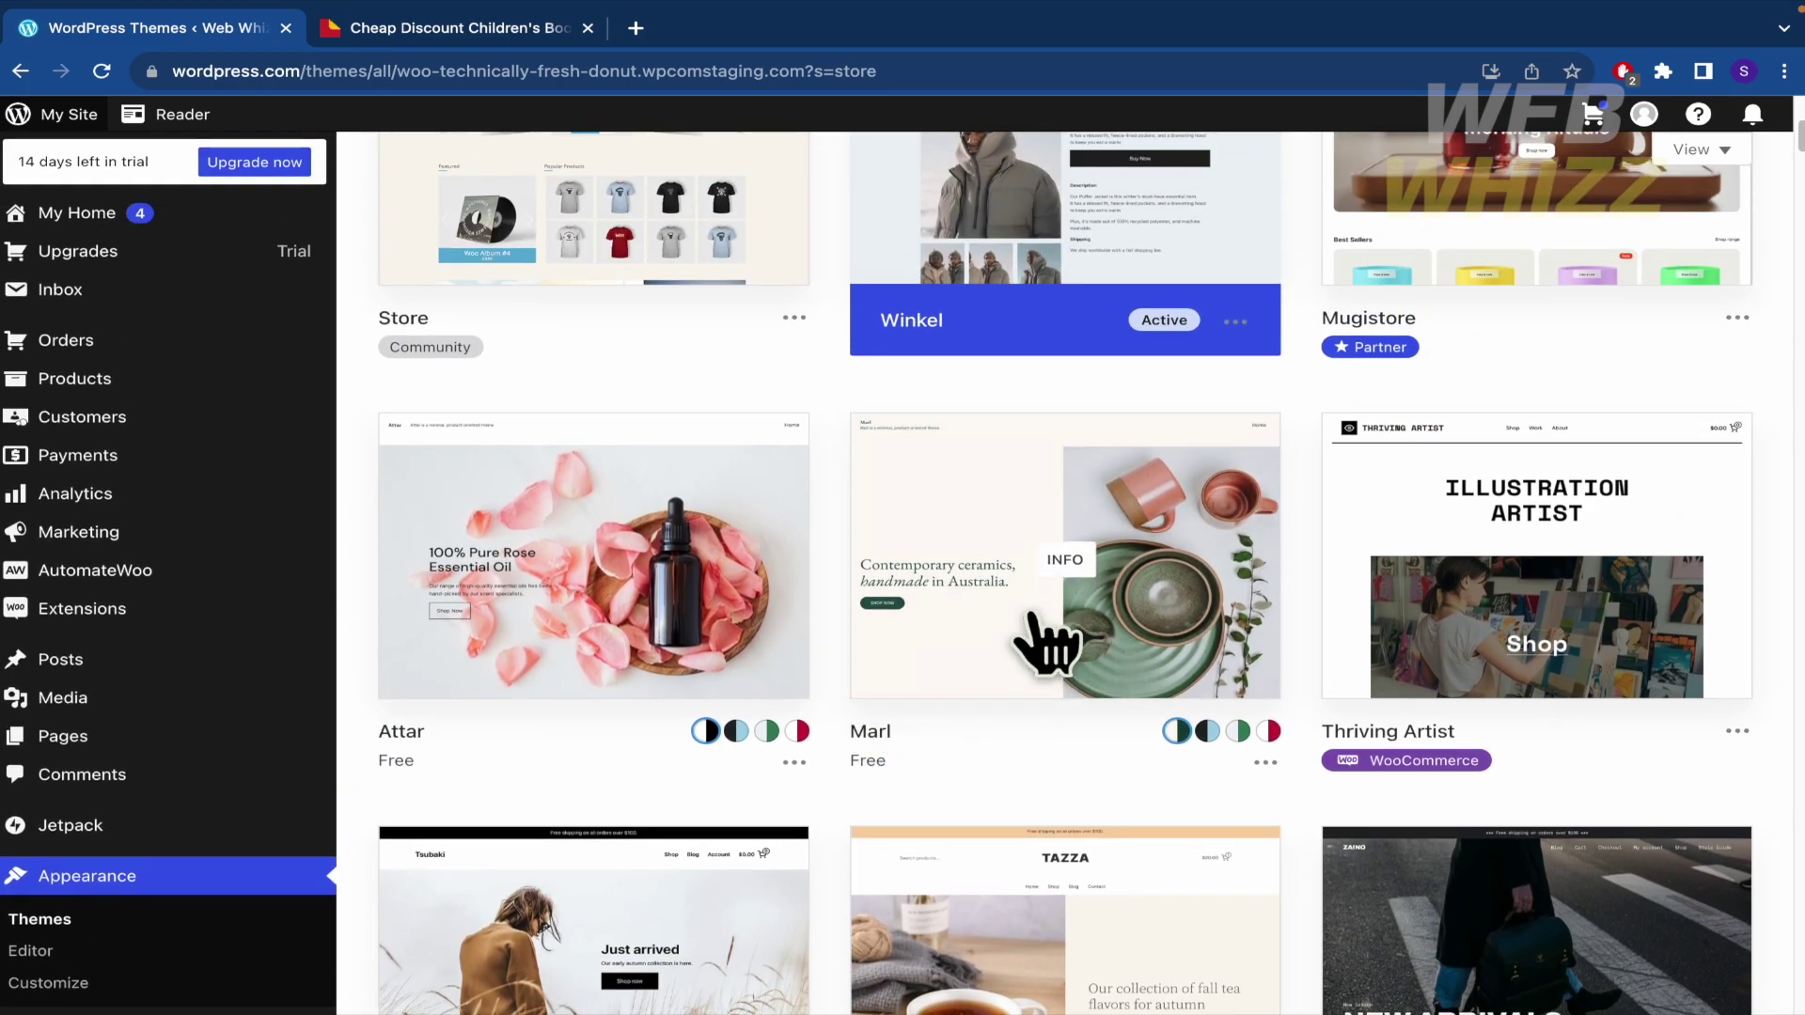
Preview the Marl theme's demo site, close it, and reopen Marl's options menu.
{"action": "left_click", "coordinate": [1266, 761]}
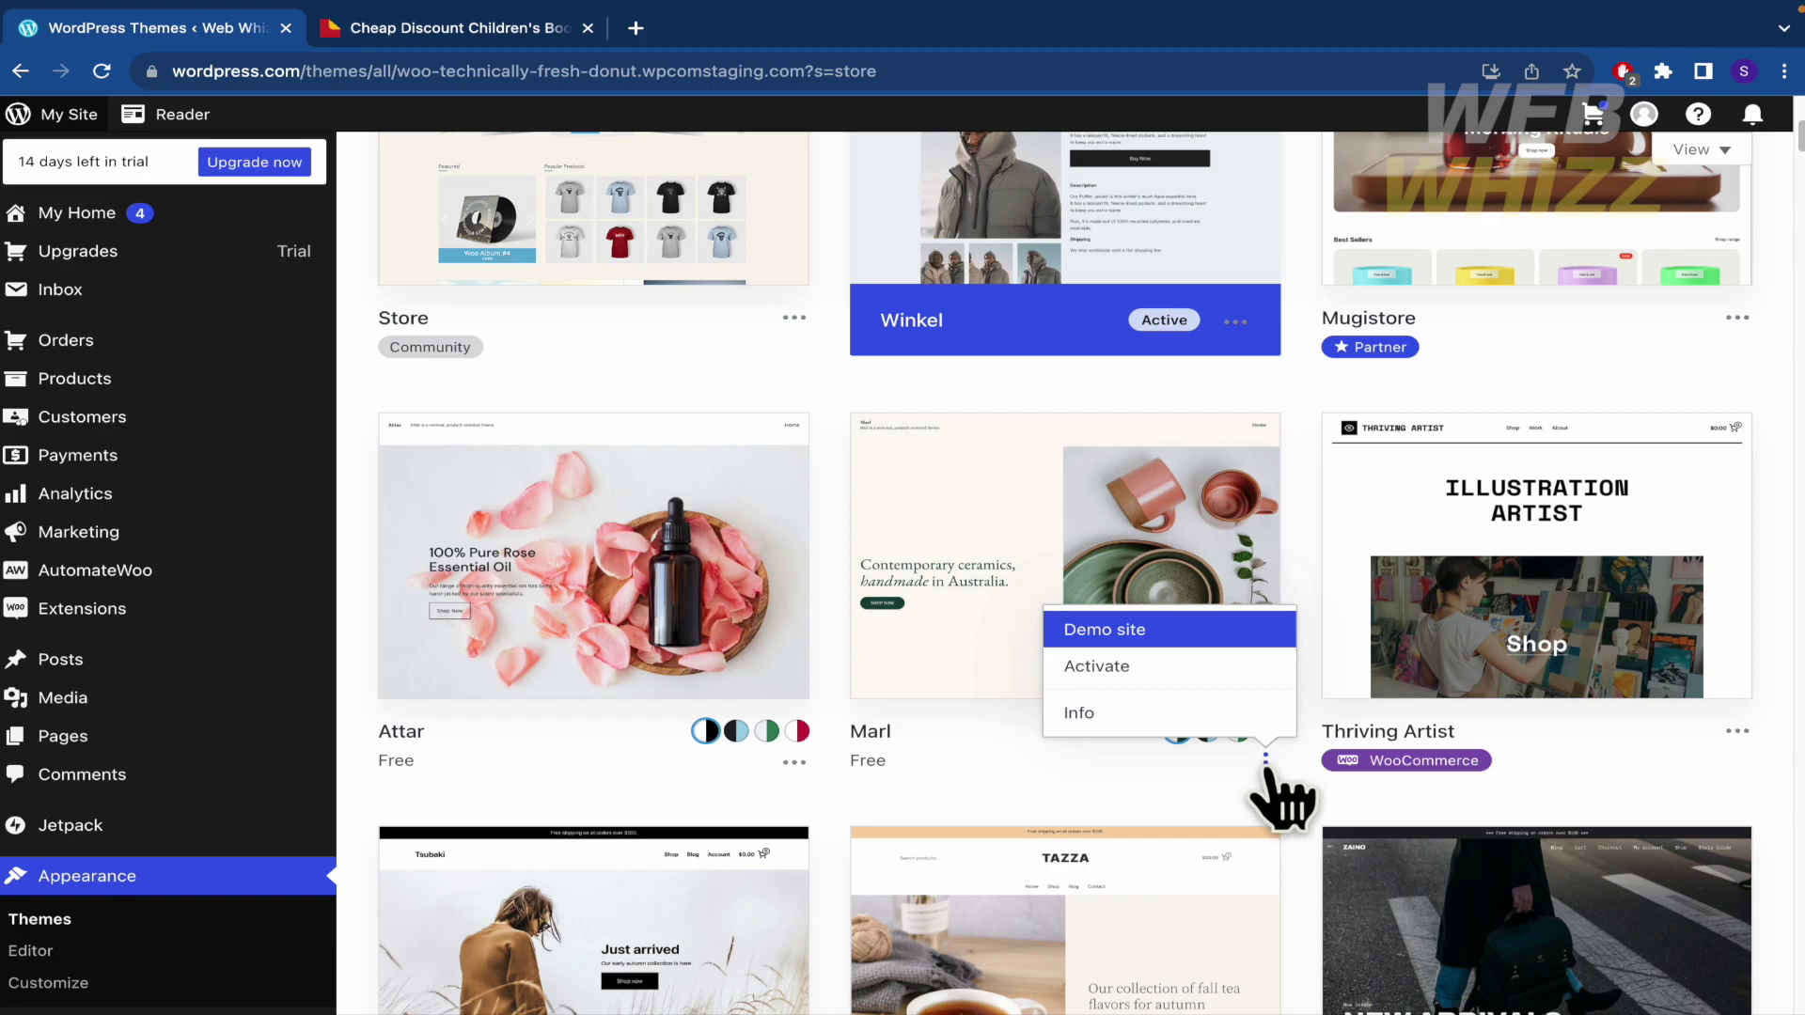
{"action": "left_click", "coordinate": [1194, 637]}
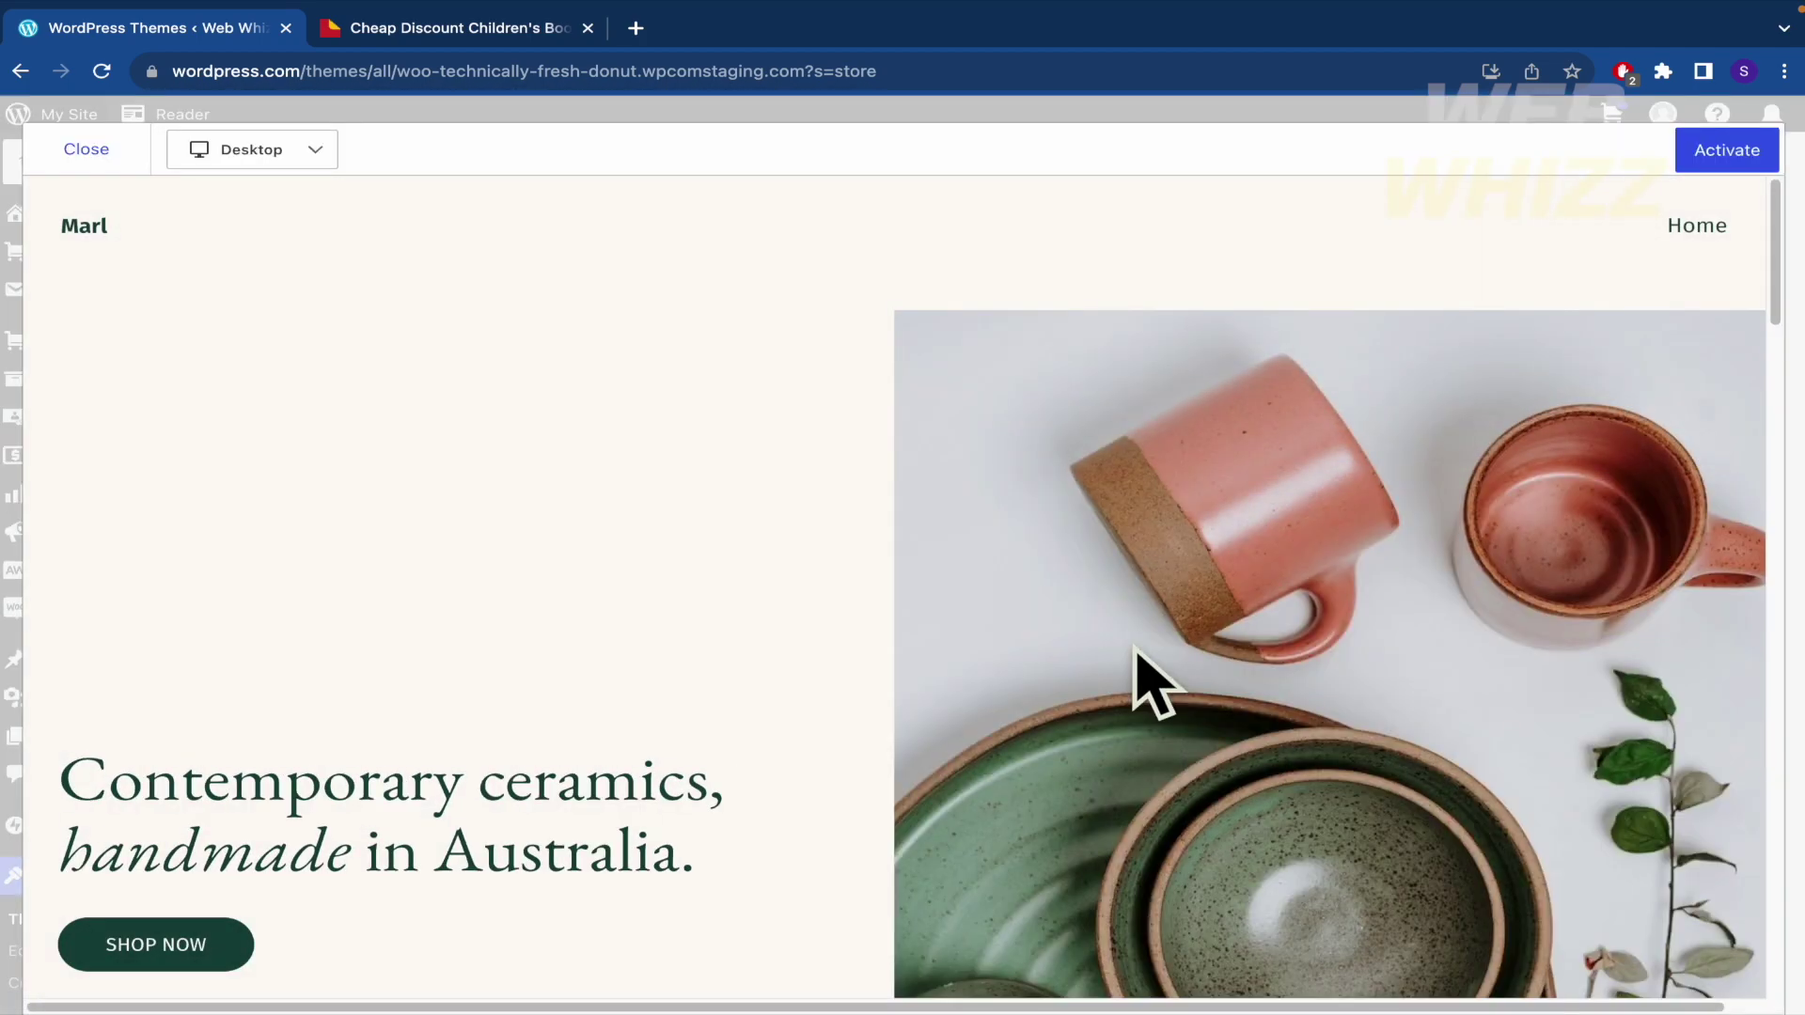
{"action": "scroll", "coordinate": [1149, 681], "scroll_direction": "down", "scroll_amount": 20}
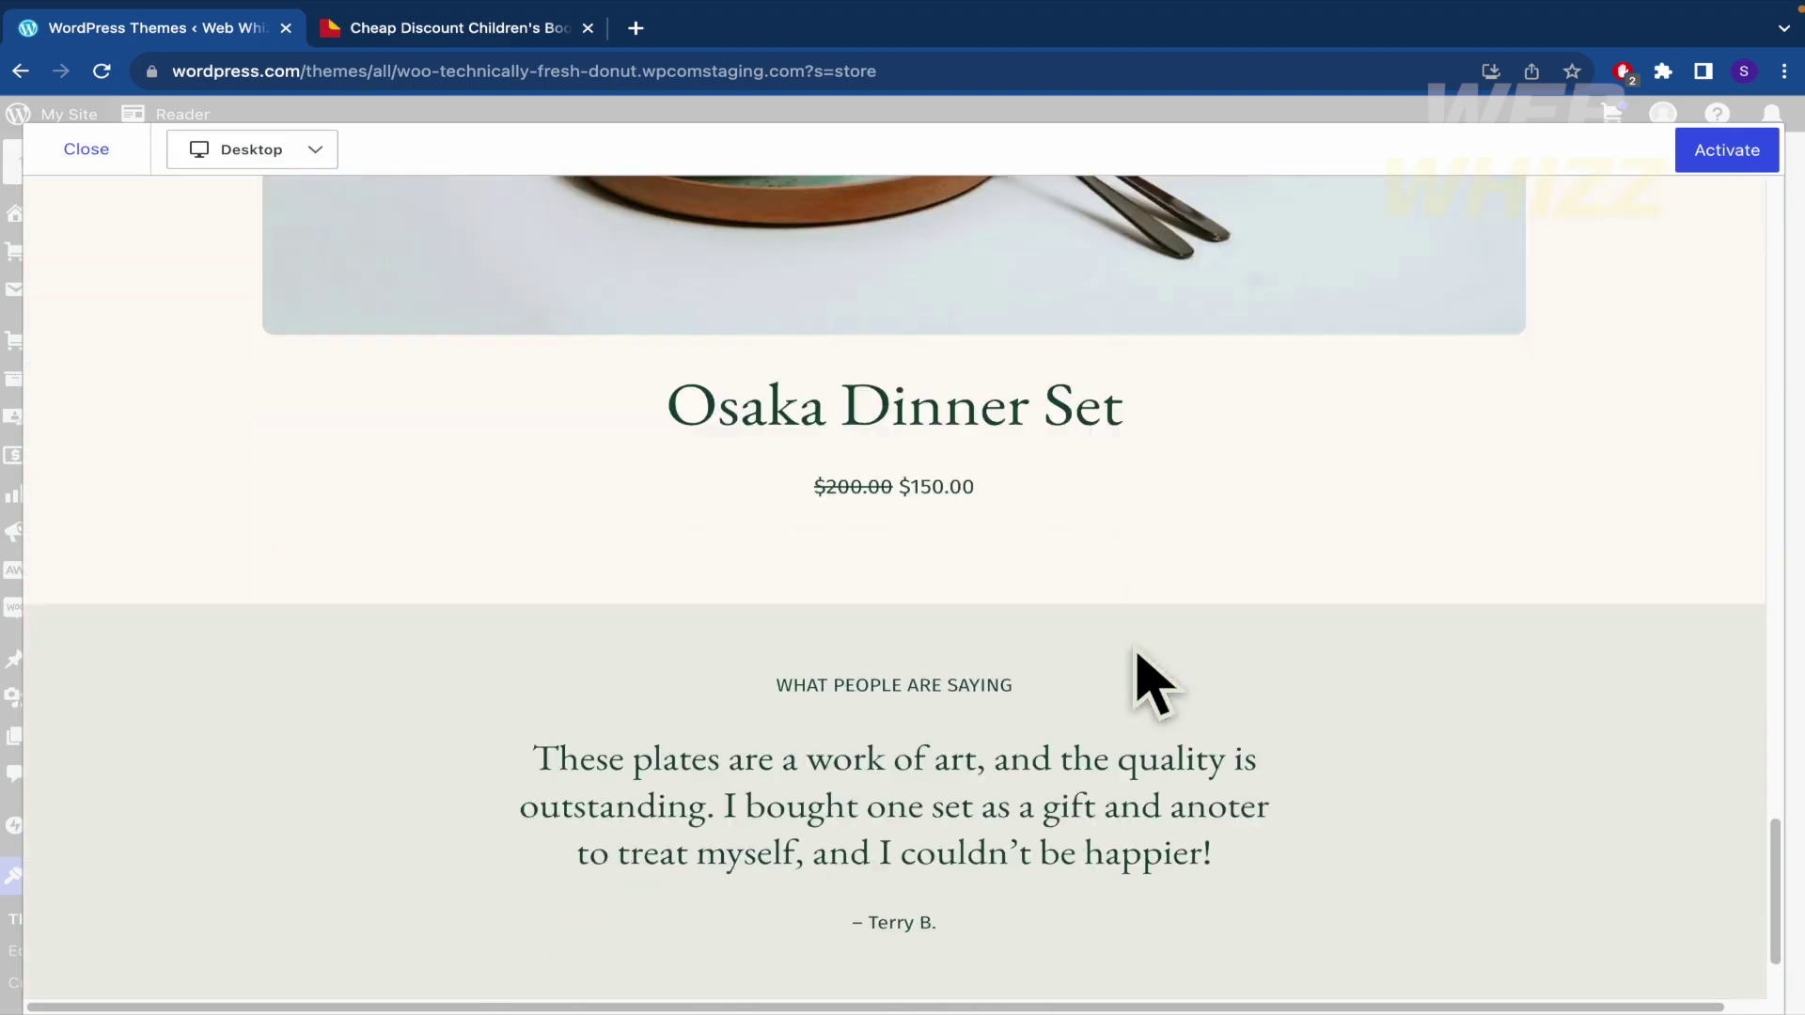
{"action": "scroll", "coordinate": [1149, 681], "scroll_direction": "down", "scroll_amount": 3}
{"action": "scroll", "coordinate": [1138, 635], "scroll_direction": "up", "scroll_amount": 20}
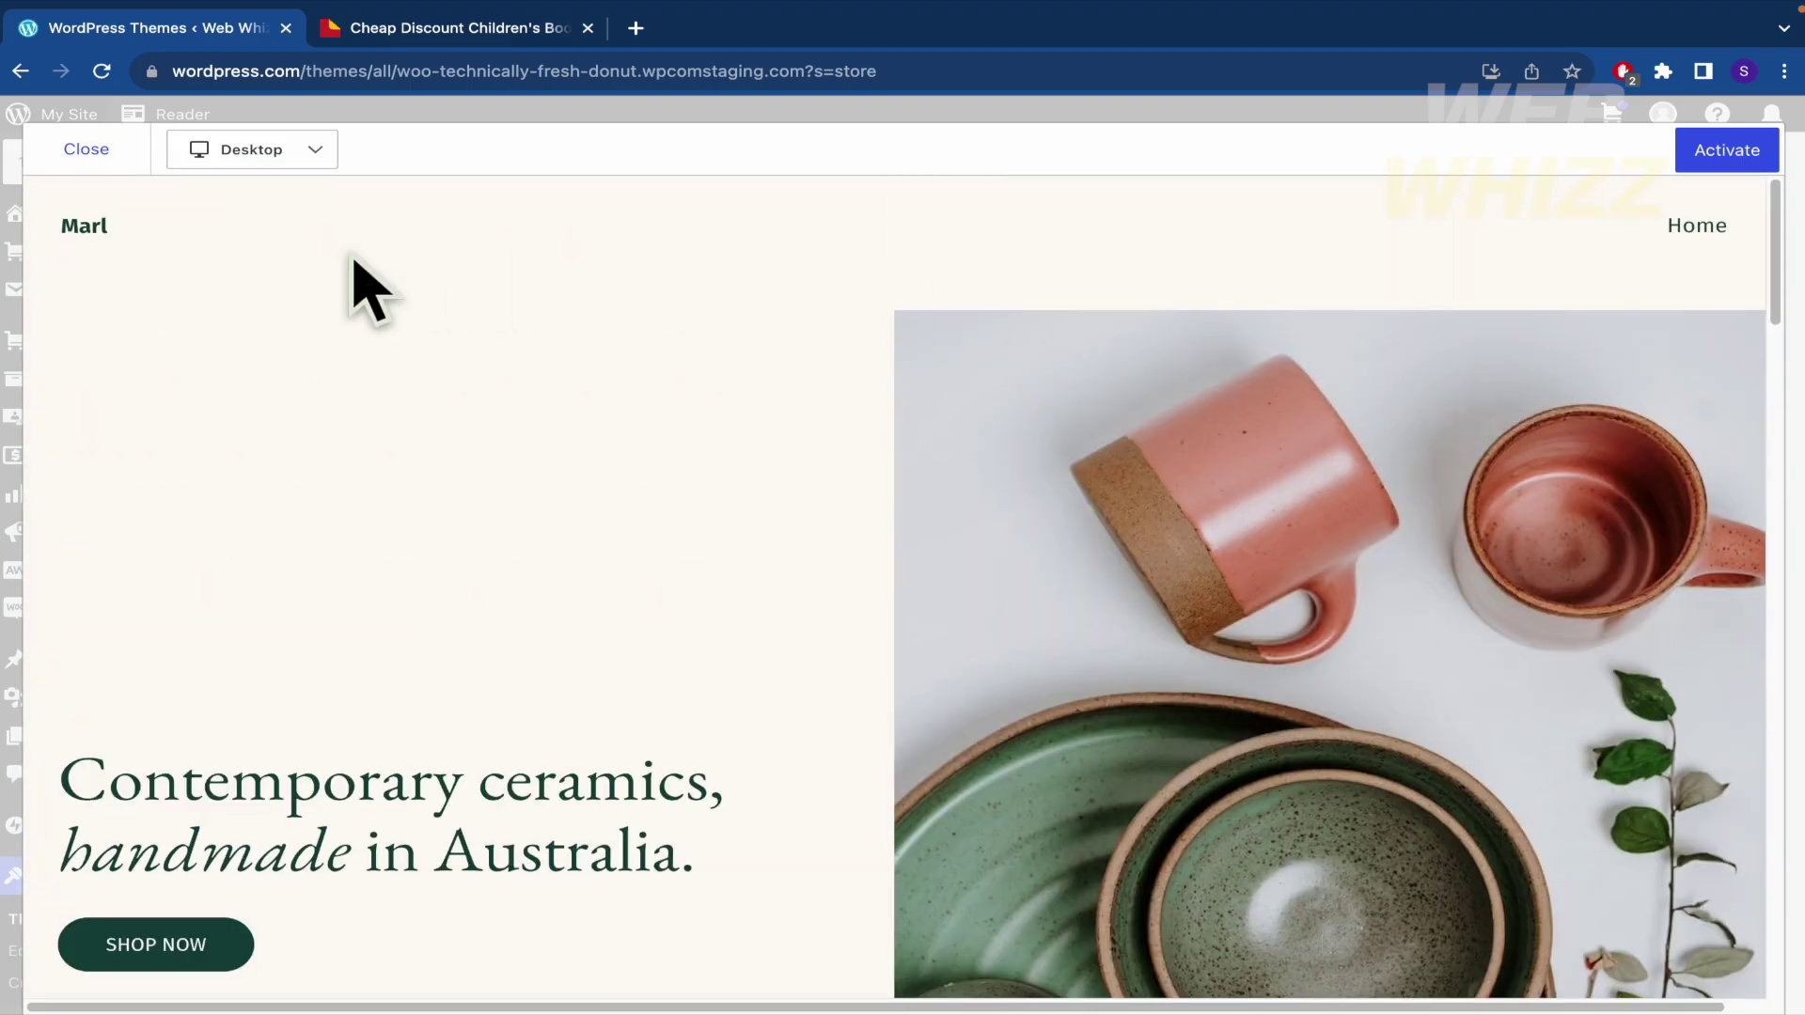
{"action": "left_click", "coordinate": [103, 152]}
{"action": "left_click", "coordinate": [1265, 763]}
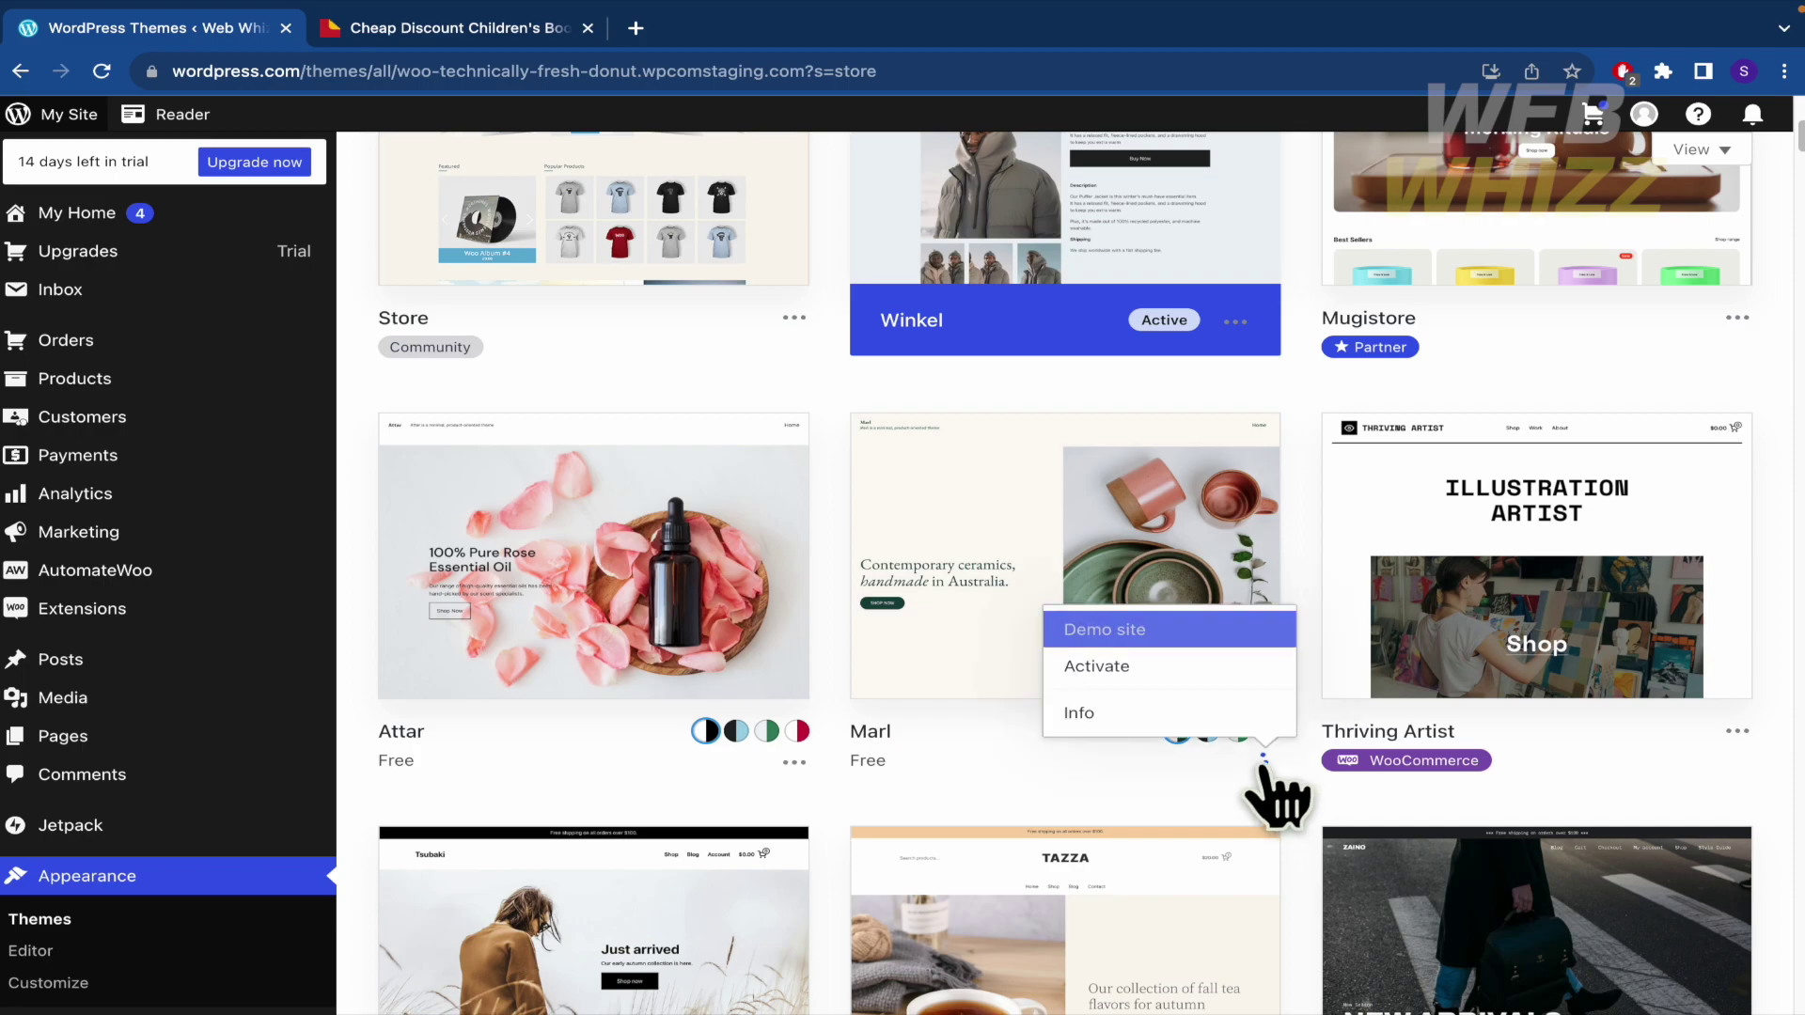
Activate Marl after acknowledging the homepage replacement, then open its design for customizing.
{"action": "left_click", "coordinate": [1192, 675]}
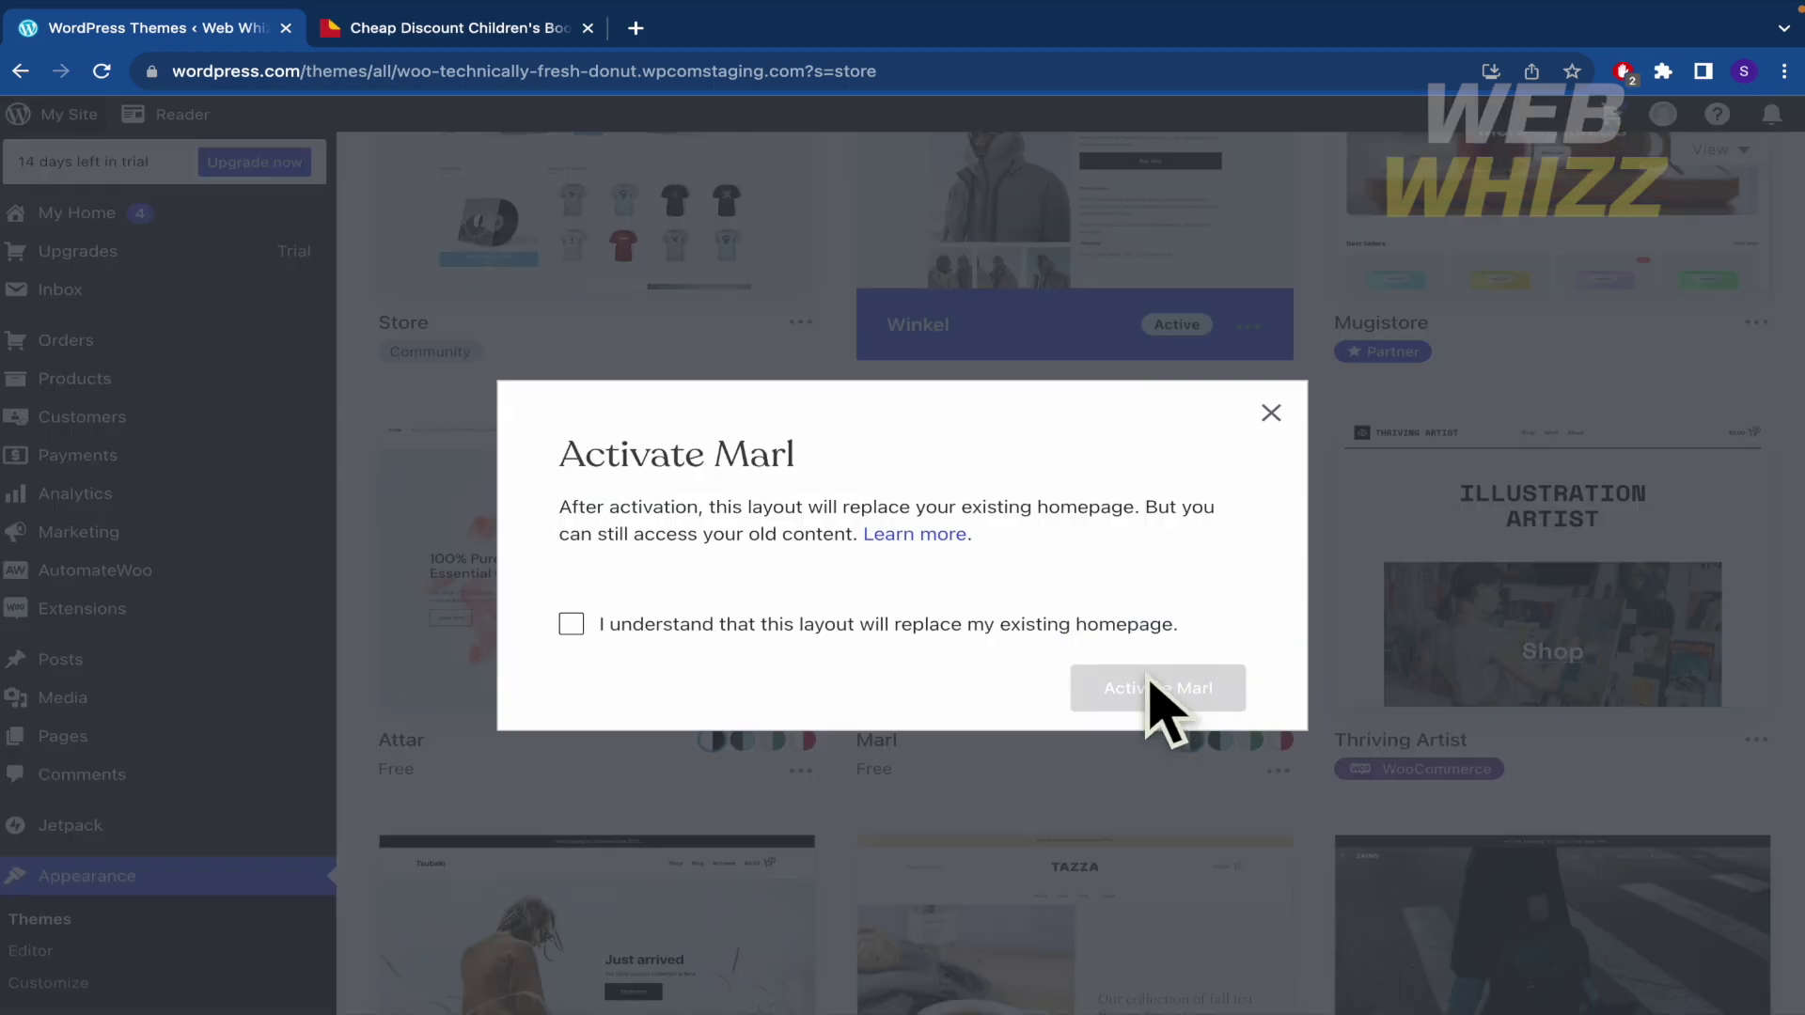
{"action": "left_click", "coordinate": [571, 624]}
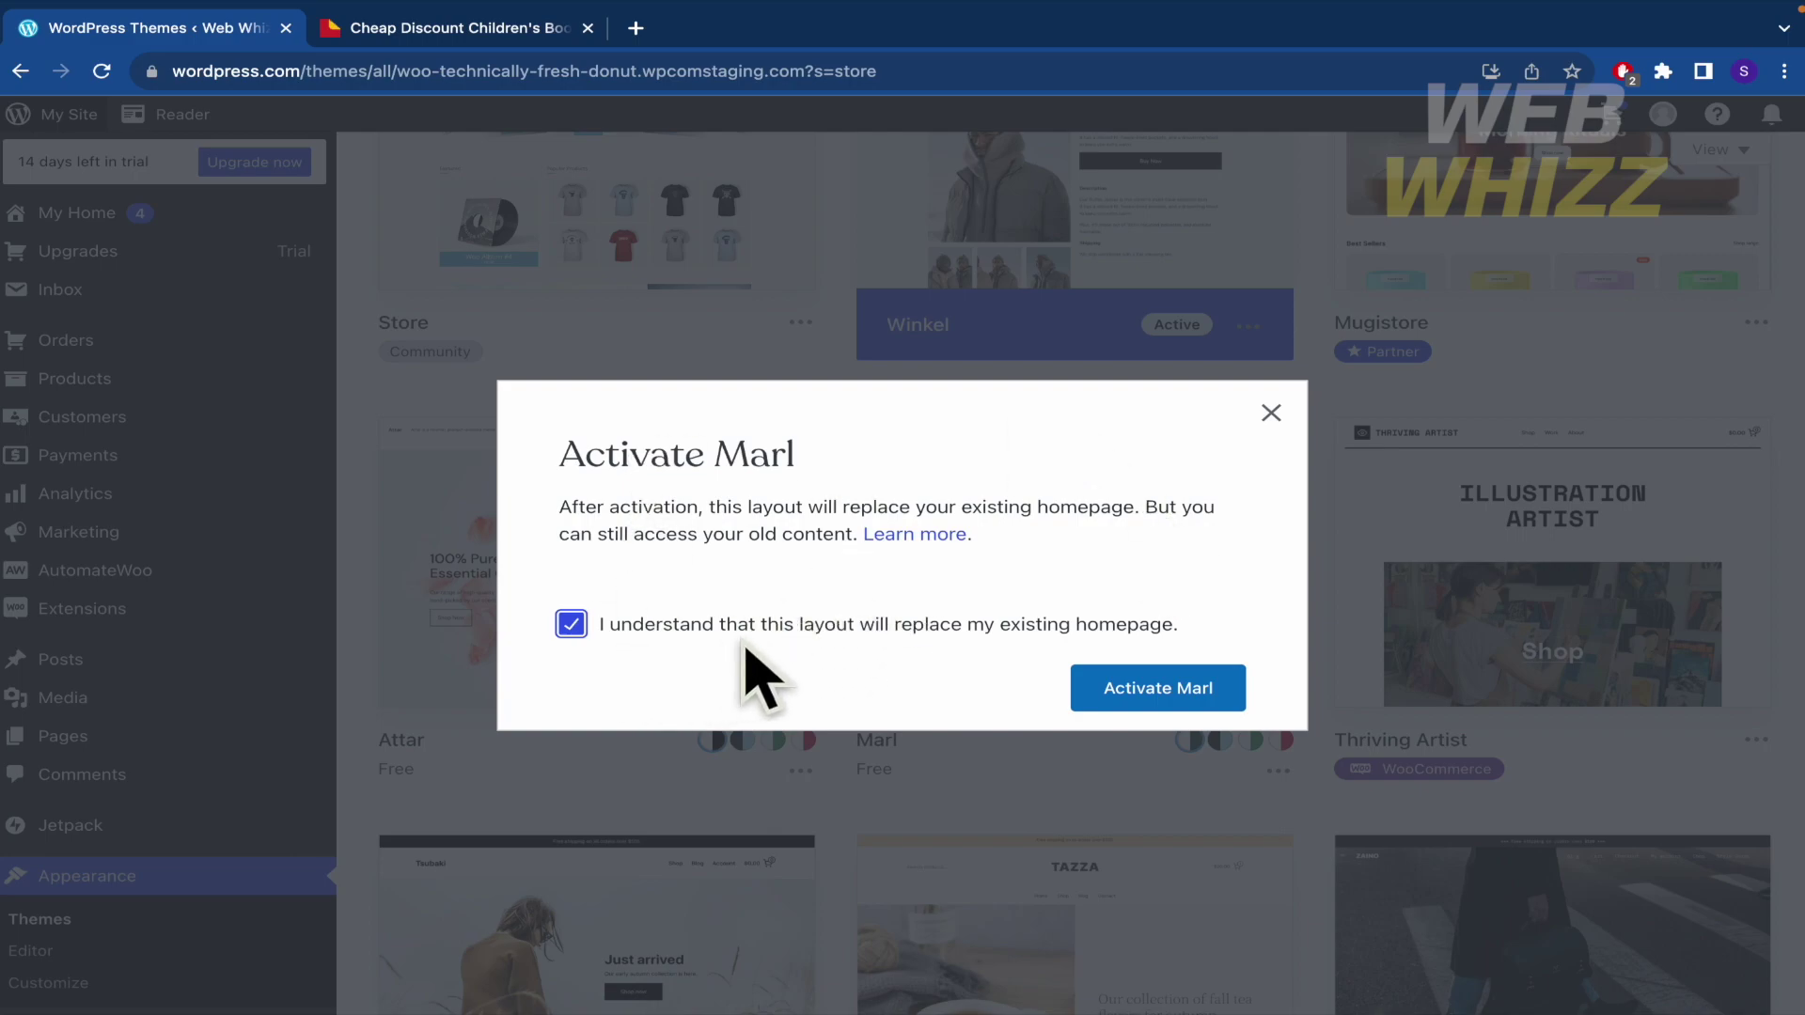
{"action": "left_click", "coordinate": [1156, 693]}
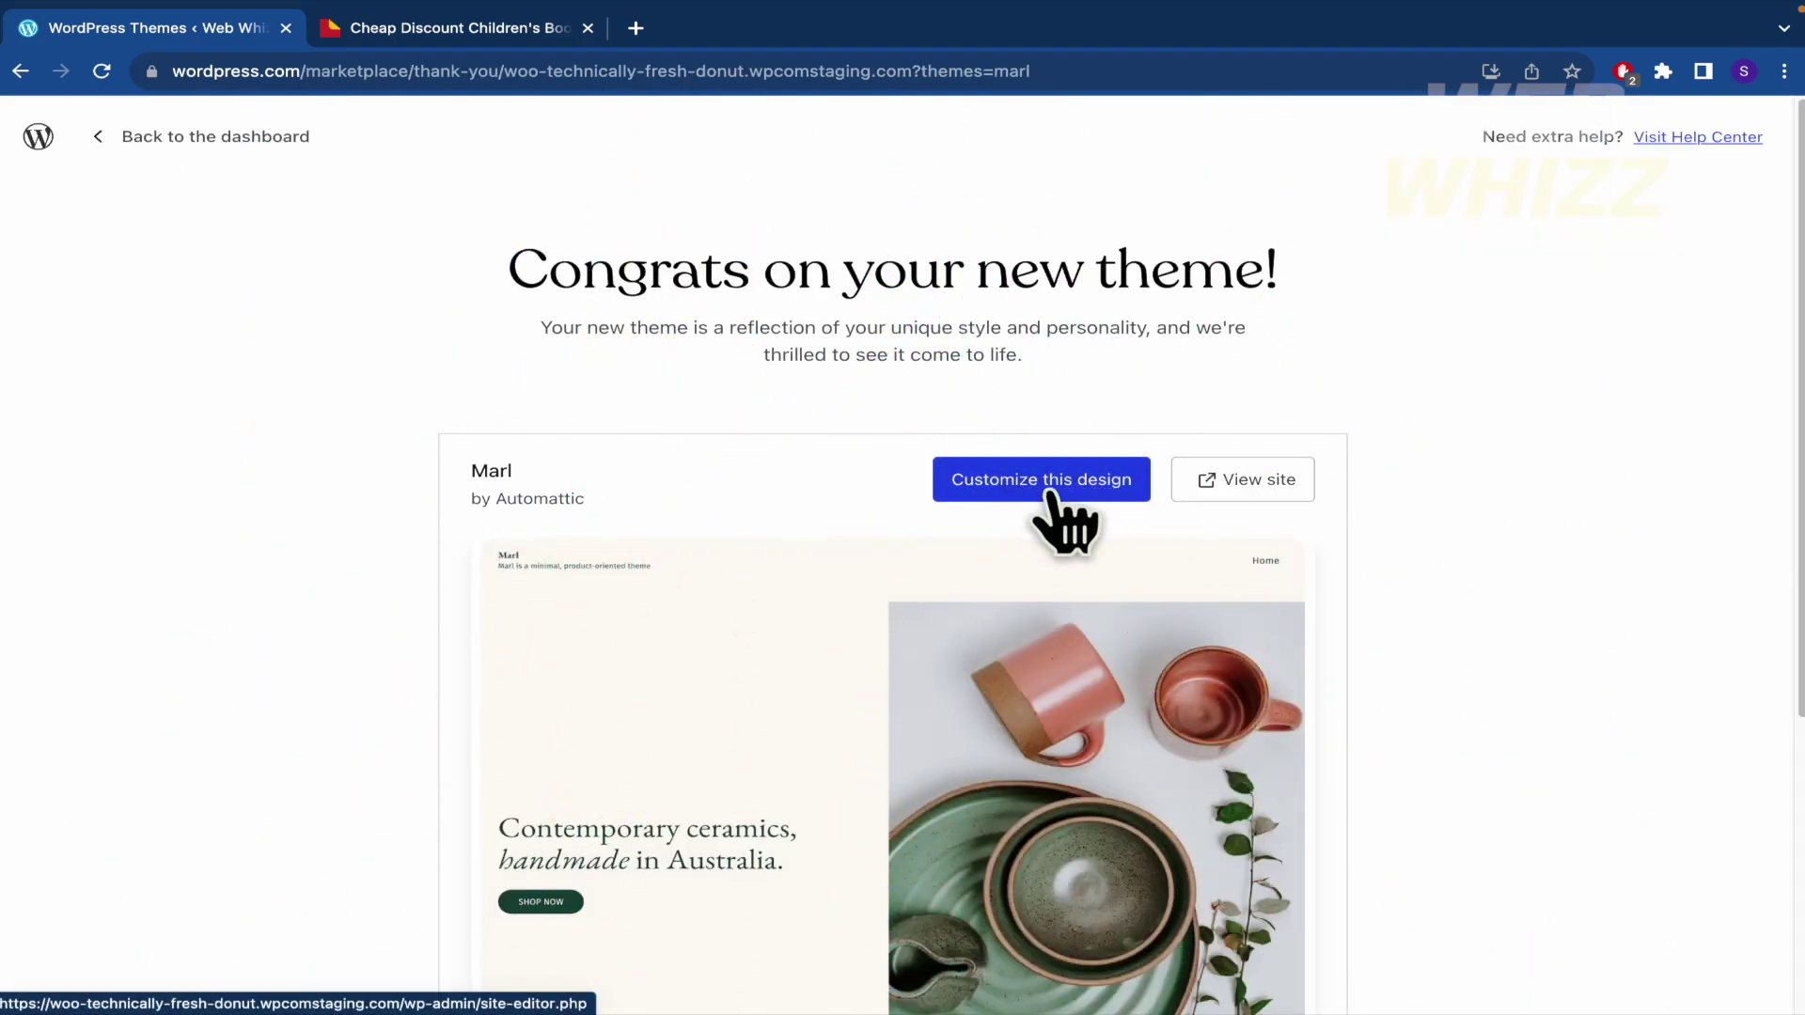
{"action": "left_click", "coordinate": [1053, 489]}
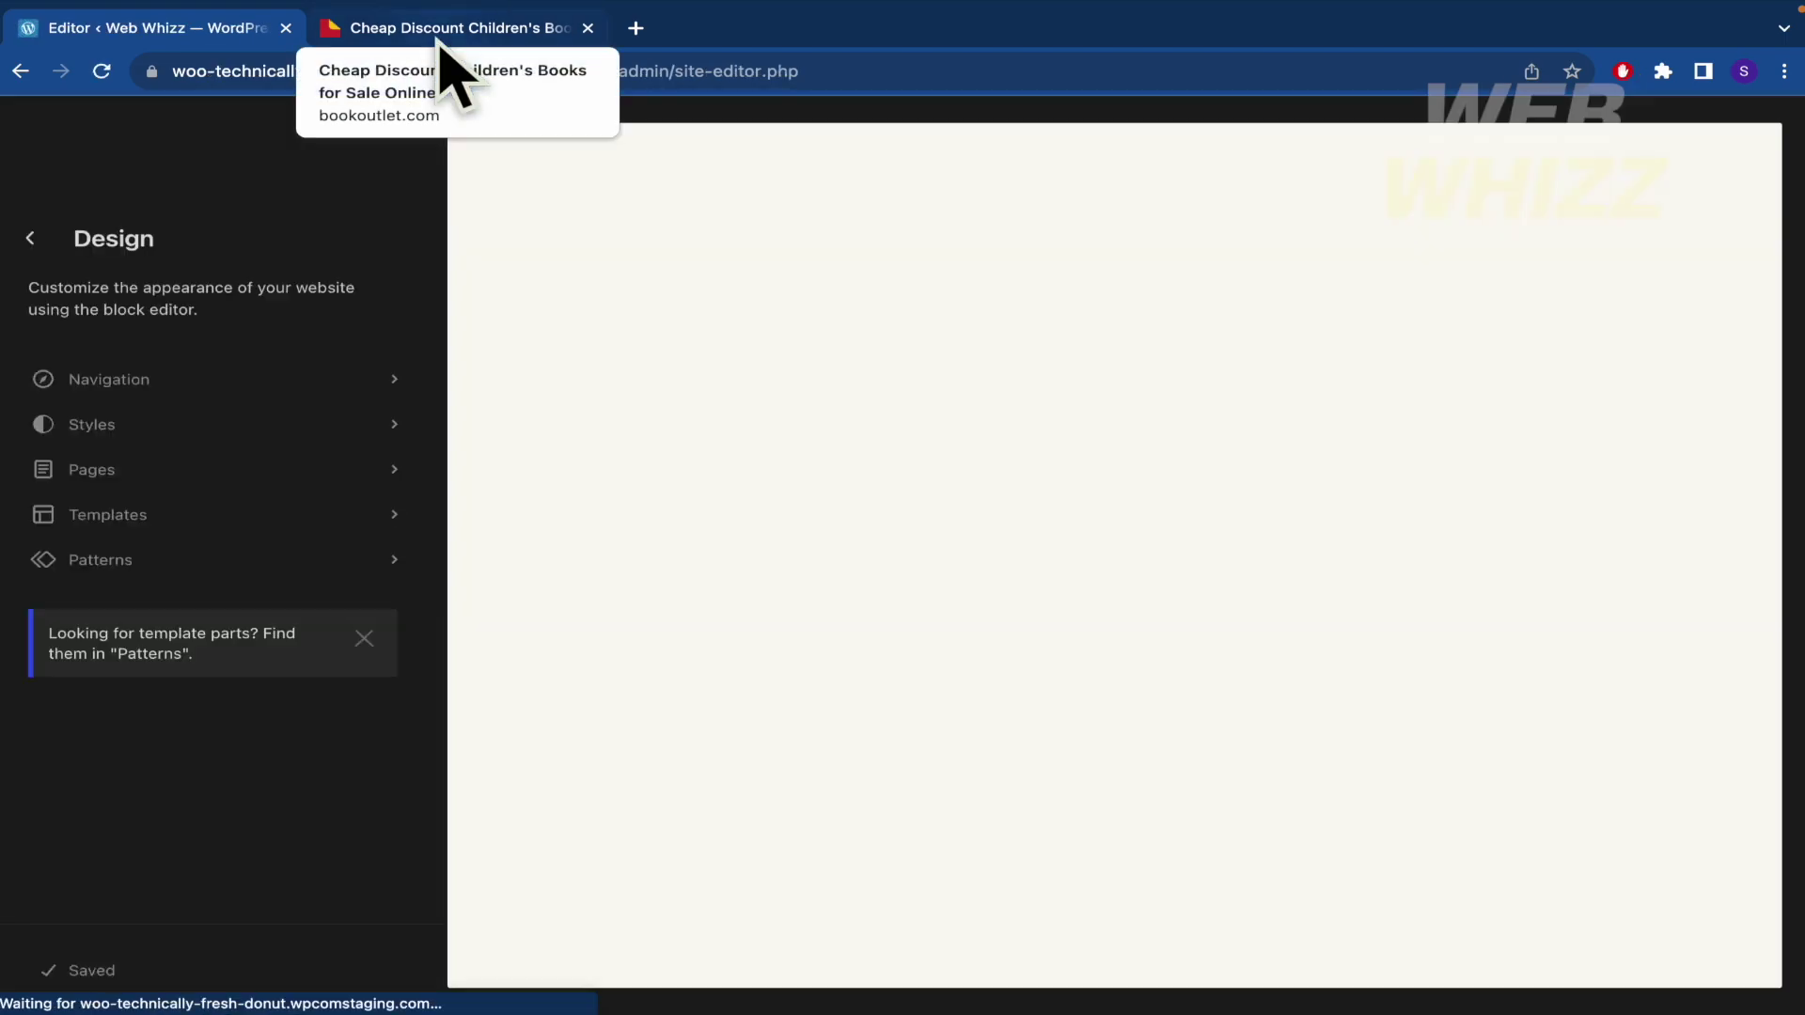
{"action": "left_click", "coordinate": [438, 42]}
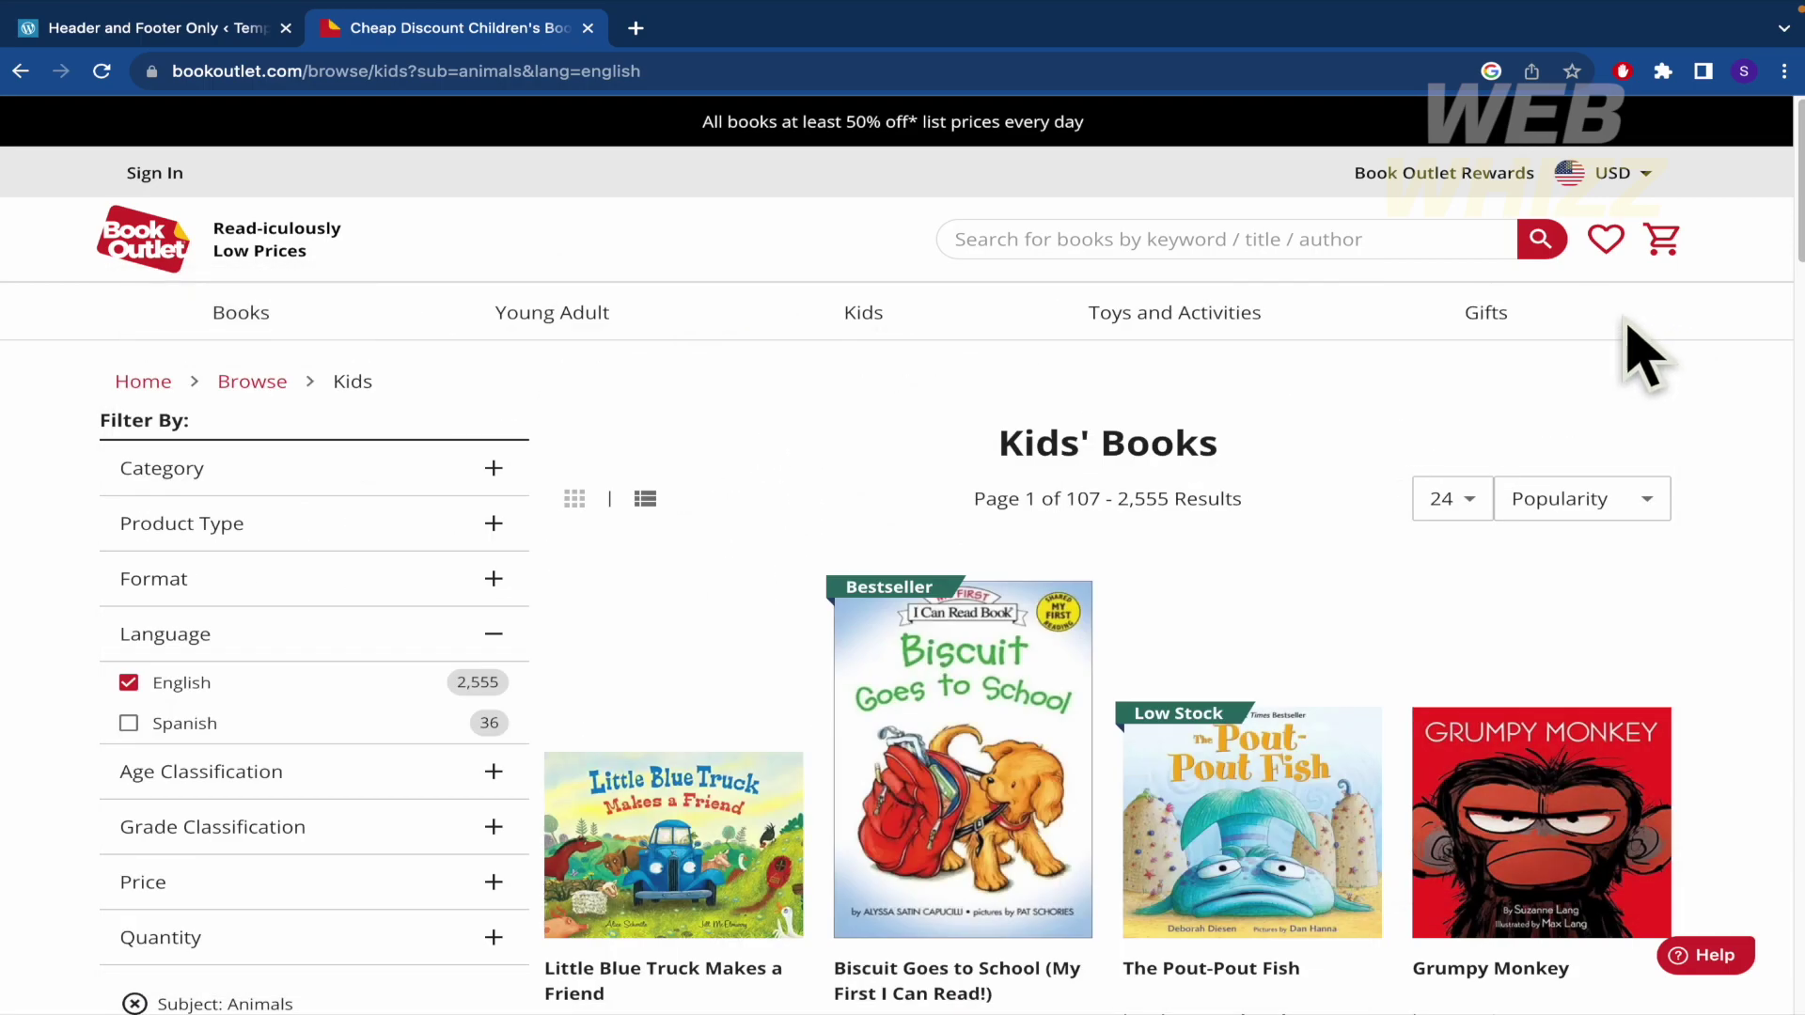
{"action": "left_click", "coordinate": [77, 27]}
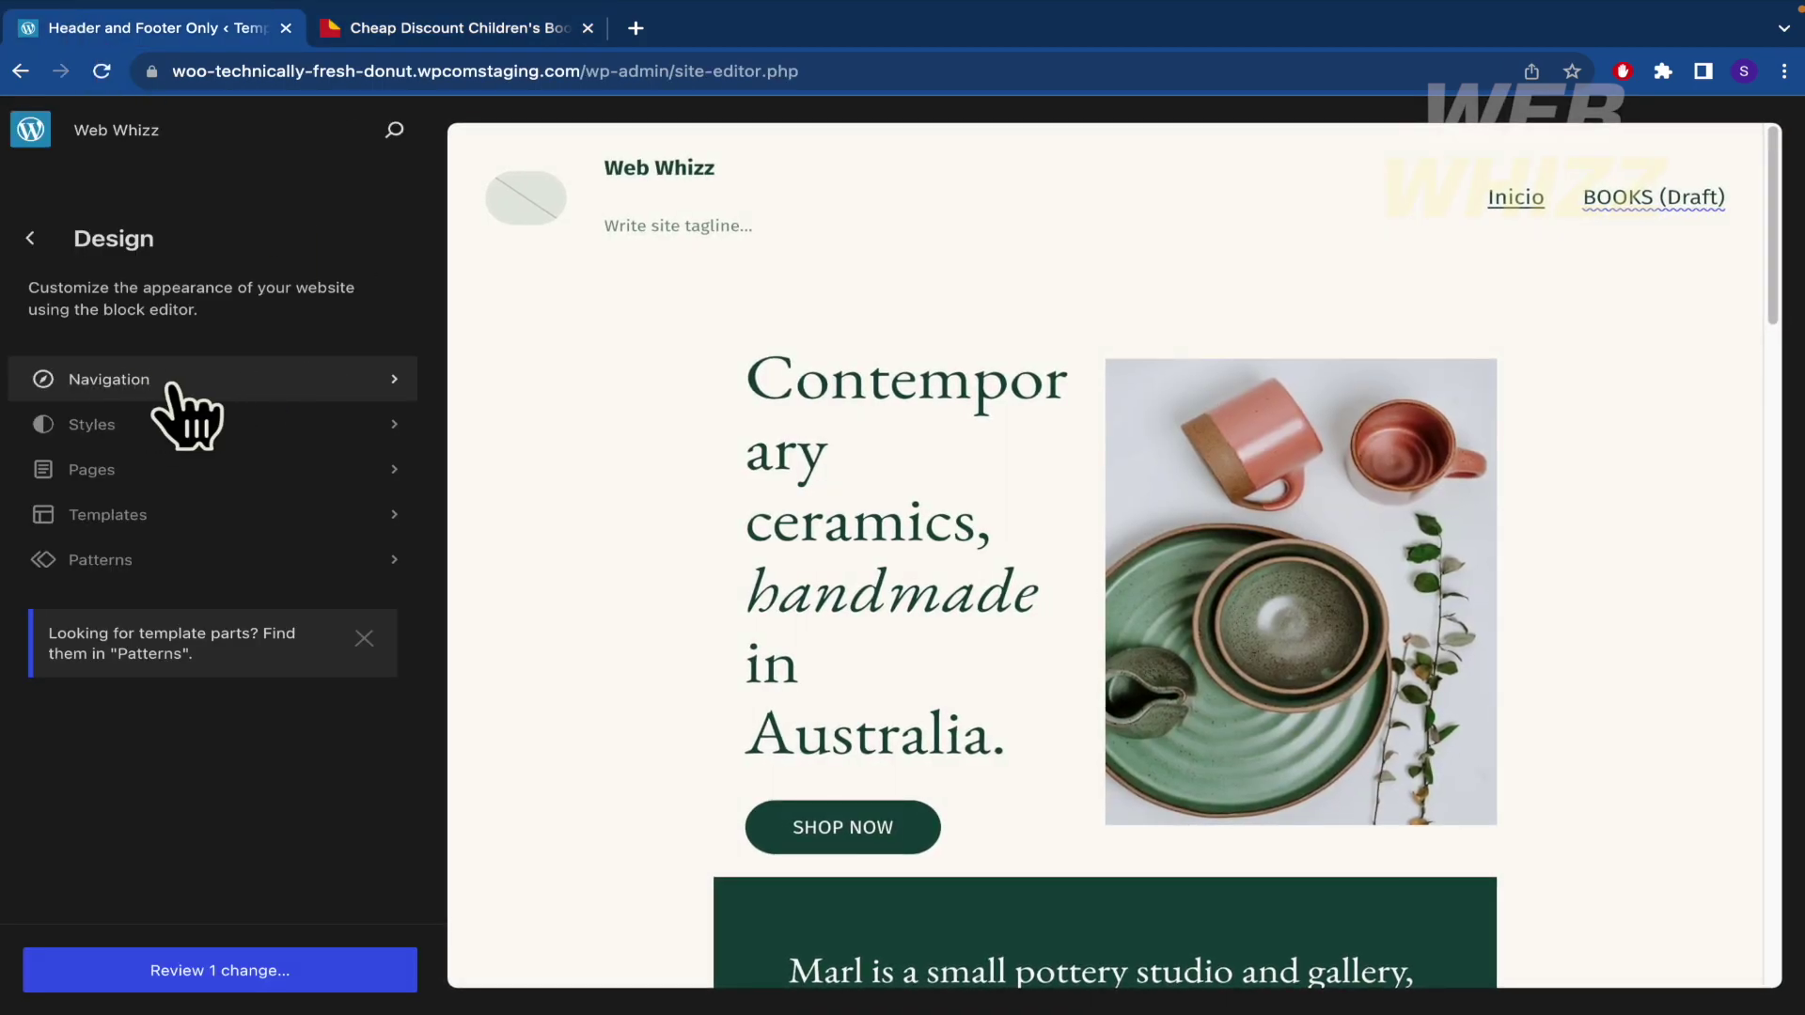
Move the draft BOOKS page to the Trash from the site editor's Pages list.
{"action": "left_click", "coordinate": [156, 472]}
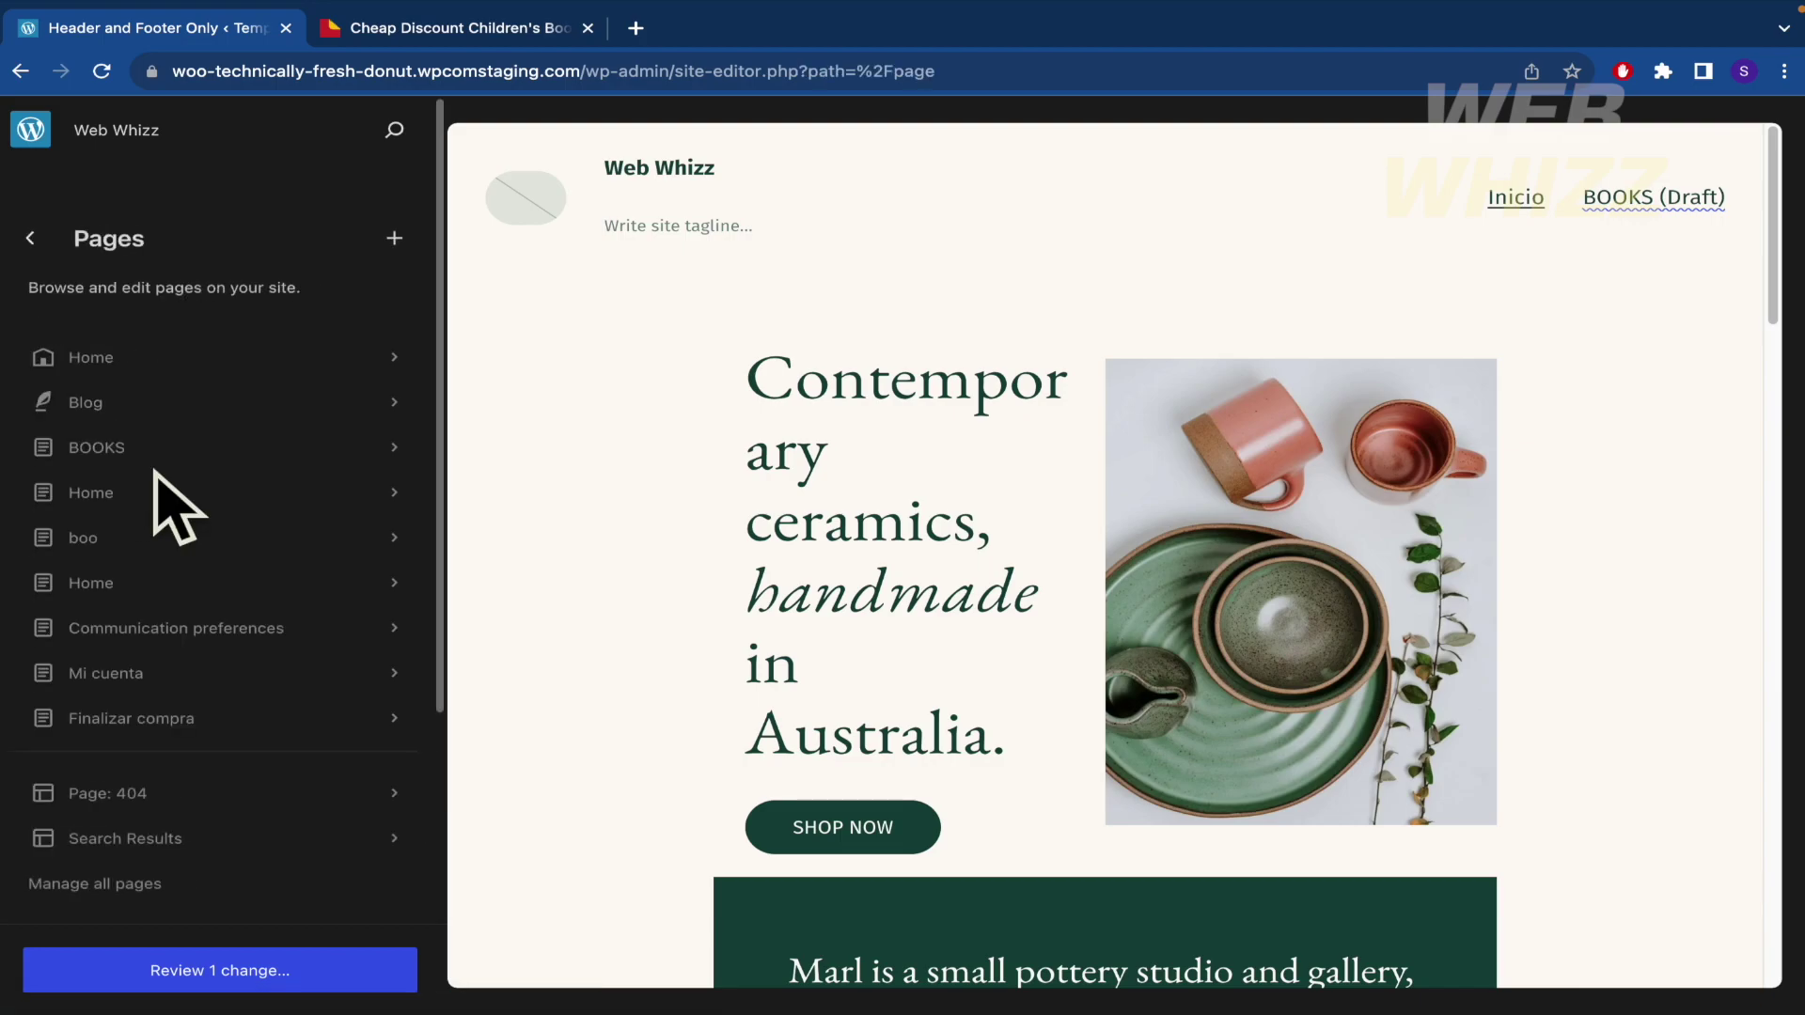
{"action": "scroll", "coordinate": [282, 583], "scroll_direction": "down", "scroll_amount": 1}
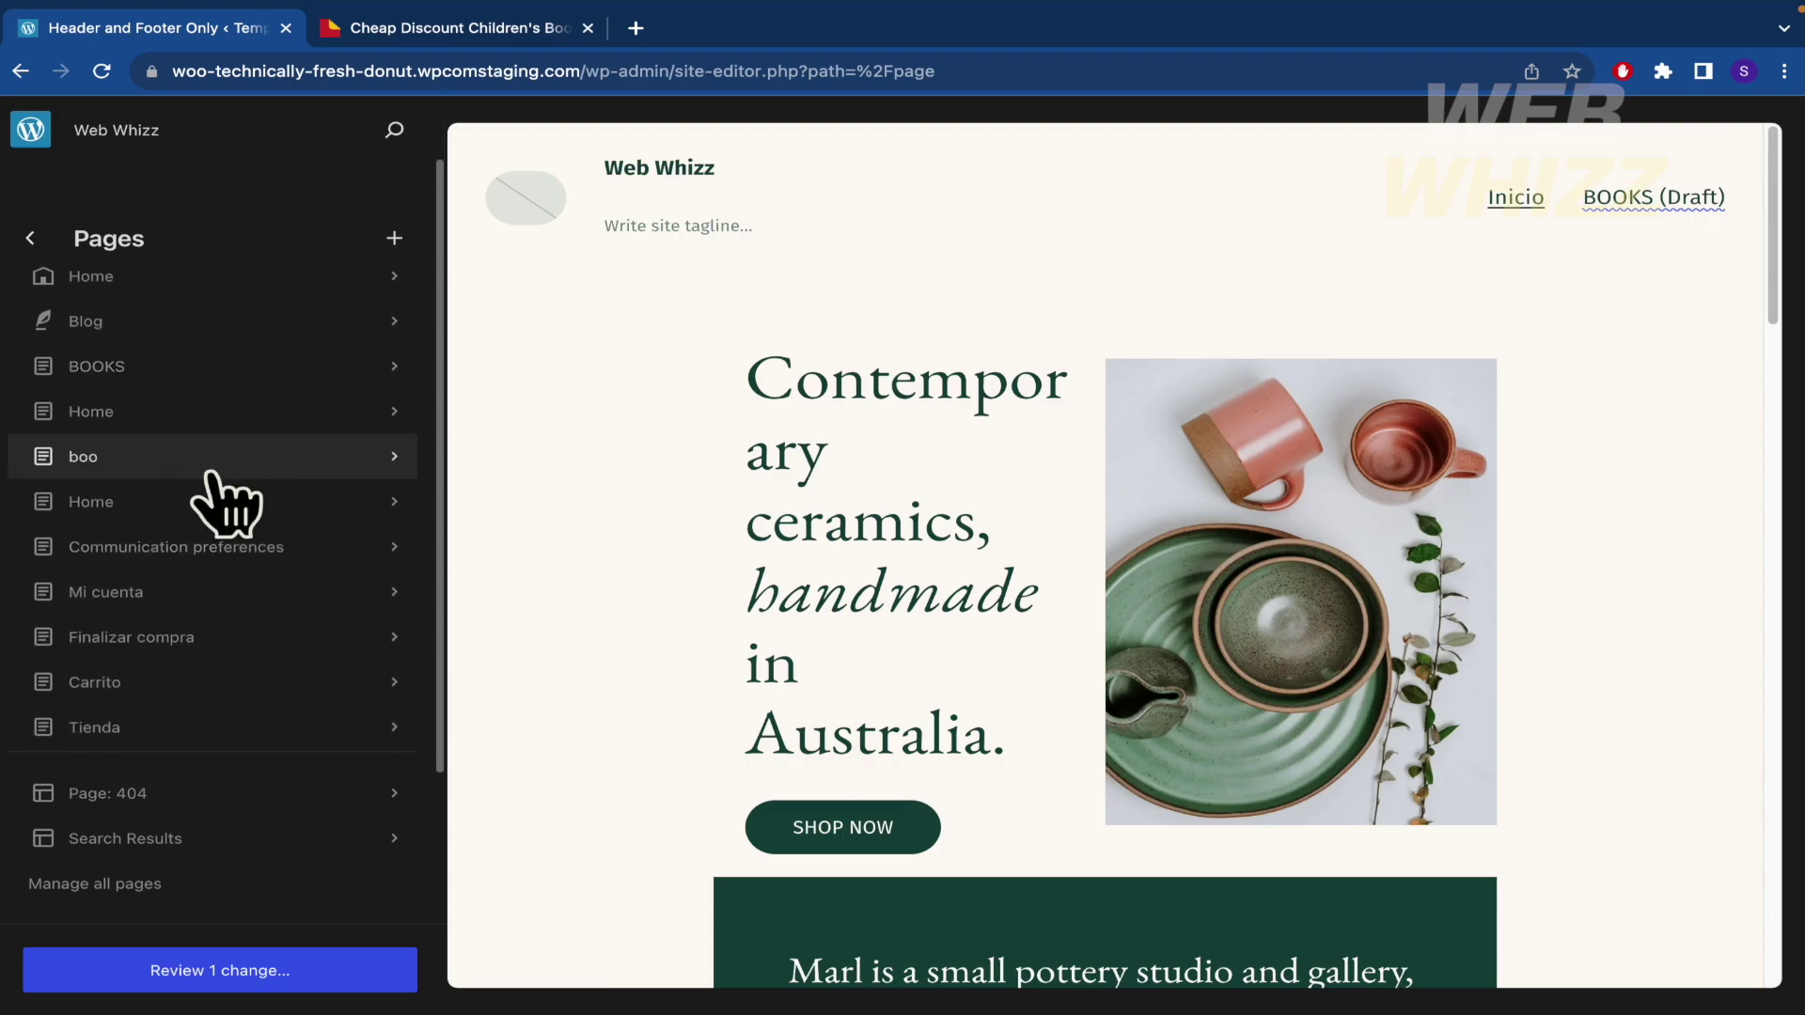
{"action": "scroll", "coordinate": [226, 503], "scroll_direction": "down", "scroll_amount": 1}
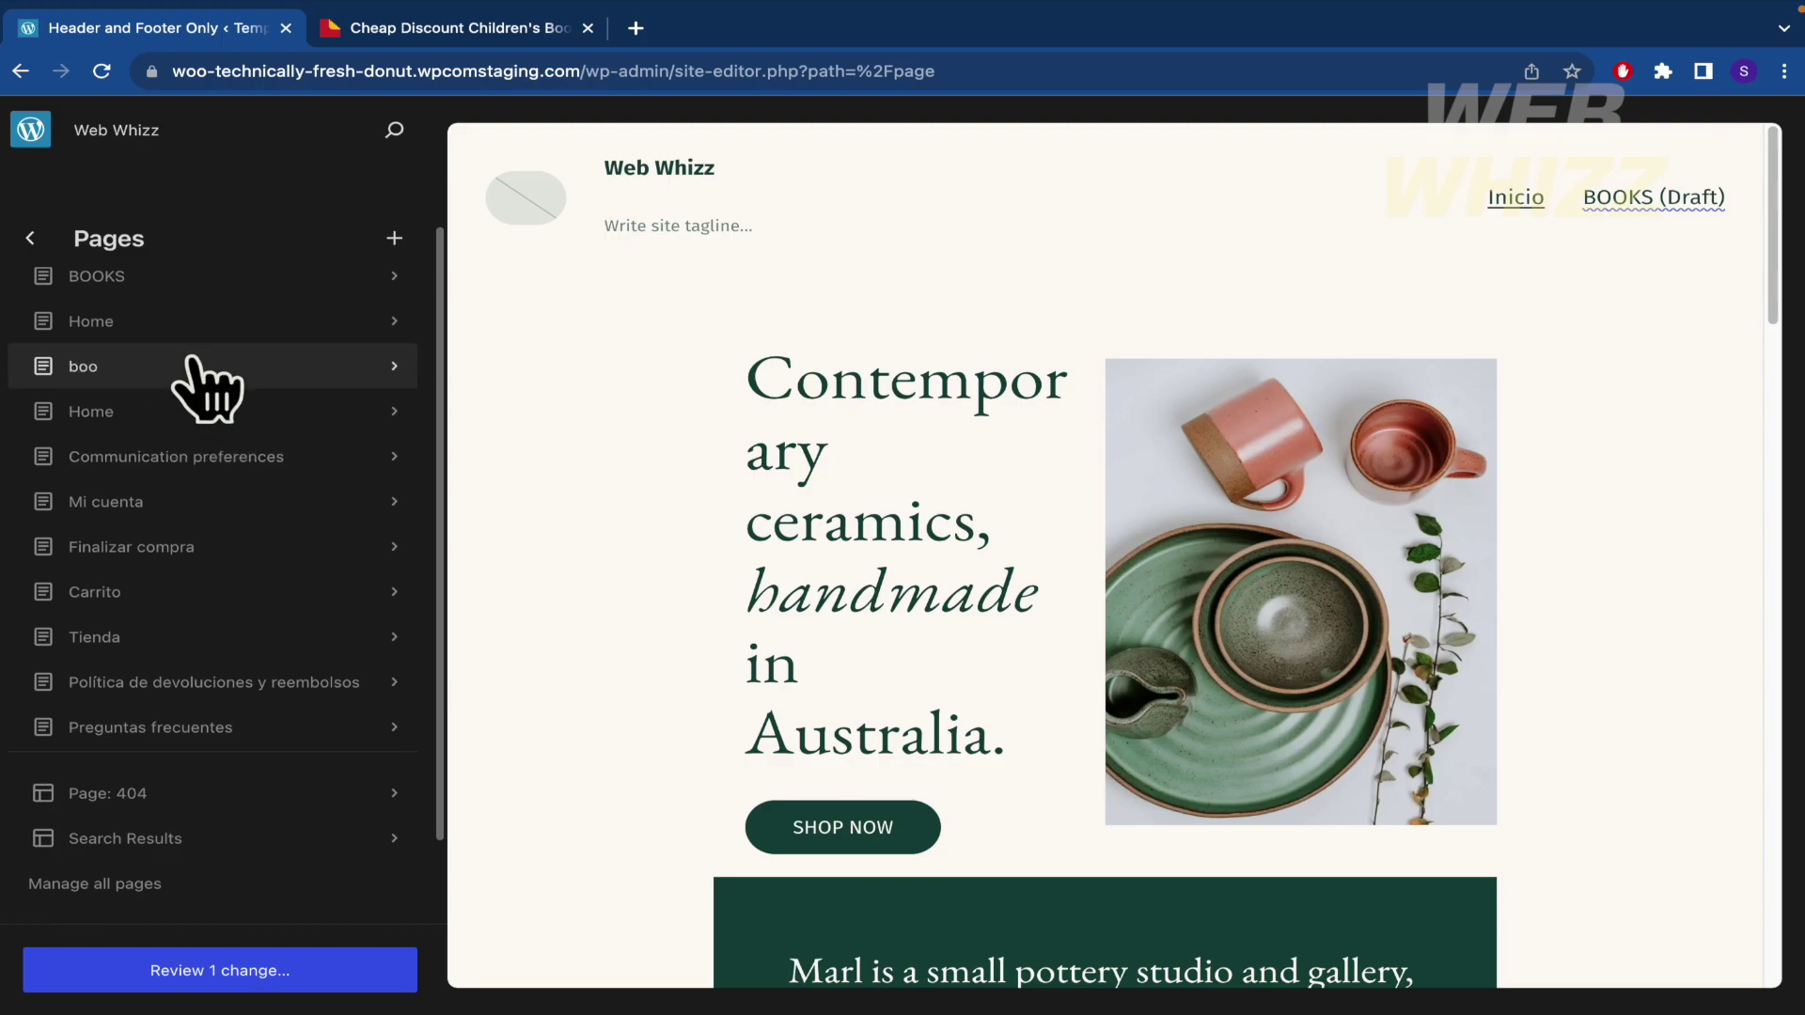
{"action": "scroll", "coordinate": [208, 423], "scroll_direction": "down", "scroll_amount": 1}
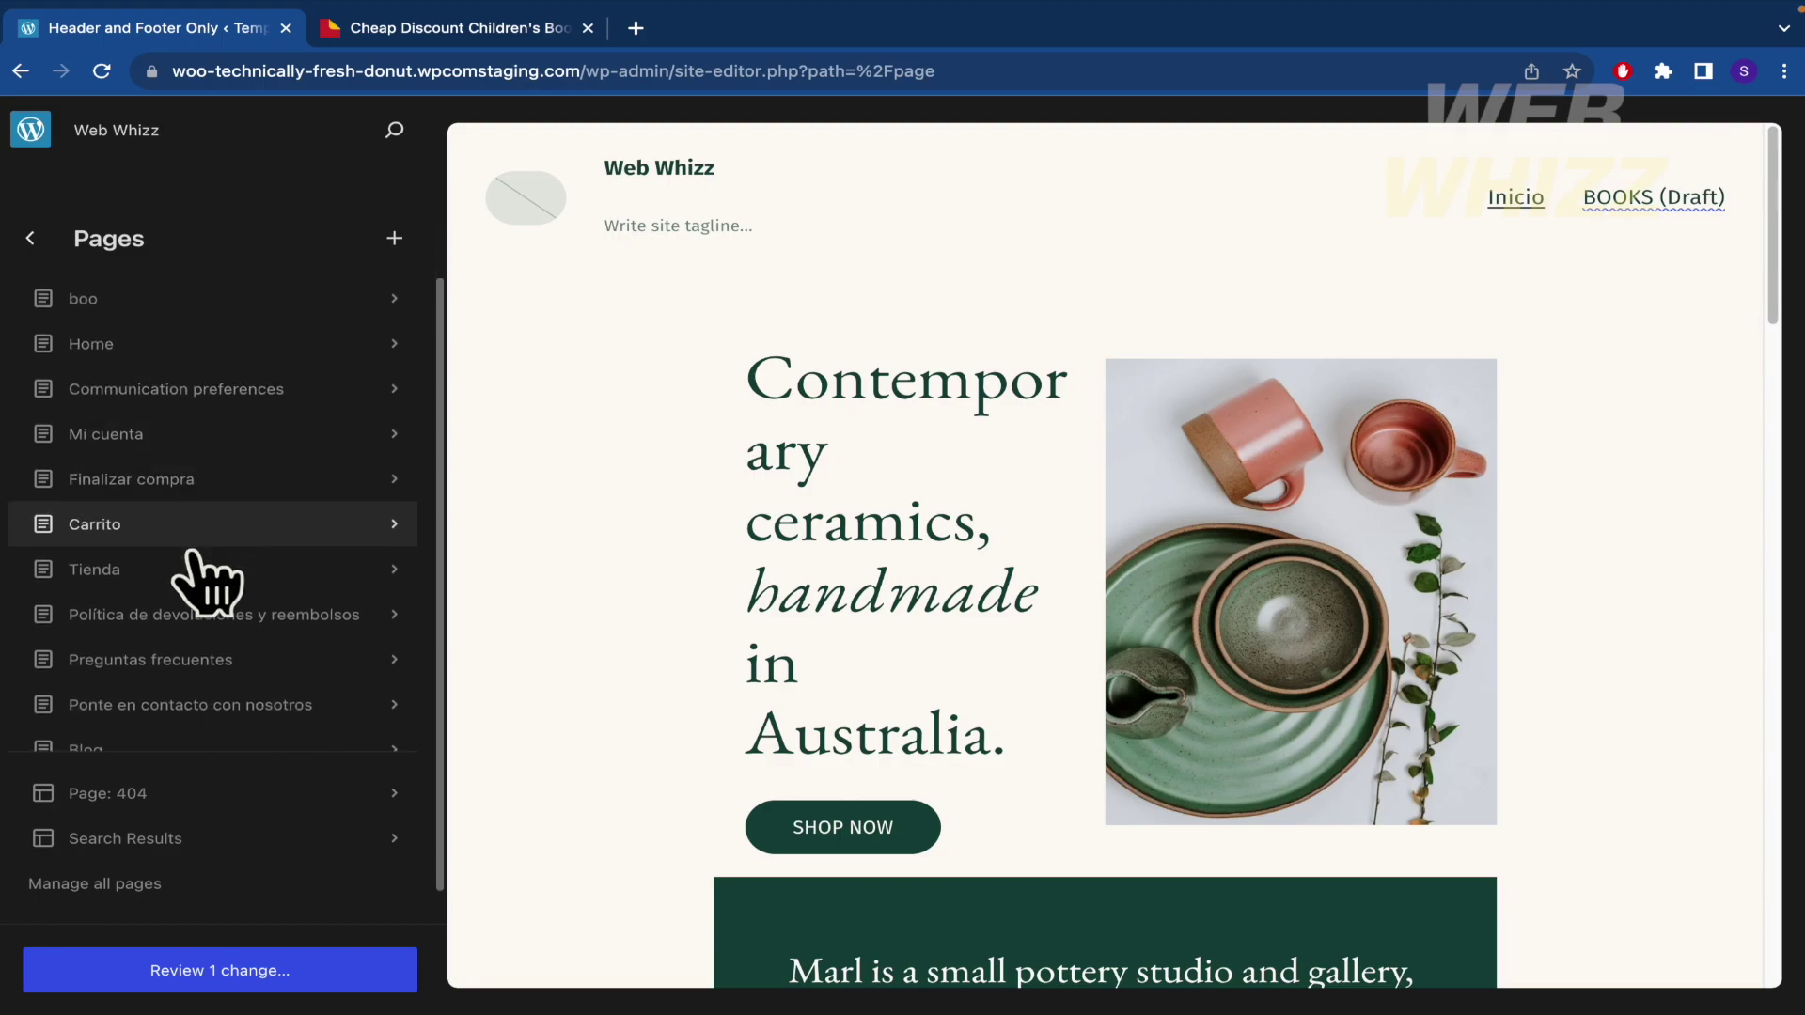
{"action": "scroll", "coordinate": [201, 587], "scroll_direction": "down", "scroll_amount": 1}
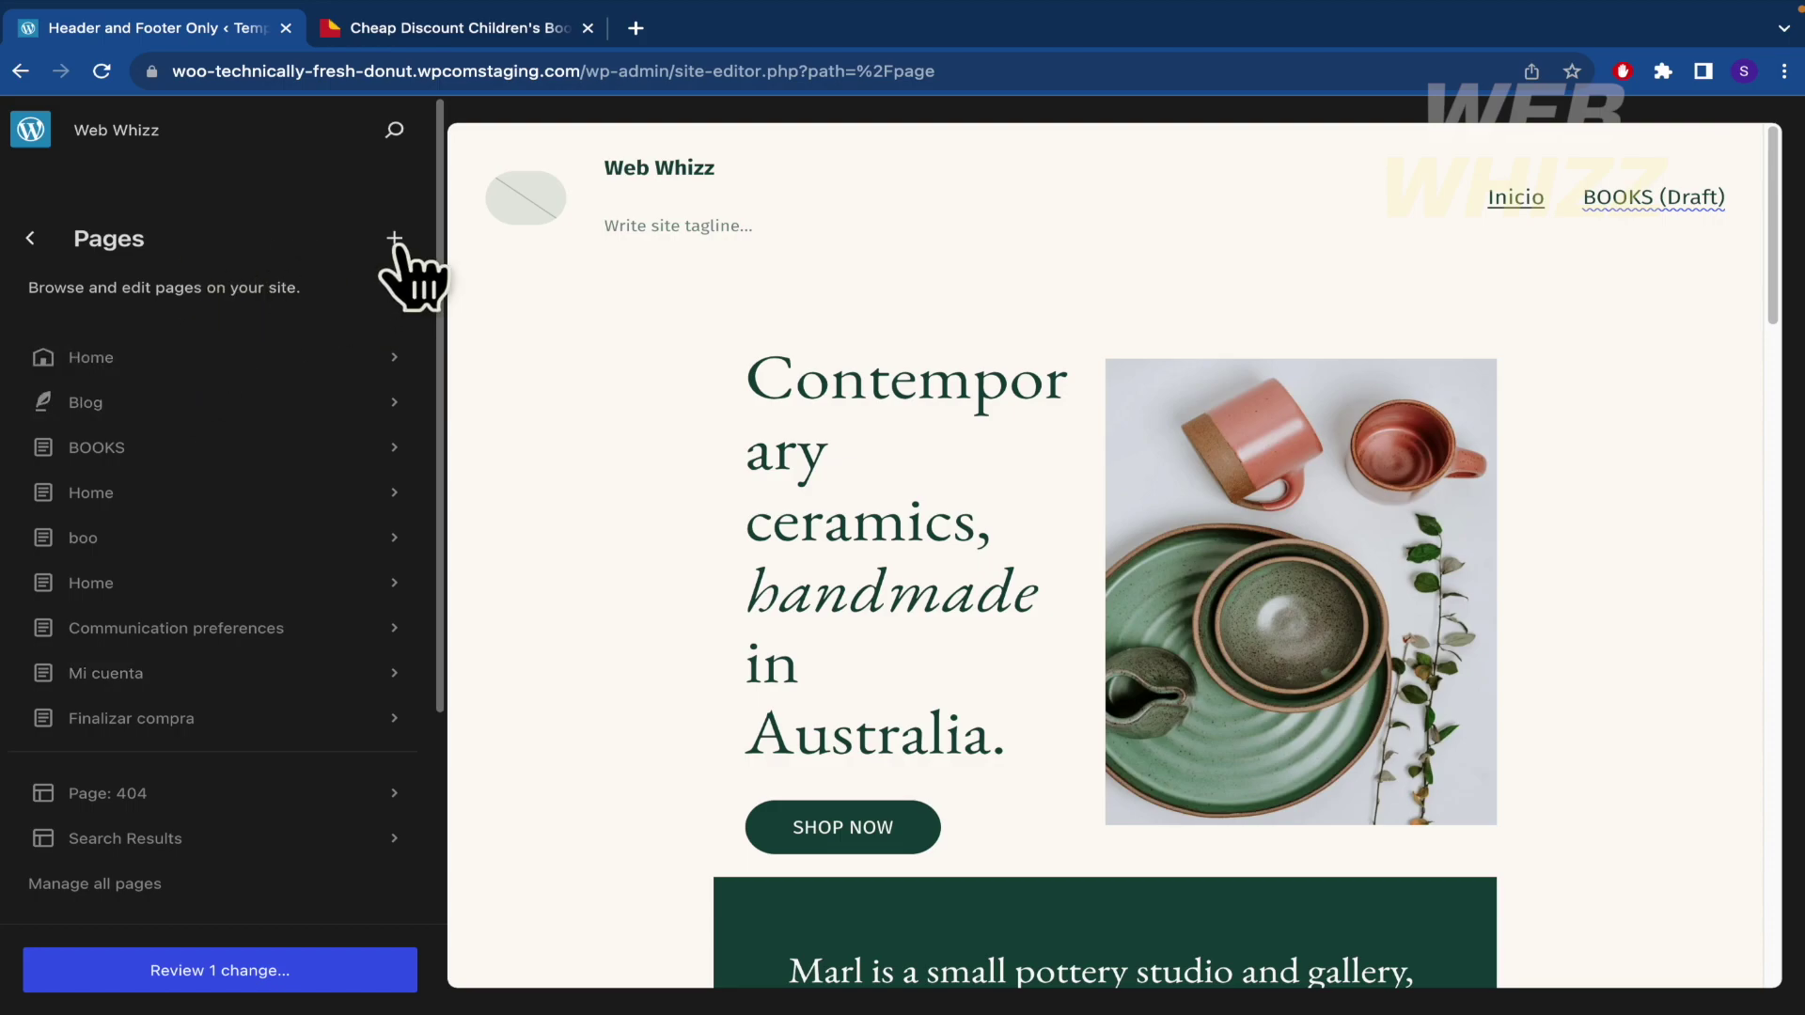
{"action": "left_click", "coordinate": [182, 460]}
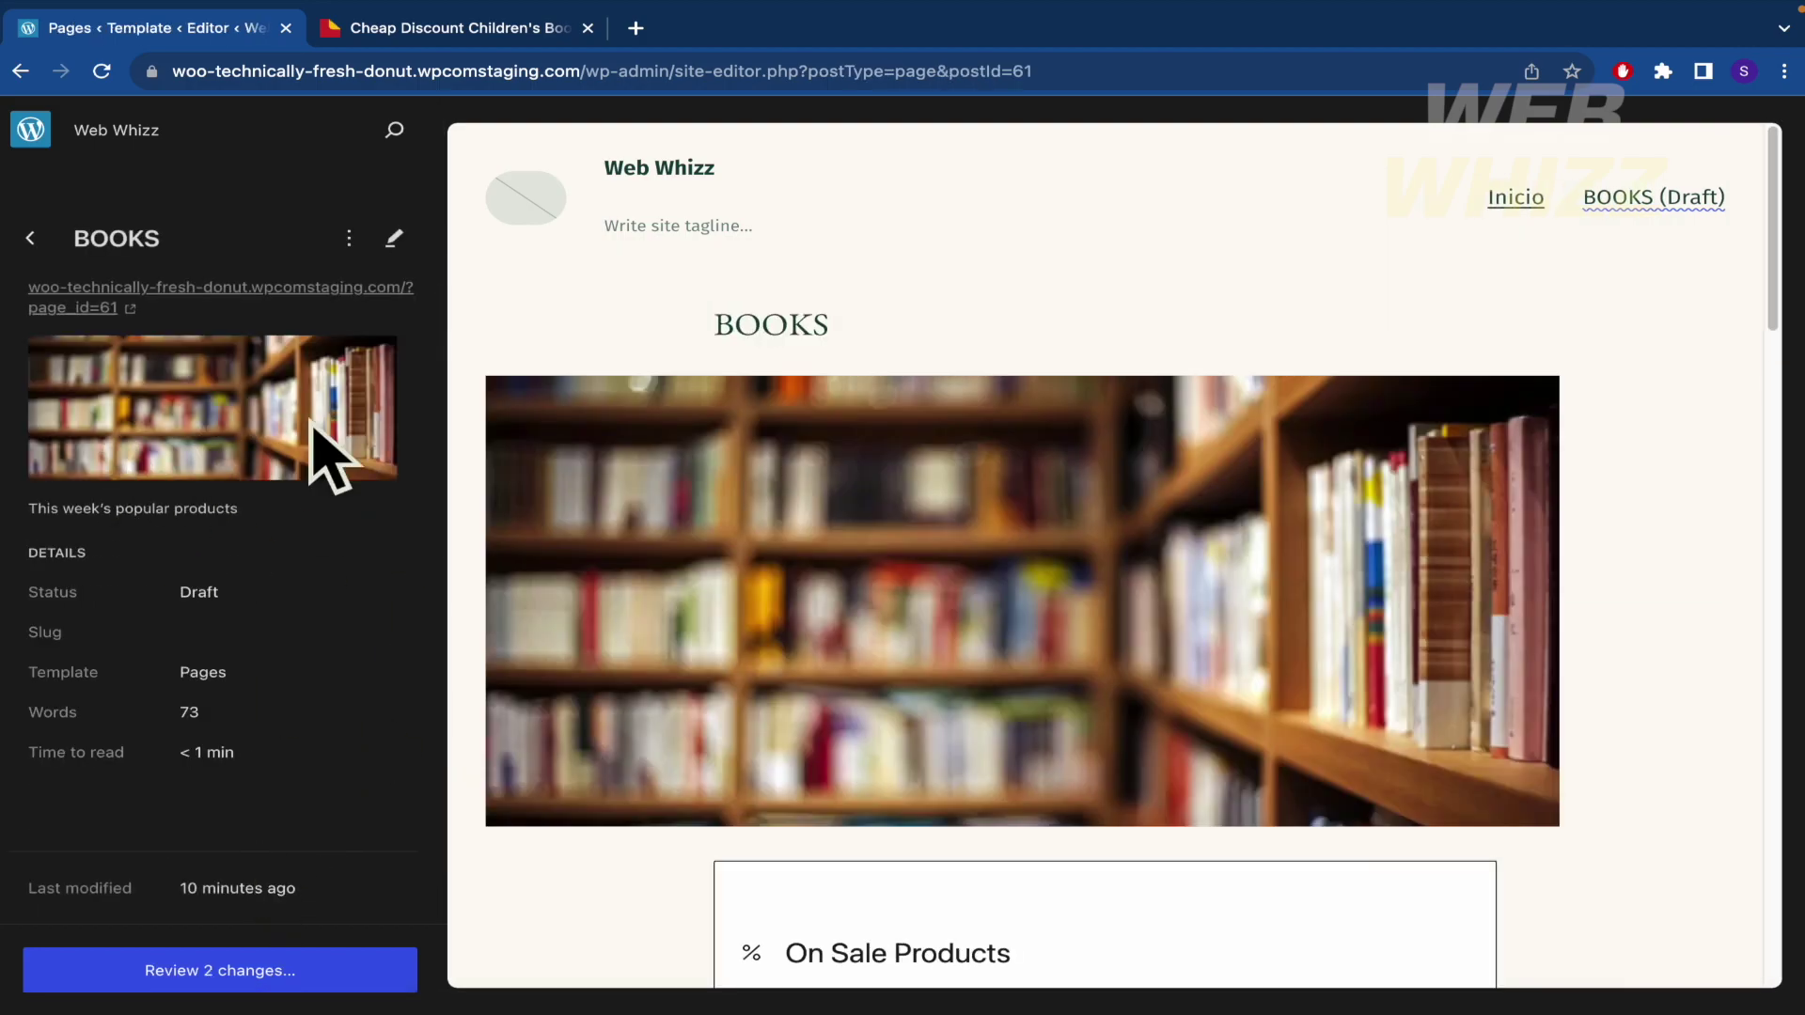
{"action": "left_click", "coordinate": [349, 240]}
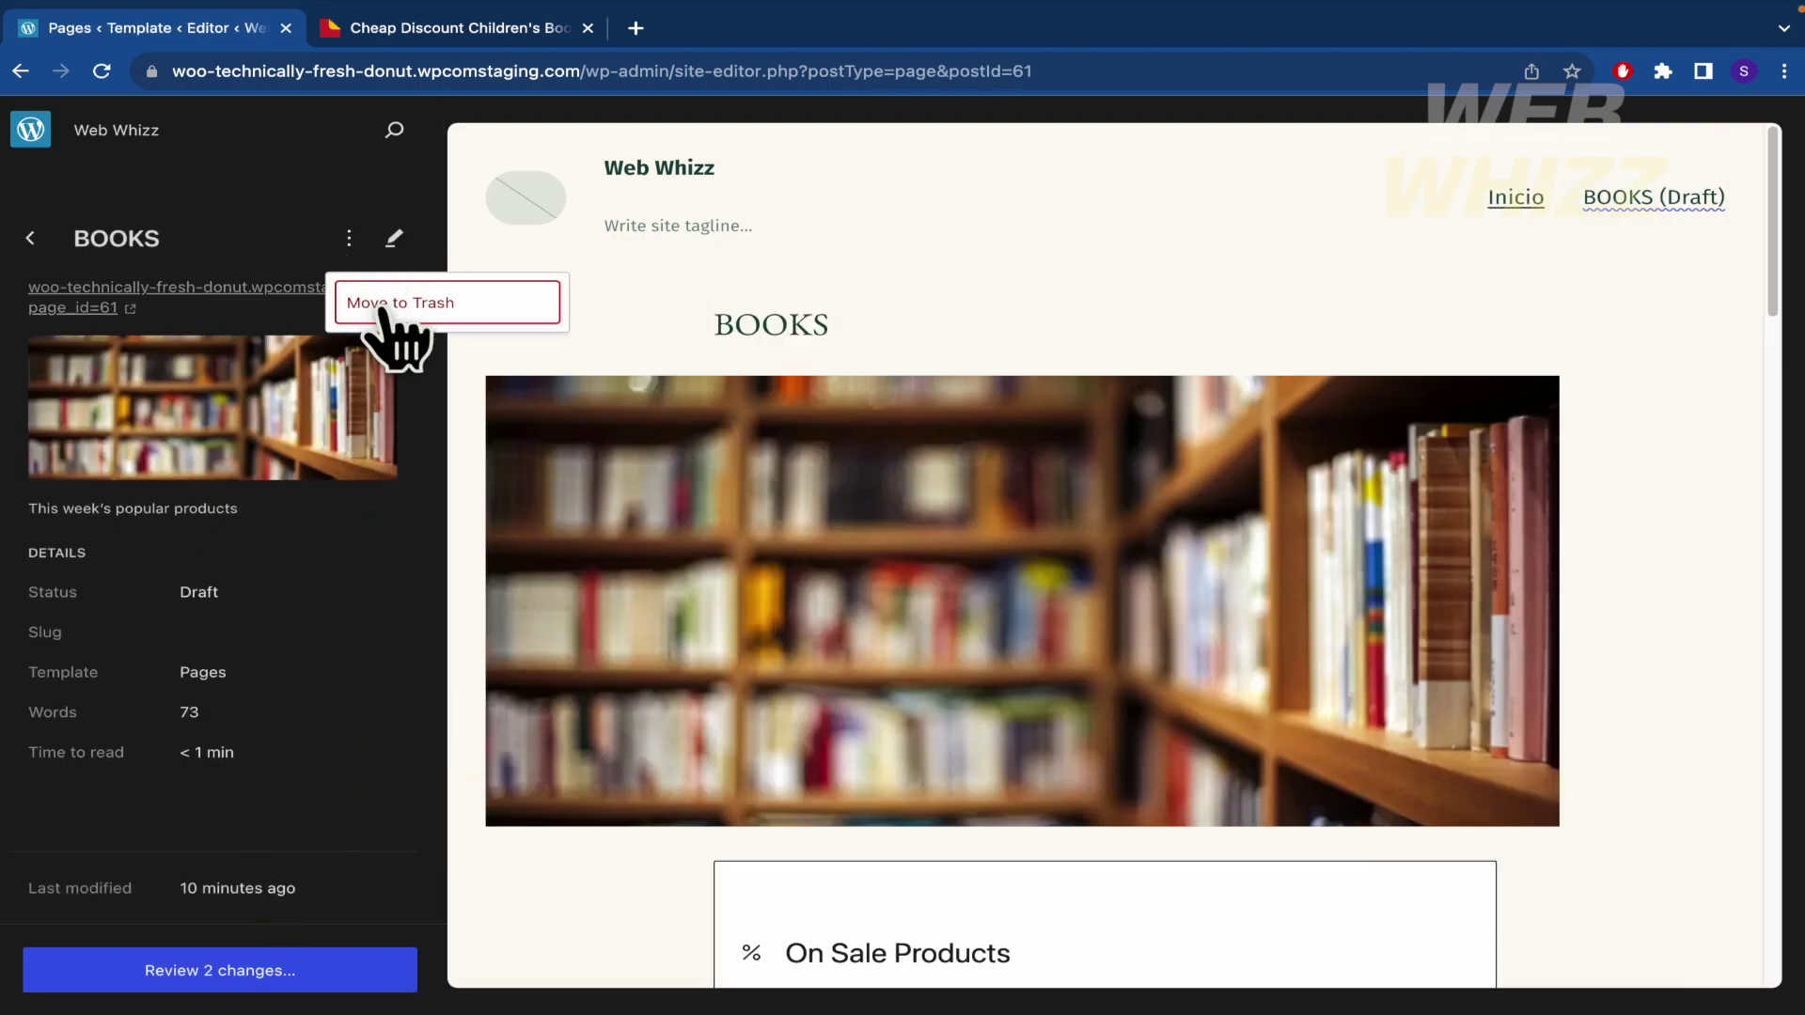
{"action": "left_click", "coordinate": [380, 305]}
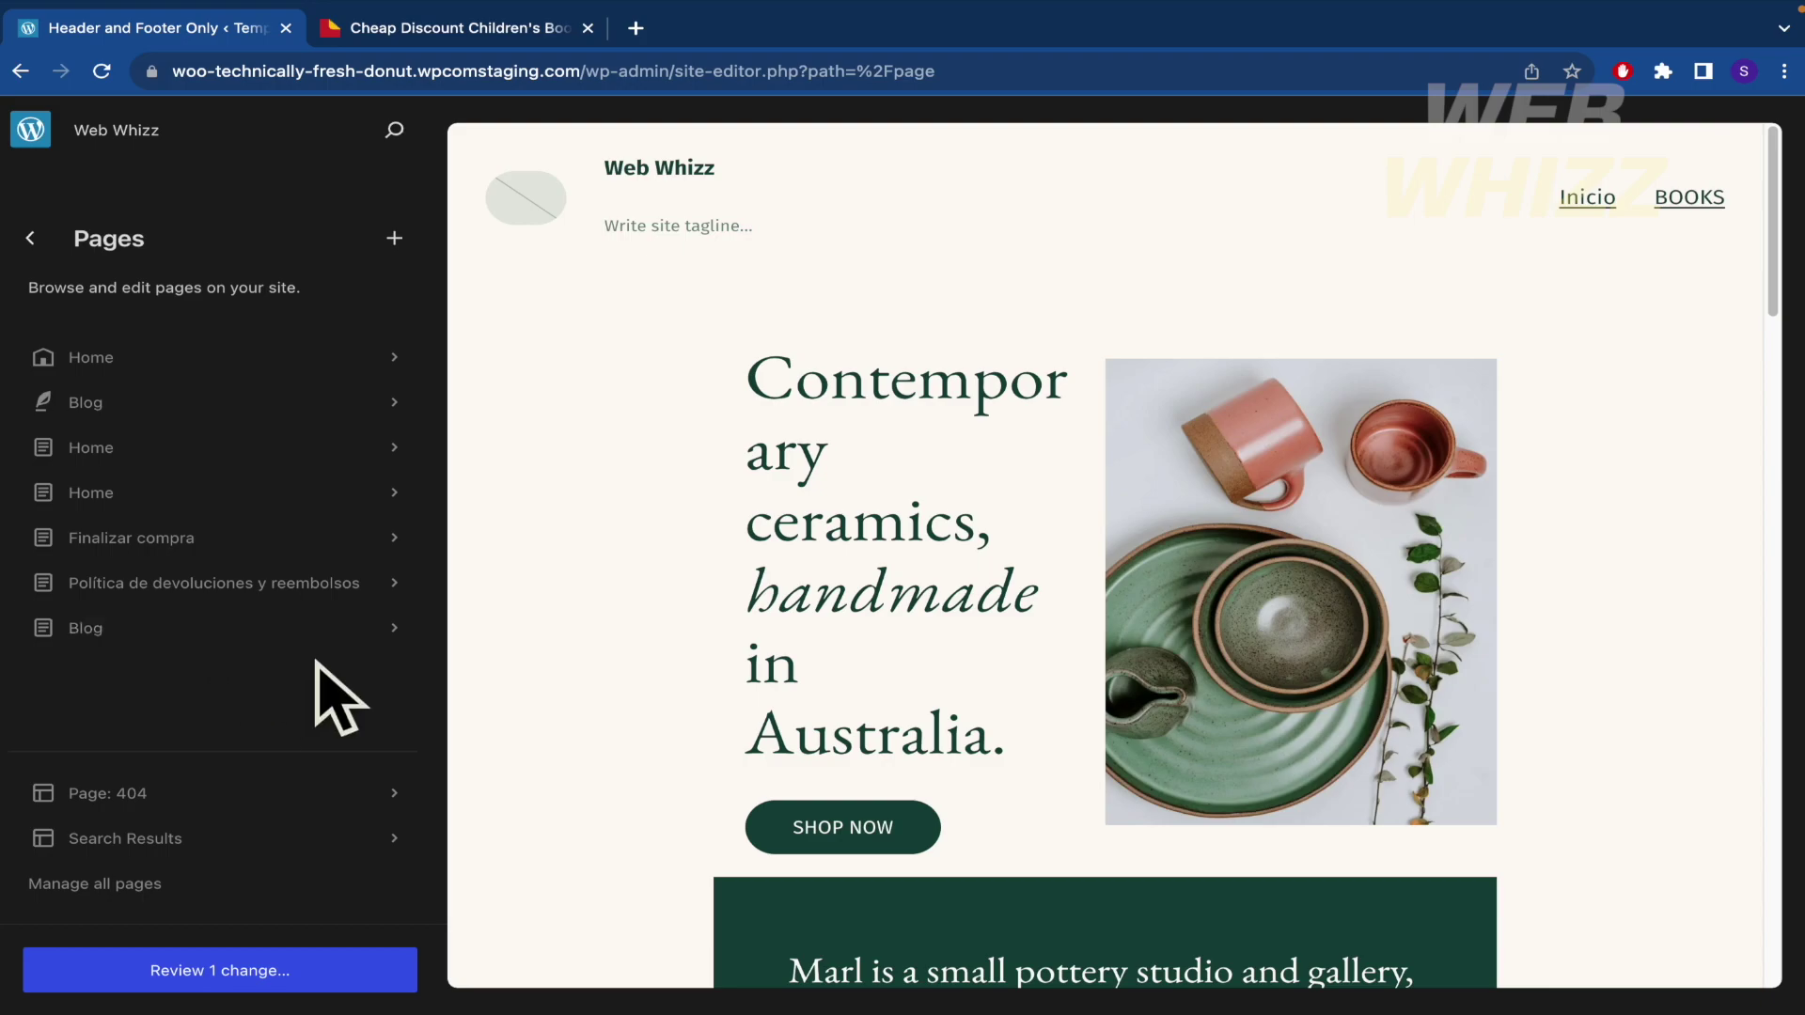
Open the 'Navegación del encabezado' header menu for editing.
{"action": "left_click", "coordinate": [28, 239]}
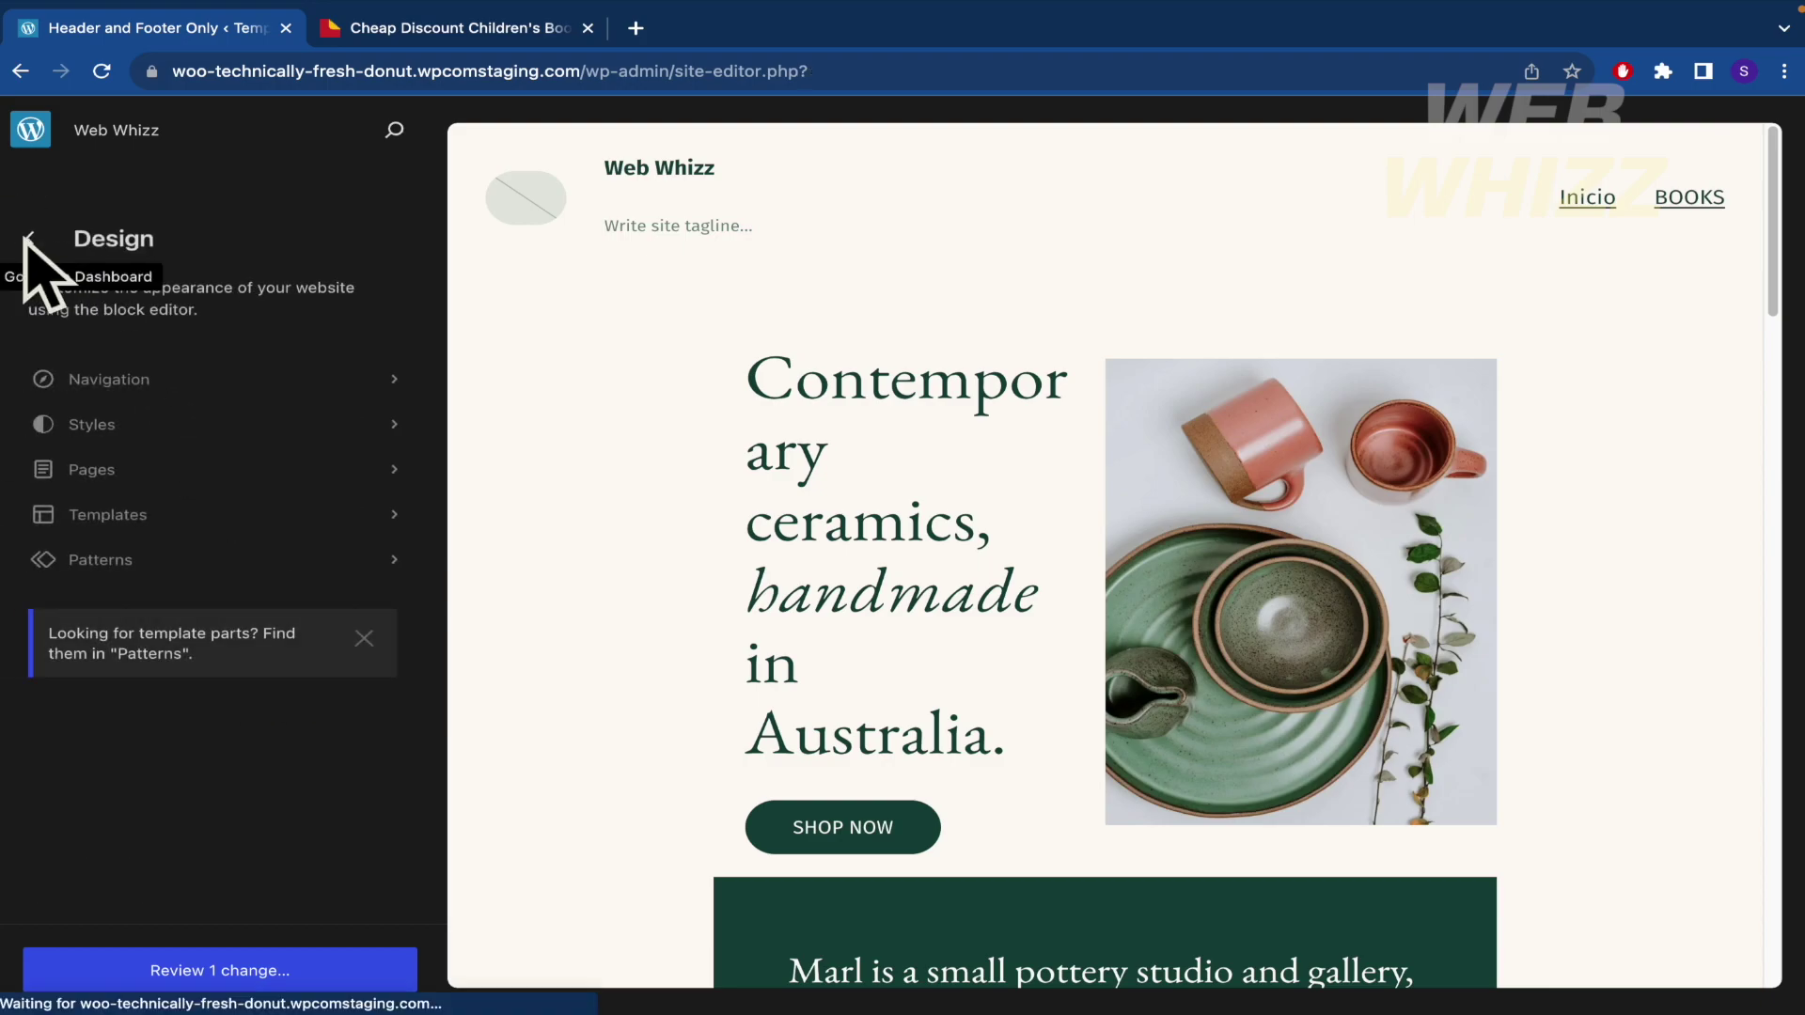
{"action": "left_click", "coordinate": [147, 379]}
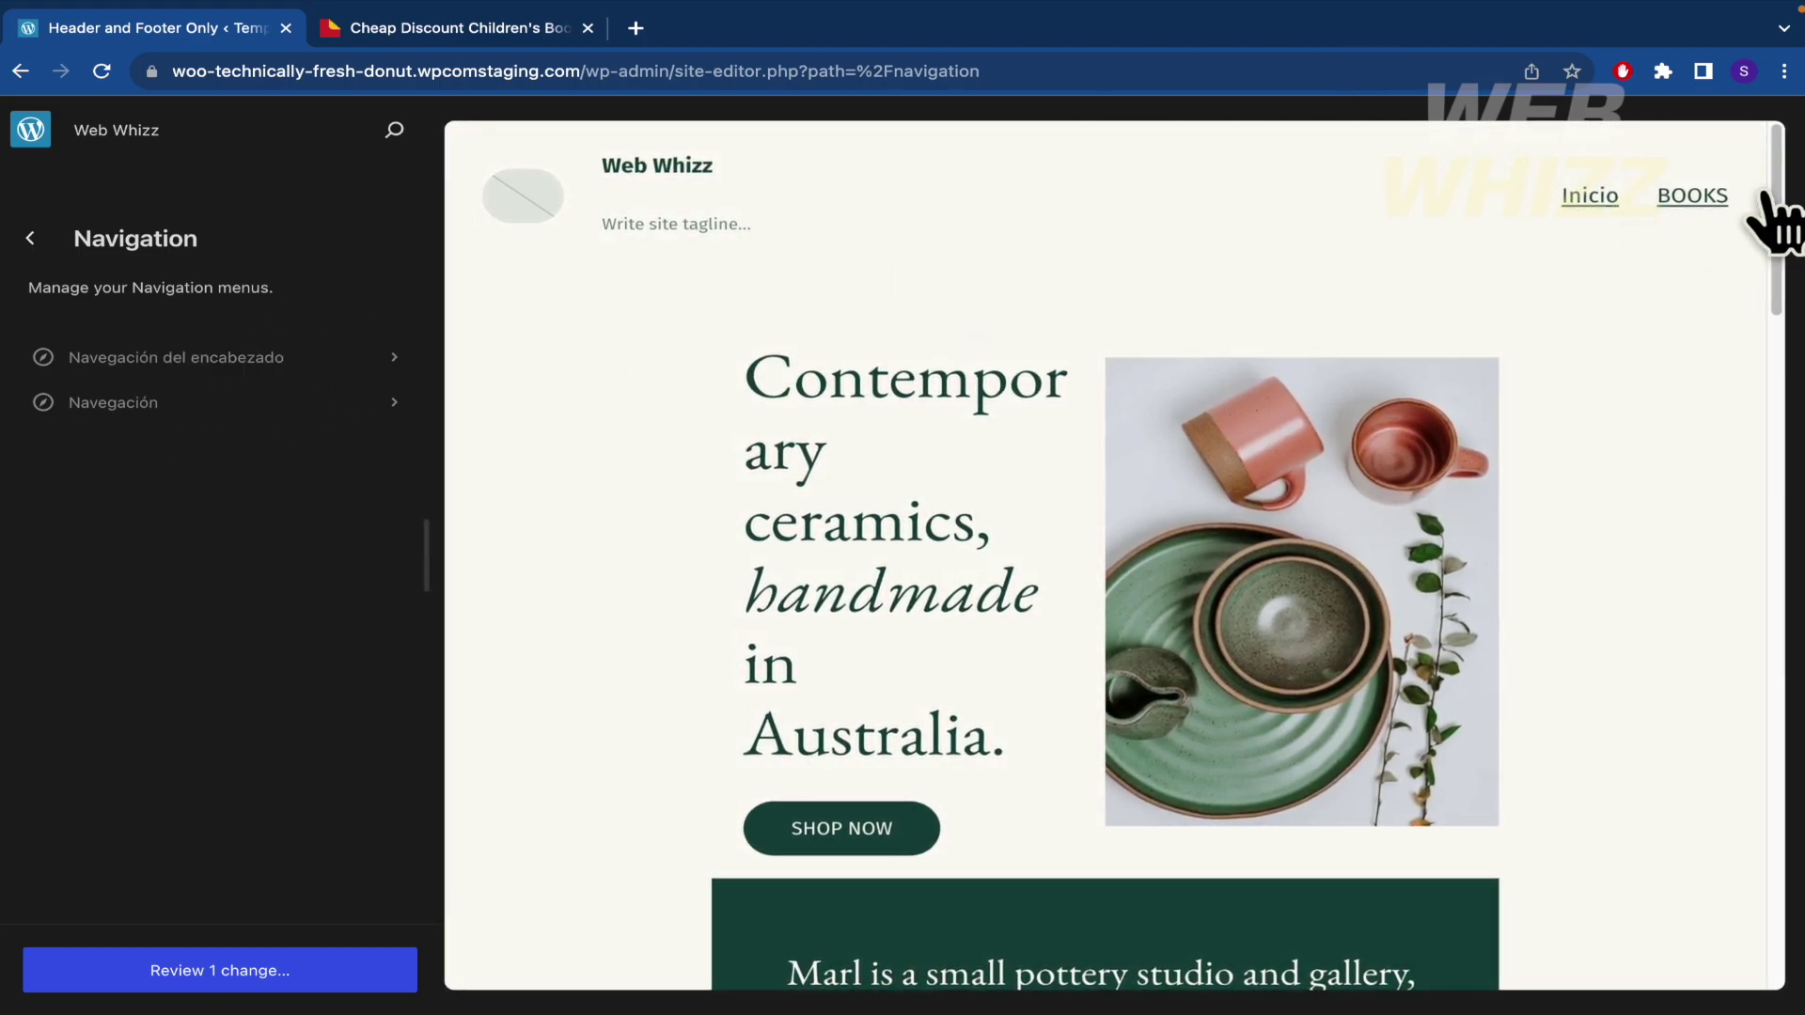
{"action": "left_click", "coordinate": [268, 371]}
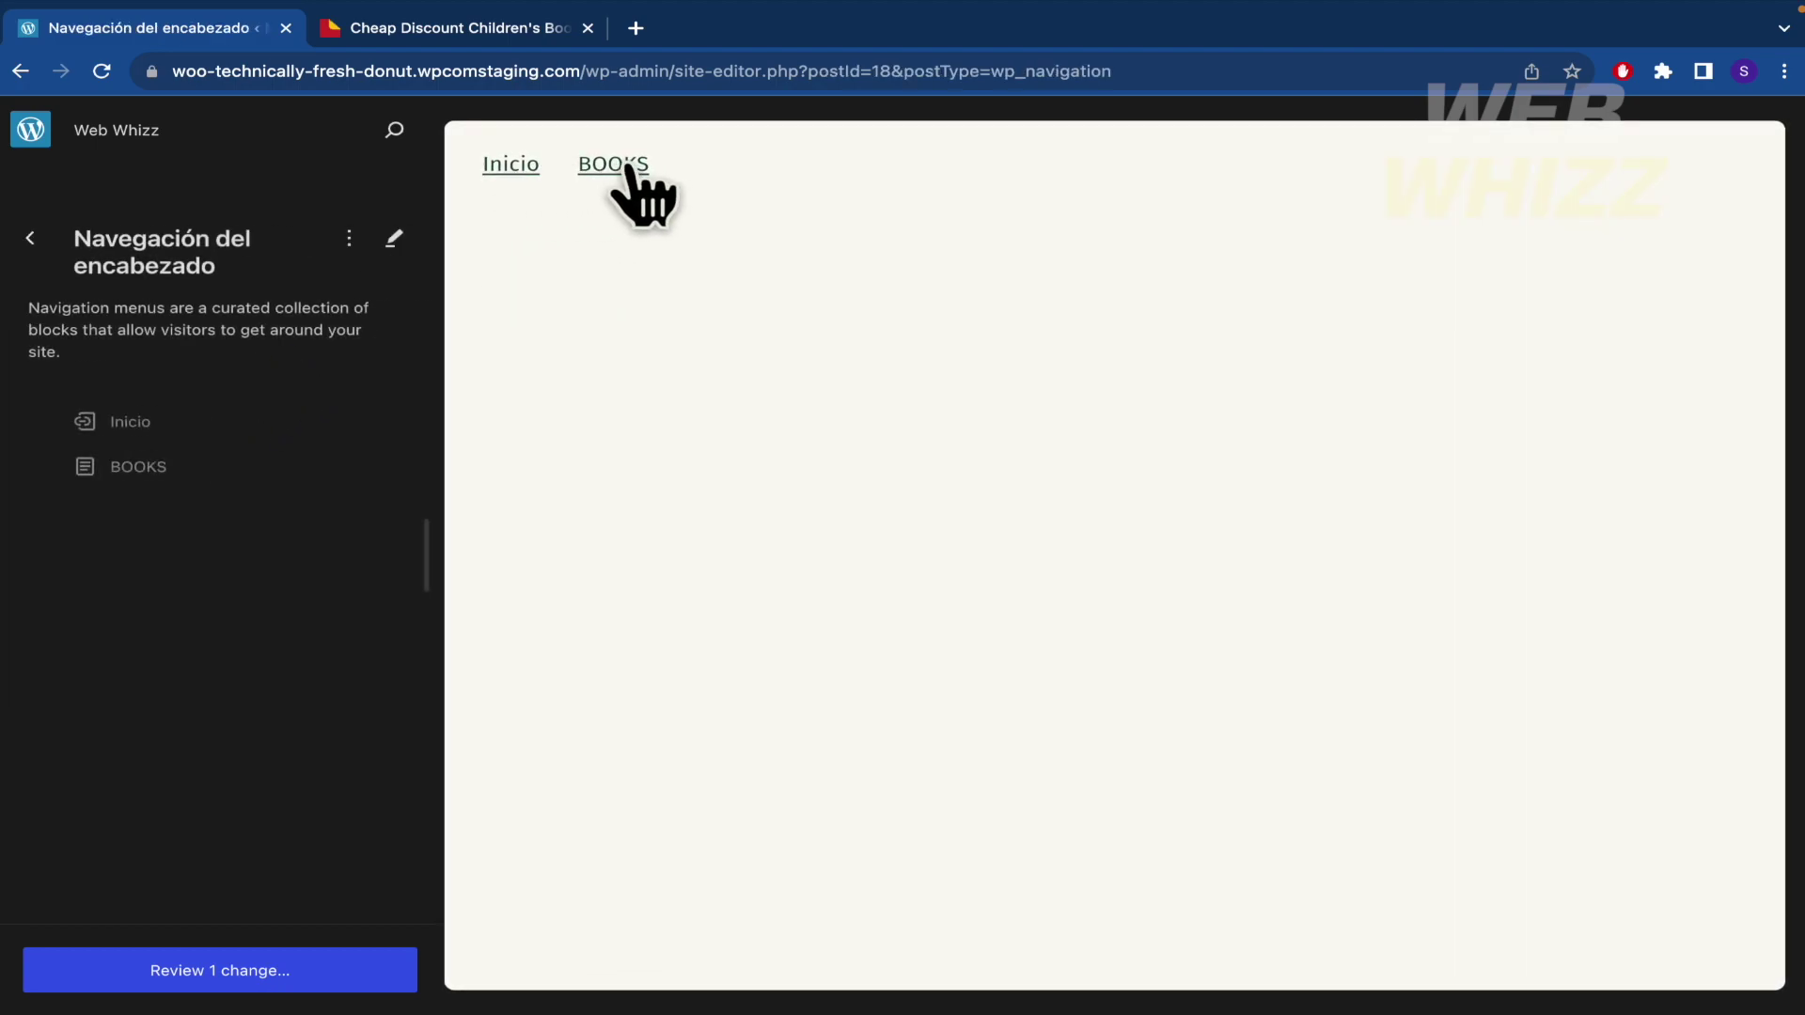
{"action": "left_click", "coordinate": [694, 174]}
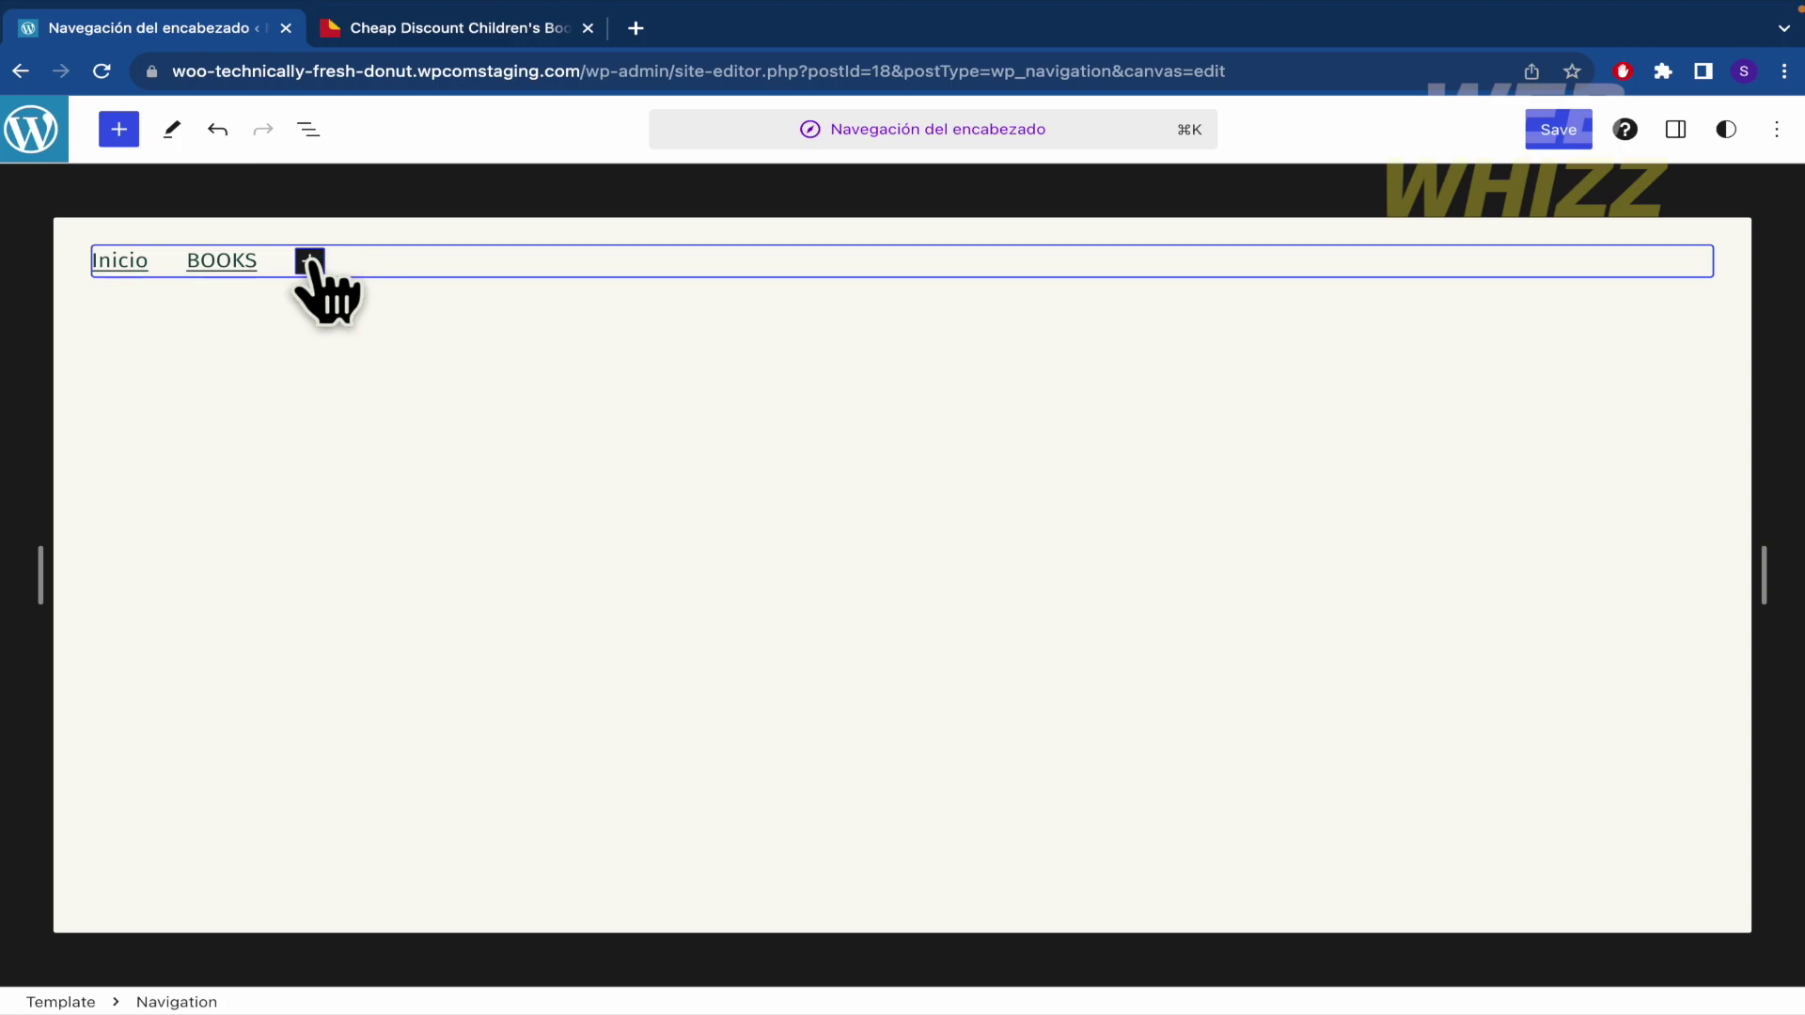
Add a HARRY POTTER link that creates a new draft page, then return to the site editor.
{"action": "left_click", "coordinate": [309, 262]}
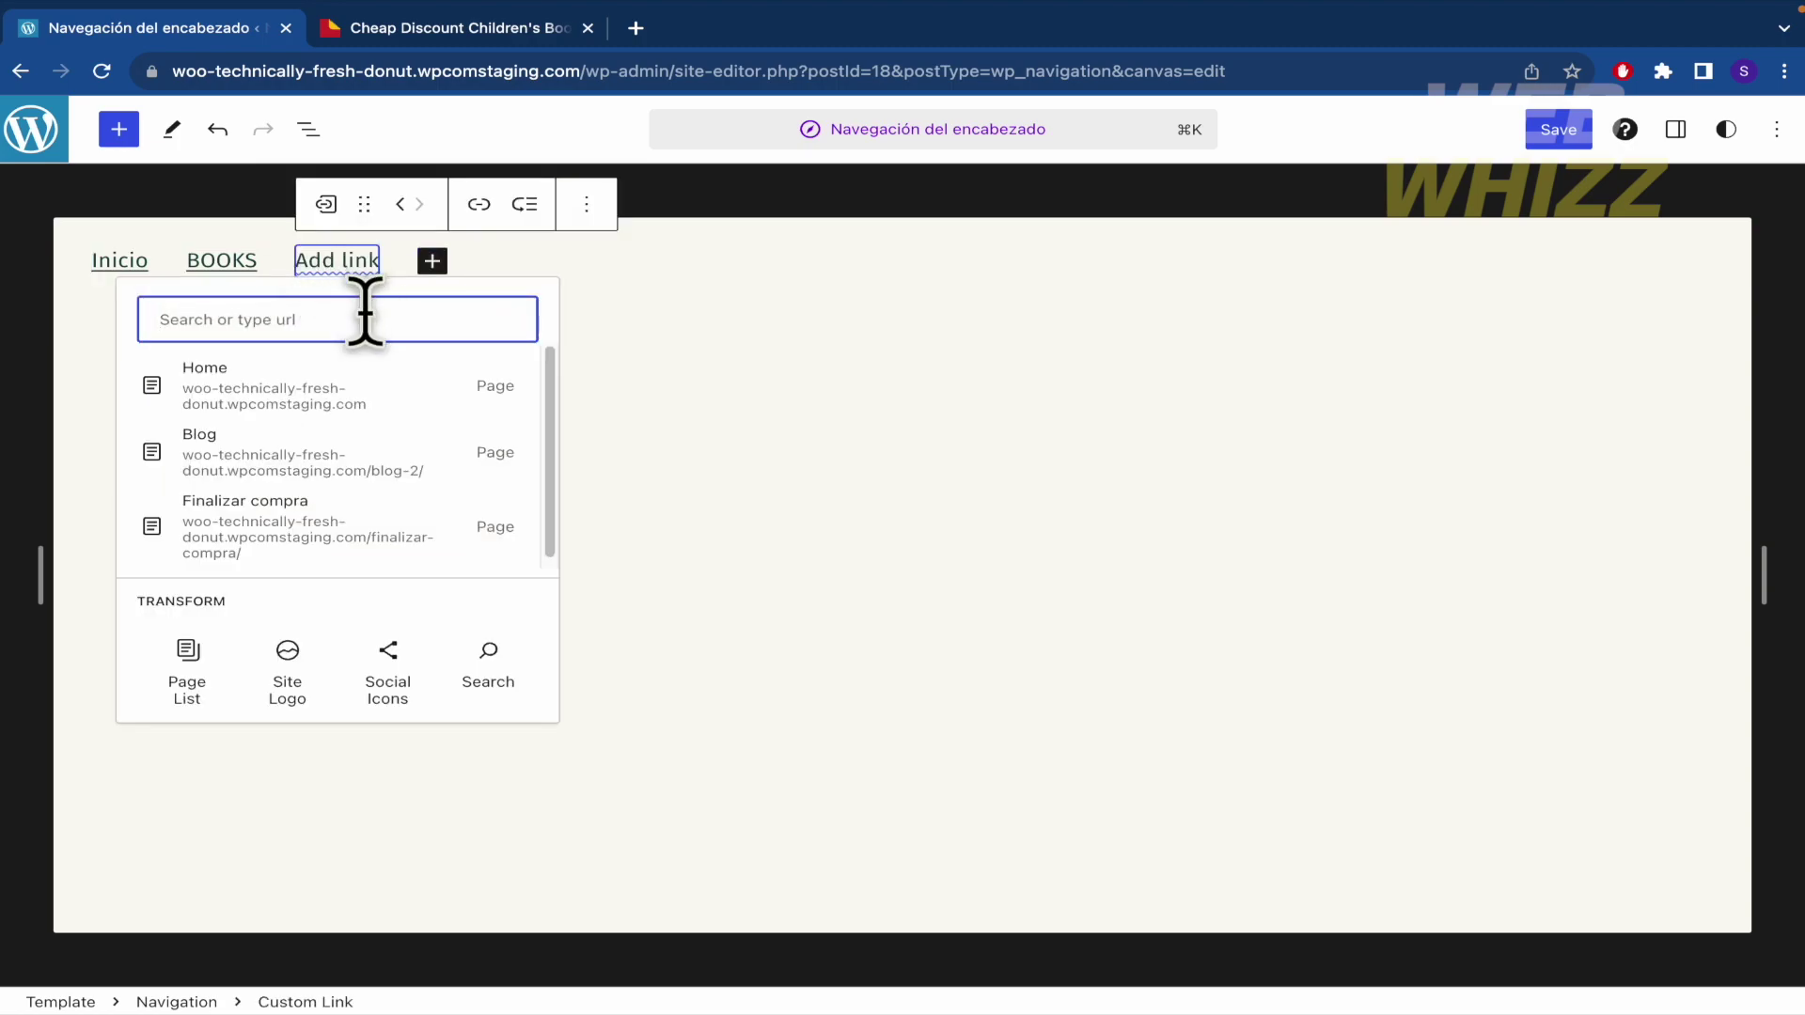
{"action": "type", "text": "HARRY POTTER"}
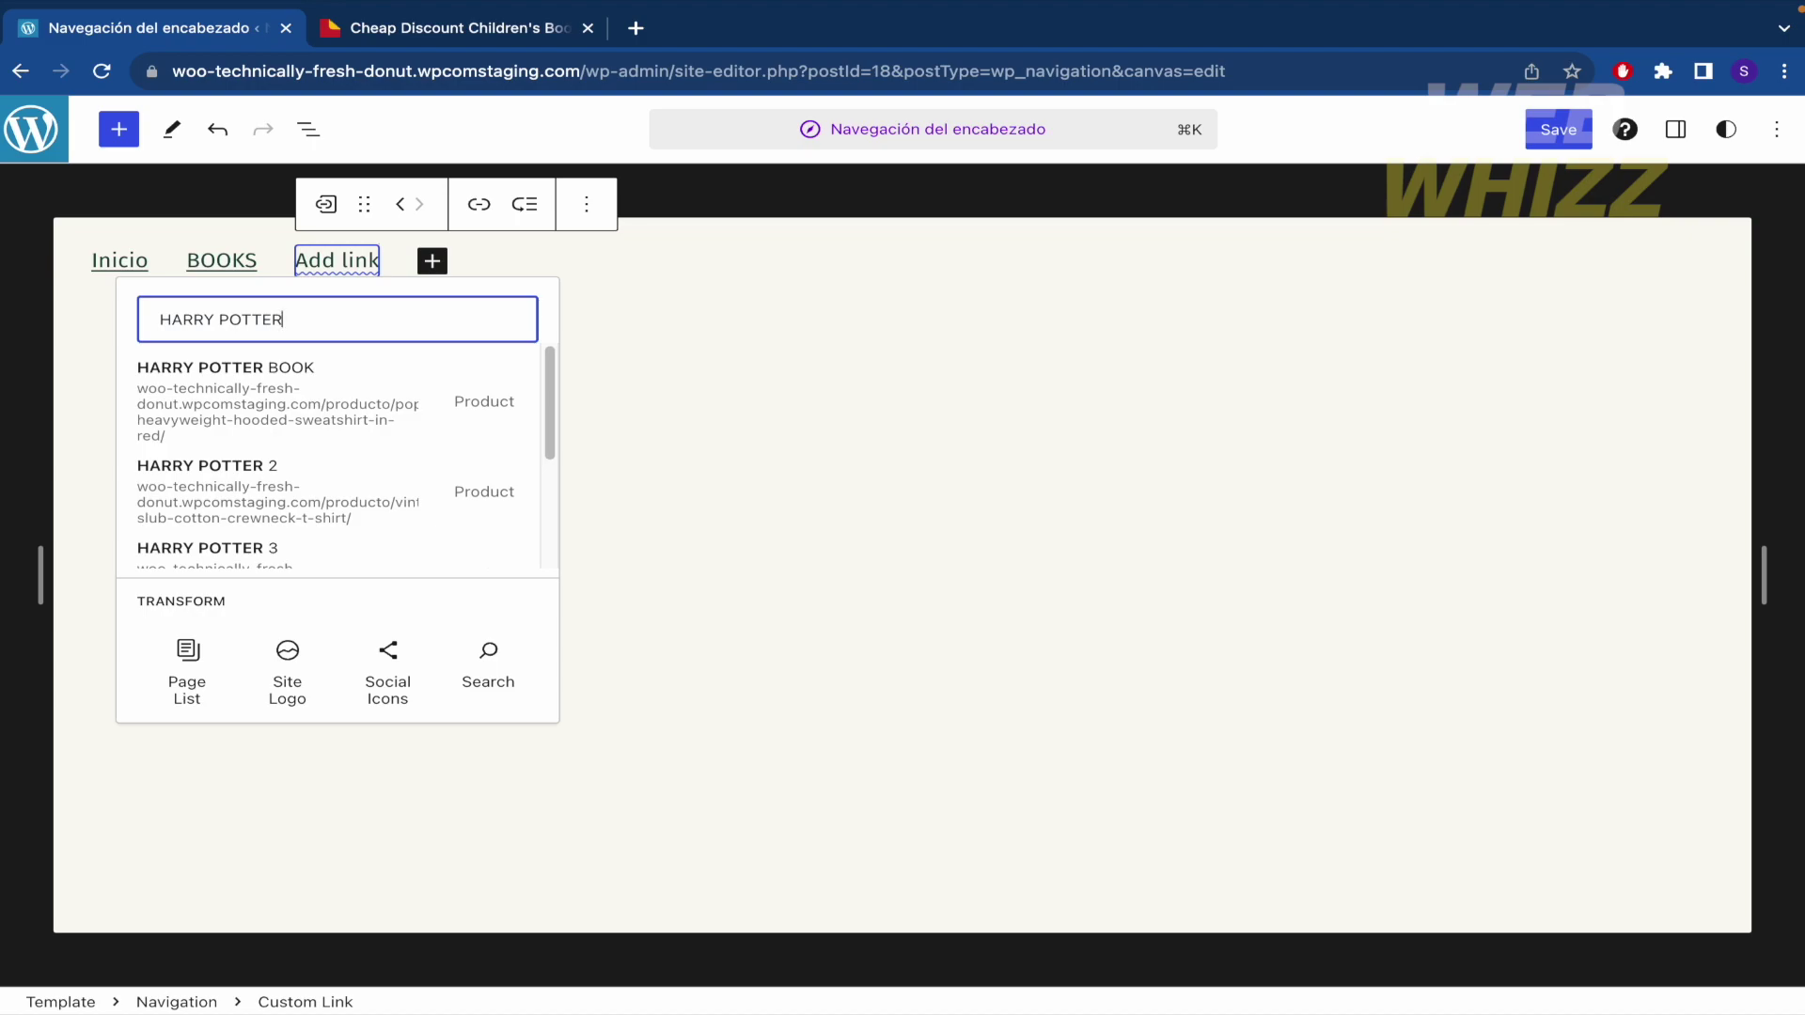
{"action": "scroll", "coordinate": [334, 455], "scroll_direction": "down", "scroll_amount": 3}
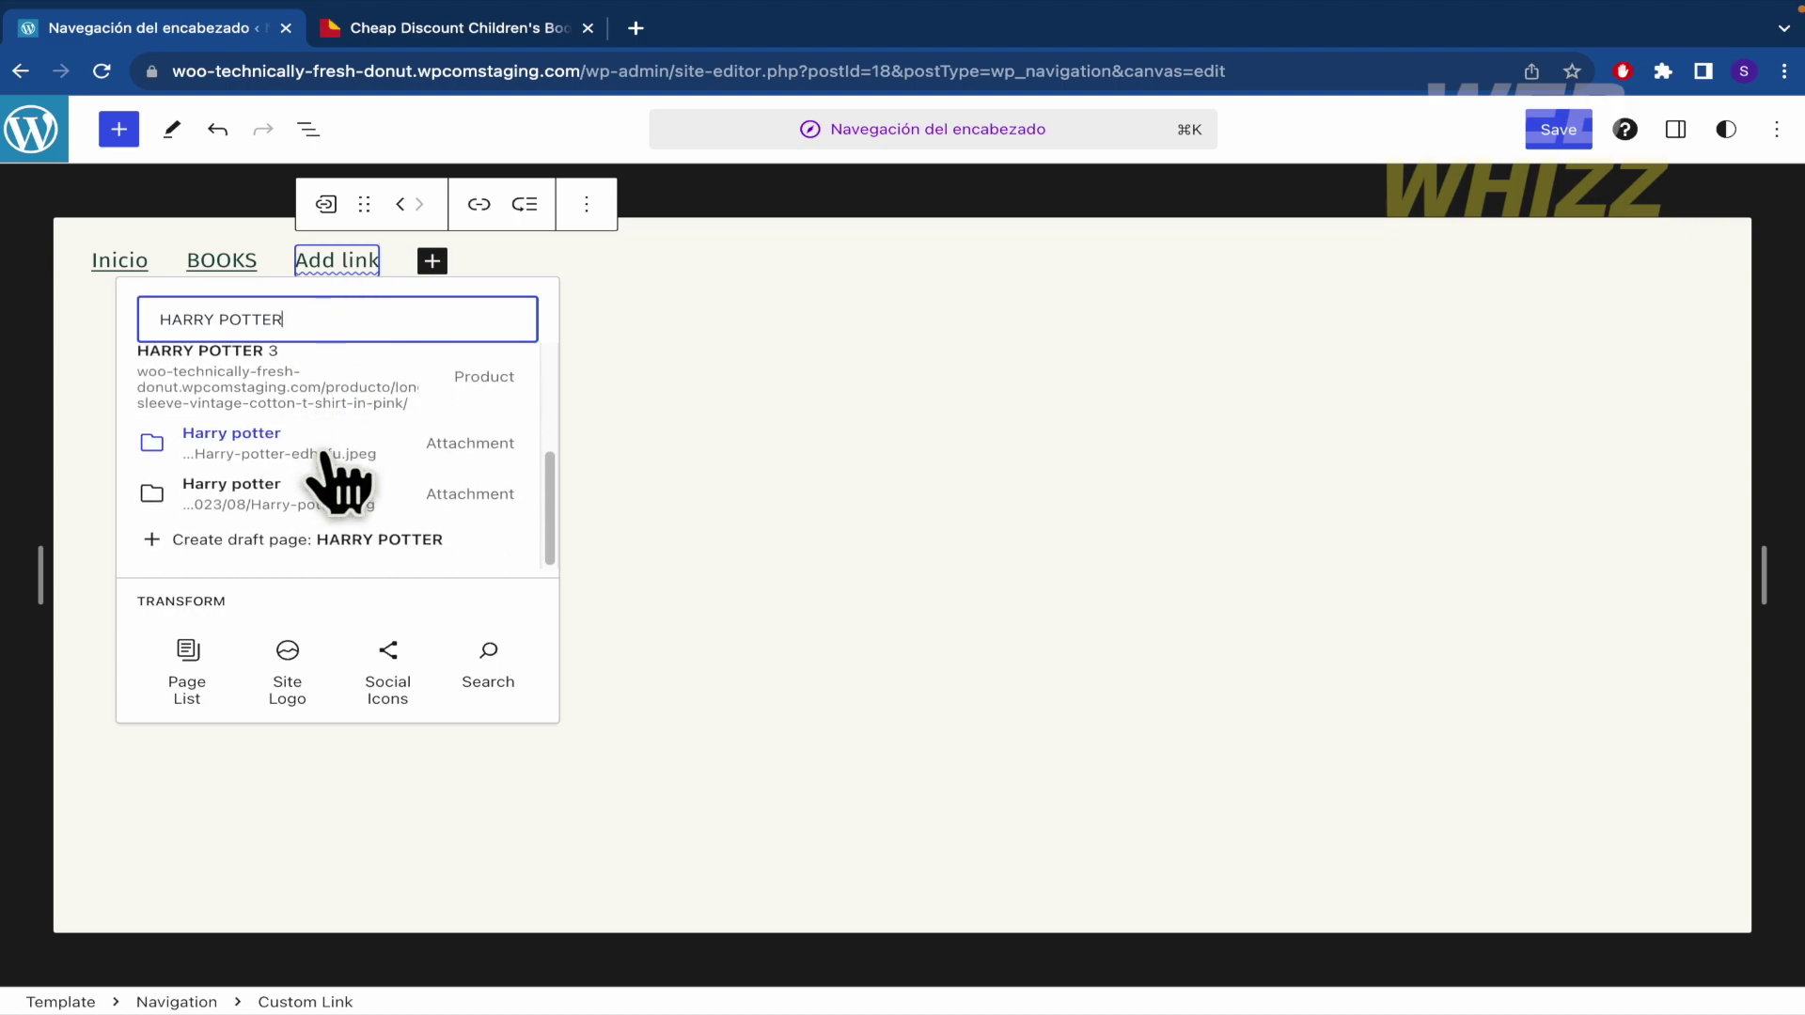
{"action": "left_click", "coordinate": [293, 541]}
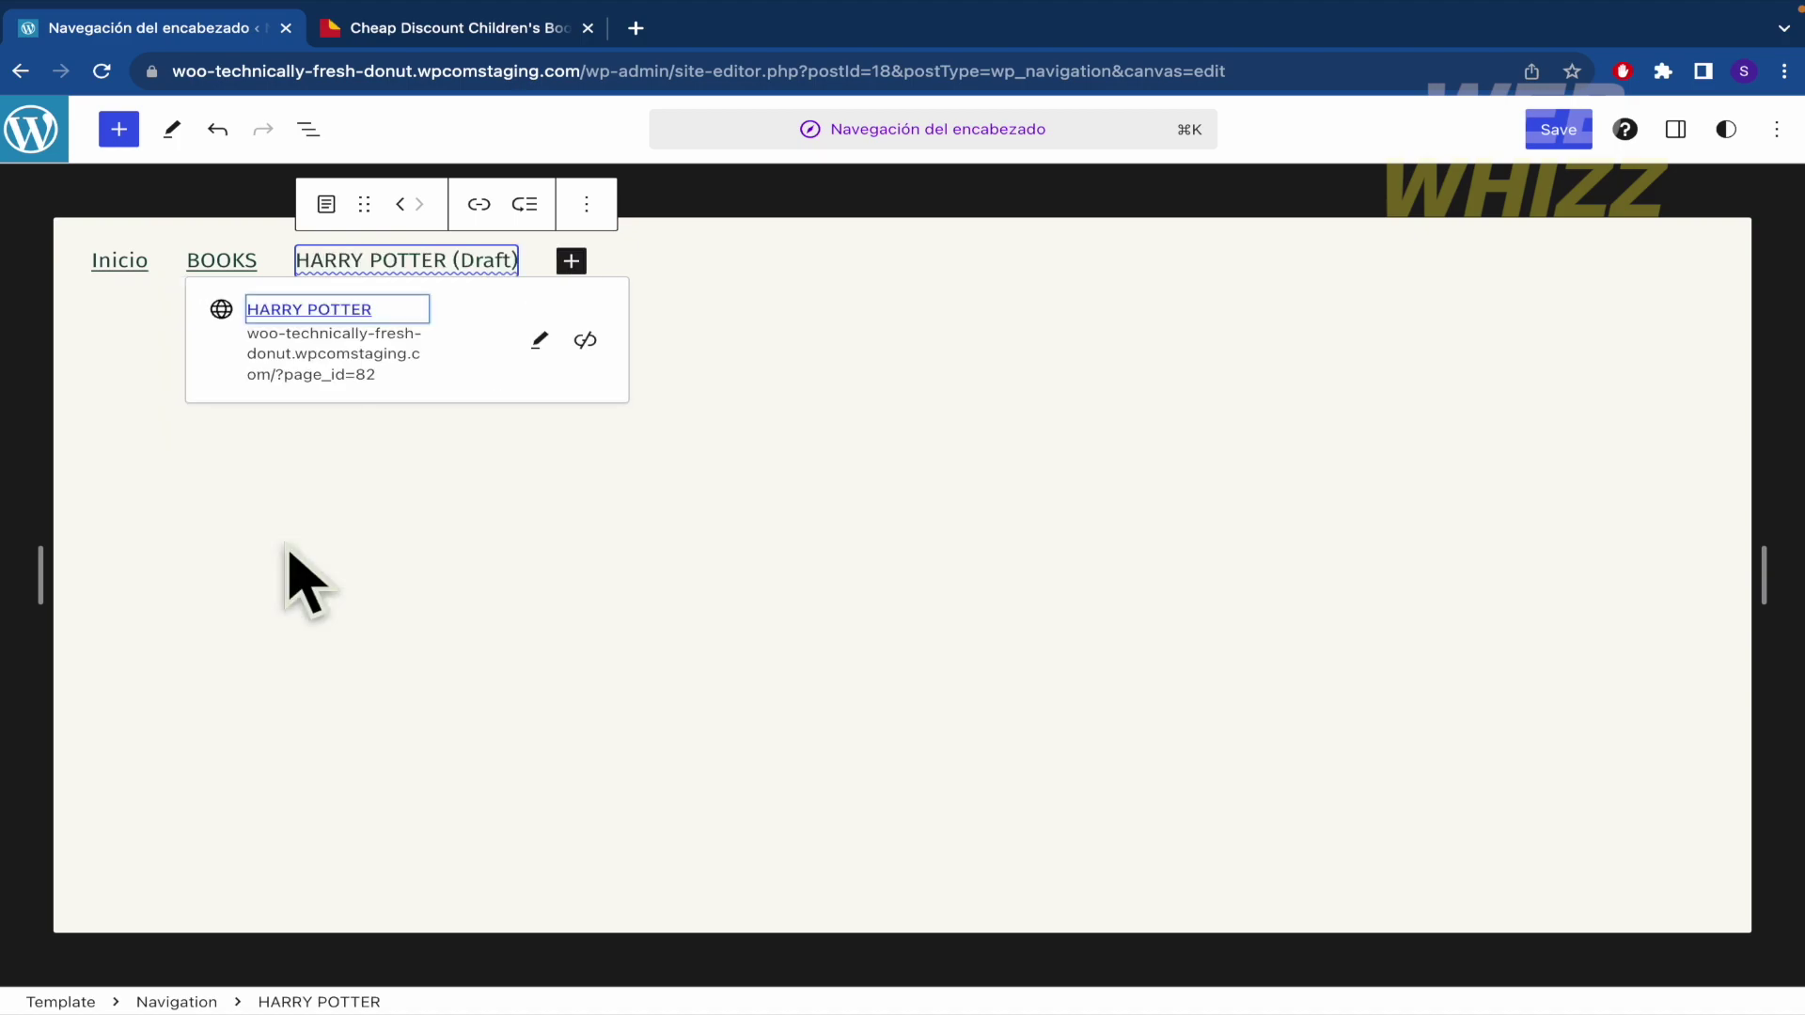
{"action": "left_click", "coordinate": [540, 340]}
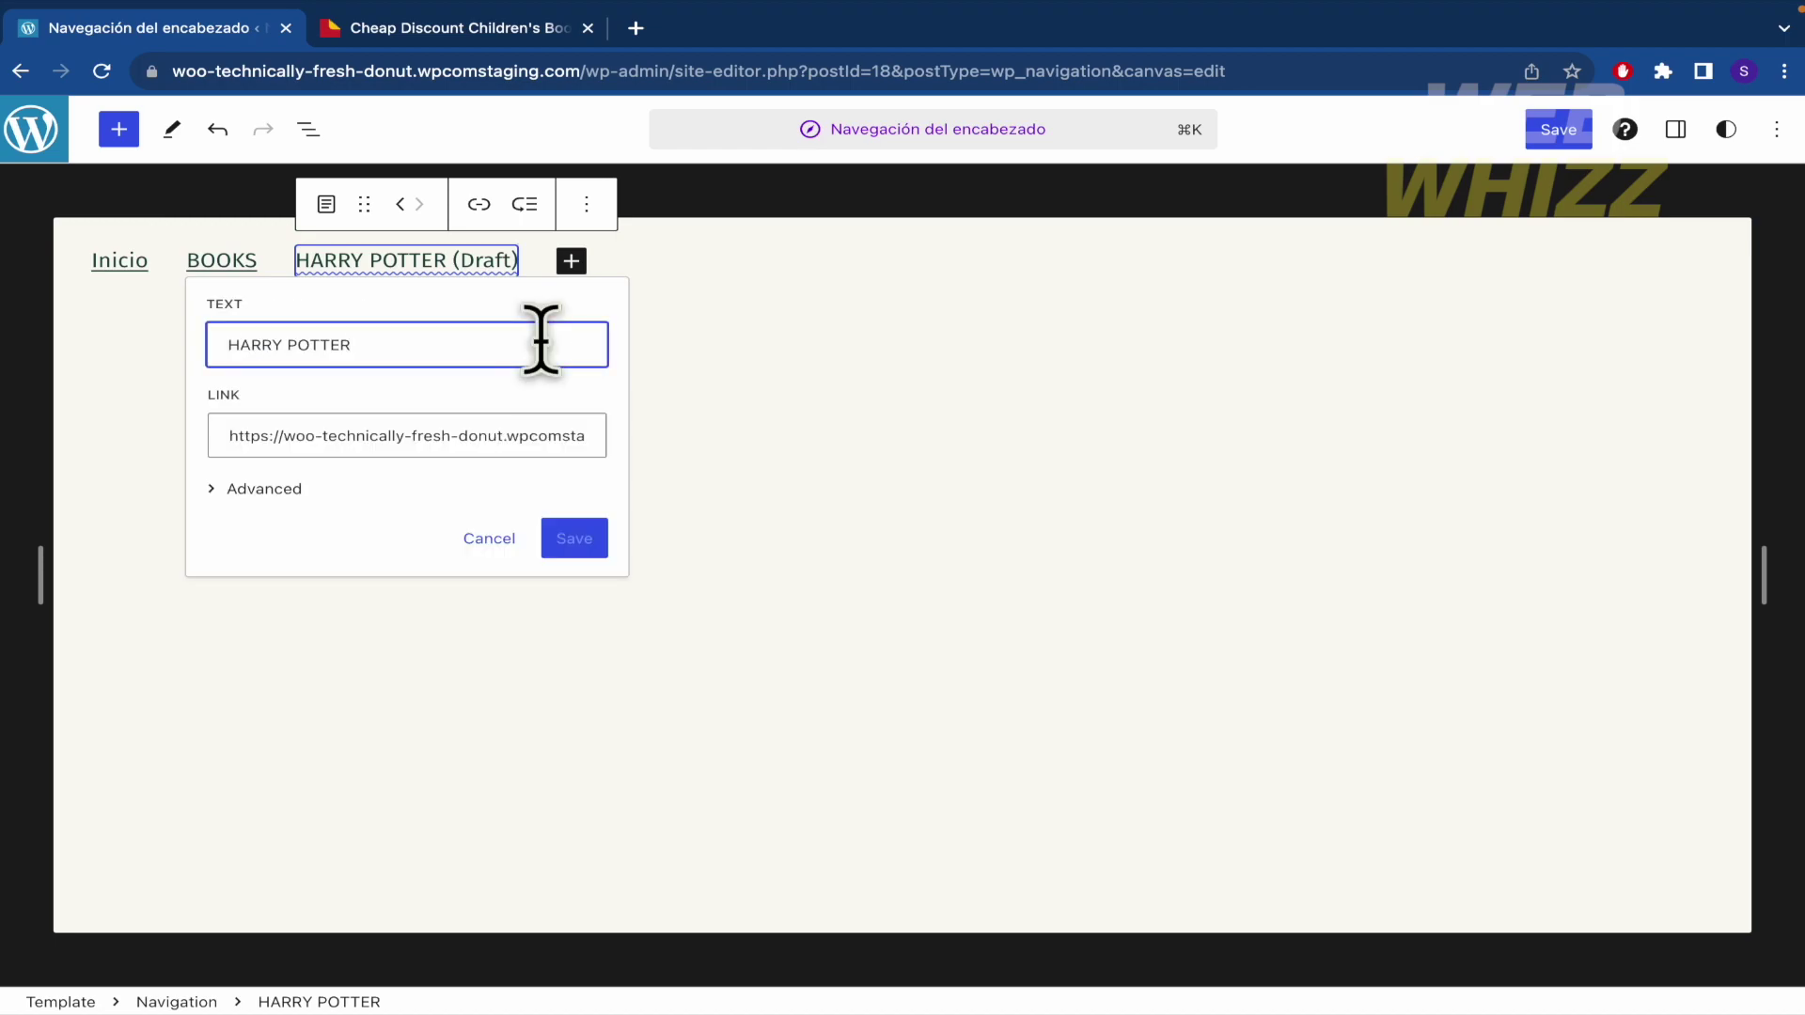
{"action": "left_click", "coordinate": [489, 542]}
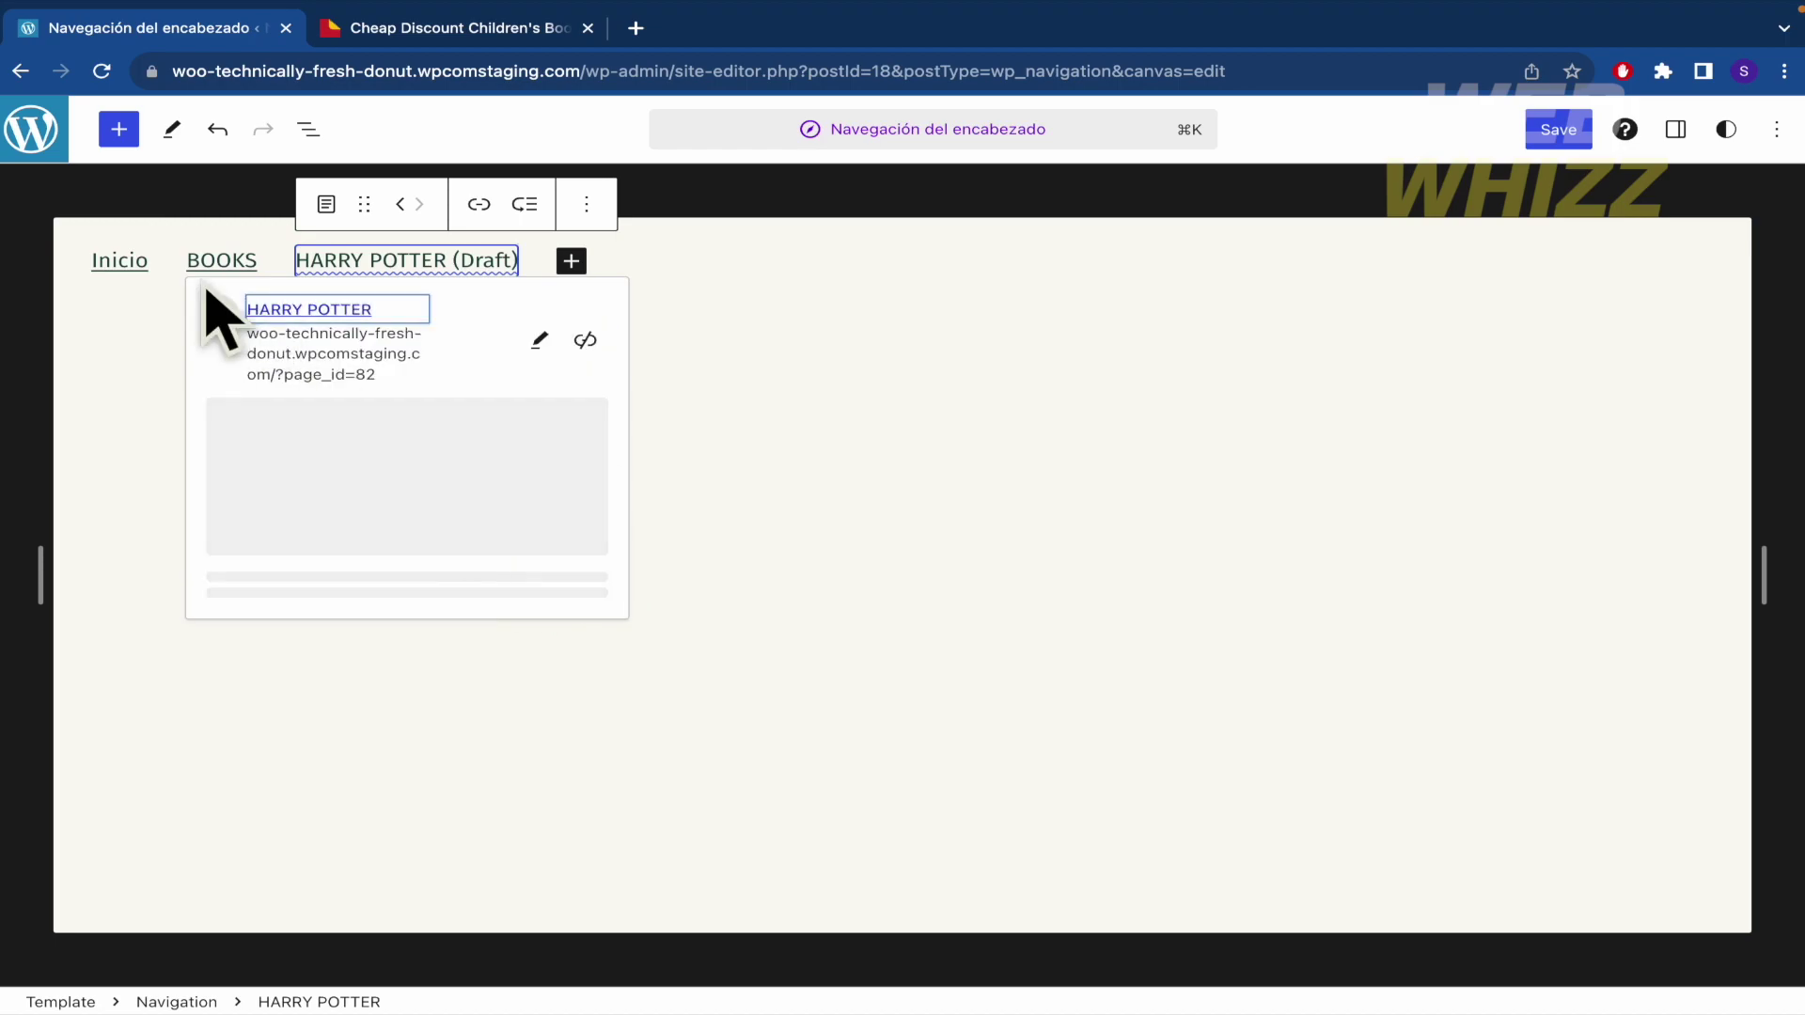
{"action": "left_click", "coordinate": [34, 128]}
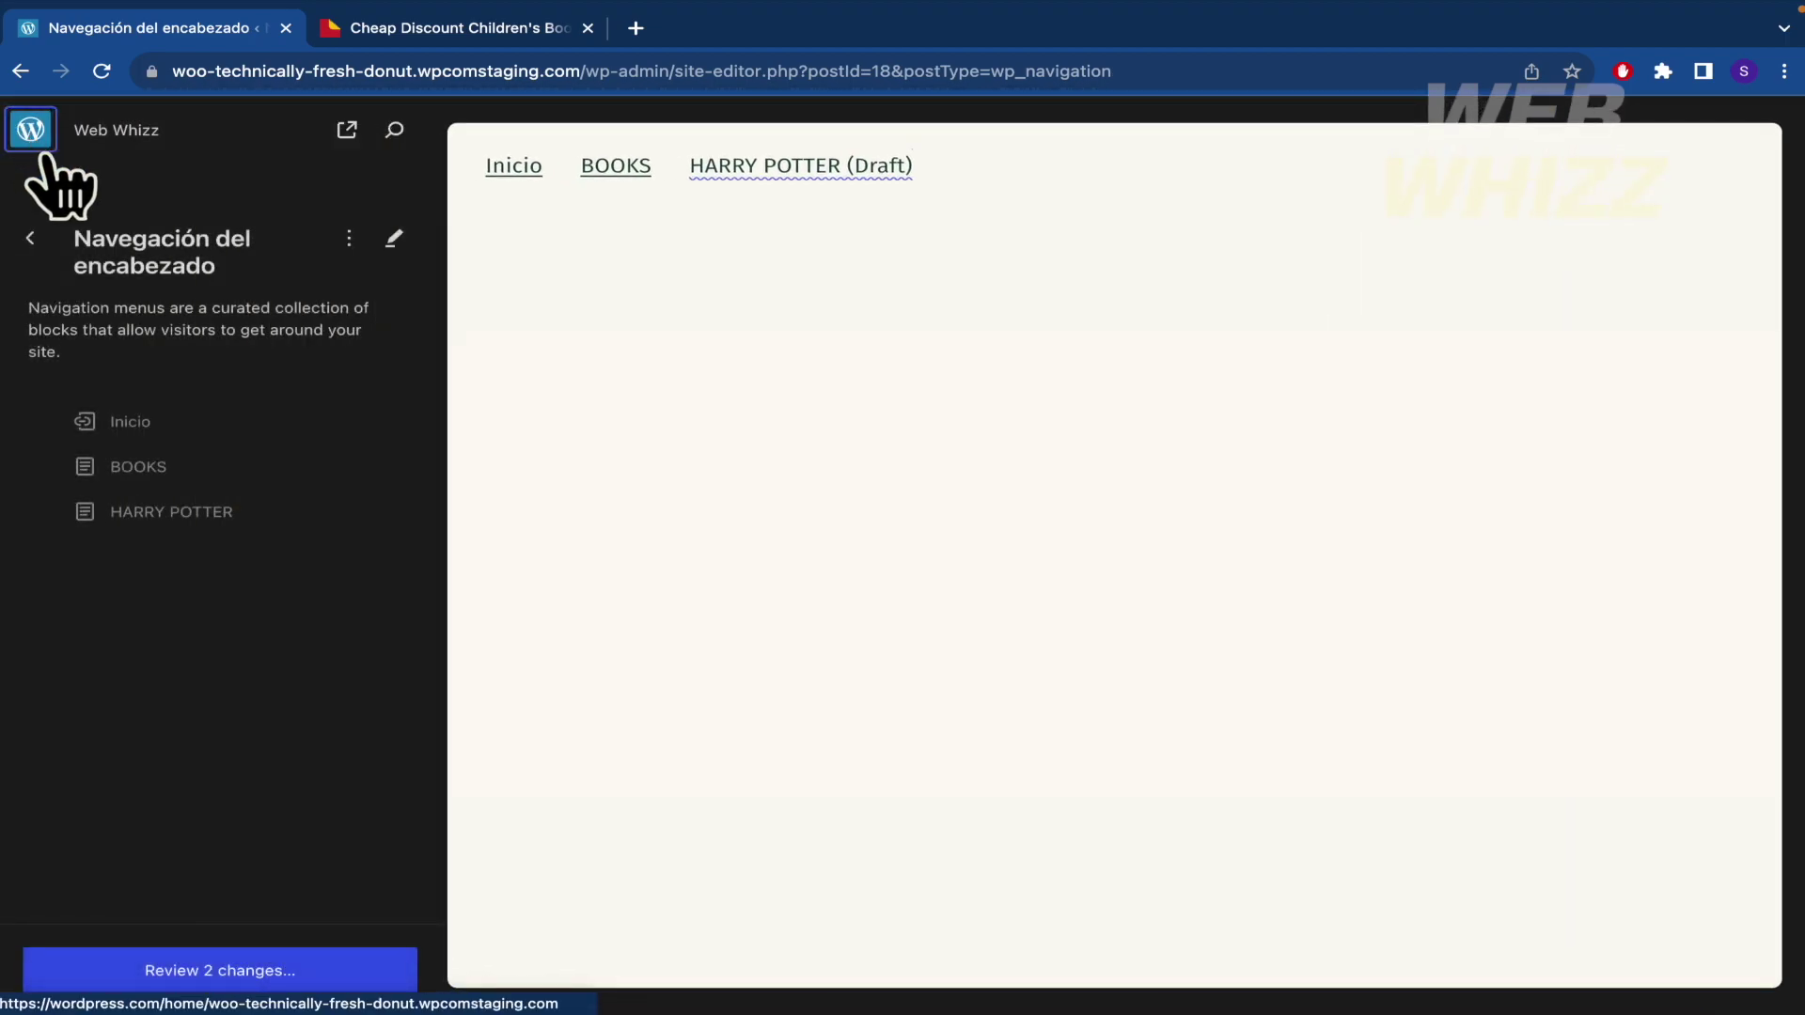
{"action": "left_click", "coordinate": [32, 237]}
Open the HARRY POTTER page from the site editor's Pages list for editing.
{"action": "left_click", "coordinate": [35, 241]}
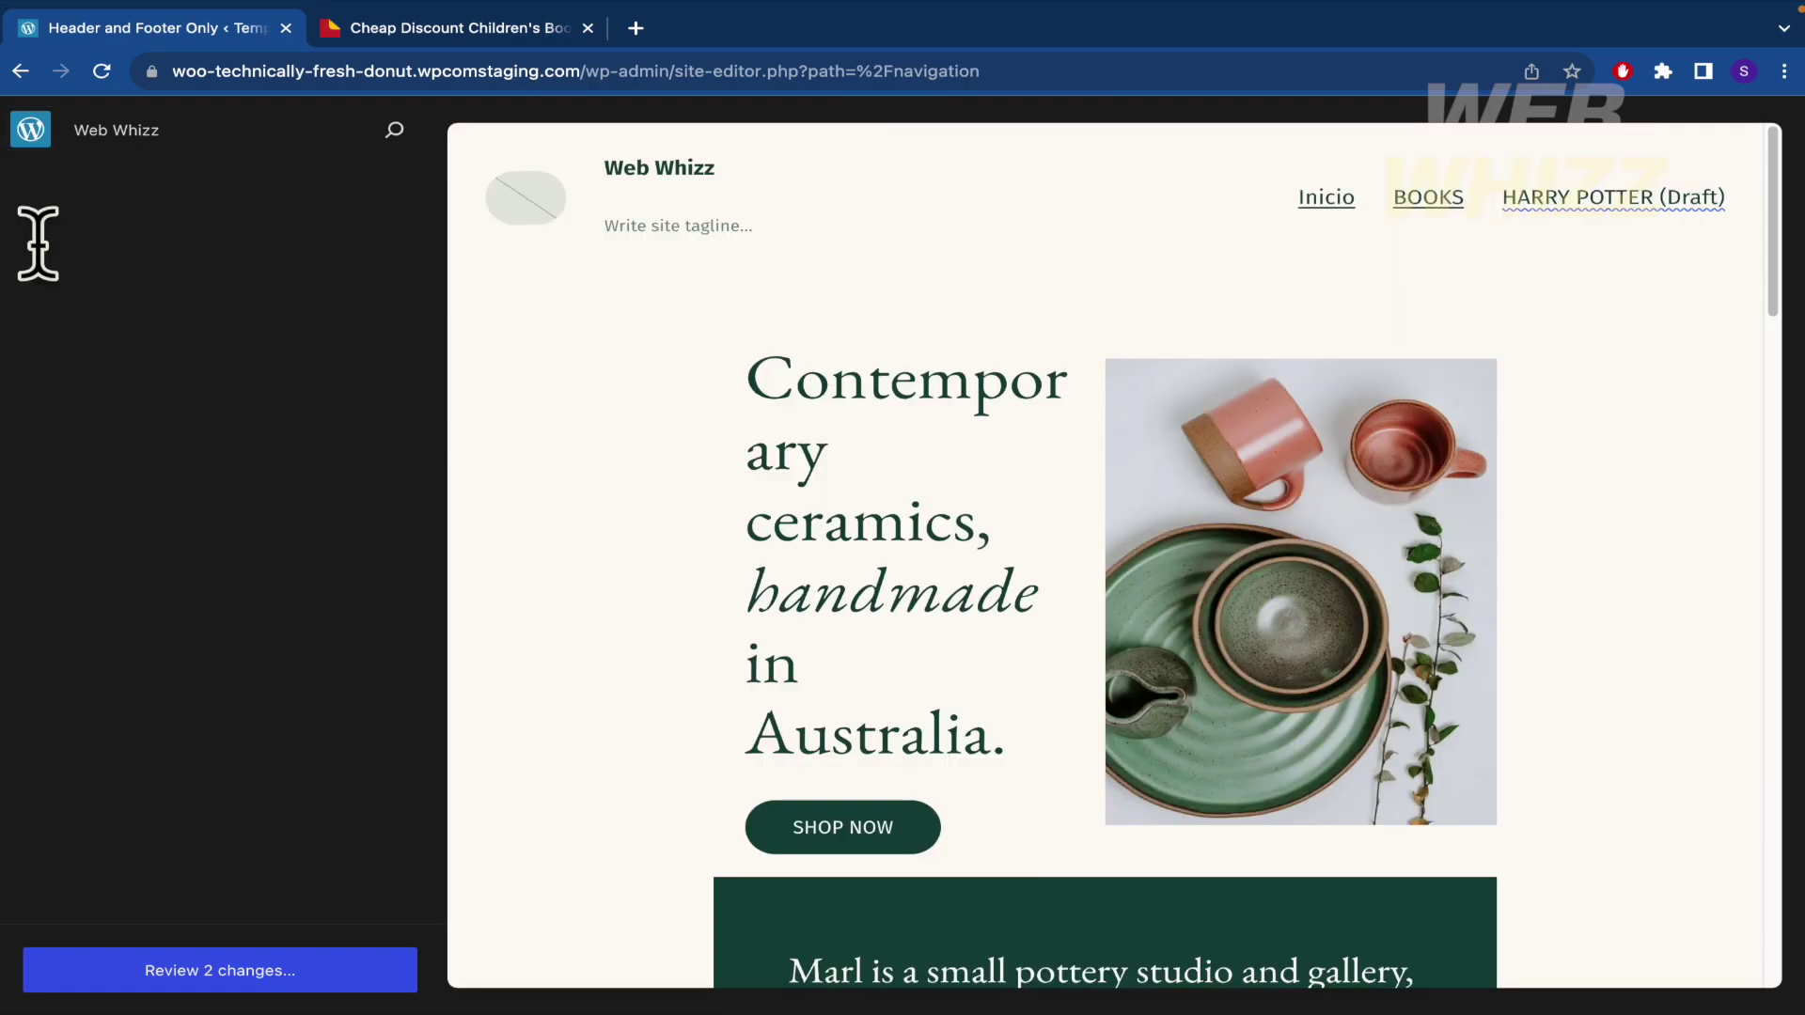
{"action": "left_click", "coordinate": [150, 469]}
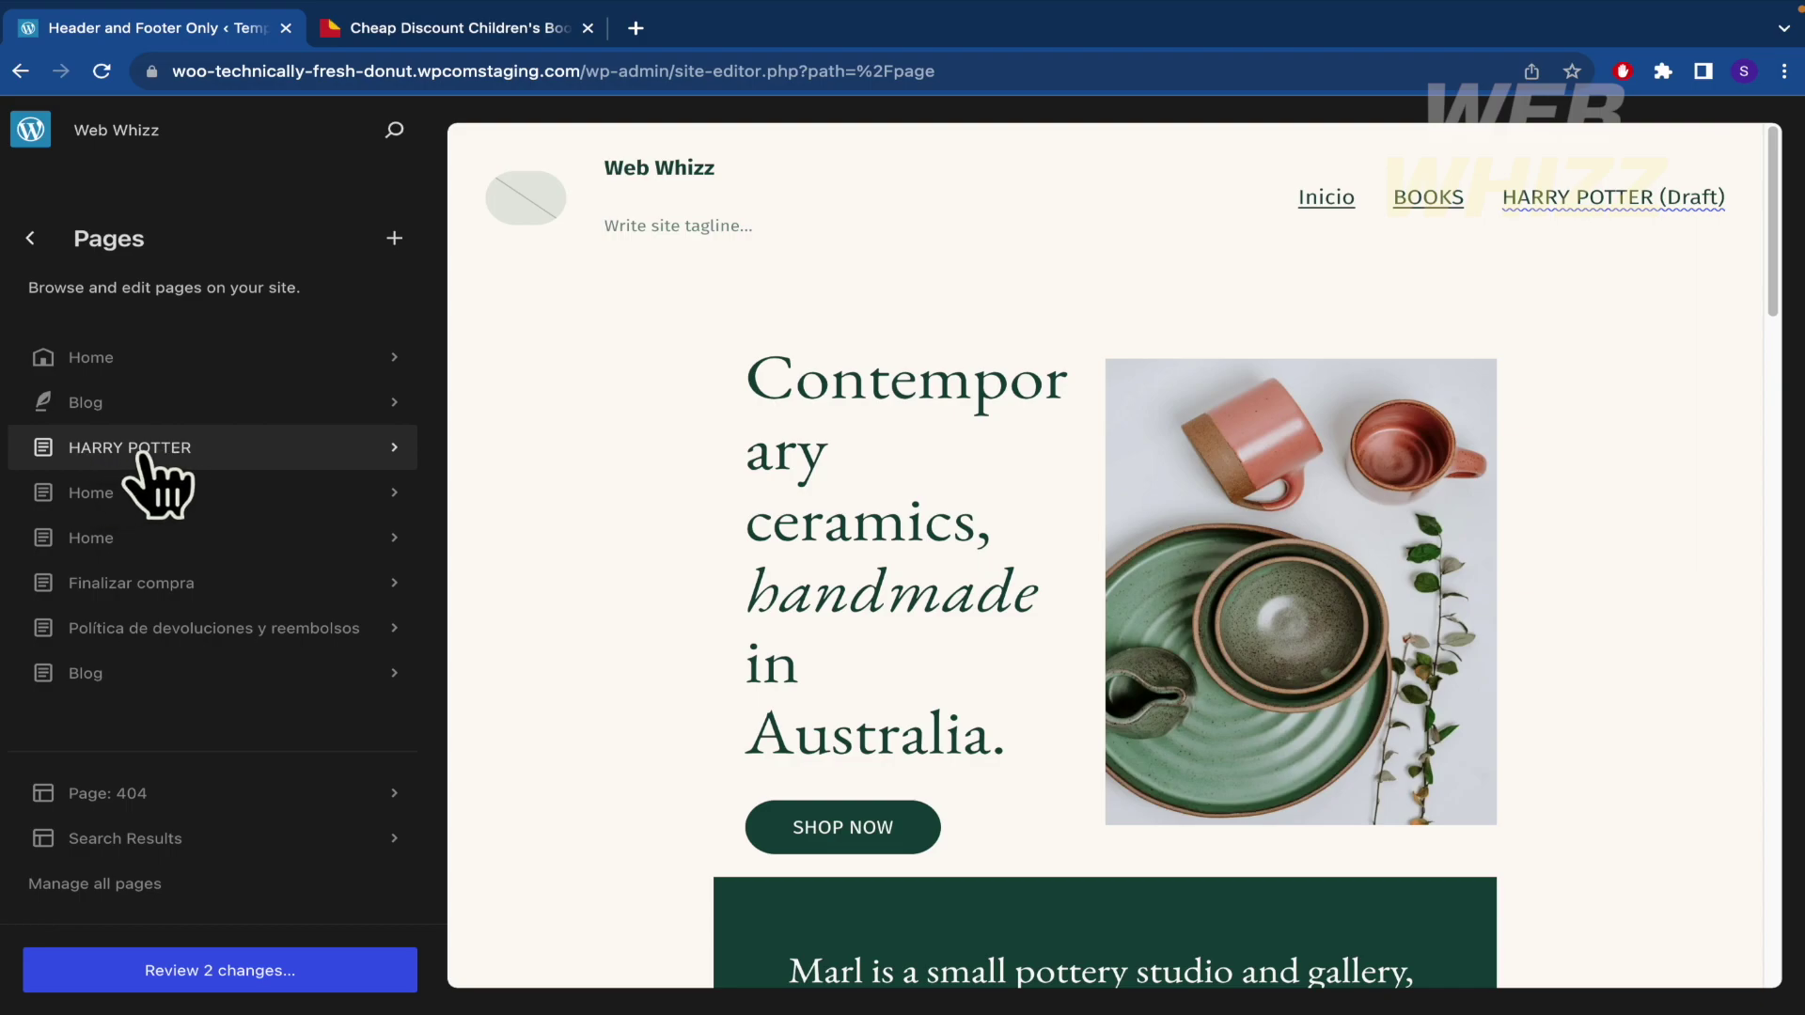
{"action": "left_click", "coordinate": [141, 455]}
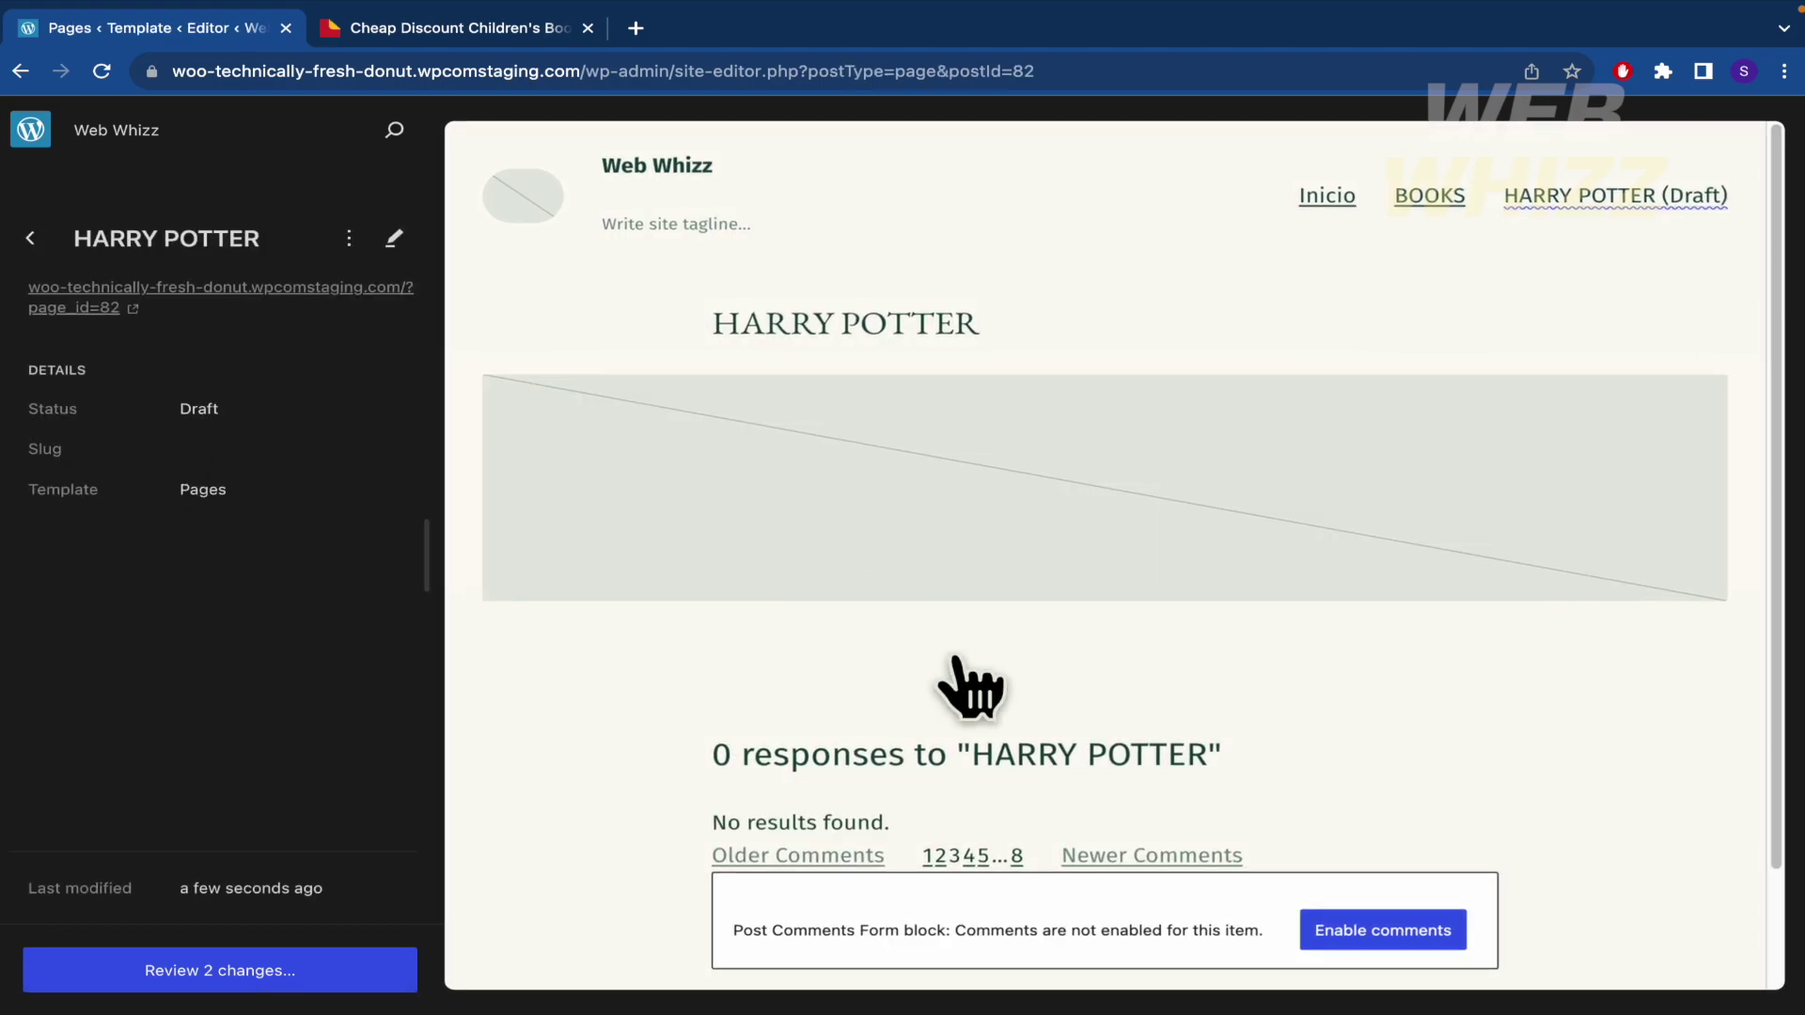
{"action": "scroll", "coordinate": [971, 686], "scroll_direction": "down", "scroll_amount": 2}
{"action": "scroll", "coordinate": [970, 686], "scroll_direction": "up", "scroll_amount": 2}
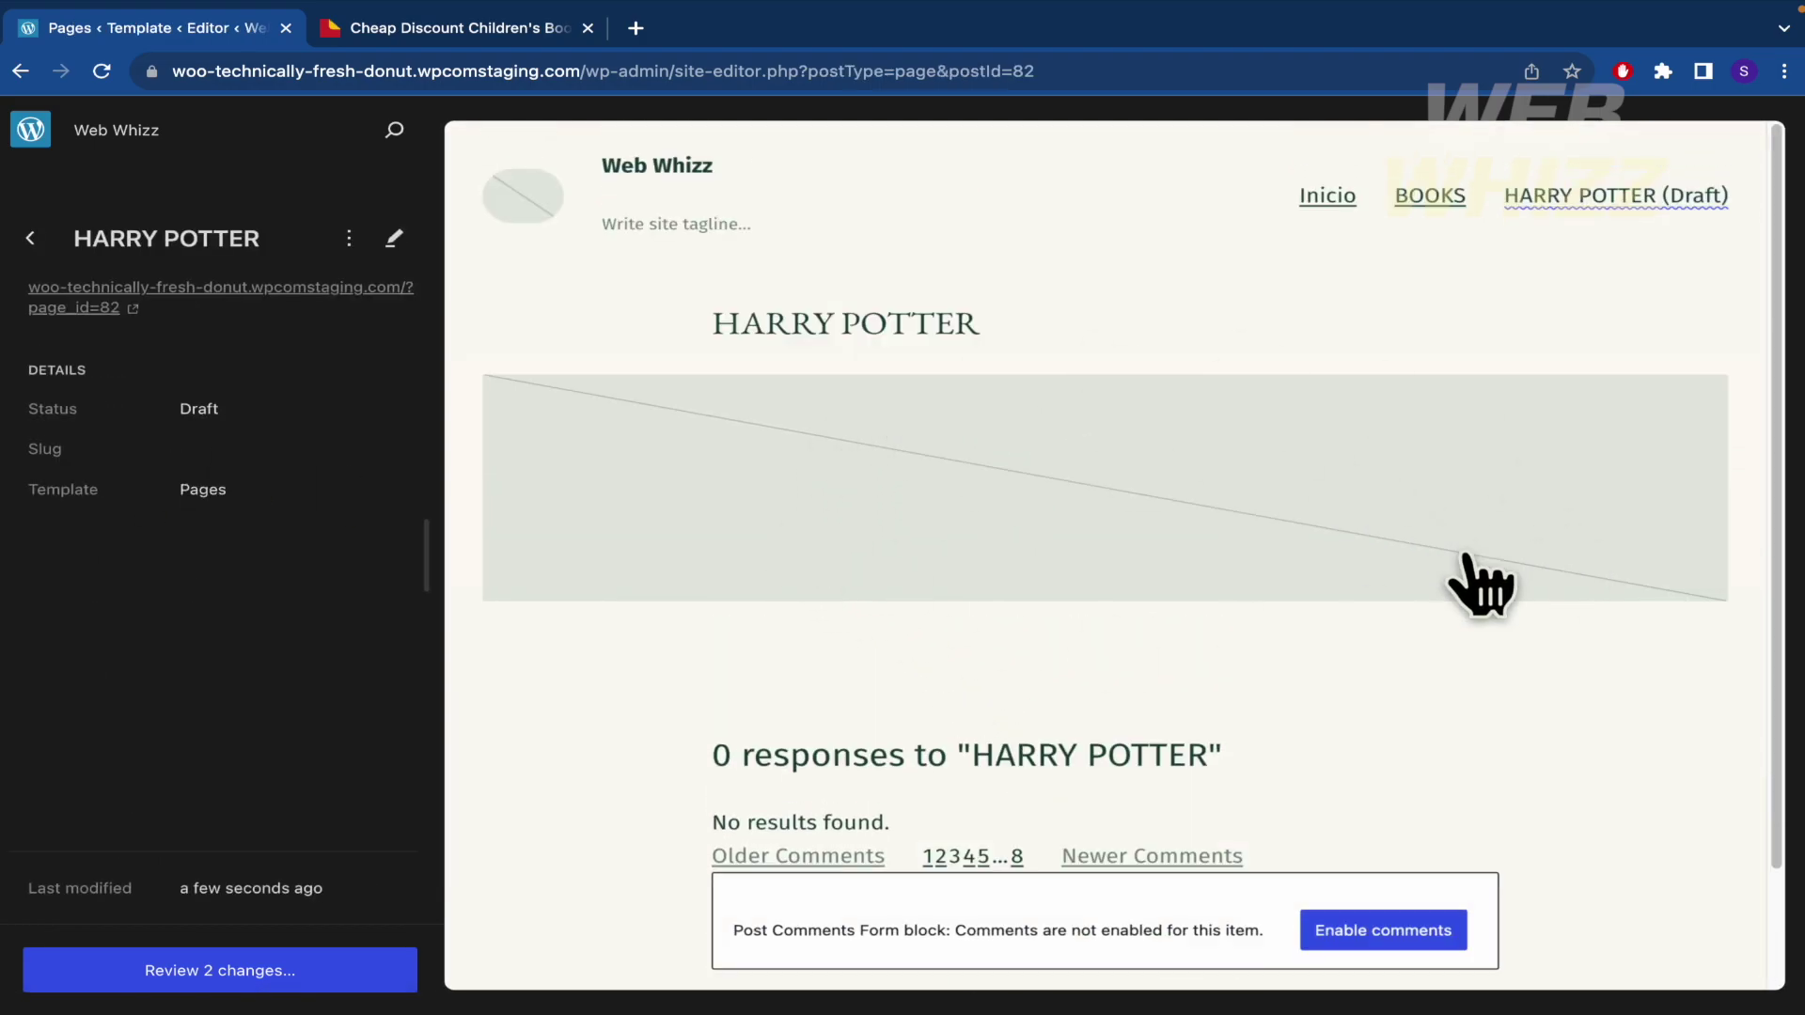
{"action": "left_click", "coordinate": [1209, 536]}
Set Harry-potter.jpeg as the page's featured image.
{"action": "left_click", "coordinate": [916, 536]}
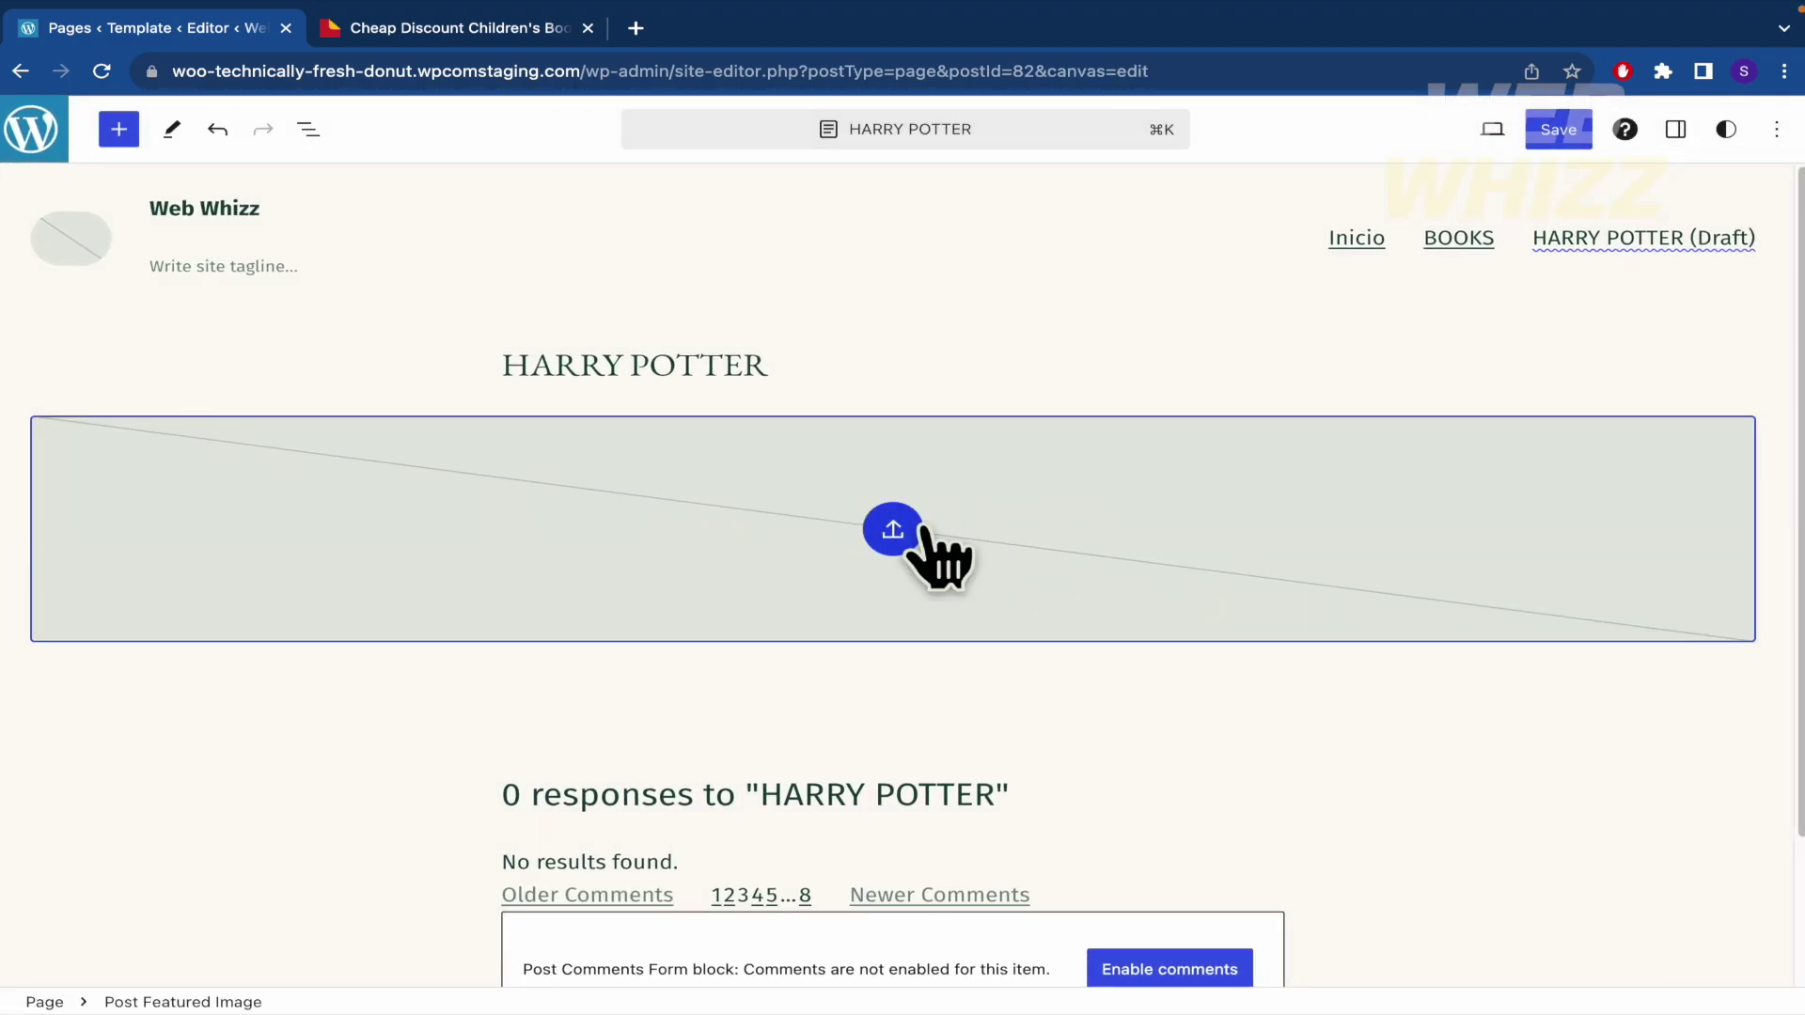
{"action": "left_click", "coordinate": [922, 532]}
{"action": "left_click", "coordinate": [556, 442]}
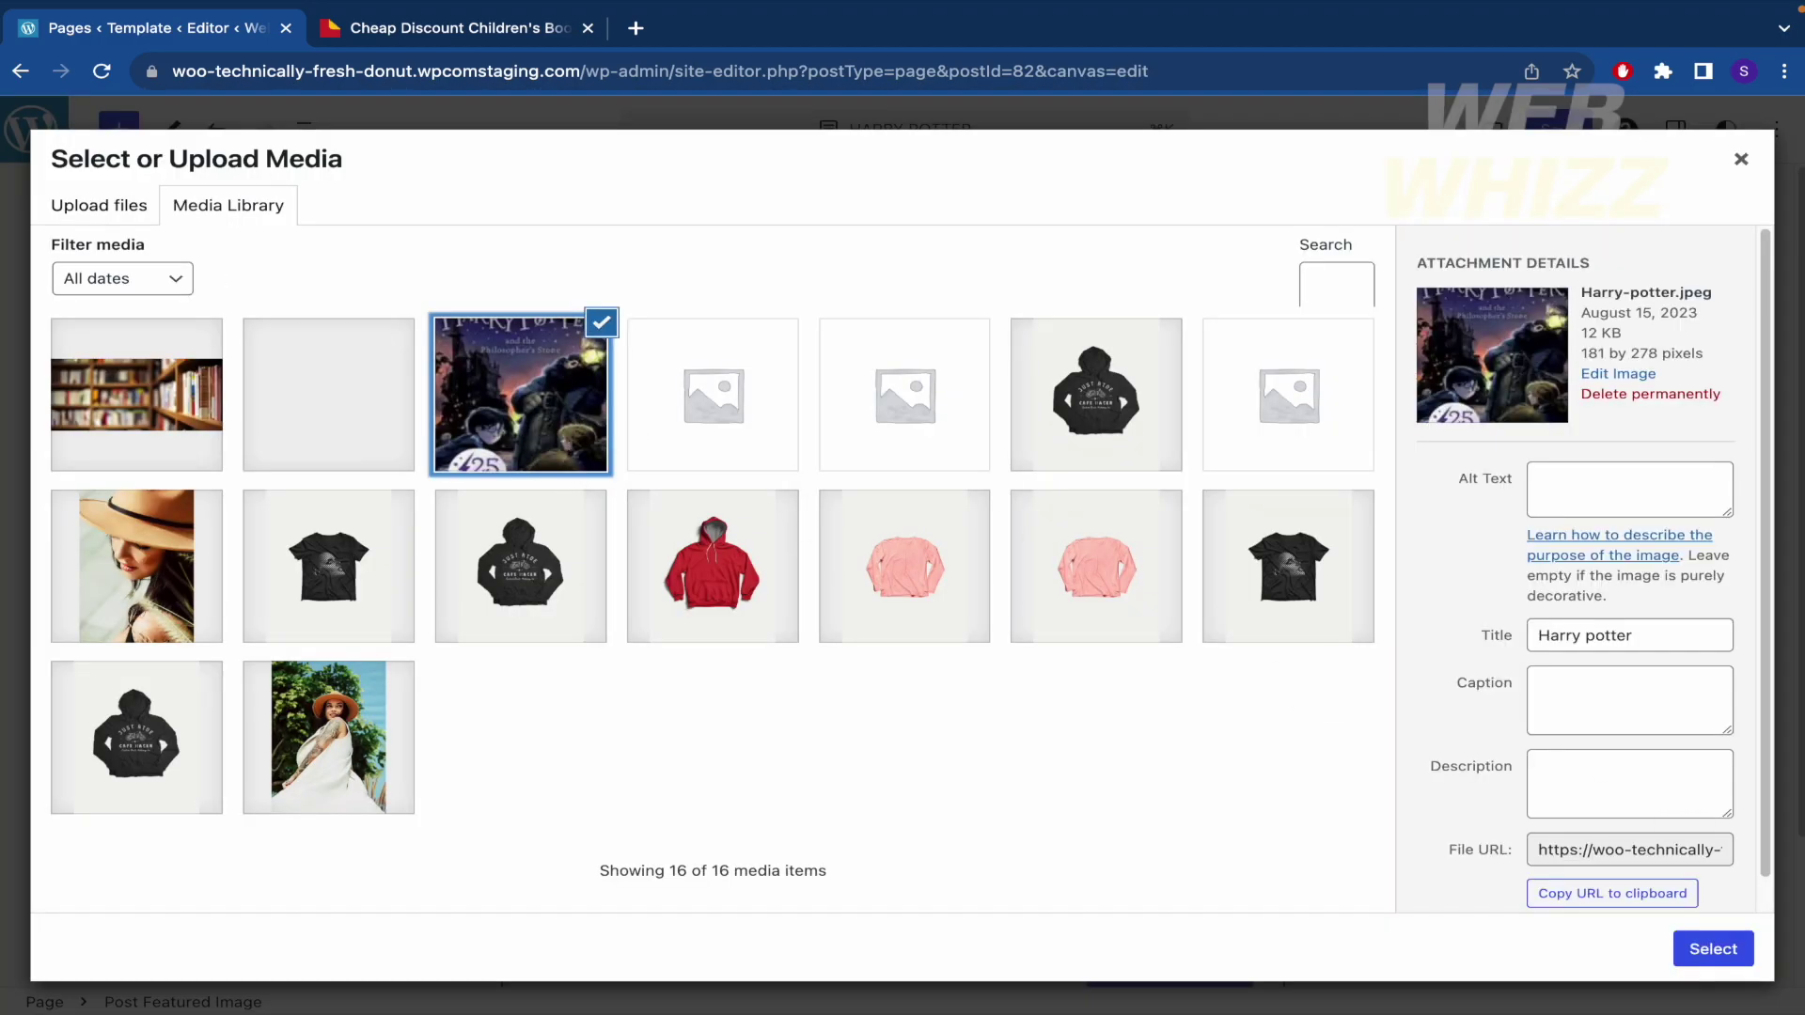
{"action": "left_click", "coordinate": [1719, 951]}
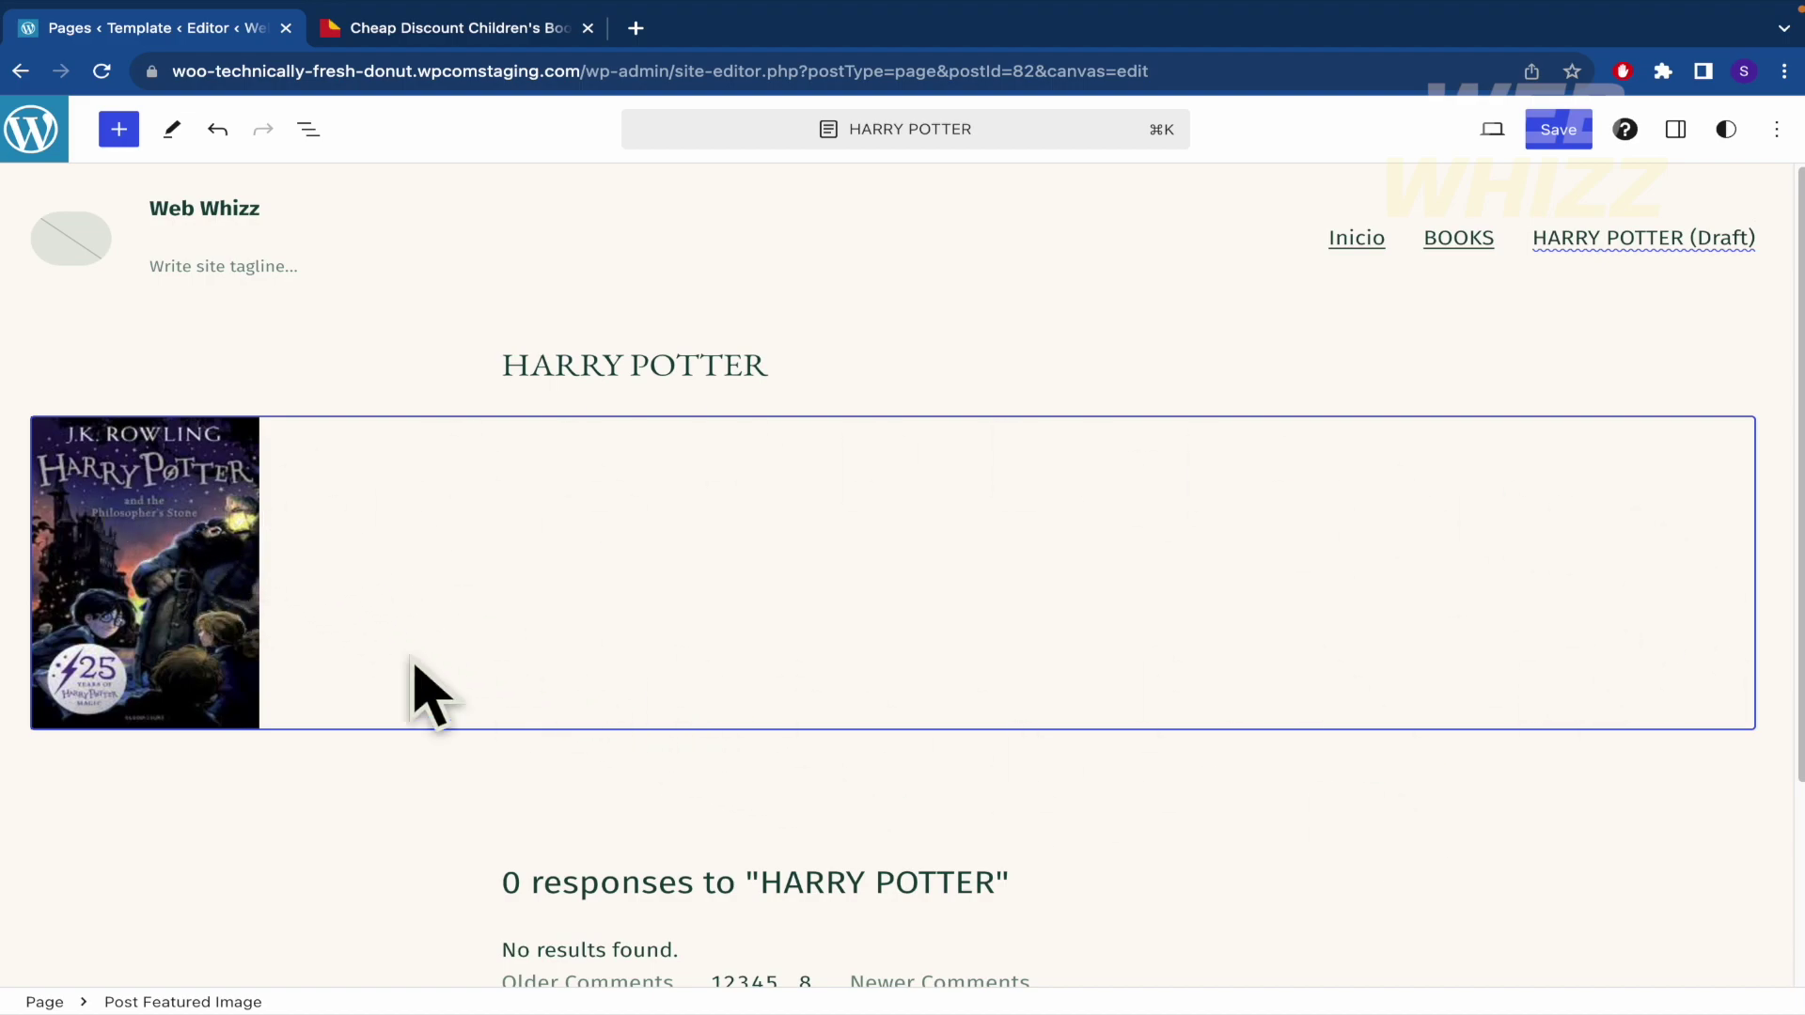
{"action": "scroll", "coordinate": [374, 617], "scroll_direction": "down", "scroll_amount": 1}
{"action": "scroll", "coordinate": [870, 602], "scroll_direction": "down", "scroll_amount": 3}
{"action": "left_click", "coordinate": [870, 601]}
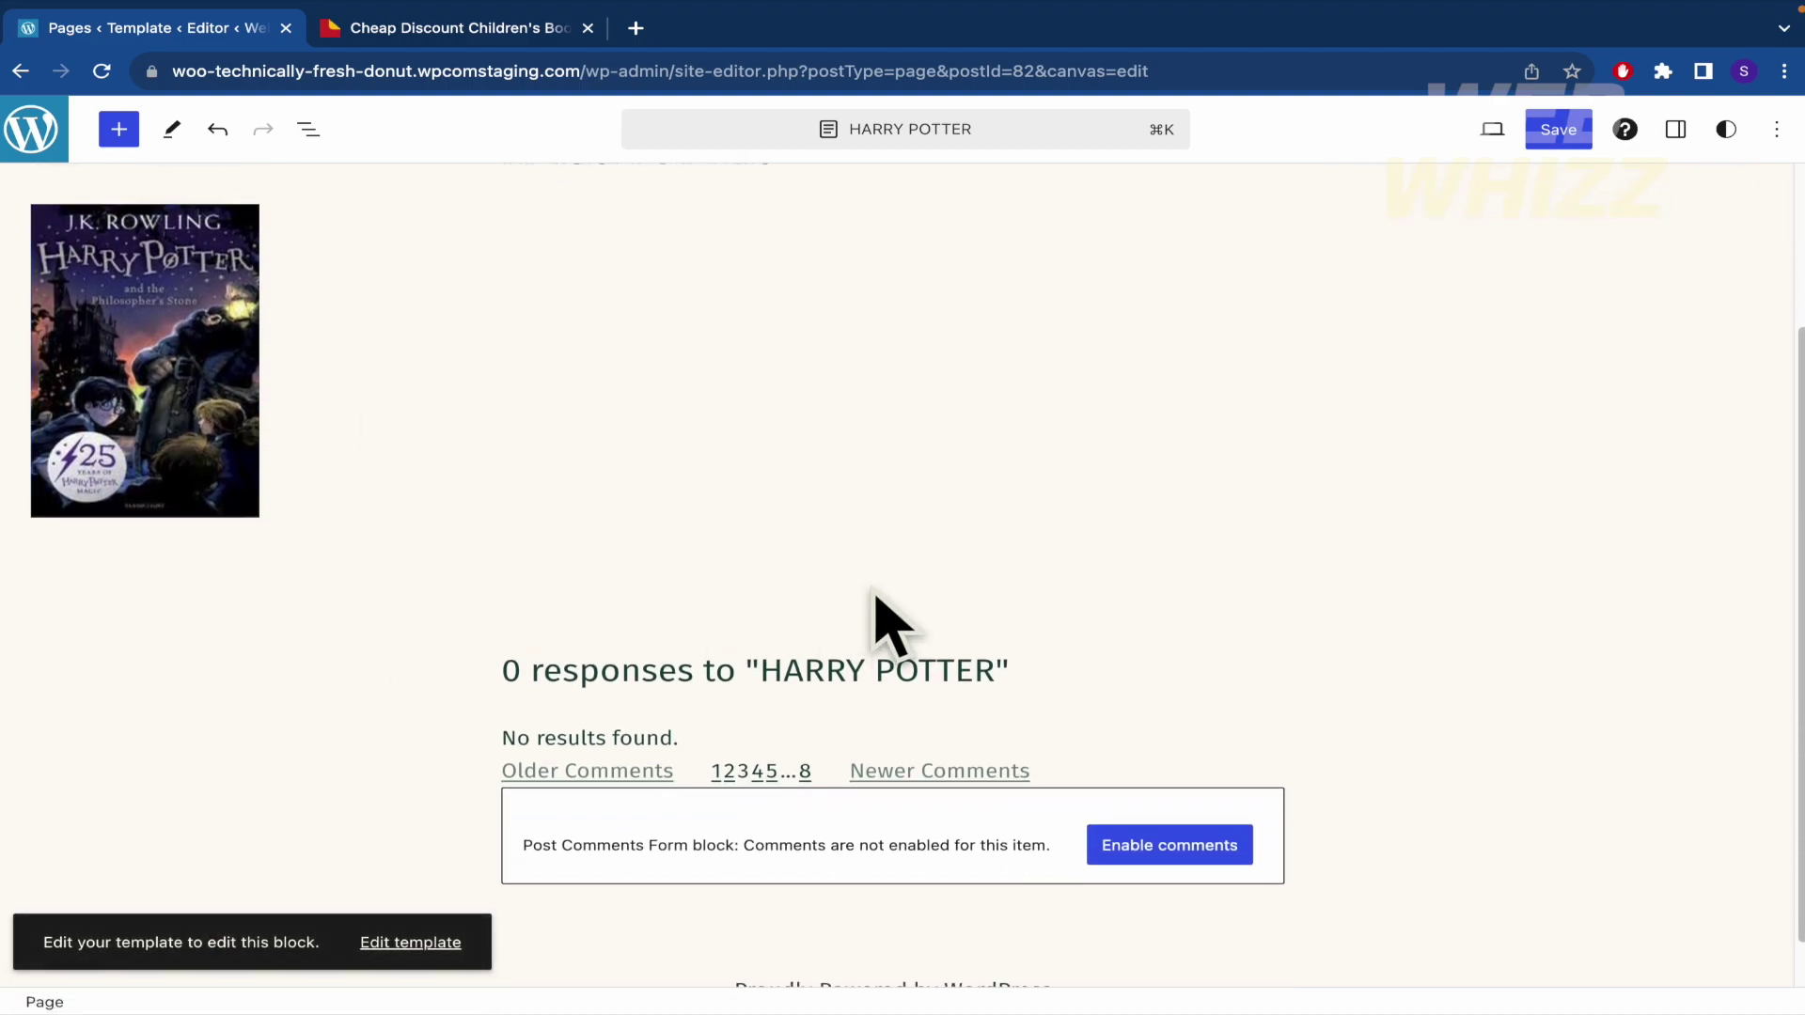
{"action": "scroll", "coordinate": [831, 577], "scroll_direction": "up", "scroll_amount": 1}
{"action": "scroll", "coordinate": [831, 578], "scroll_direction": "up", "scroll_amount": 3}
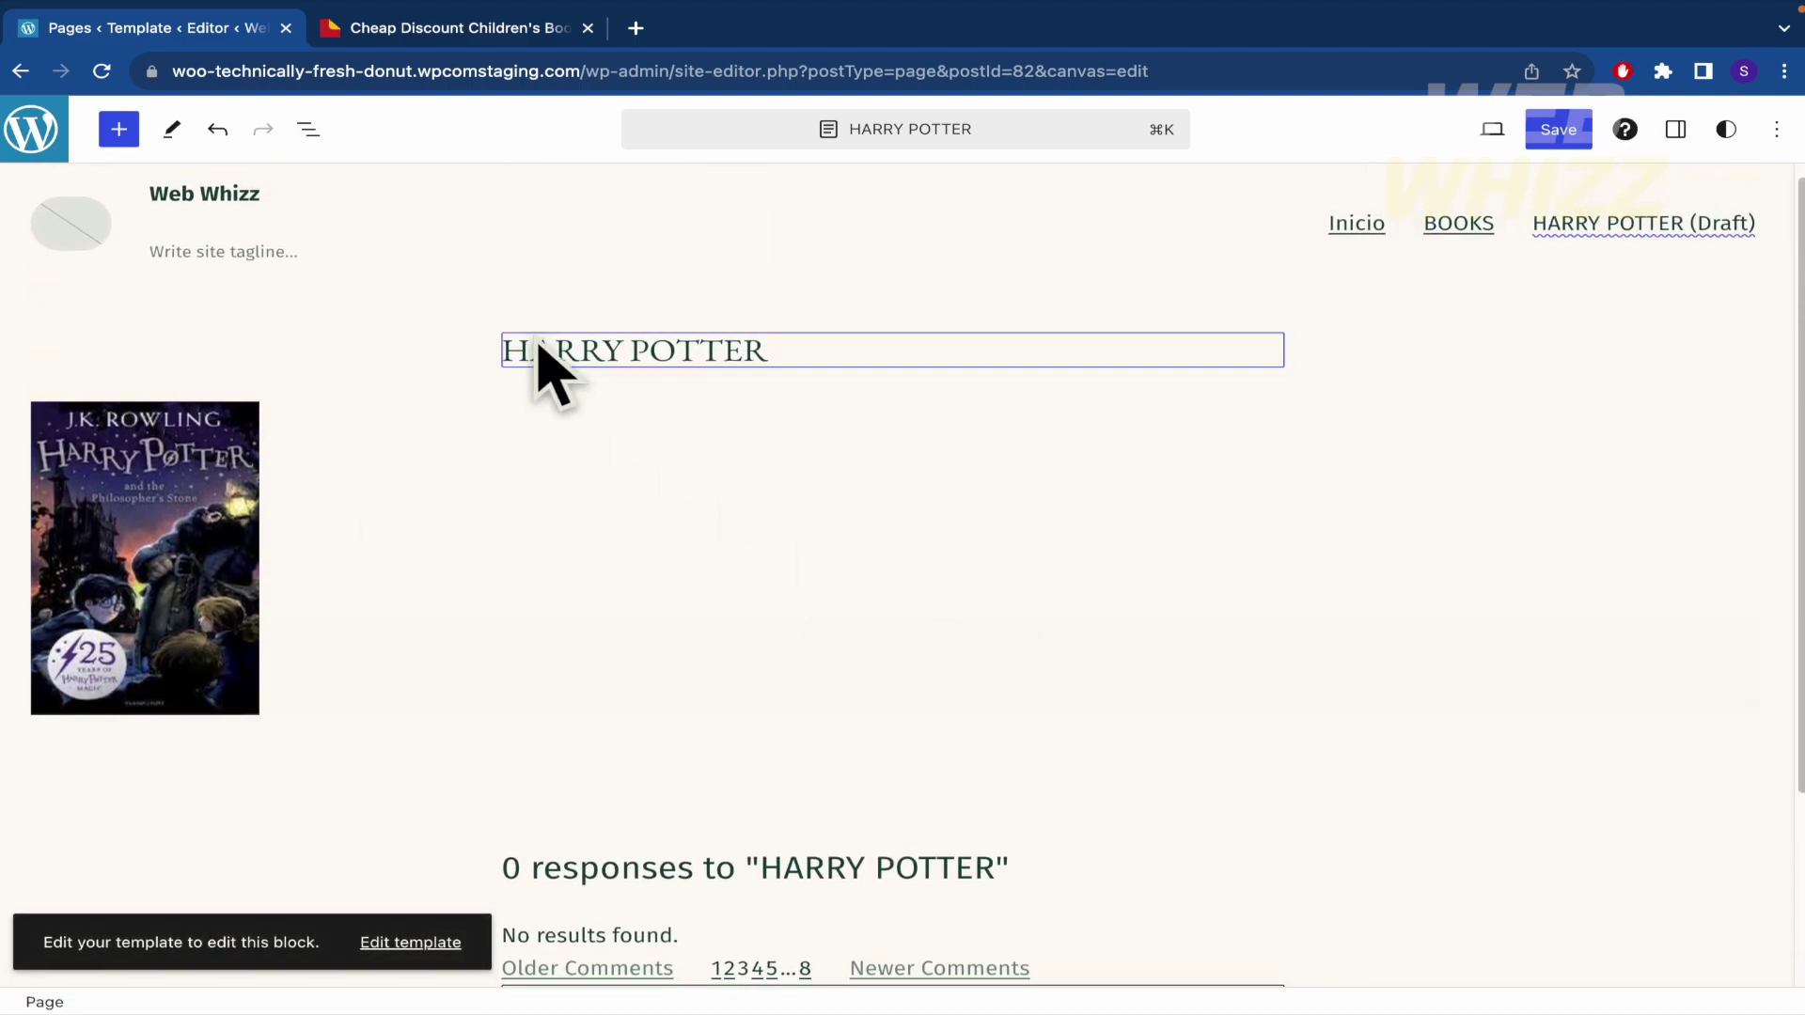
Insert a Single Product block set to HARRY POTTER 3, showing its $15.00 price.
{"action": "left_click", "coordinate": [119, 130]}
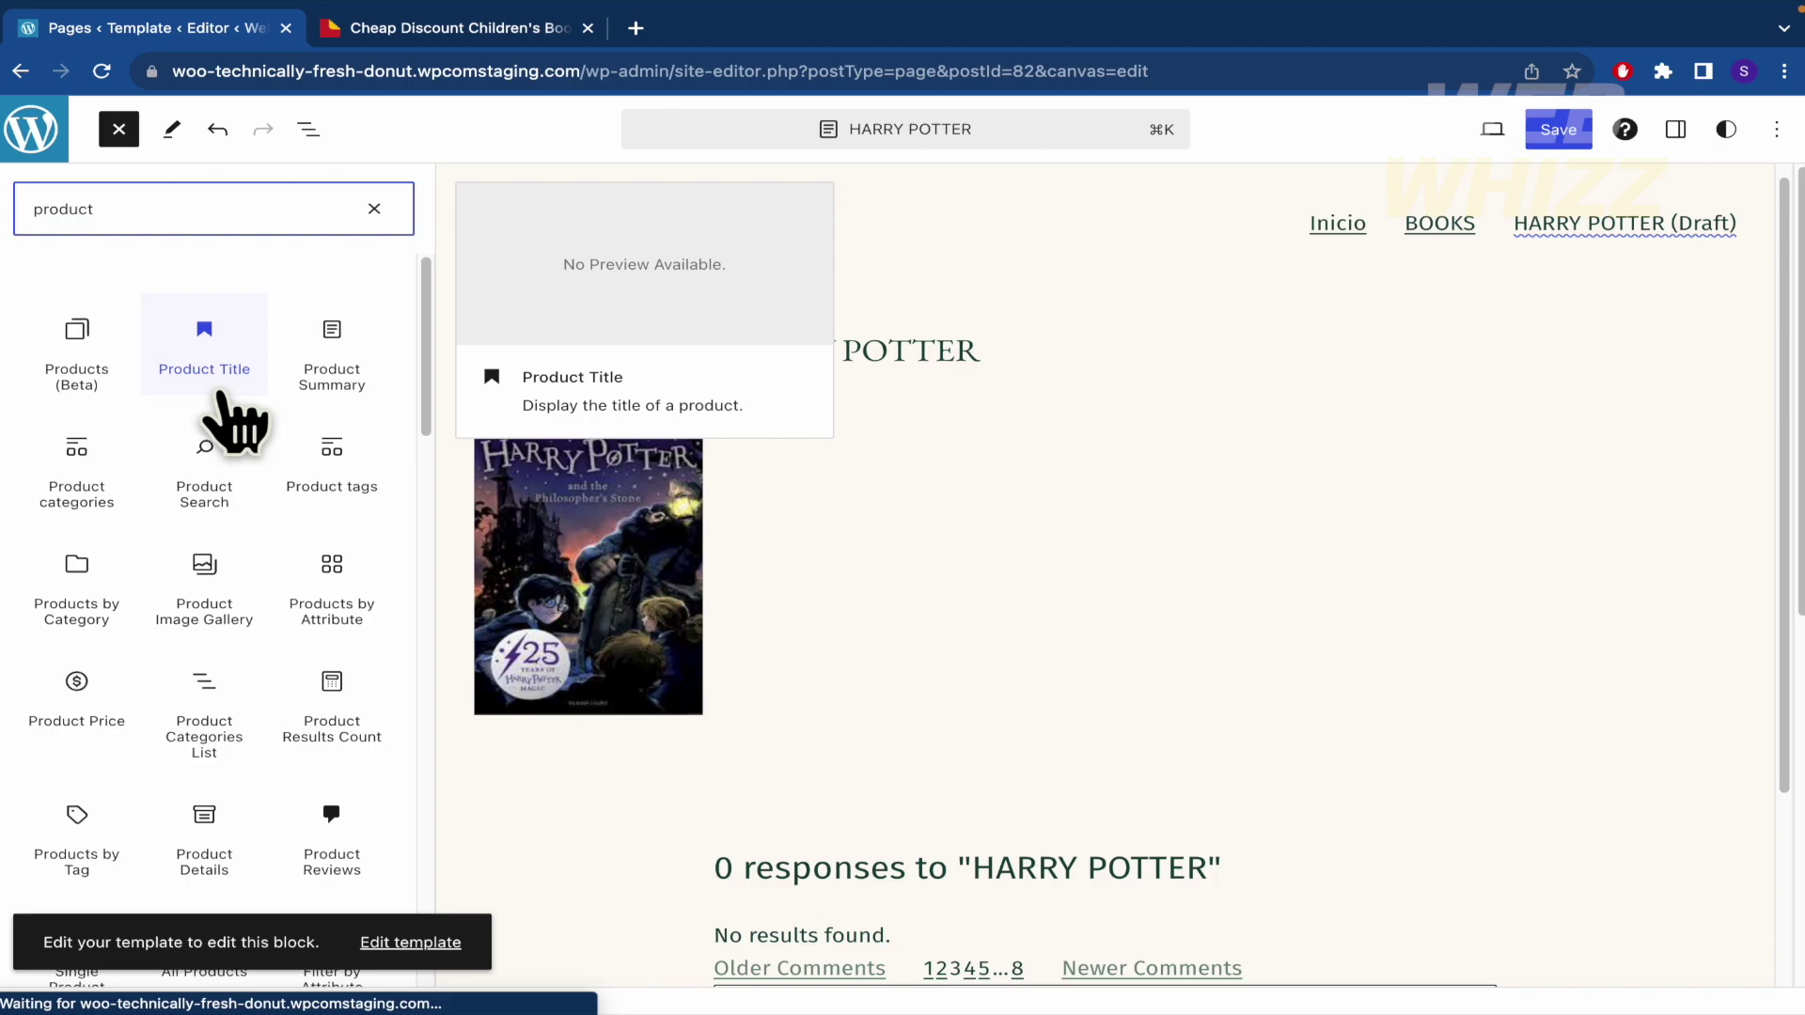
{"action": "scroll", "coordinate": [235, 423], "scroll_direction": "down", "scroll_amount": 2}
{"action": "scroll", "coordinate": [234, 423], "scroll_direction": "down", "scroll_amount": 5}
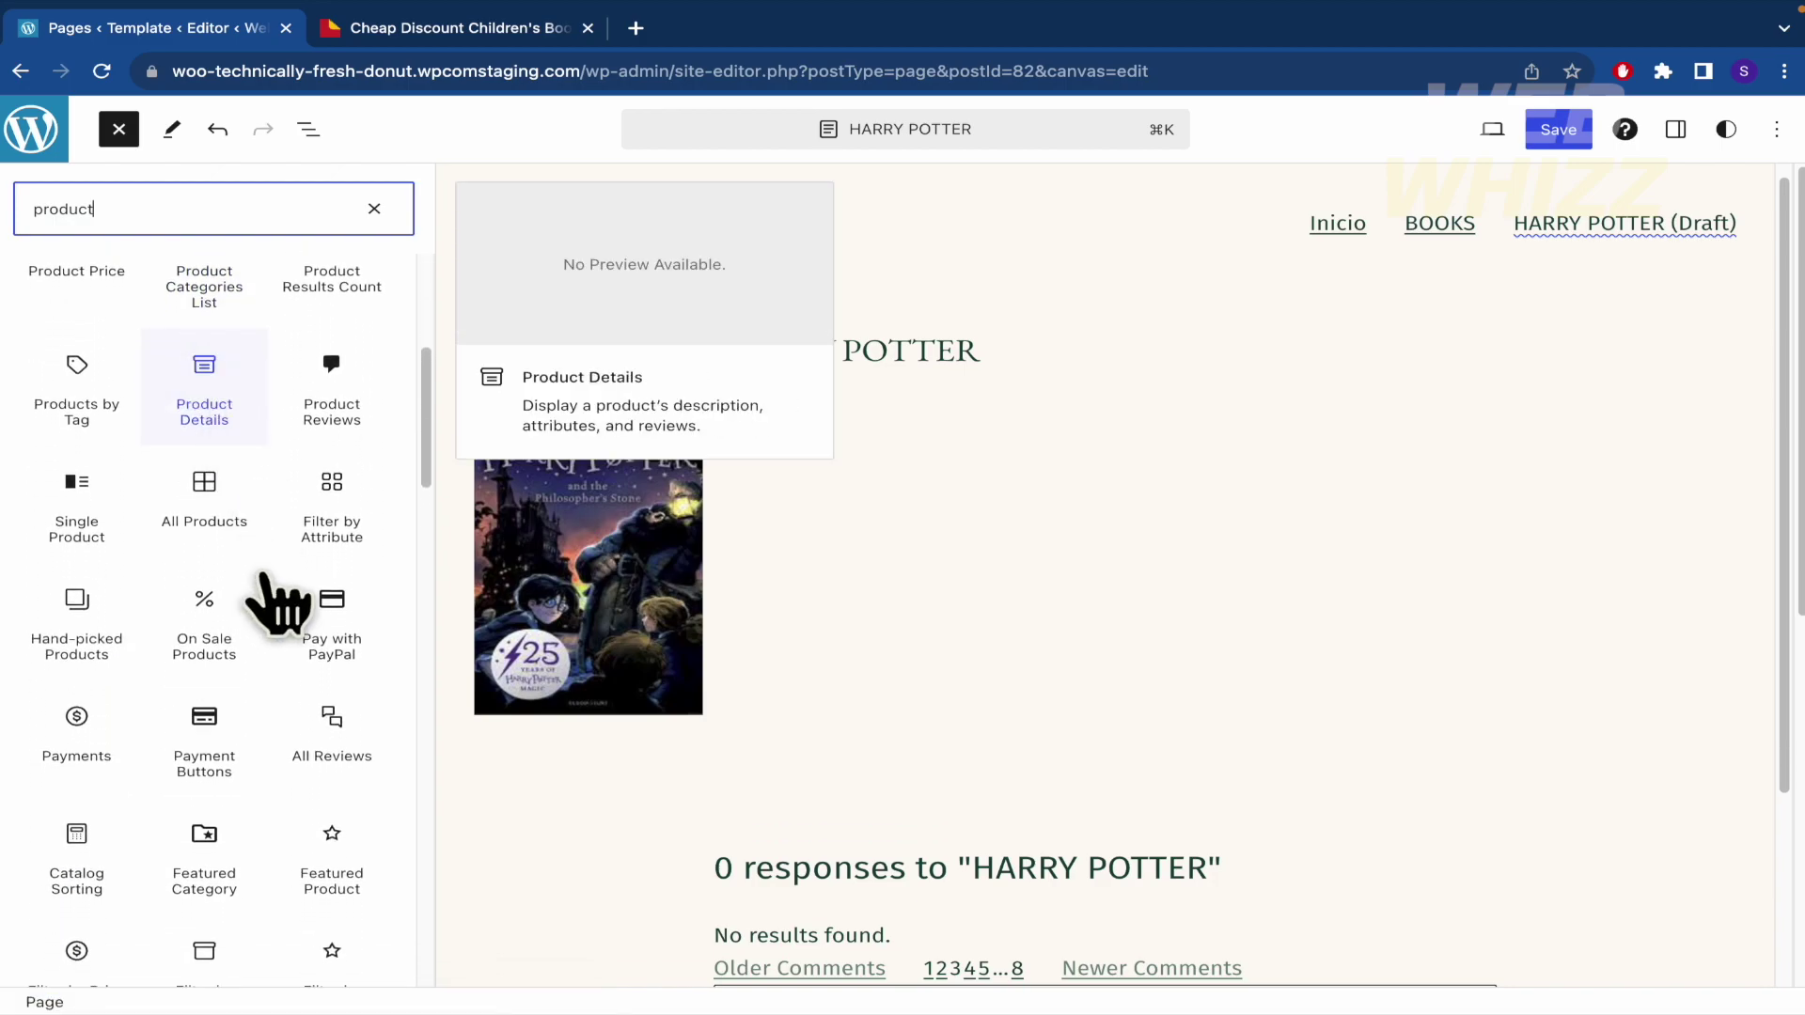
{"action": "scroll", "coordinate": [274, 604], "scroll_direction": "down", "scroll_amount": 3}
{"action": "scroll", "coordinate": [274, 605], "scroll_direction": "up", "scroll_amount": 7}
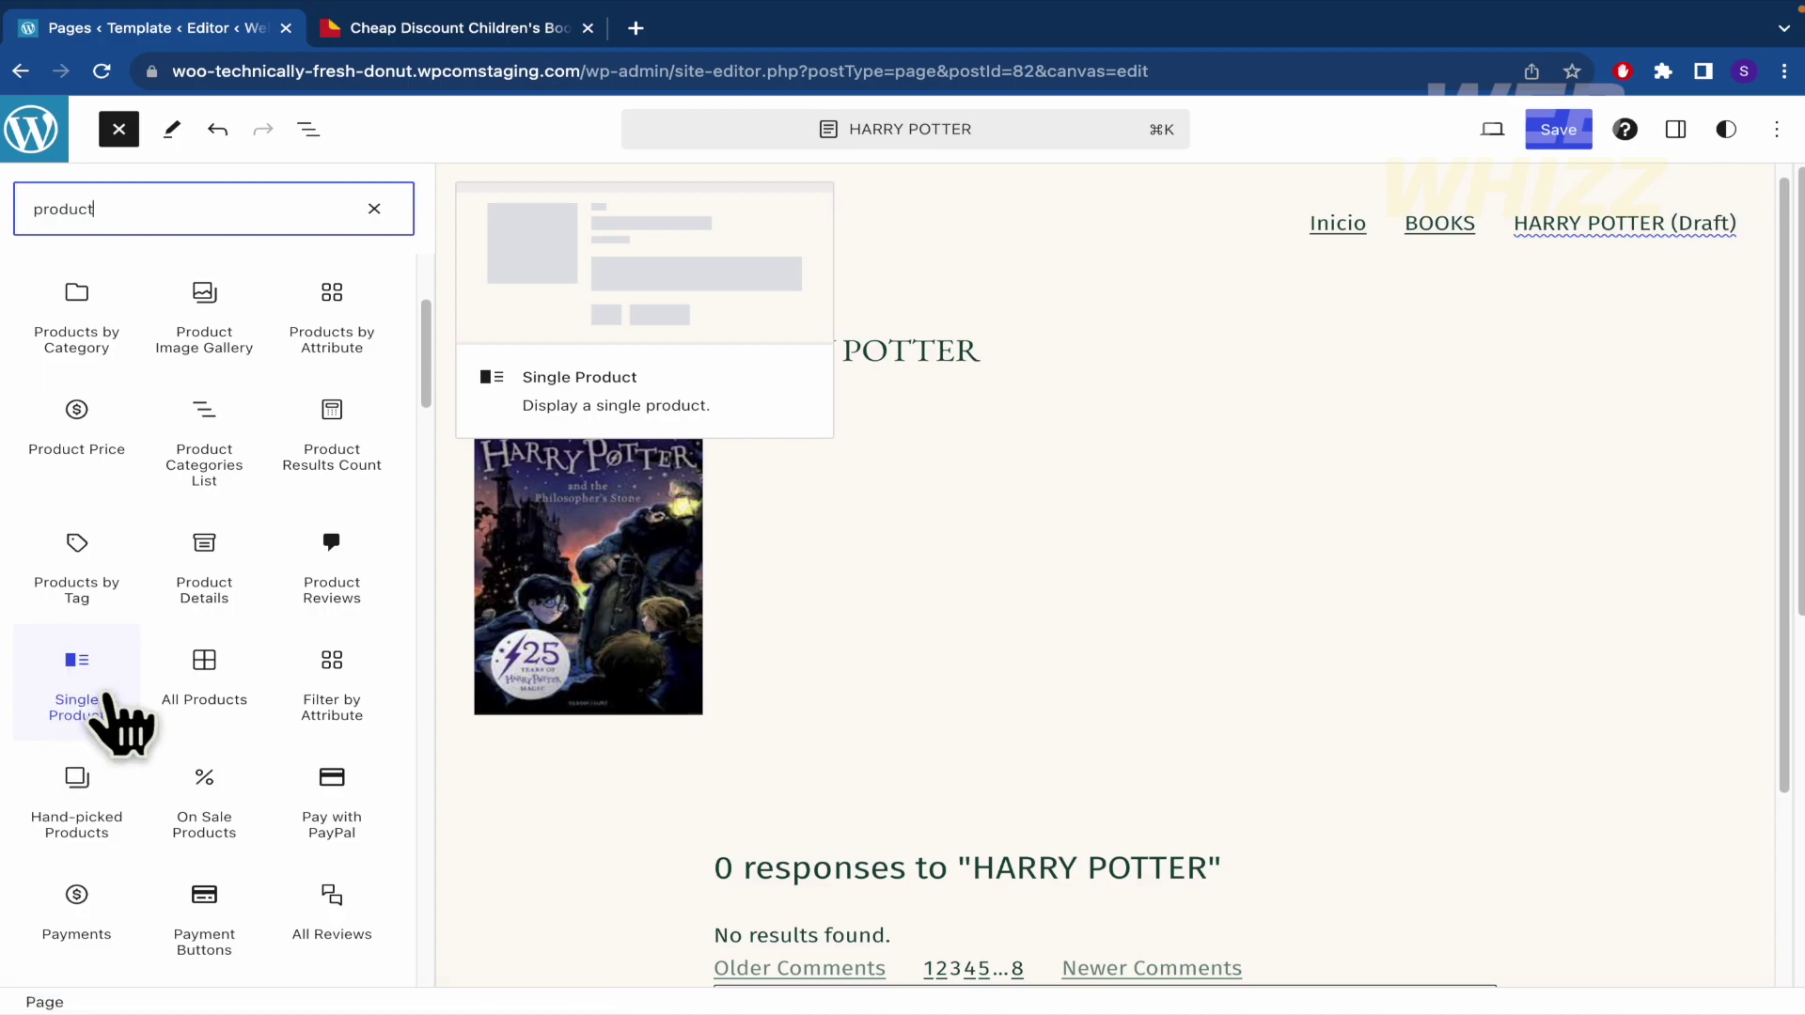
{"action": "left_click", "coordinate": [86, 701]}
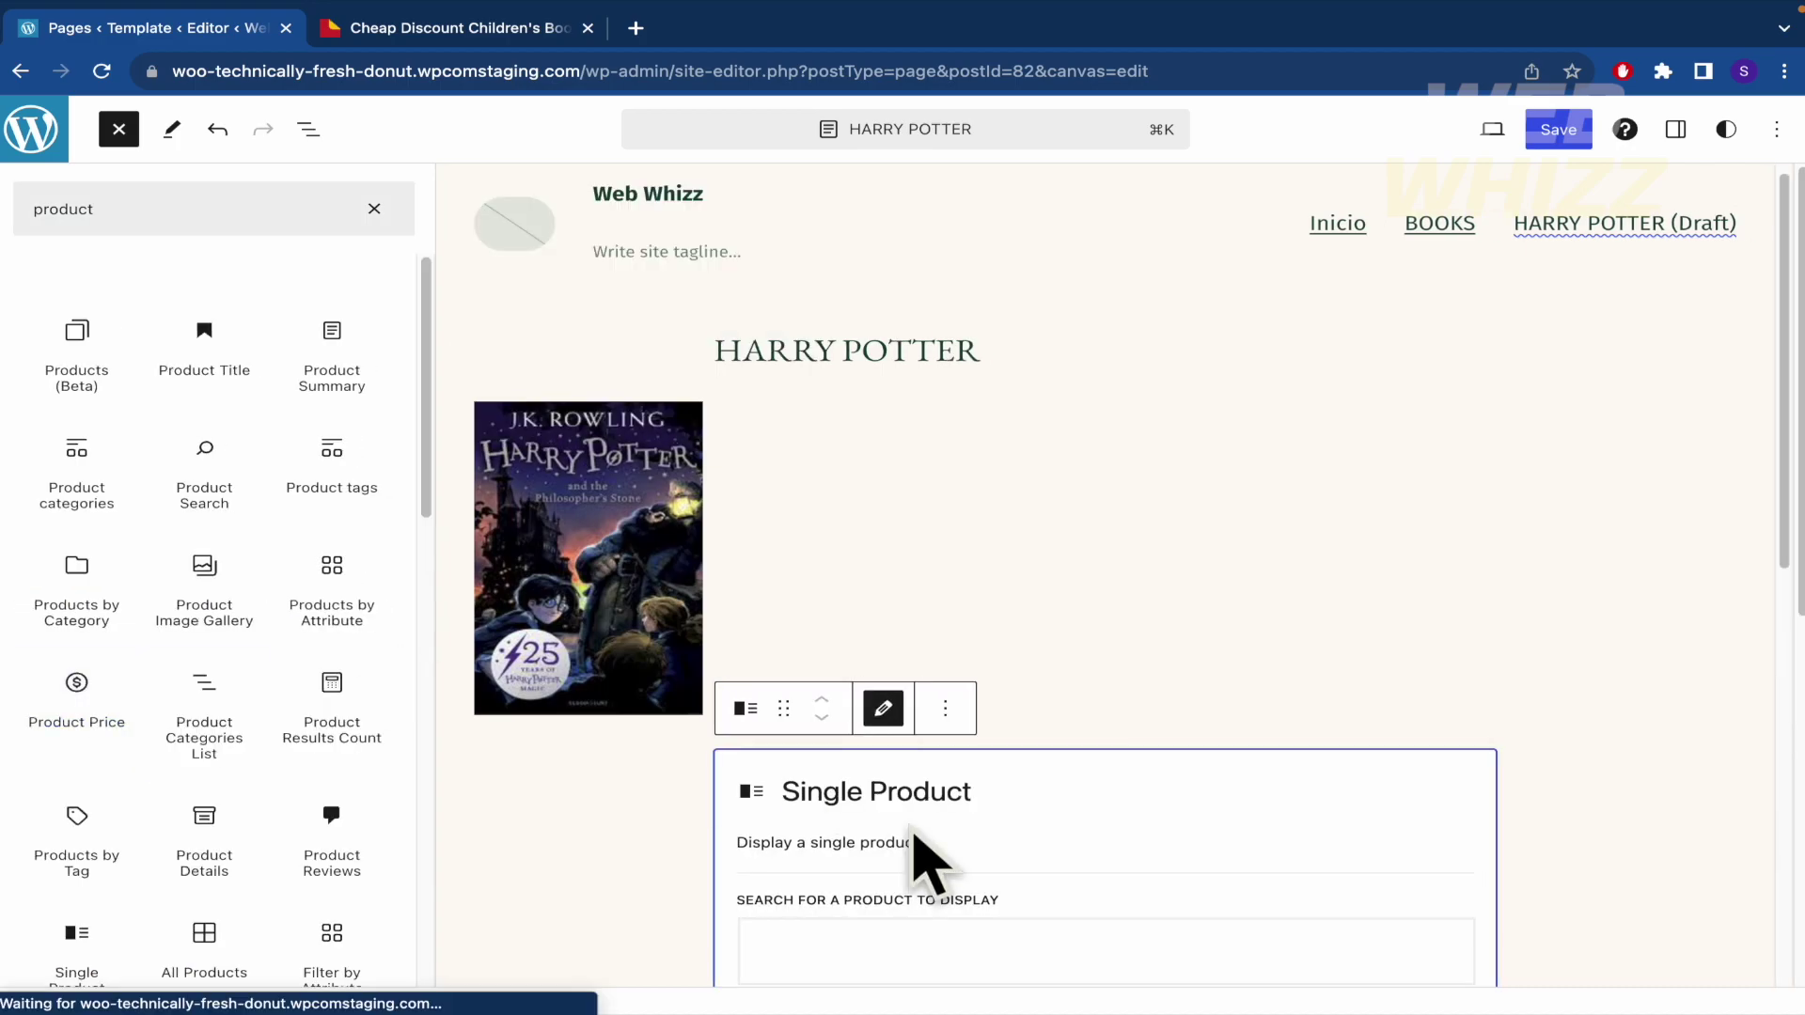
{"action": "scroll", "coordinate": [927, 858], "scroll_direction": "down", "scroll_amount": 3}
{"action": "scroll", "coordinate": [1161, 752], "scroll_direction": "down", "scroll_amount": 2}
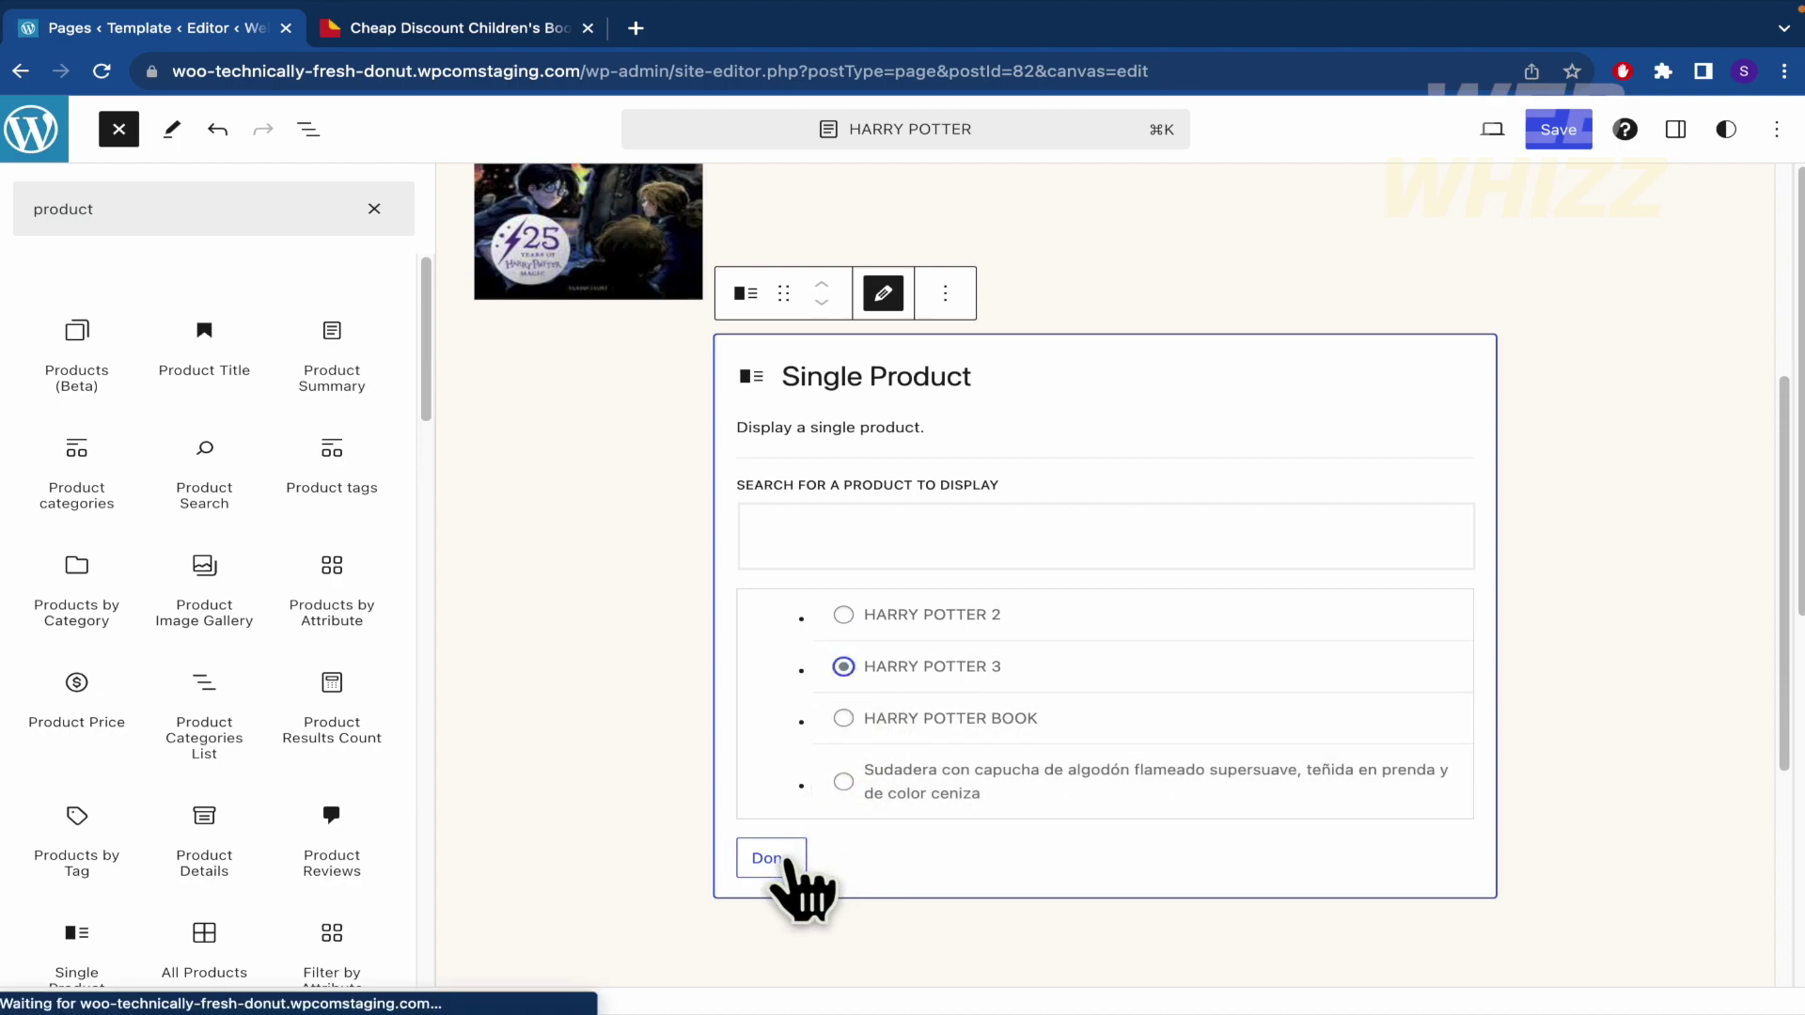
{"action": "left_click", "coordinate": [887, 536]}
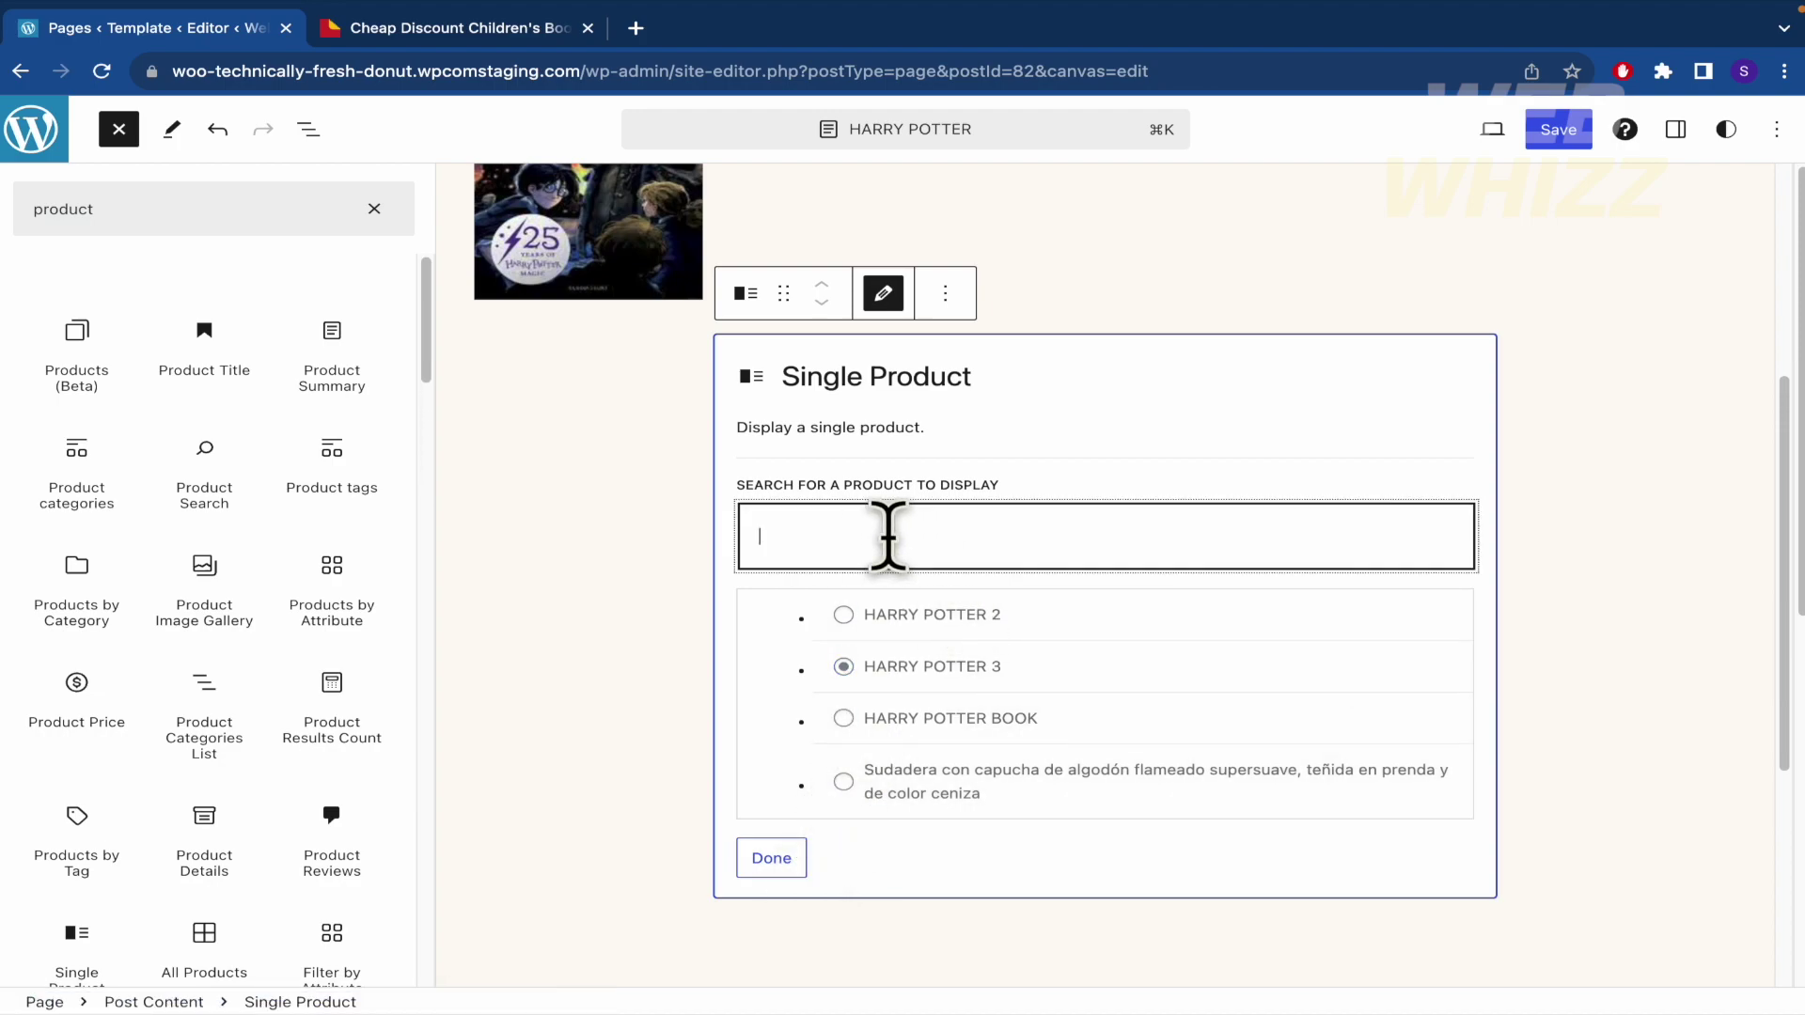
{"action": "left_click", "coordinate": [771, 858]}
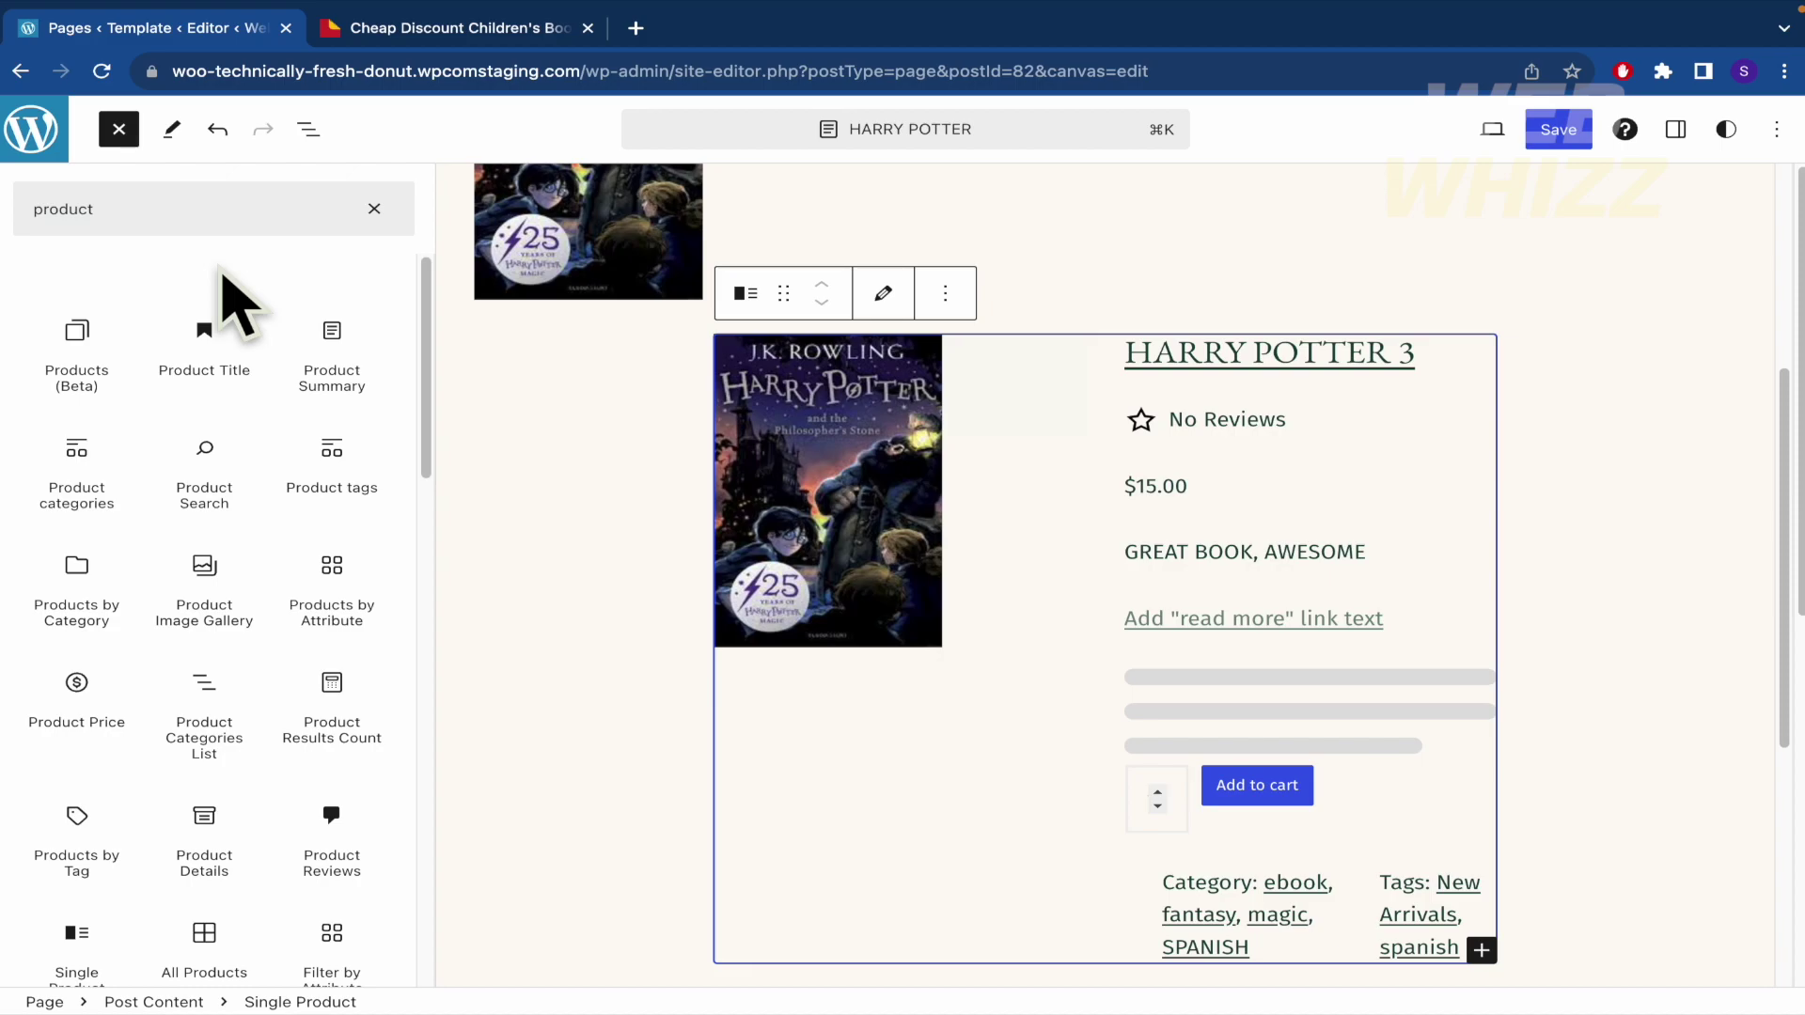
{"action": "scroll", "coordinate": [592, 743], "scroll_direction": "down", "scroll_amount": 5}
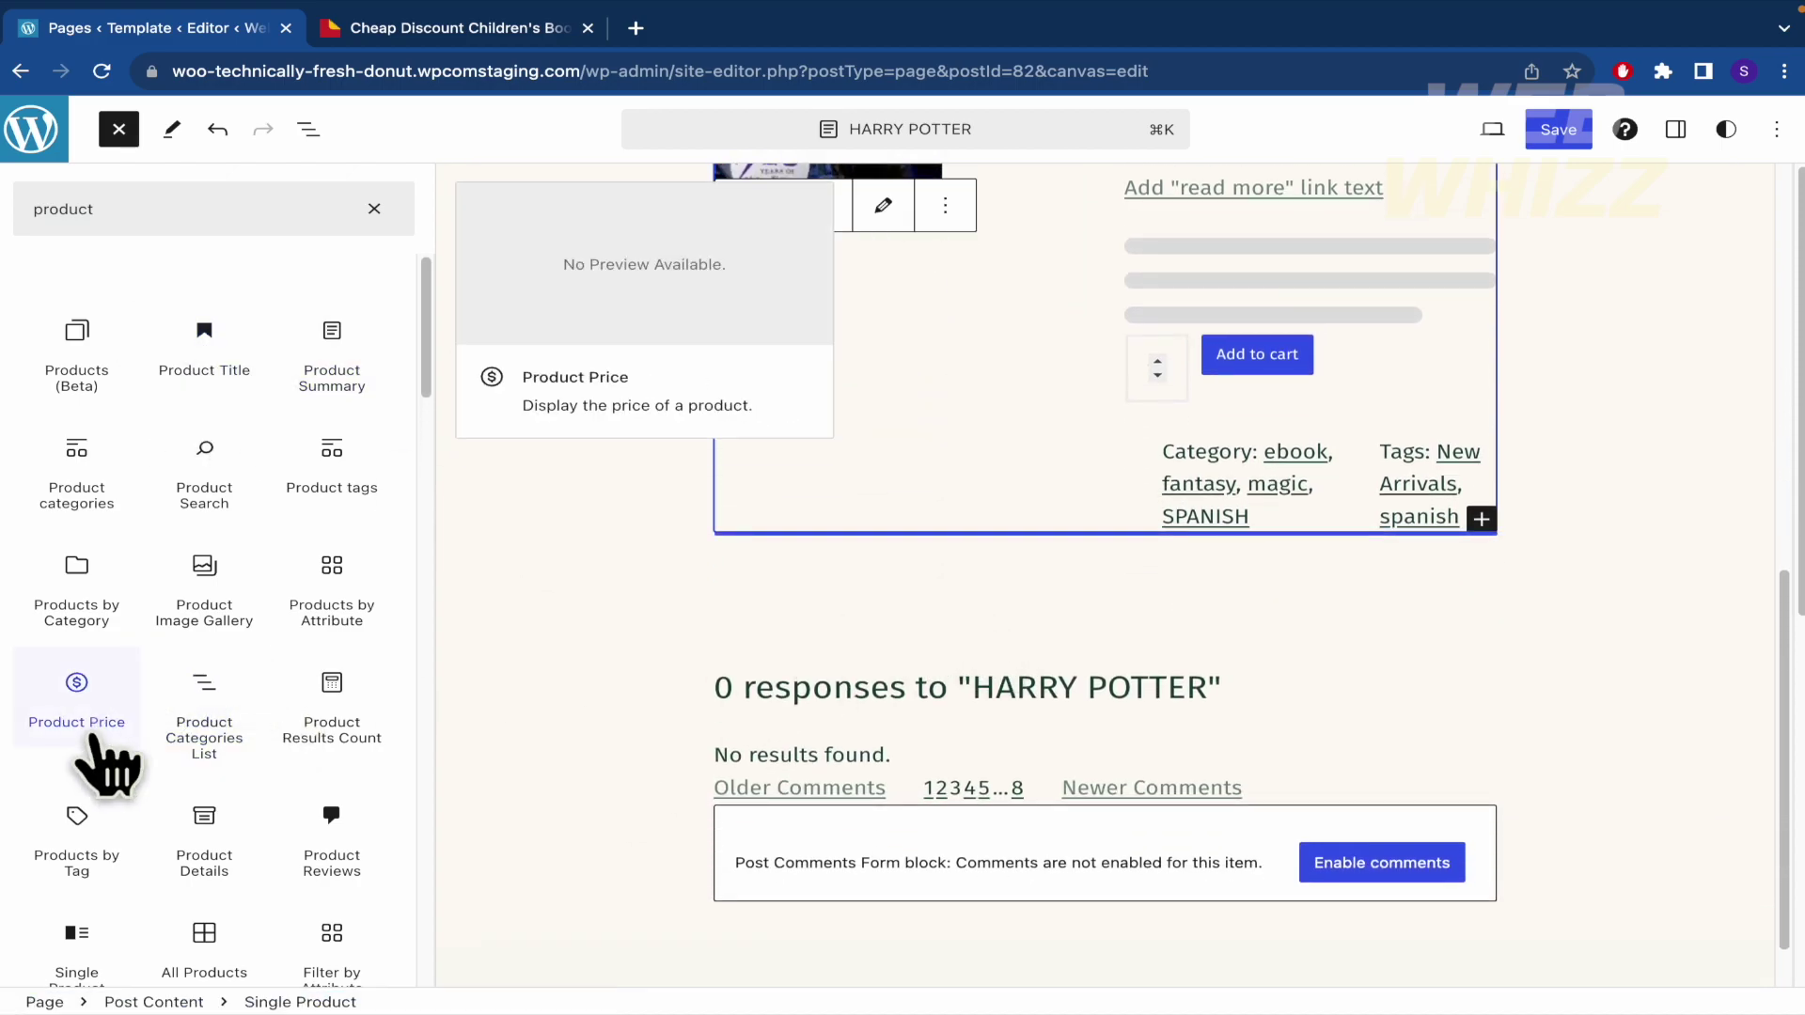
Add a Products by Category block limited to the SPANISH category, showing HARRY POTTER 3.
{"action": "left_click", "coordinate": [77, 602]}
{"action": "scroll", "coordinate": [596, 837], "scroll_direction": "down", "scroll_amount": 3}
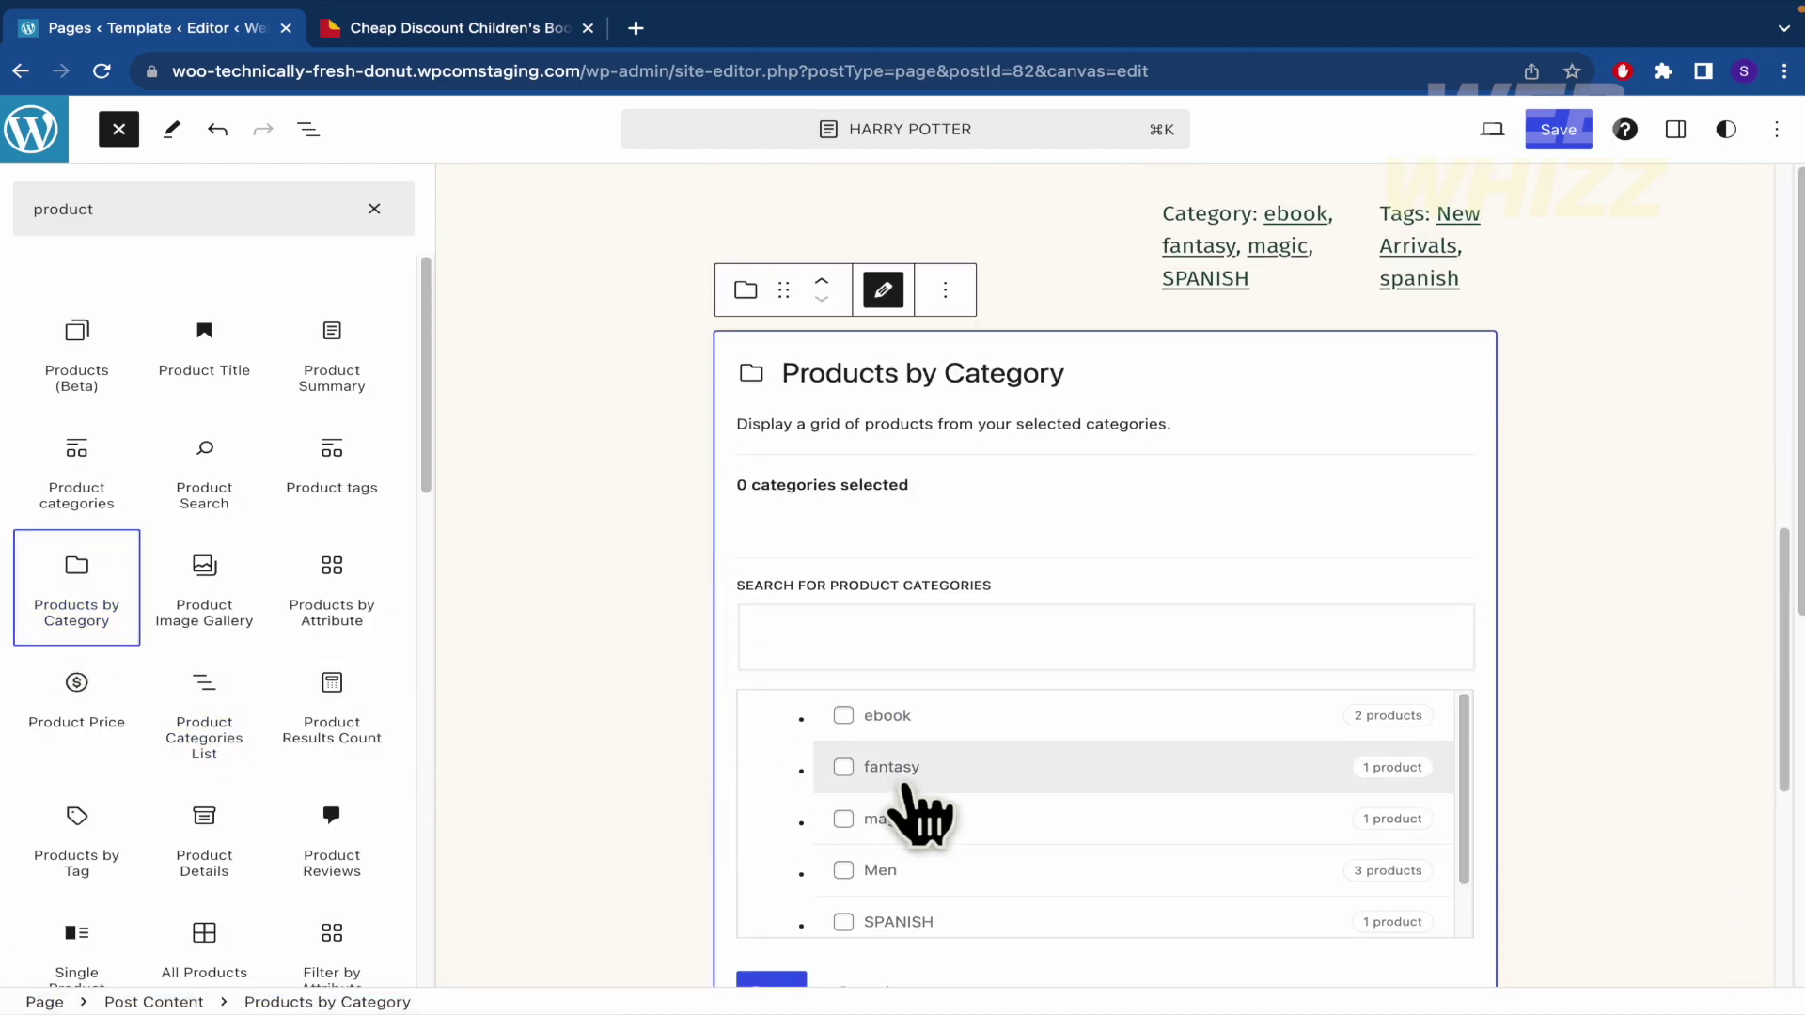
{"action": "left_click", "coordinate": [844, 767]}
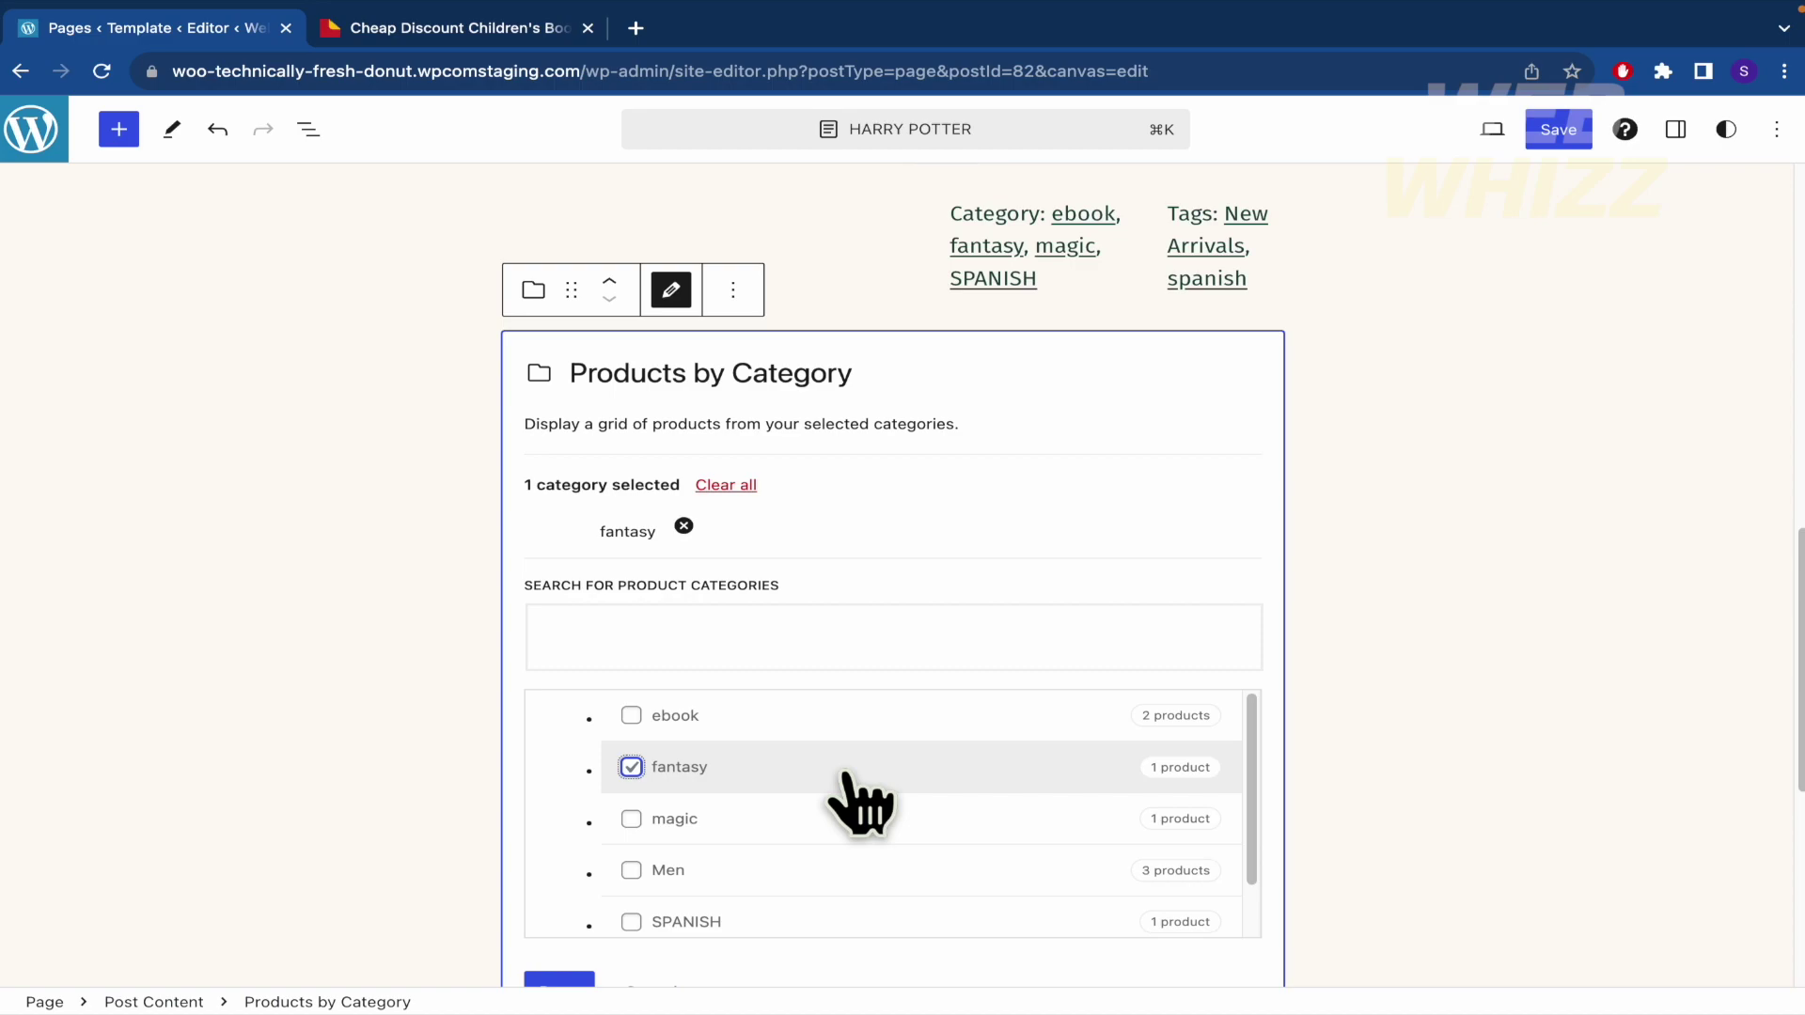
{"action": "scroll", "coordinate": [748, 790], "scroll_direction": "down", "scroll_amount": 1}
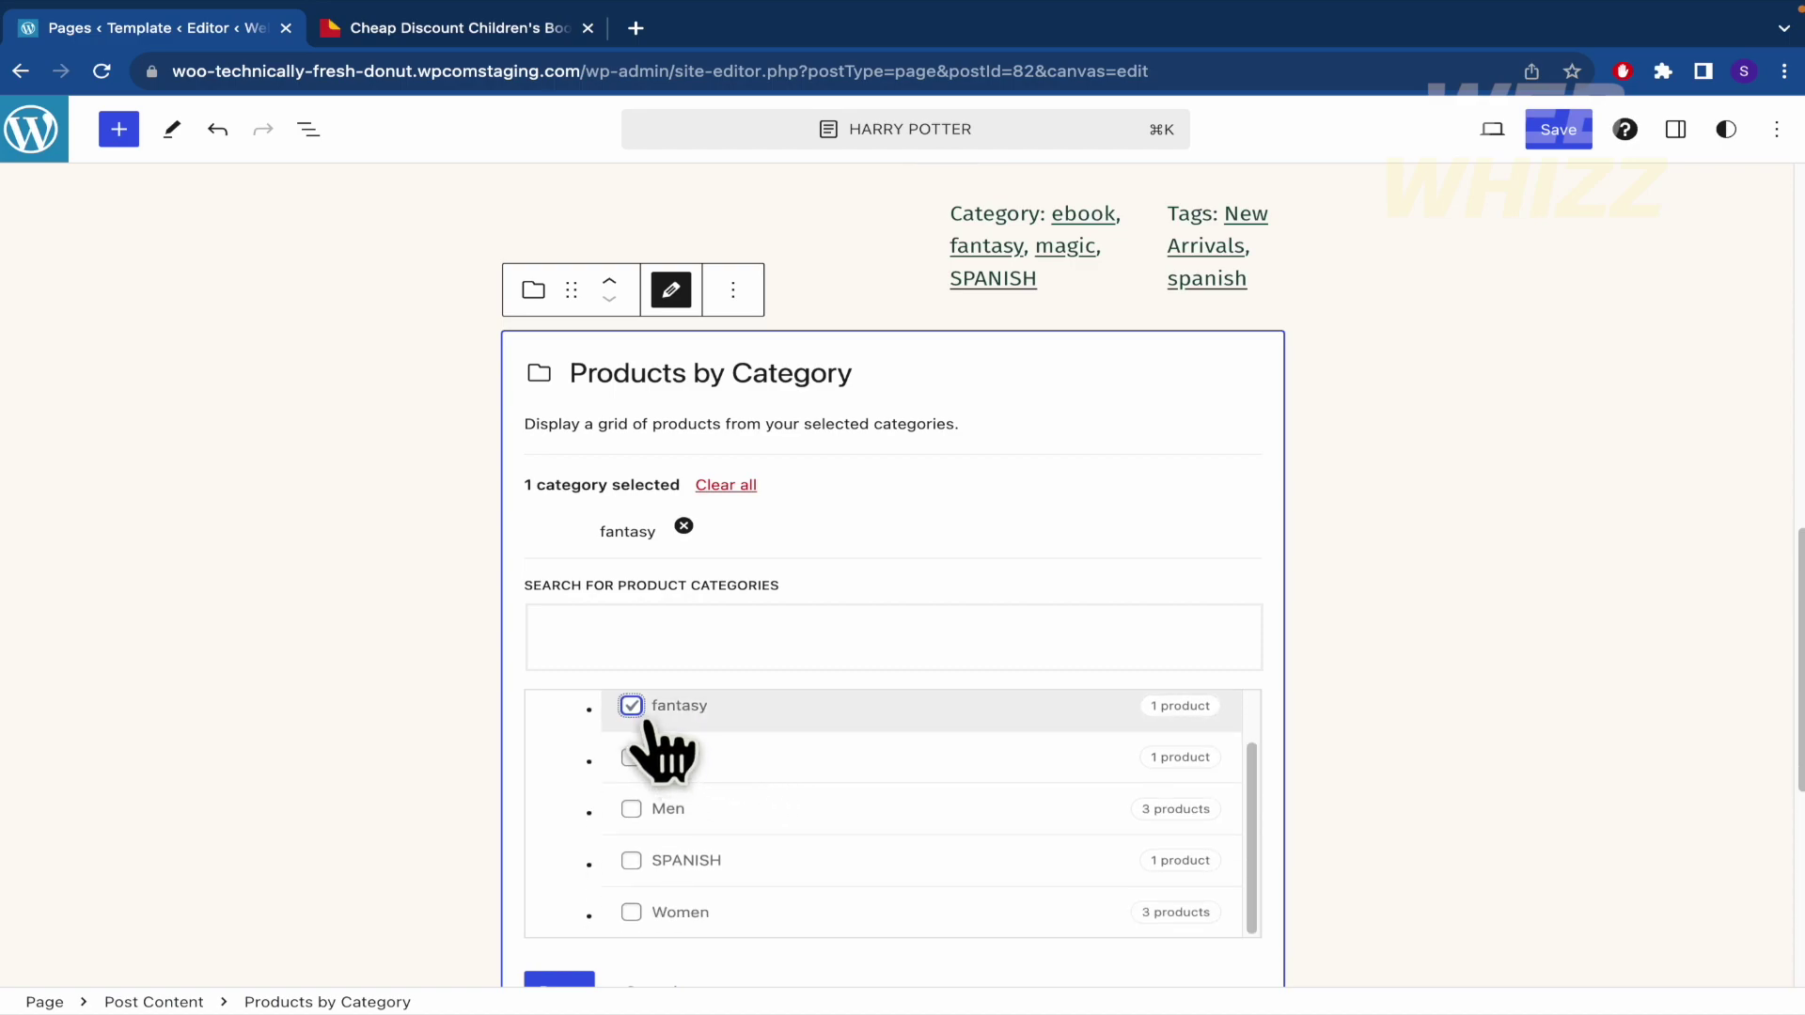
{"action": "left_click", "coordinate": [631, 860]}
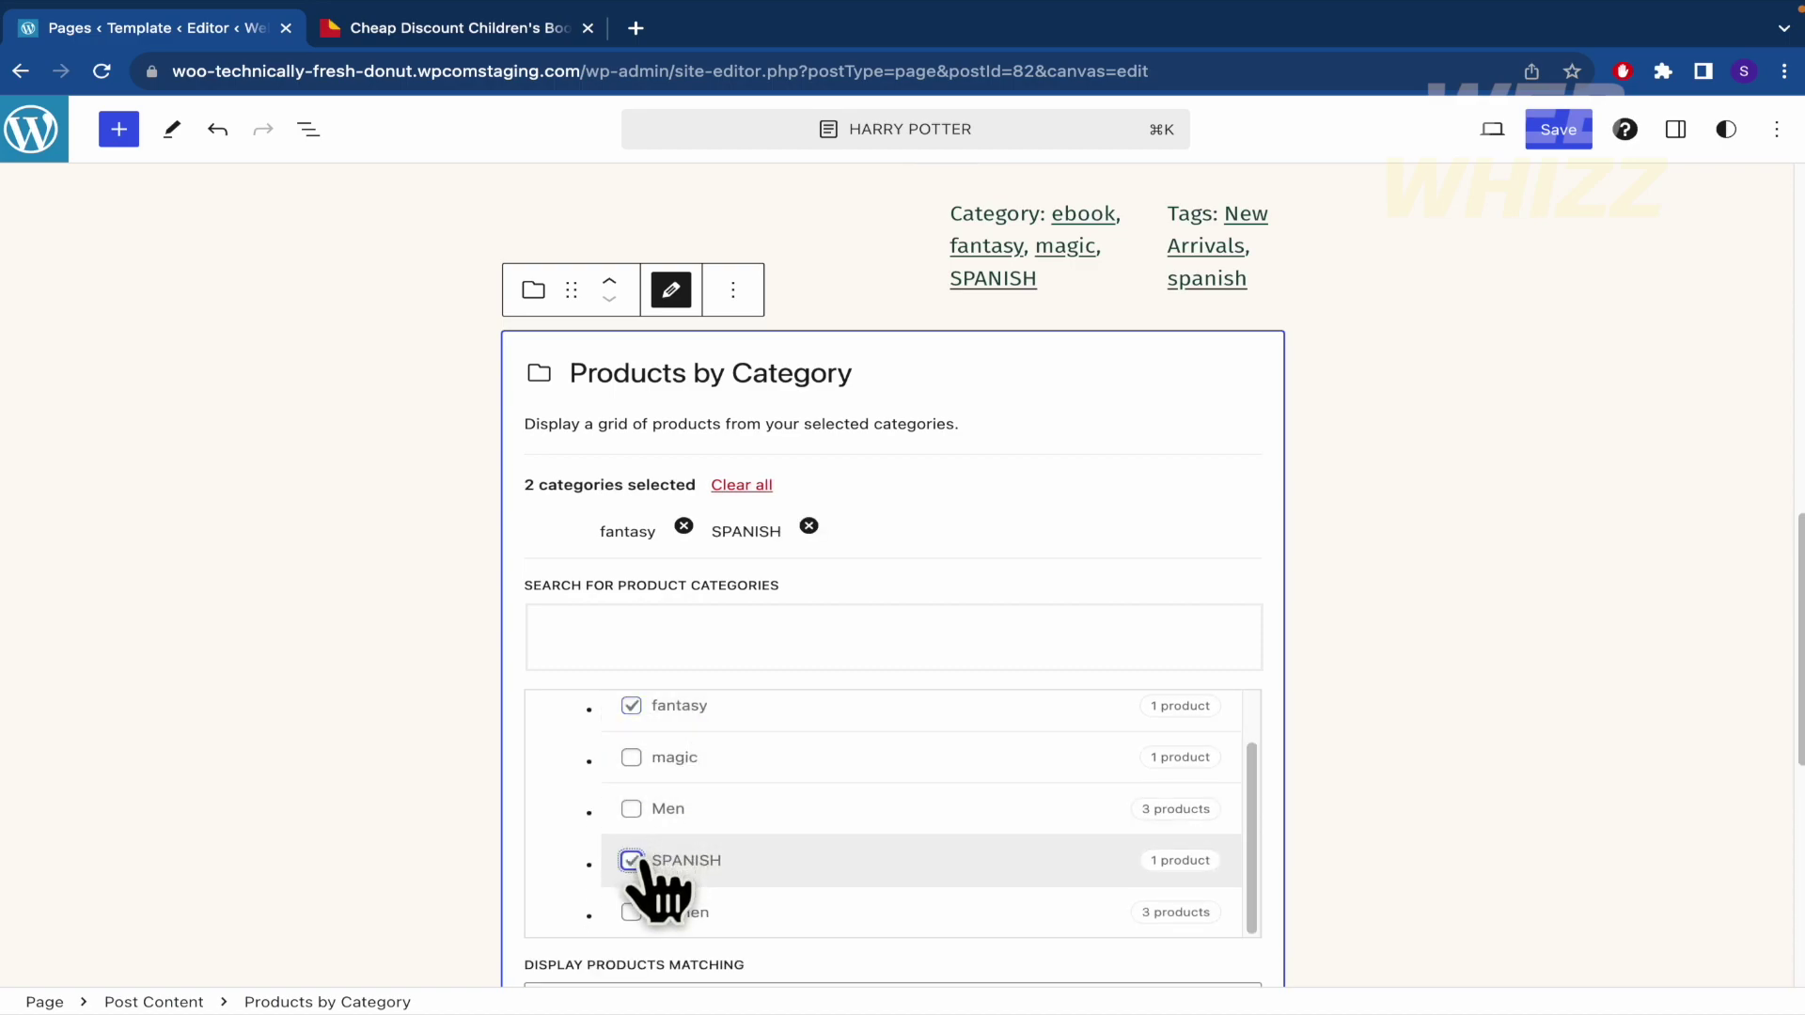
{"action": "left_click", "coordinate": [630, 705]}
{"action": "scroll", "coordinate": [527, 874], "scroll_direction": "down", "scroll_amount": 1}
{"action": "left_click", "coordinate": [574, 893]}
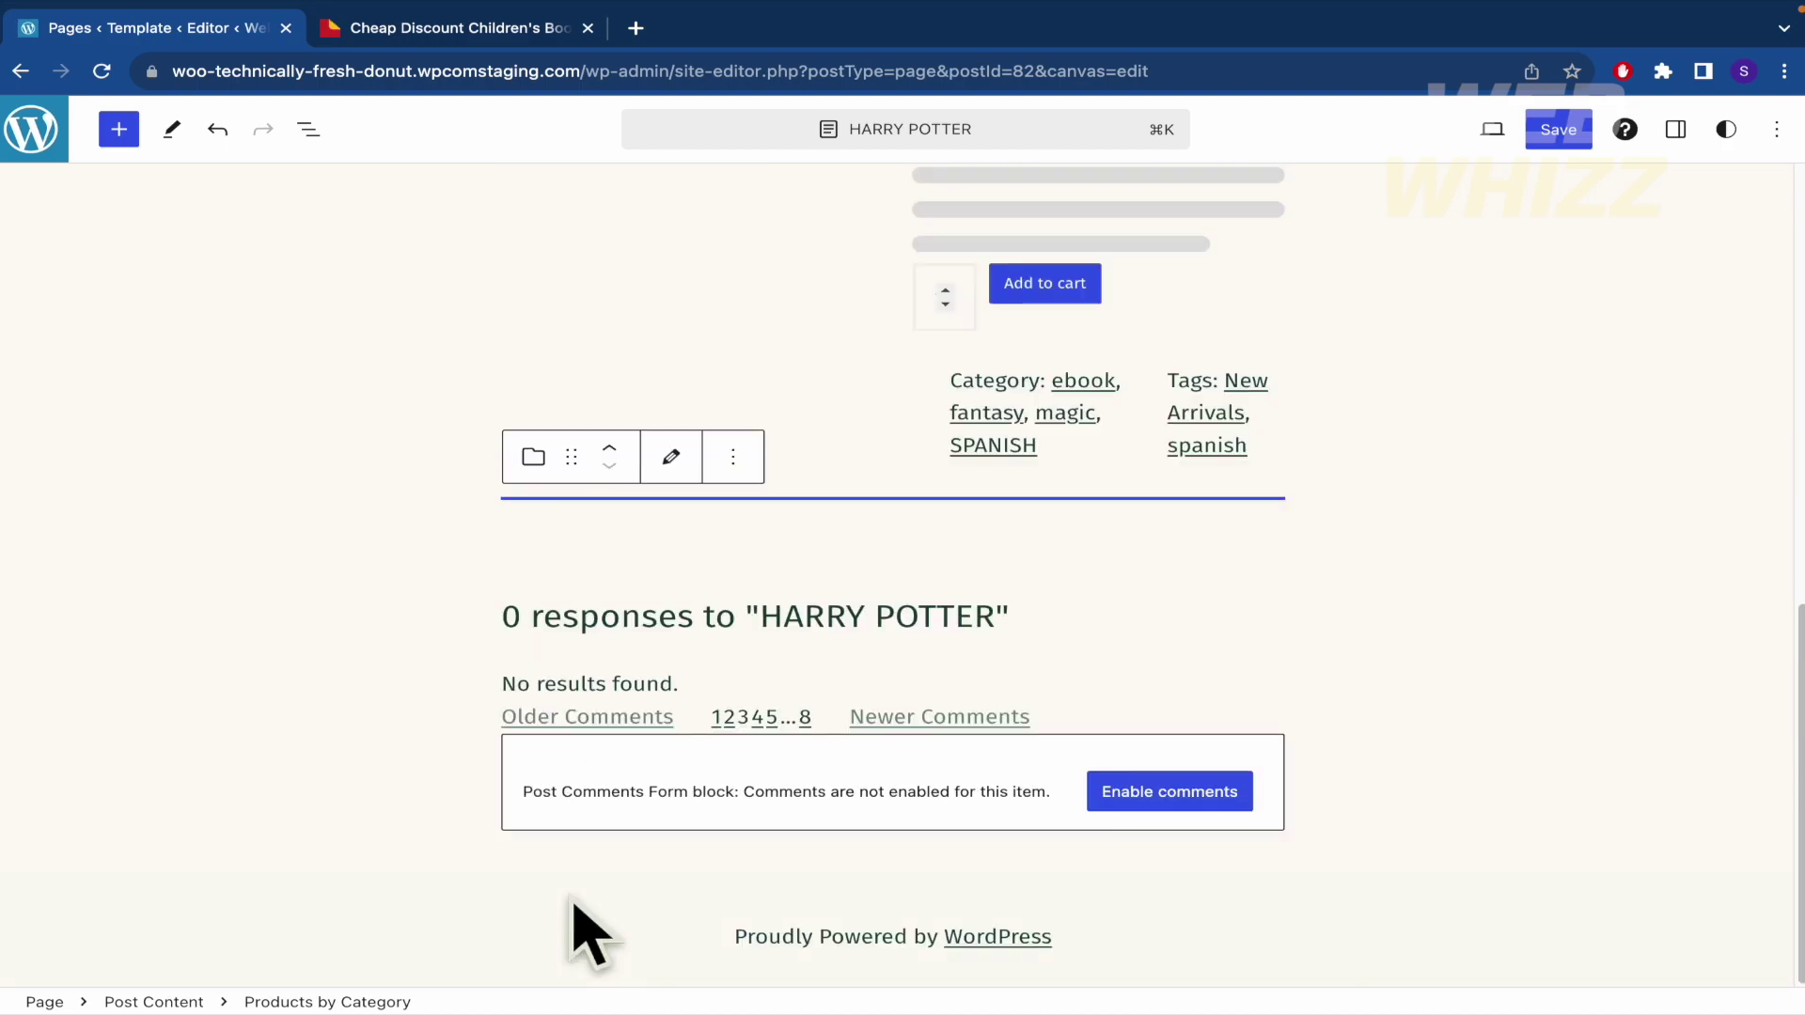
{"action": "scroll", "coordinate": [495, 648], "scroll_direction": "up", "scroll_amount": 10}
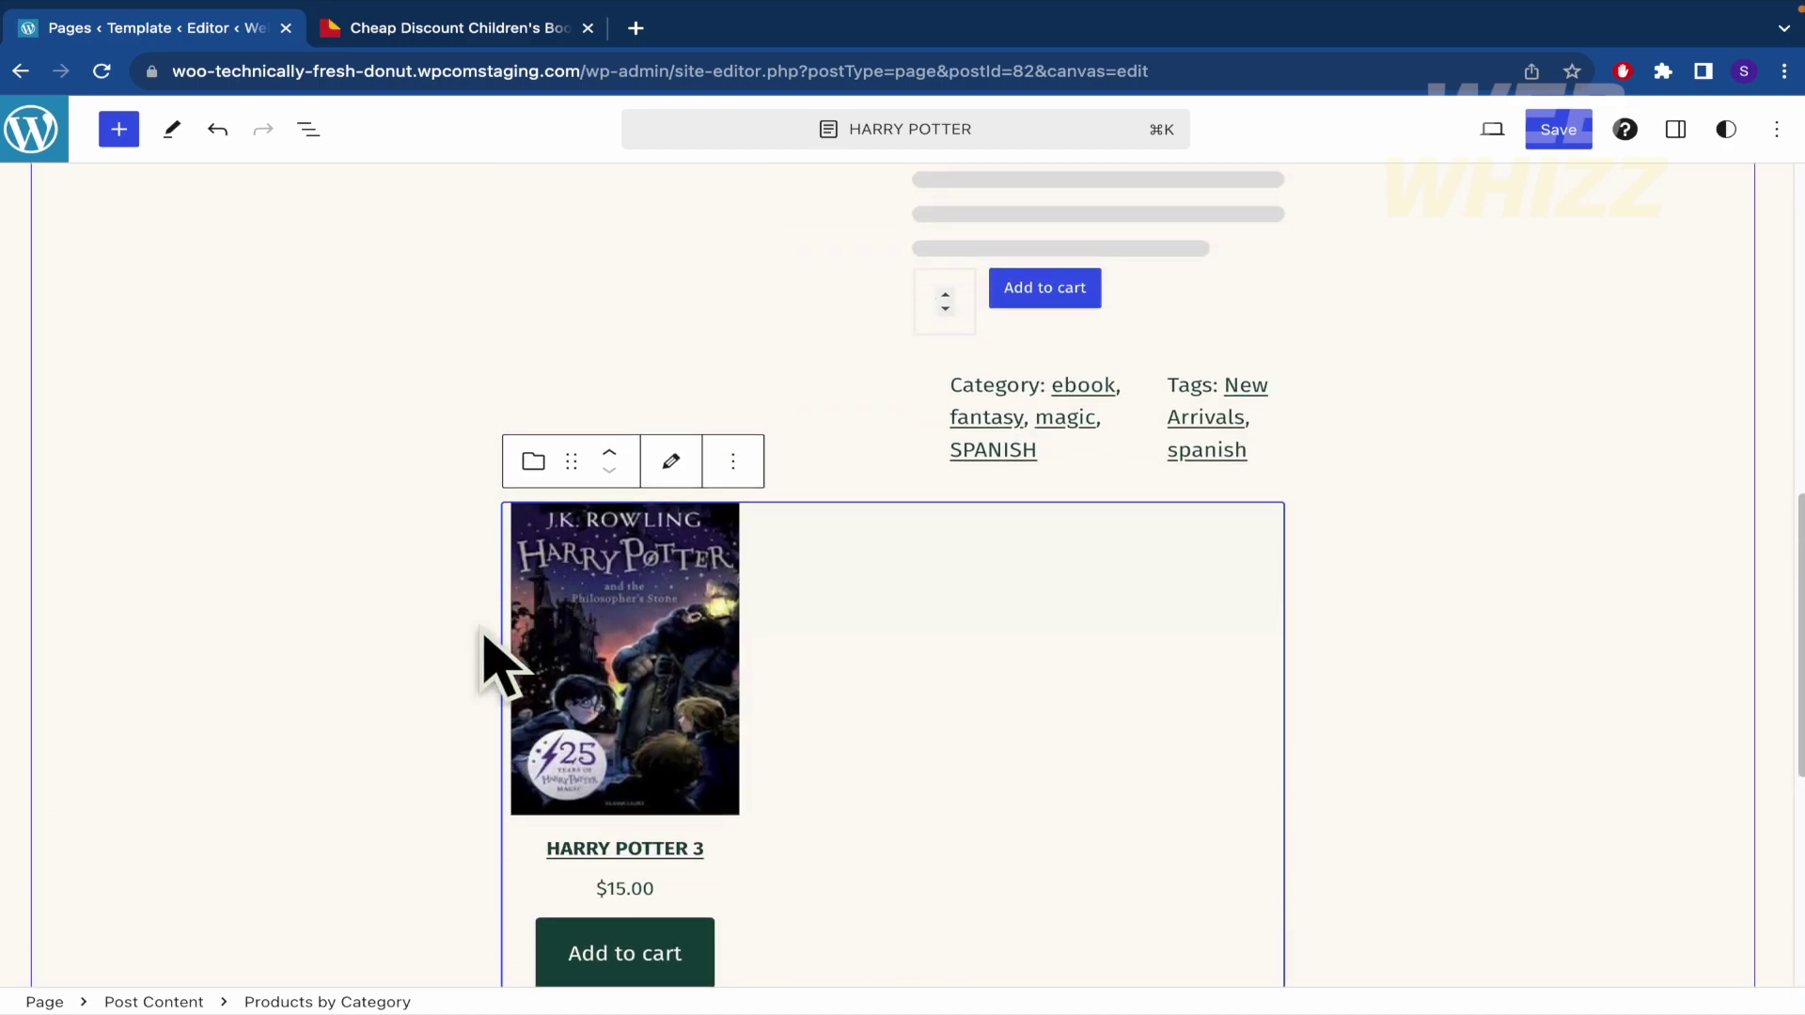
{"action": "scroll", "coordinate": [495, 669], "scroll_direction": "down", "scroll_amount": 4}
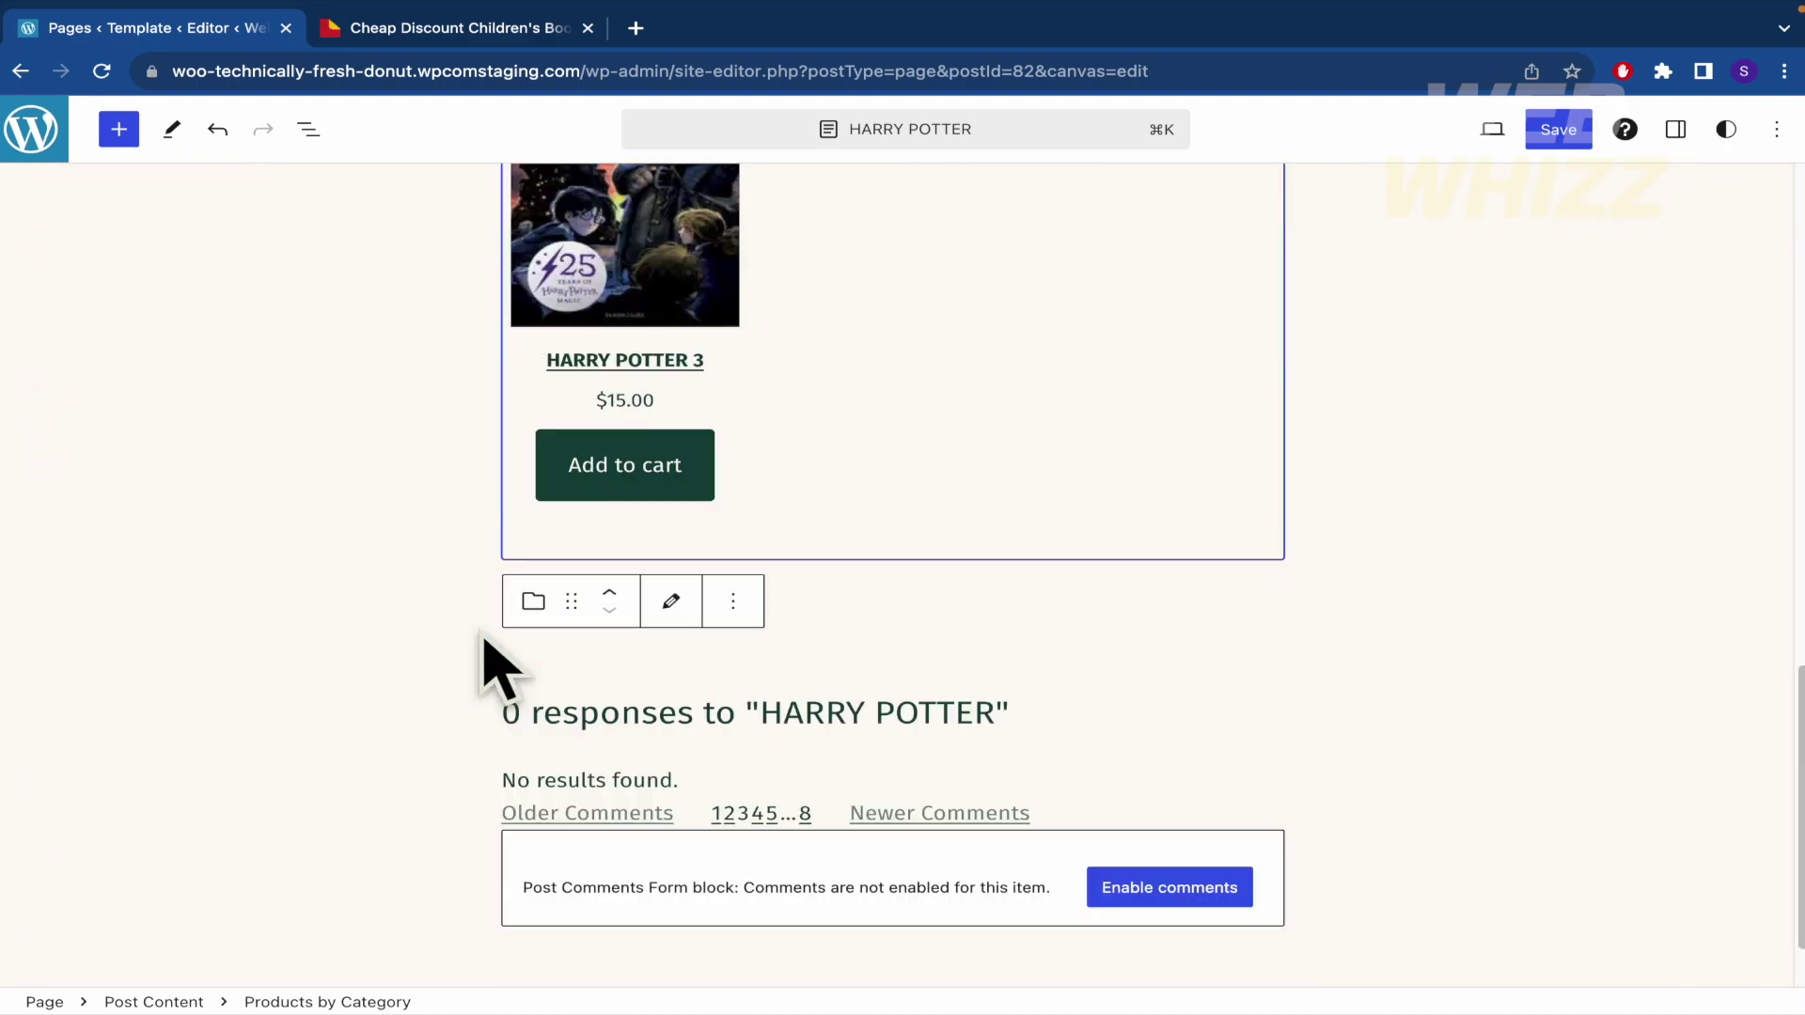
Search the block library for 'product' blocks and scroll through the results.
{"action": "left_click", "coordinate": [120, 132]}
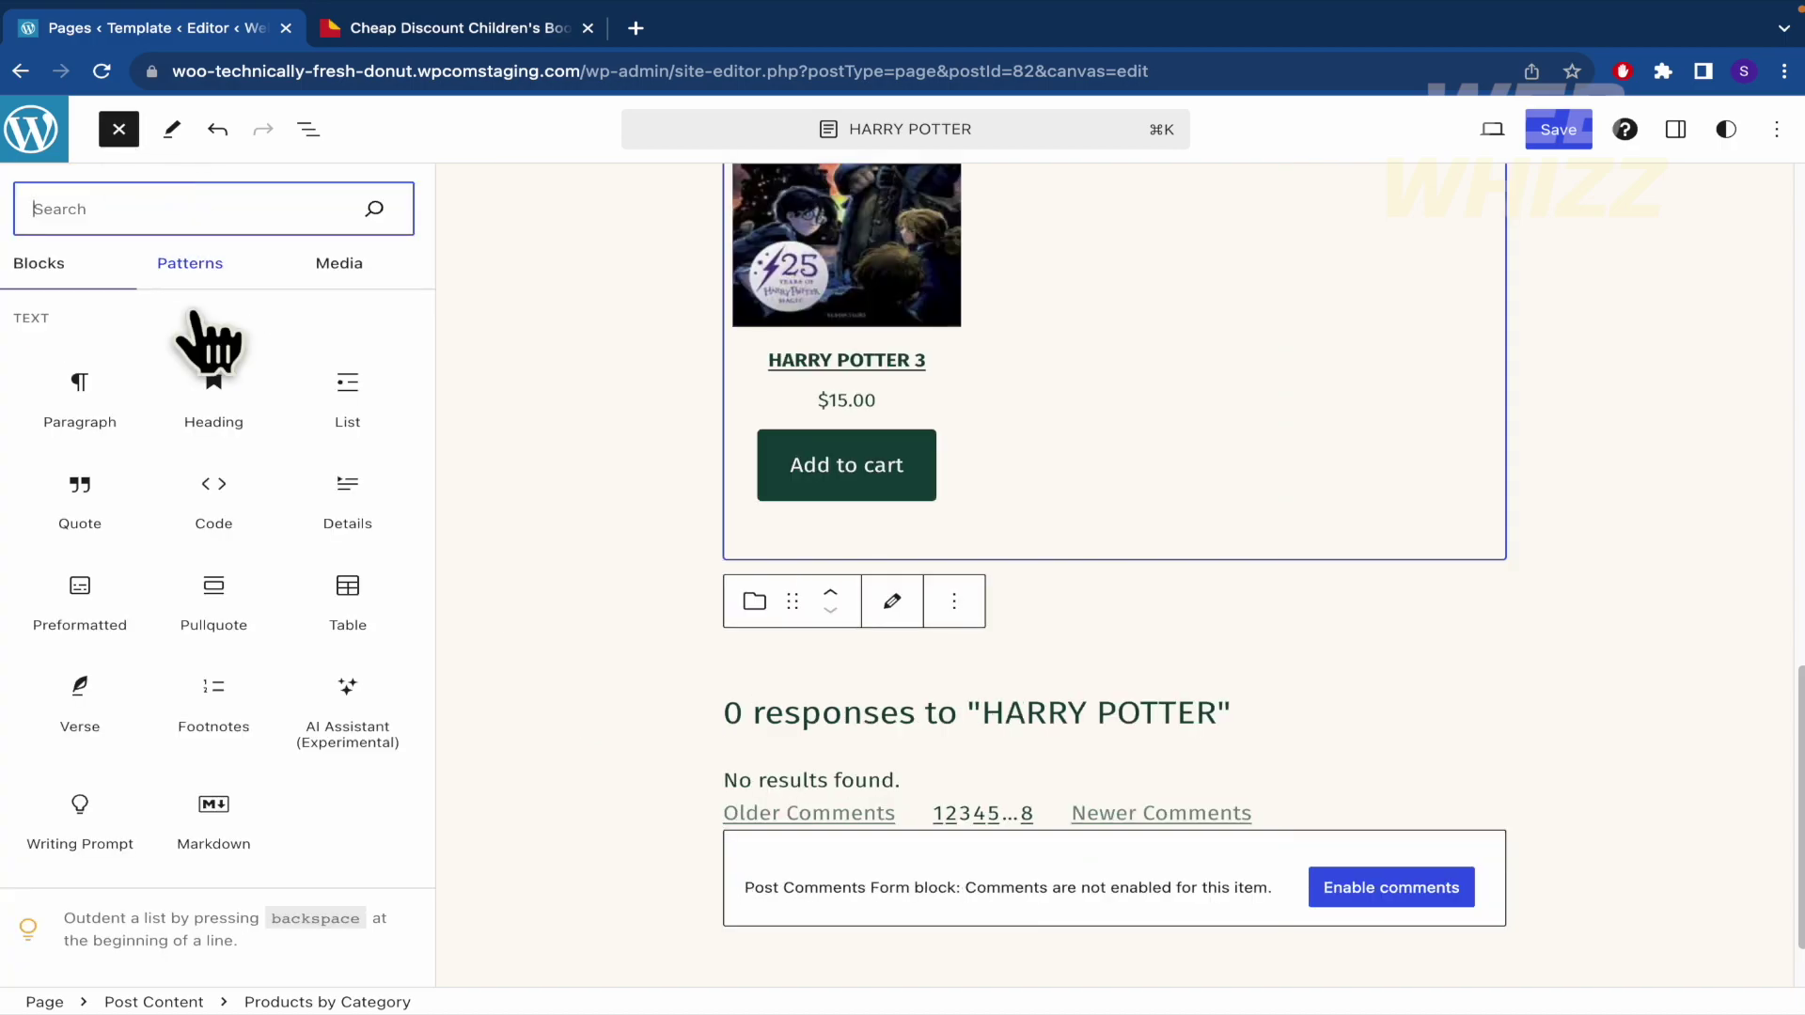
{"action": "type", "text": "product"}
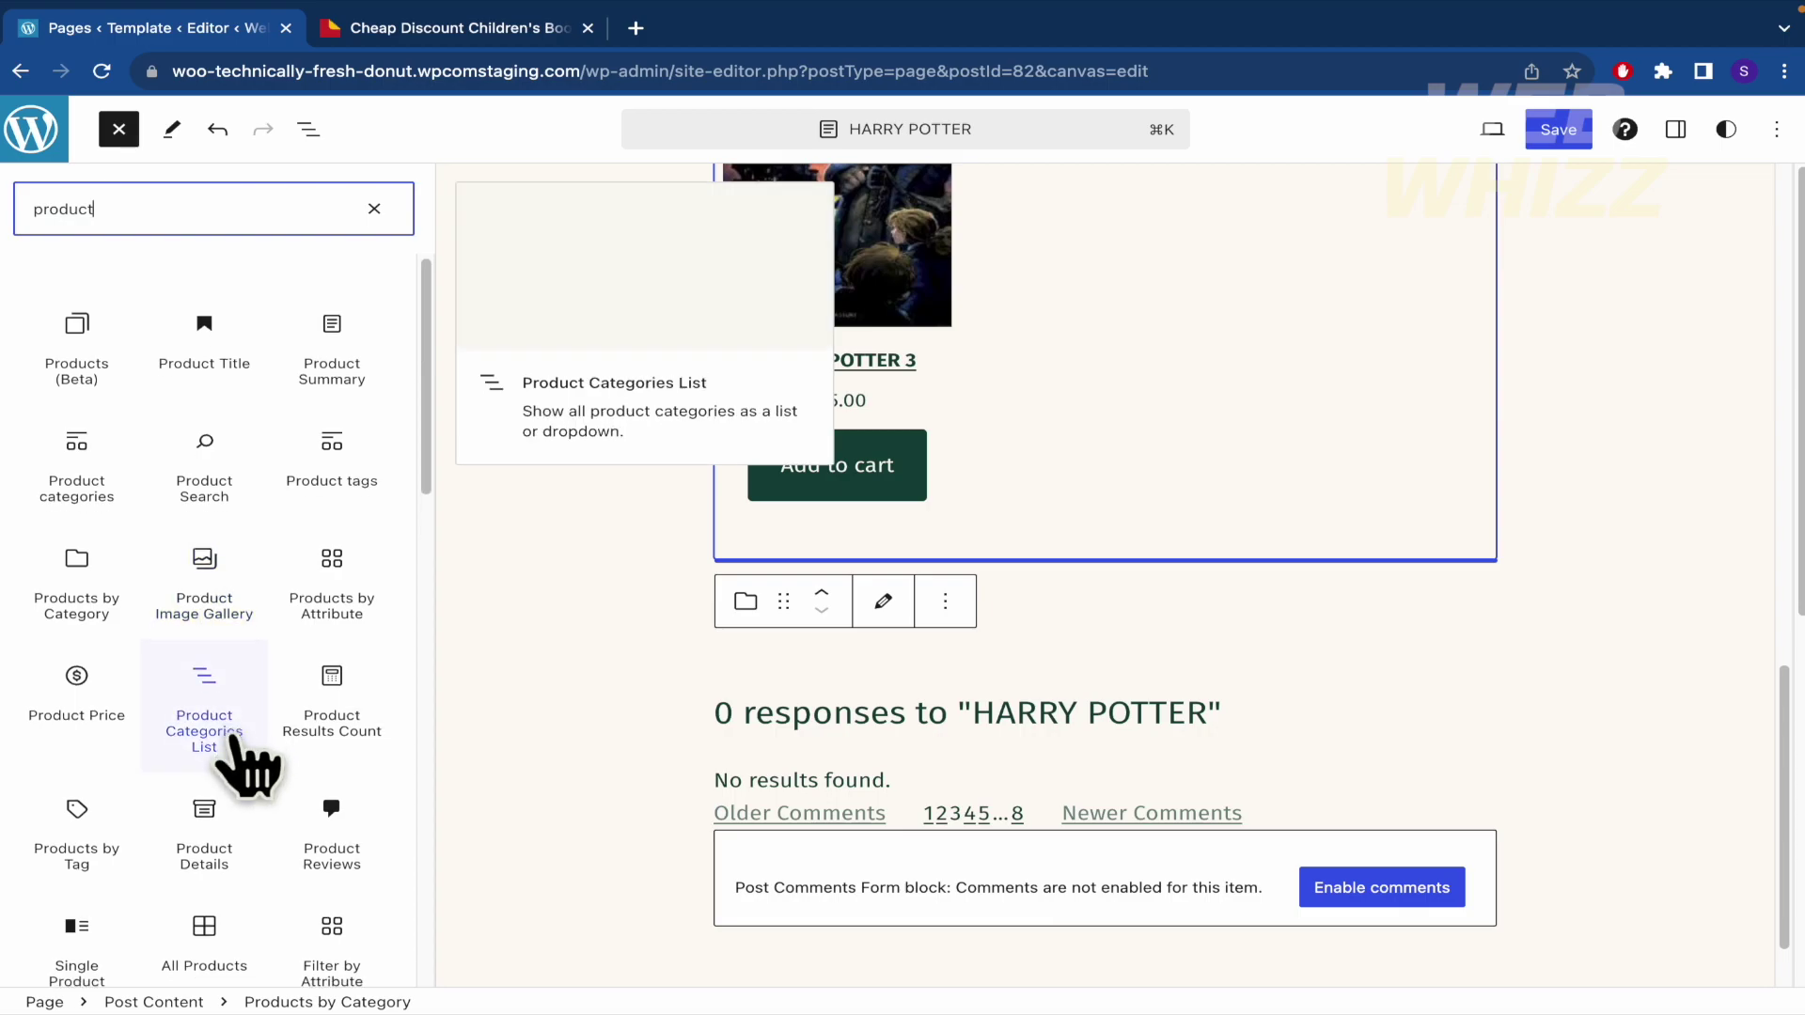
{"action": "scroll", "coordinate": [229, 733], "scroll_direction": "down", "scroll_amount": 3}
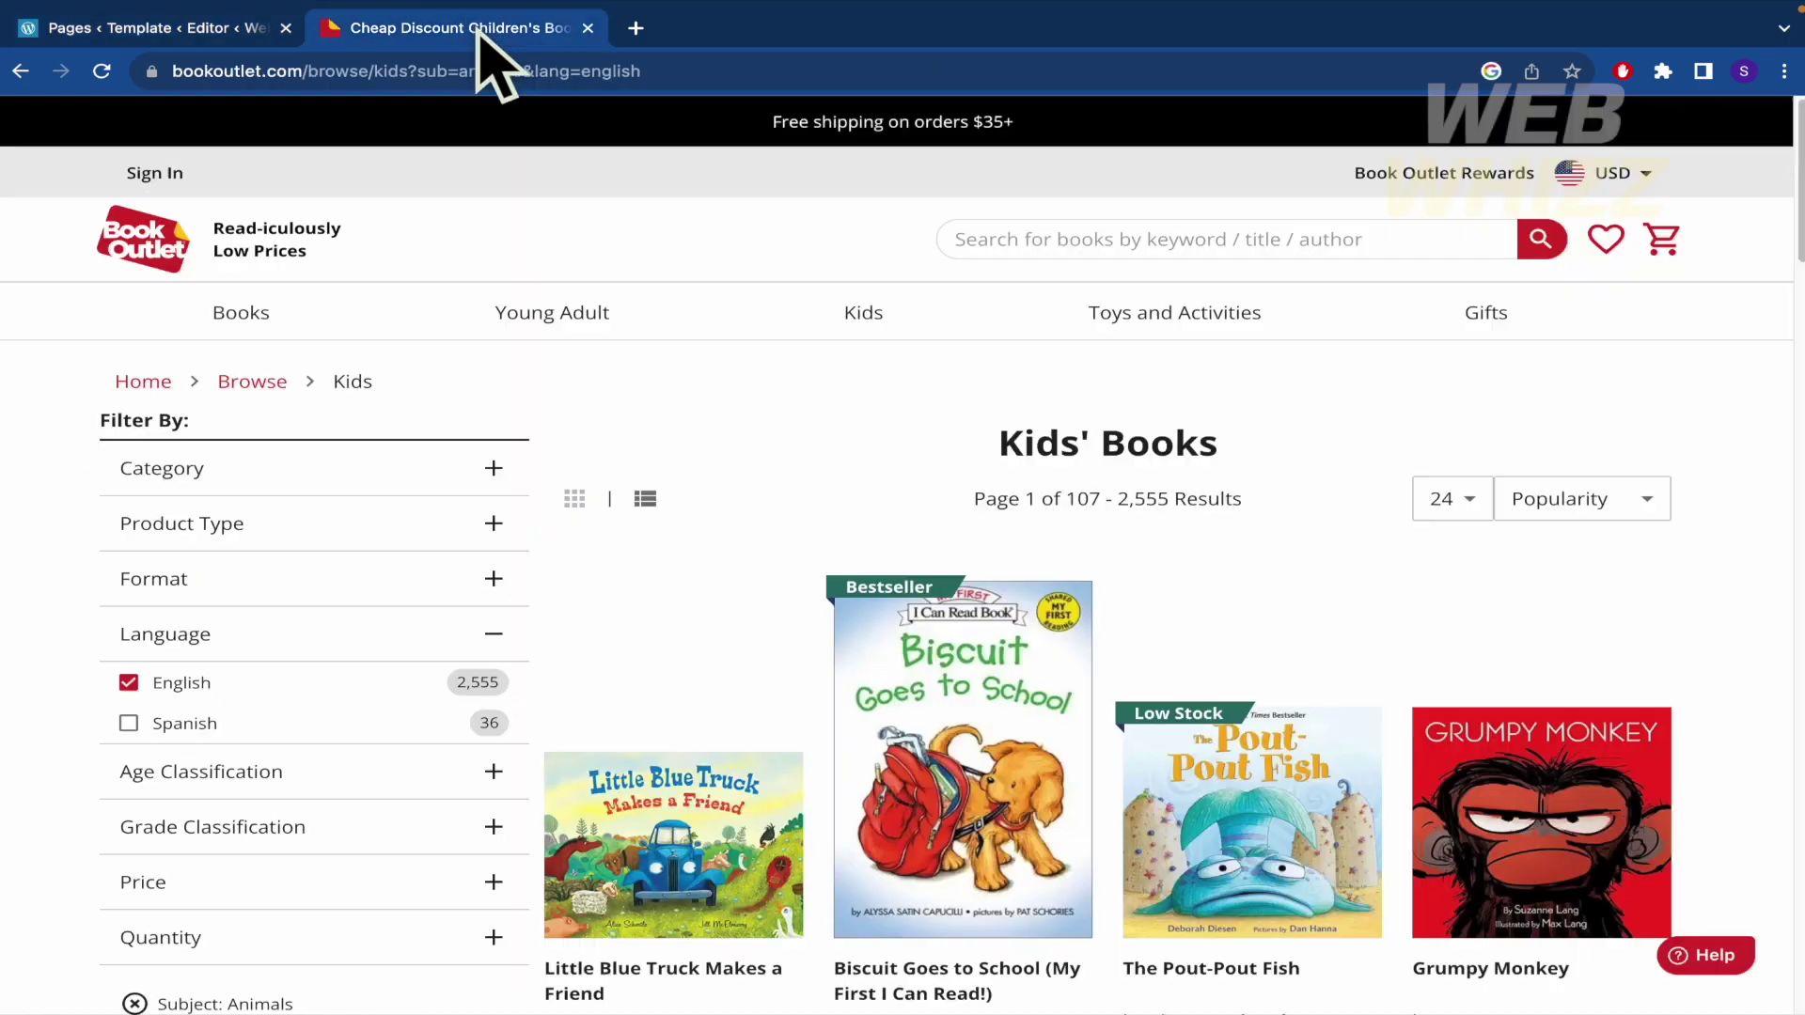
Switch to the Book Outlet tab and scroll up and down its Kids' Books listing.
{"action": "left_click", "coordinate": [475, 33]}
{"action": "scroll", "coordinate": [589, 503], "scroll_direction": "down", "scroll_amount": 2}
{"action": "scroll", "coordinate": [589, 504], "scroll_direction": "up", "scroll_amount": 1}
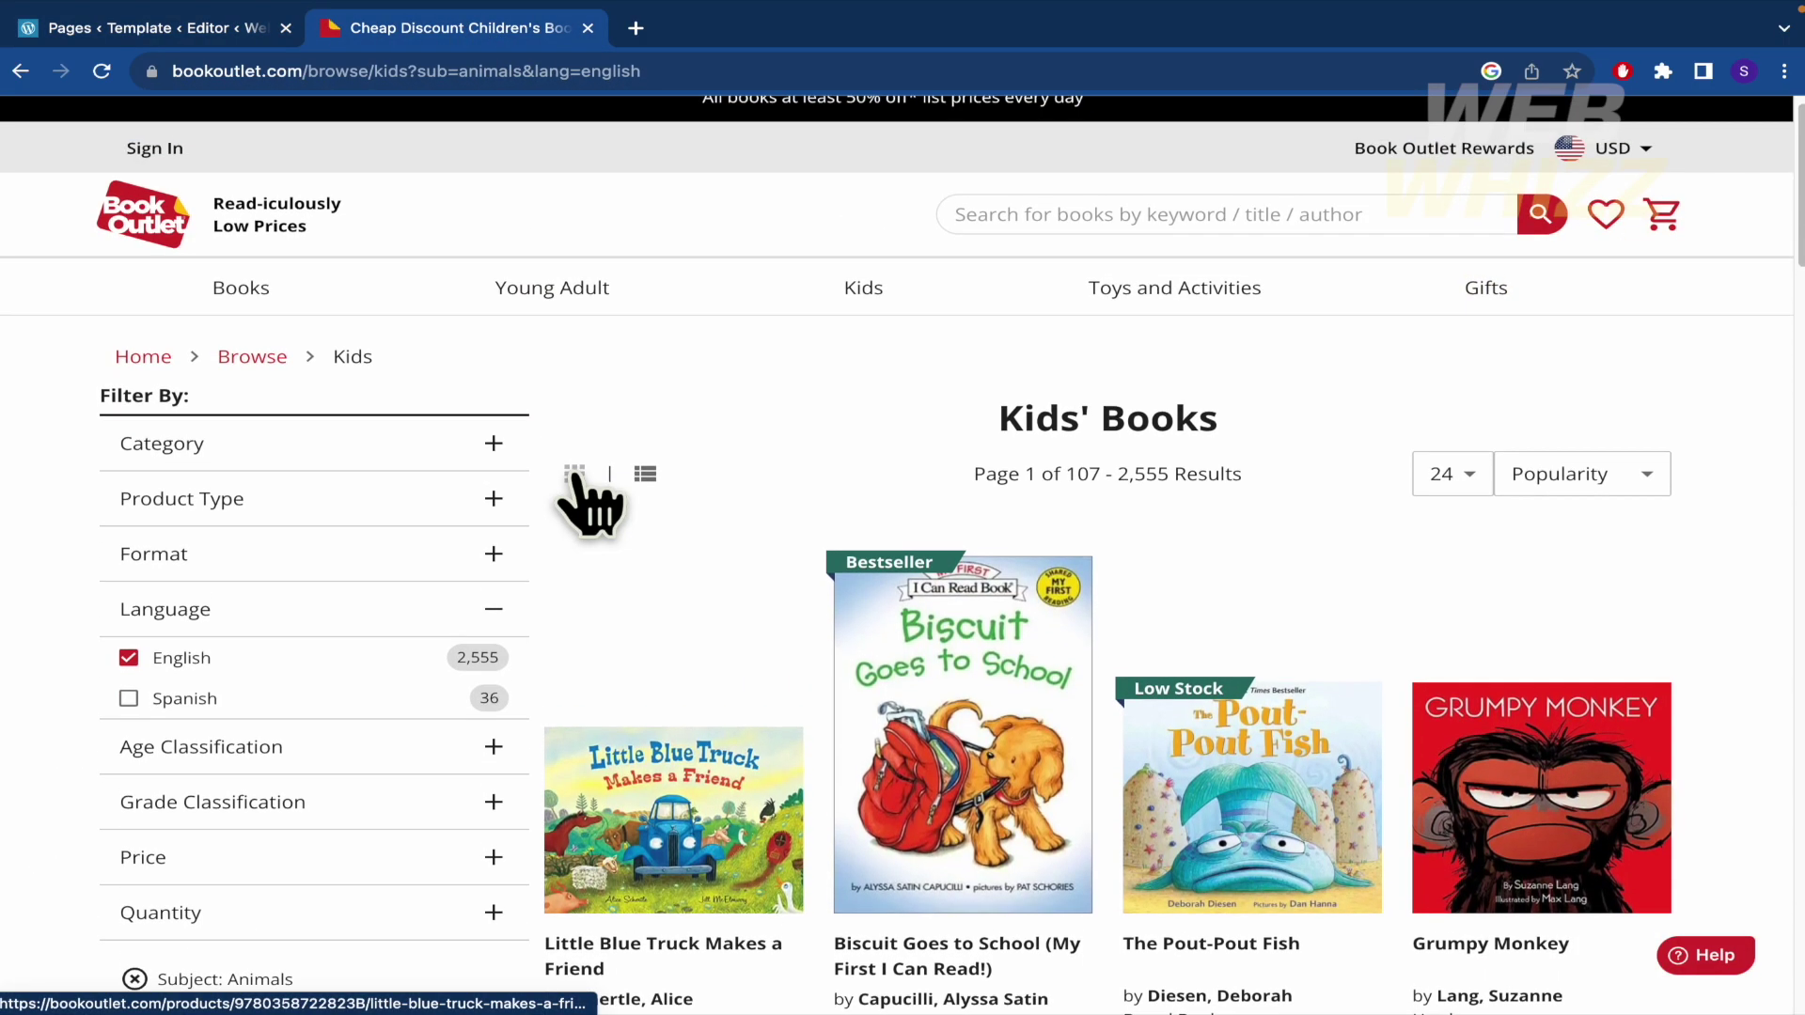
{"action": "scroll", "coordinate": [588, 585], "scroll_direction": "down", "scroll_amount": 1}
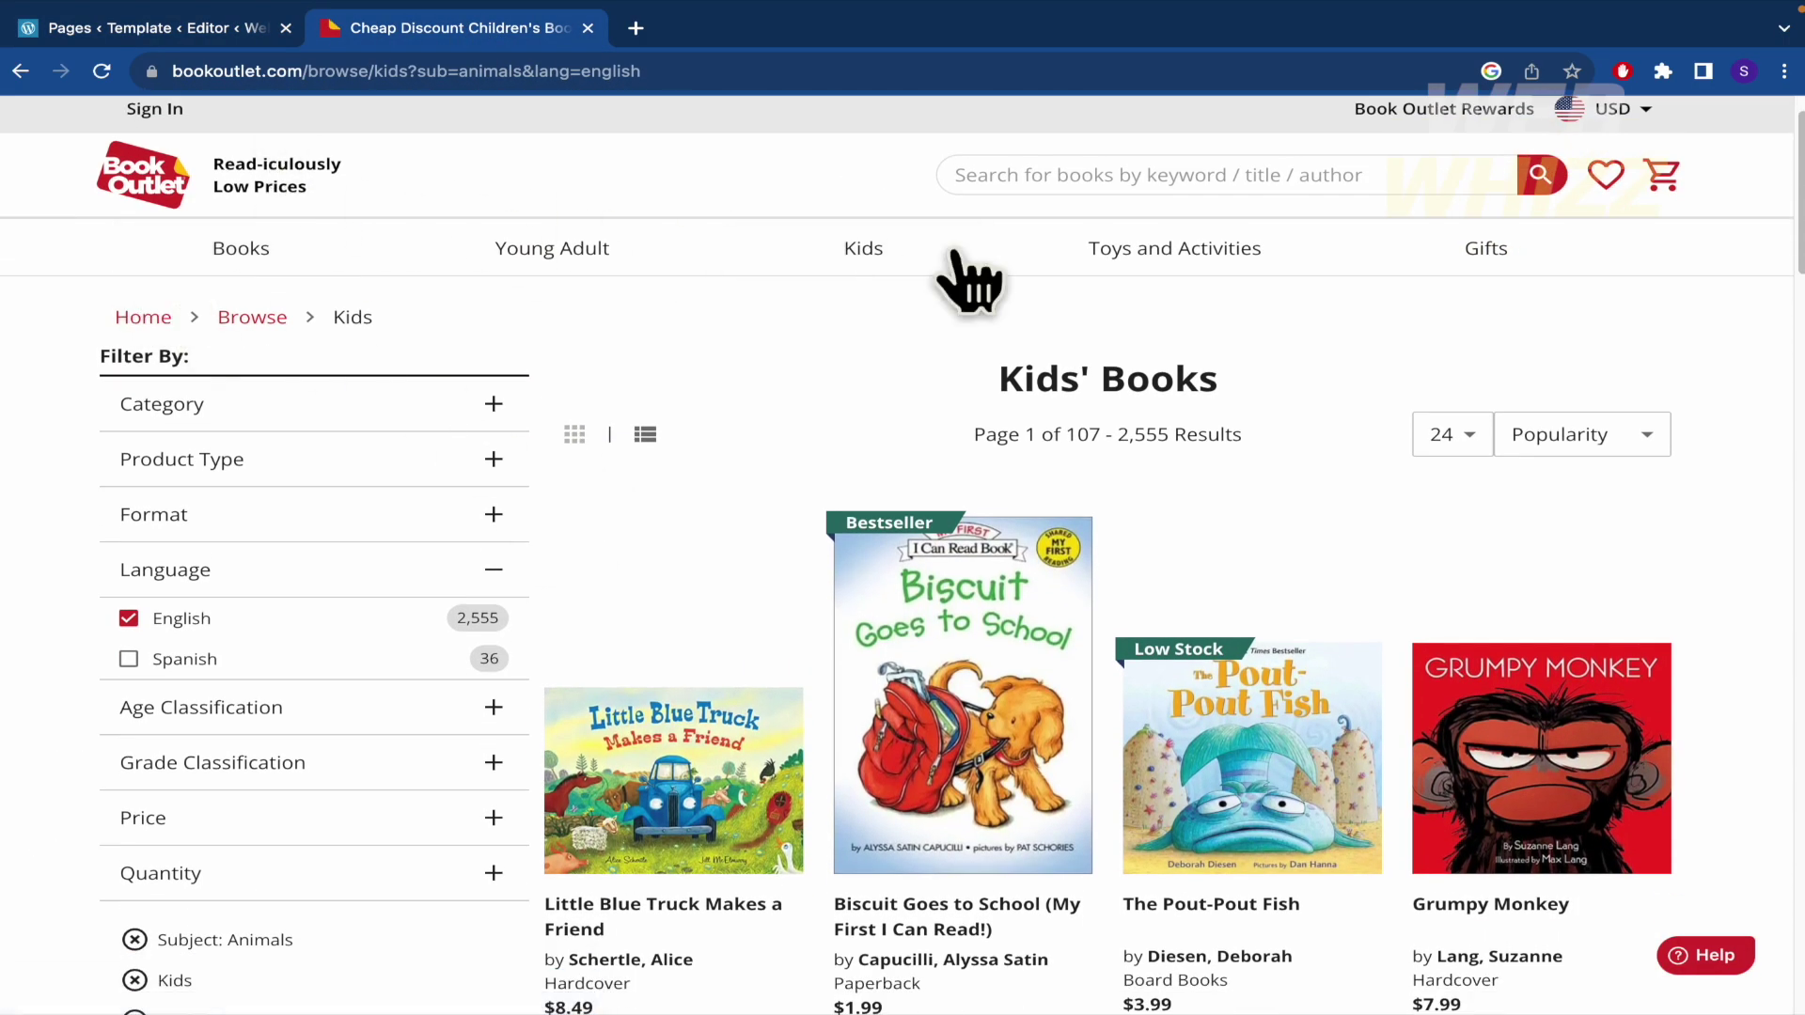
{"action": "scroll", "coordinate": [229, 291], "scroll_direction": "up", "scroll_amount": 1}
{"action": "scroll", "coordinate": [786, 504], "scroll_direction": "down", "scroll_amount": 3}
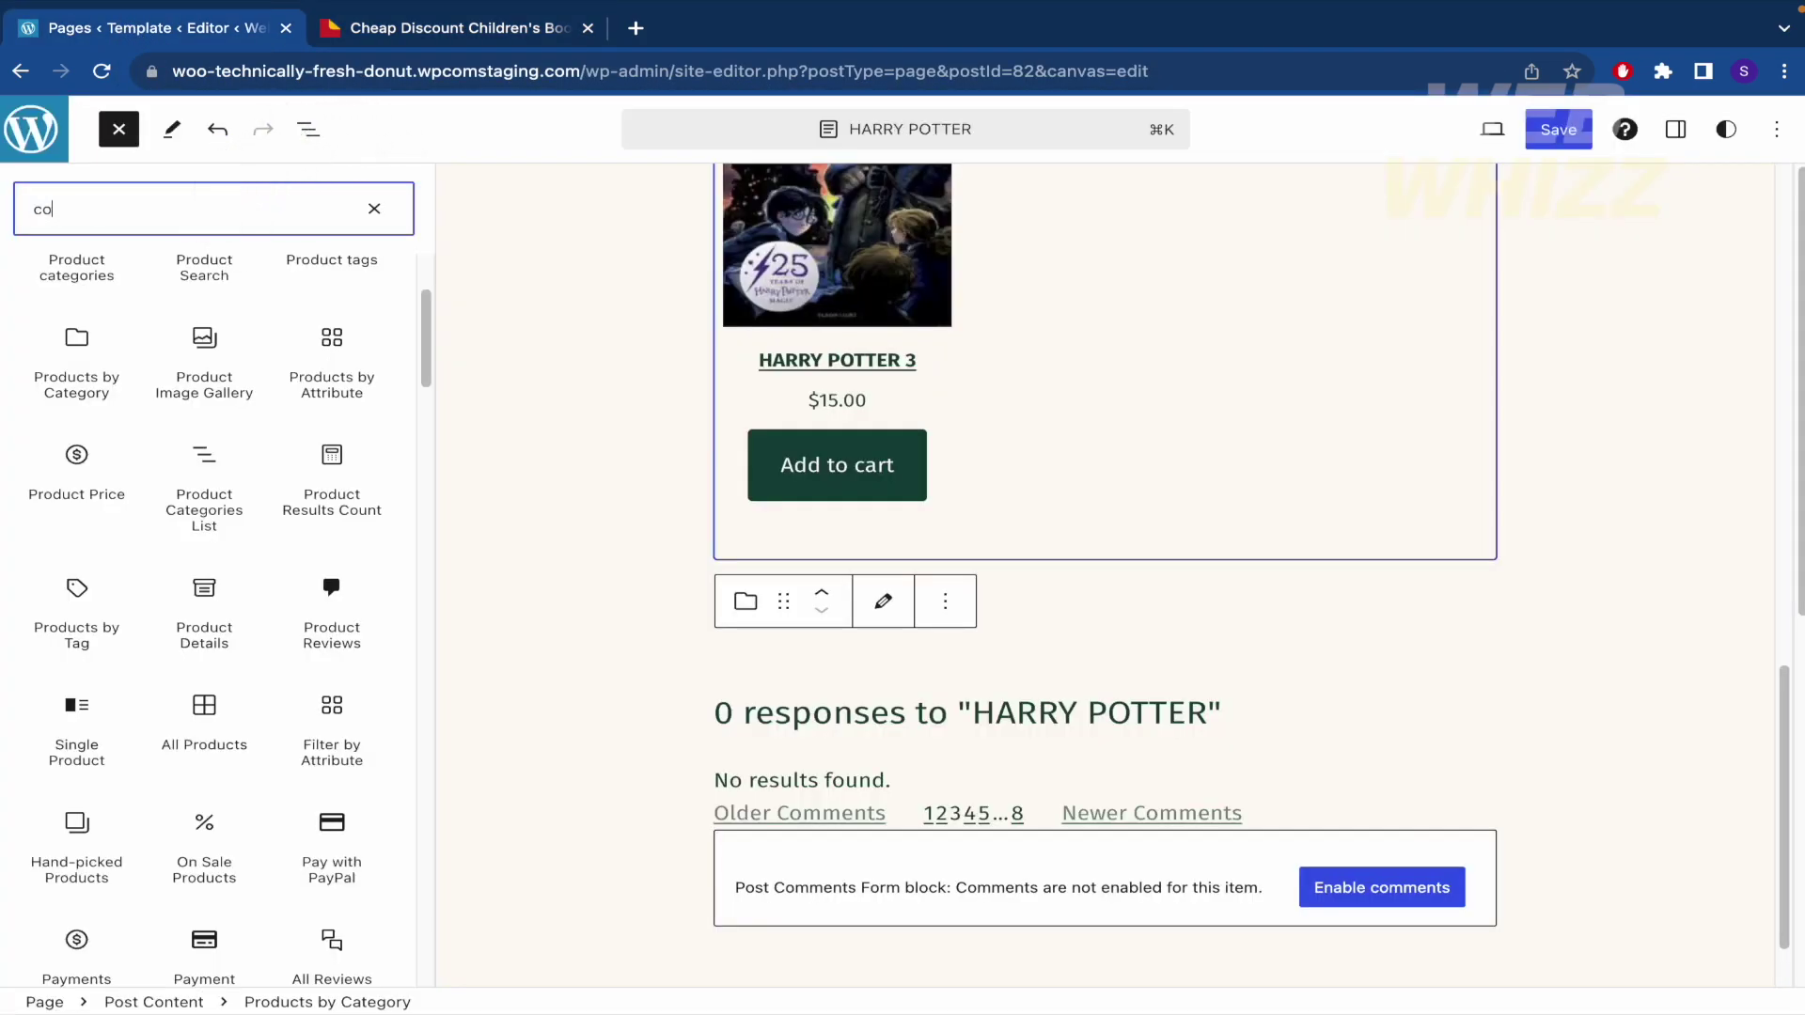
Add a Columns block below HARRY POTTER 3 using a 'lum' block search, briefly checking Book Outlet.
{"action": "type", "text": "lum"}
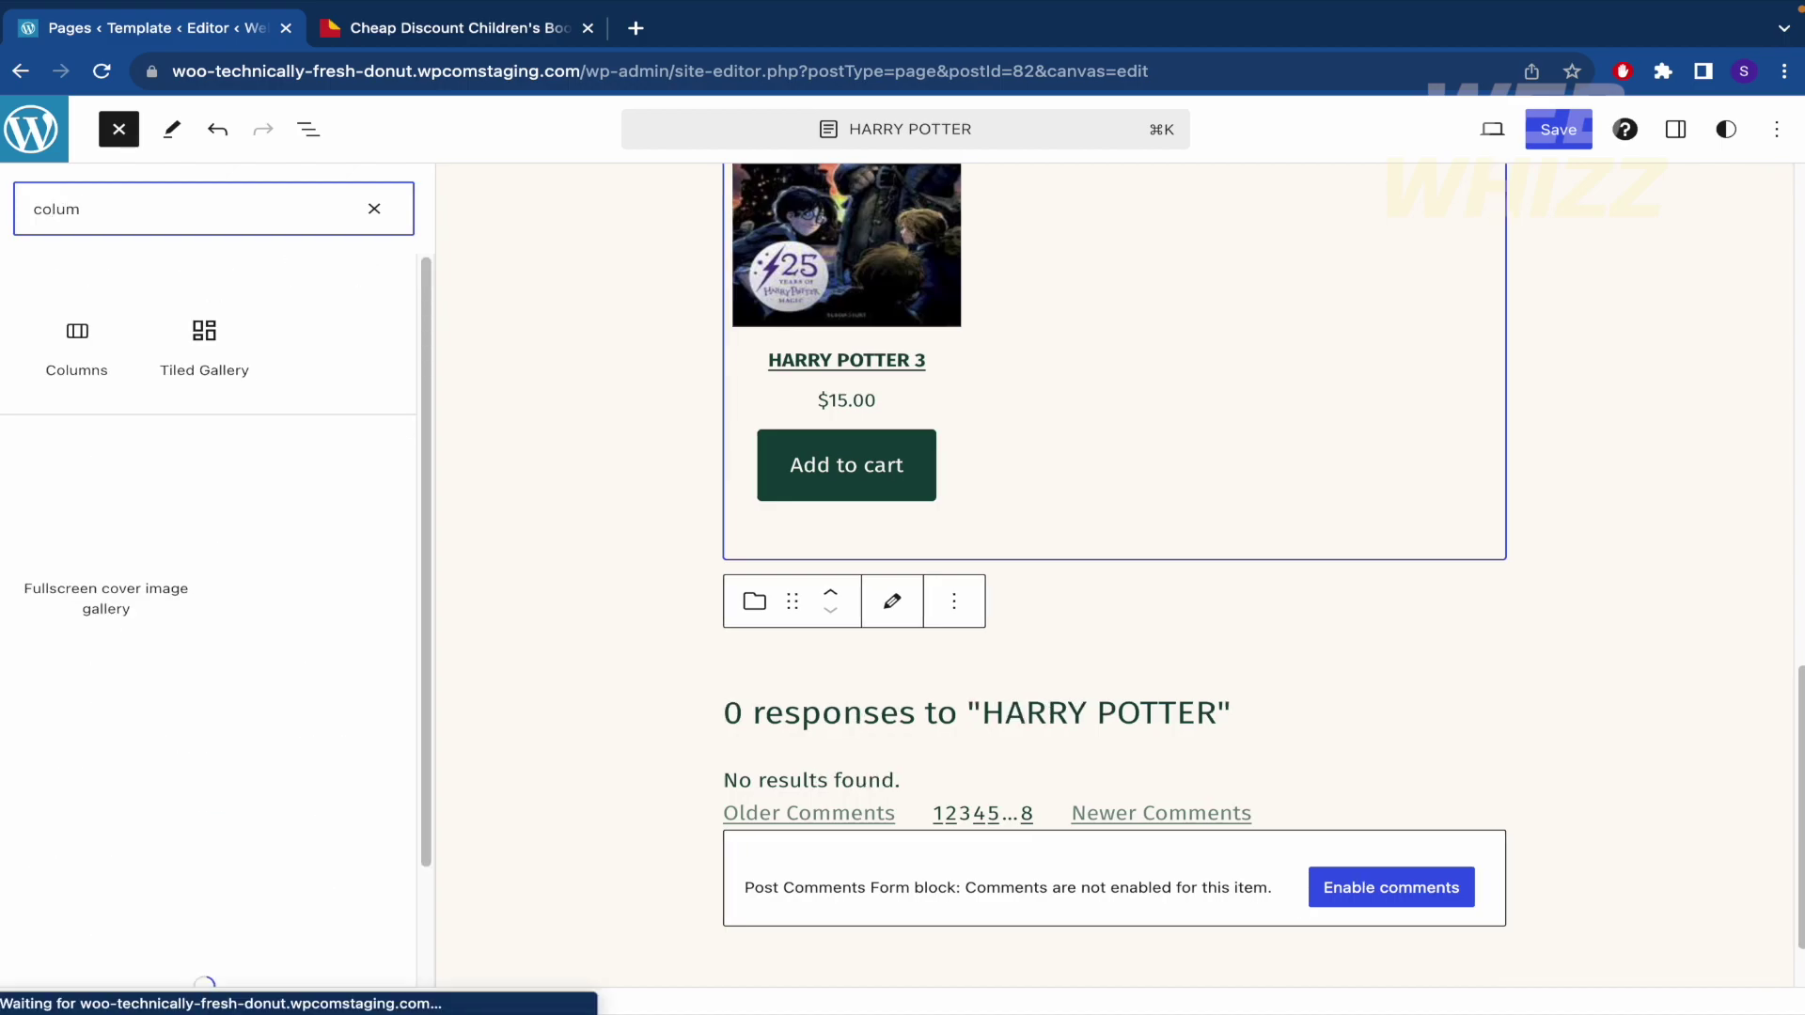
{"action": "left_click", "coordinate": [100, 346]}
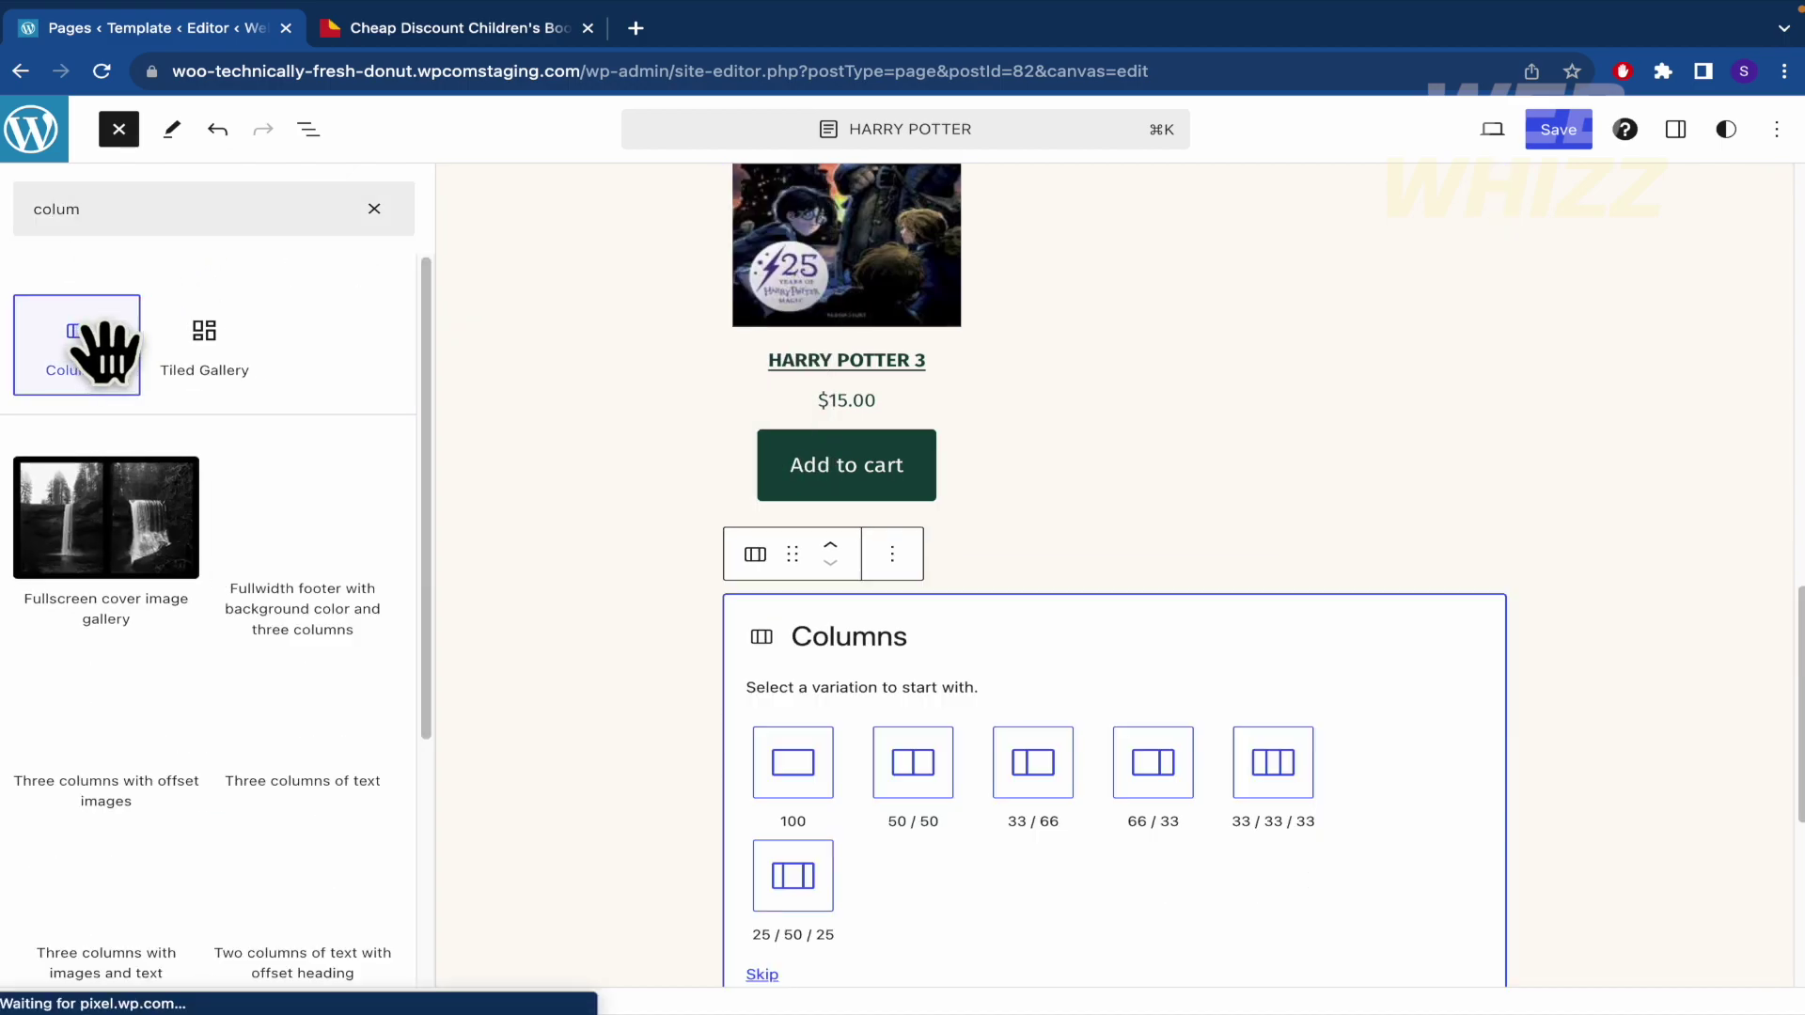
{"action": "left_click", "coordinate": [517, 28]}
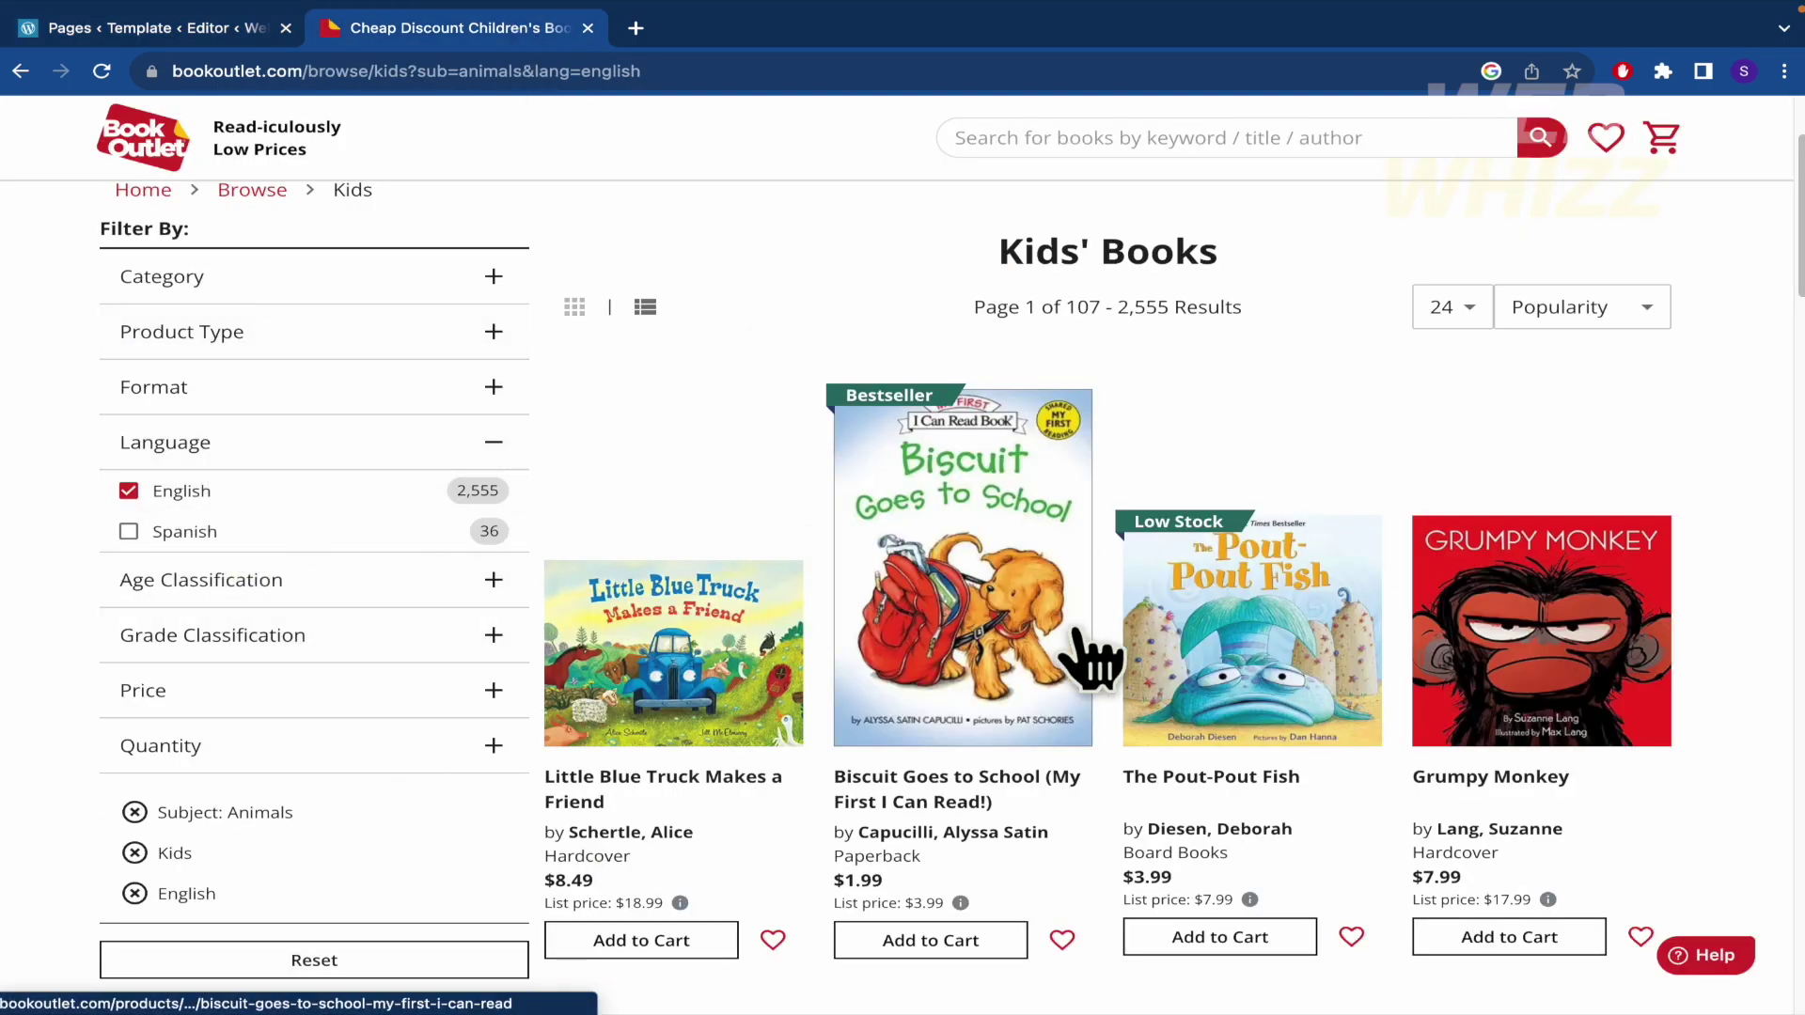
{"action": "left_click", "coordinate": [141, 28]}
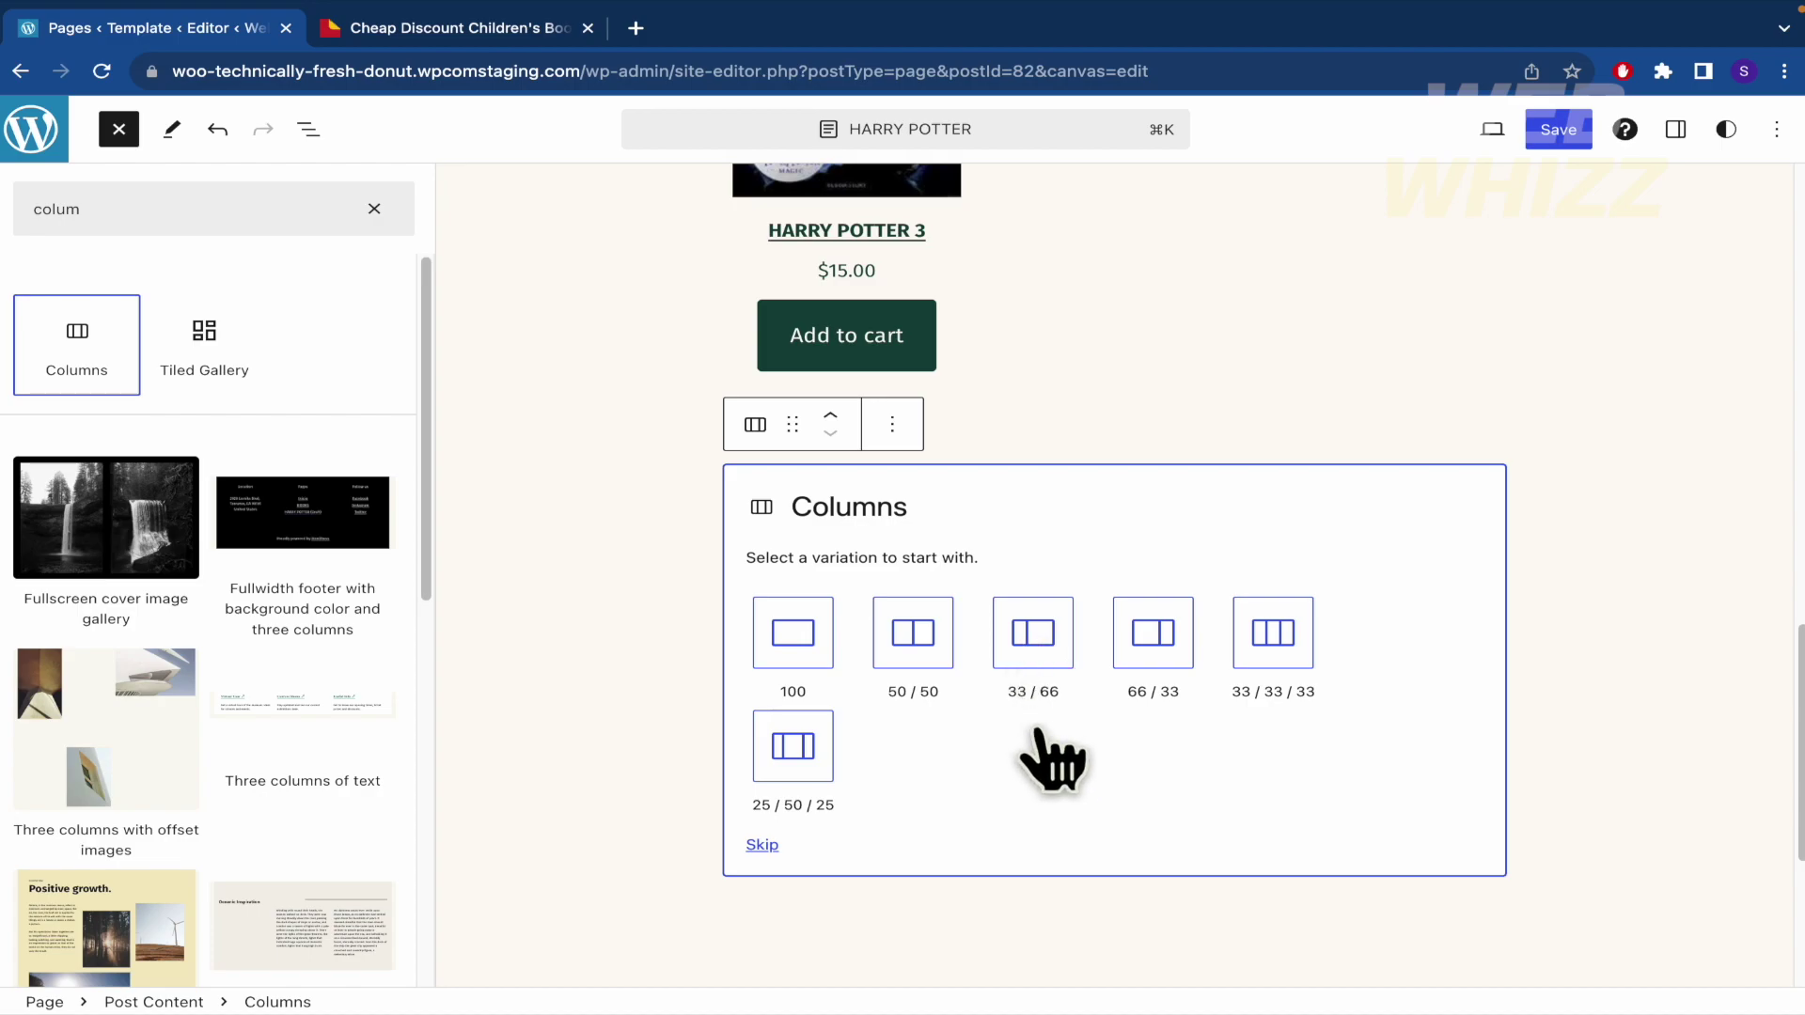
Choose the 33 / 66 column split and search the left column's inserter for filter blocks.
{"action": "left_click", "coordinate": [1033, 635]}
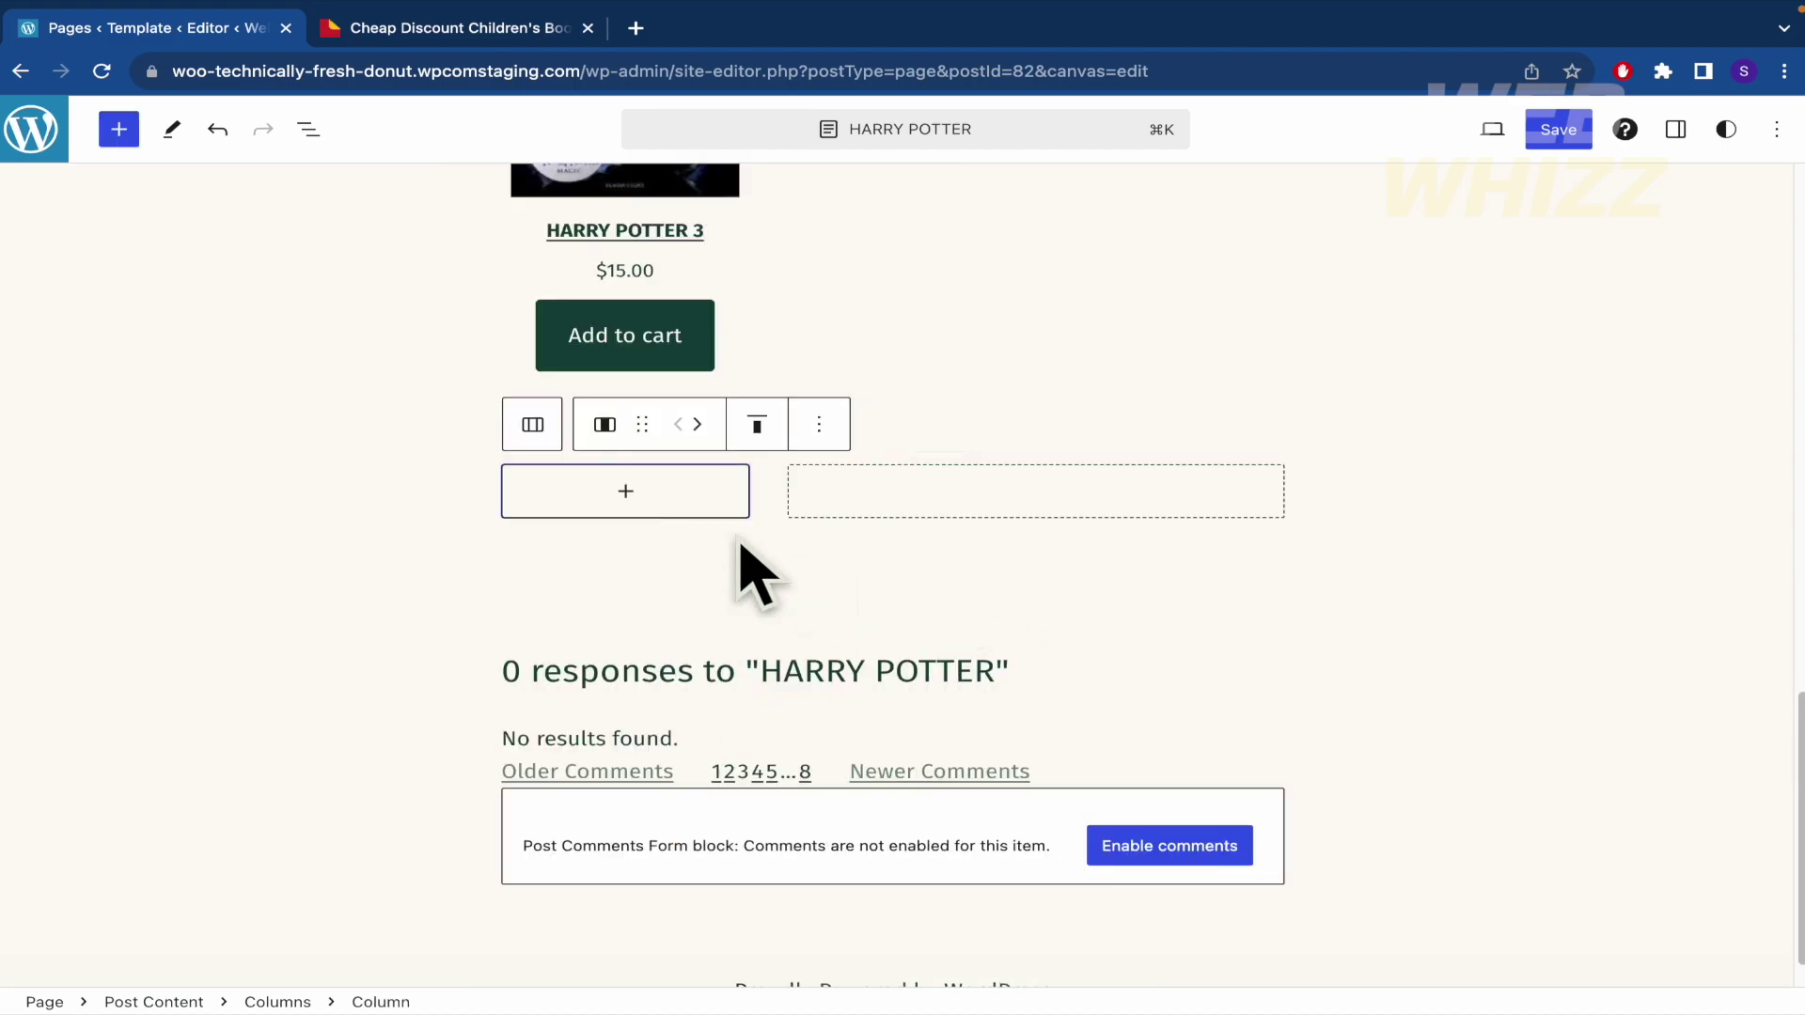
{"action": "left_click", "coordinate": [632, 504]}
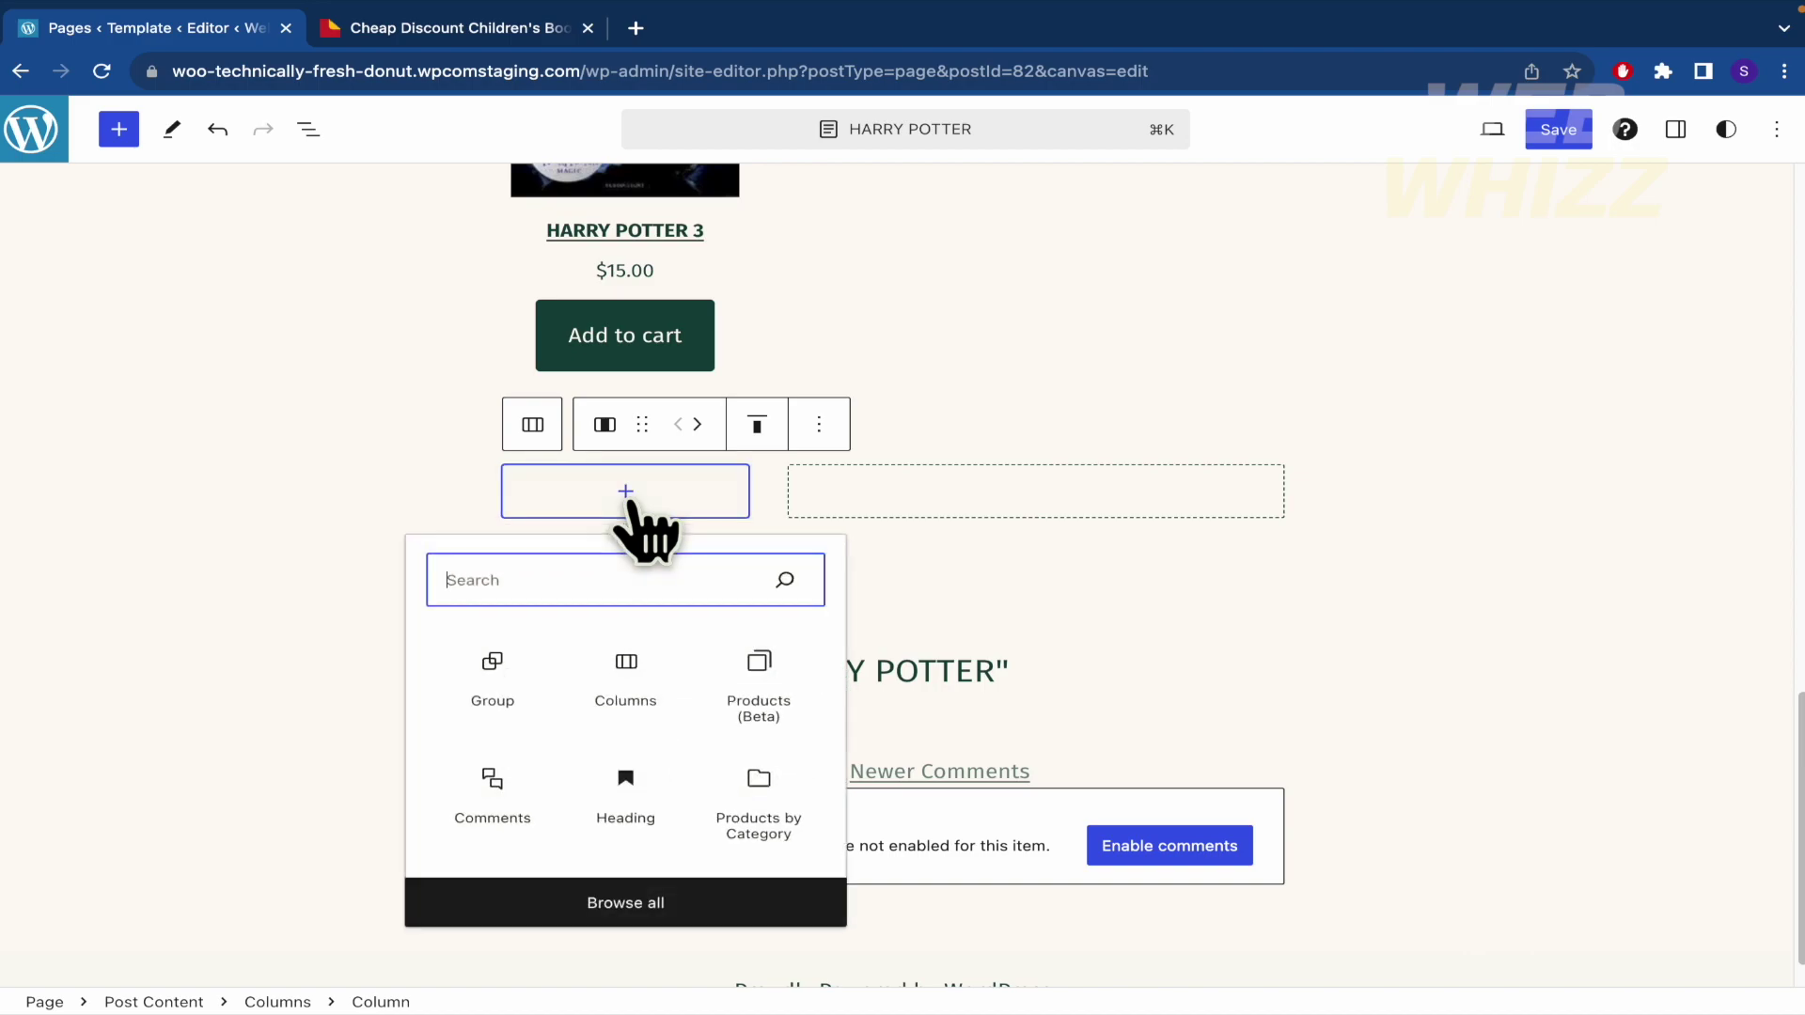
{"action": "type", "text": "filetr"}
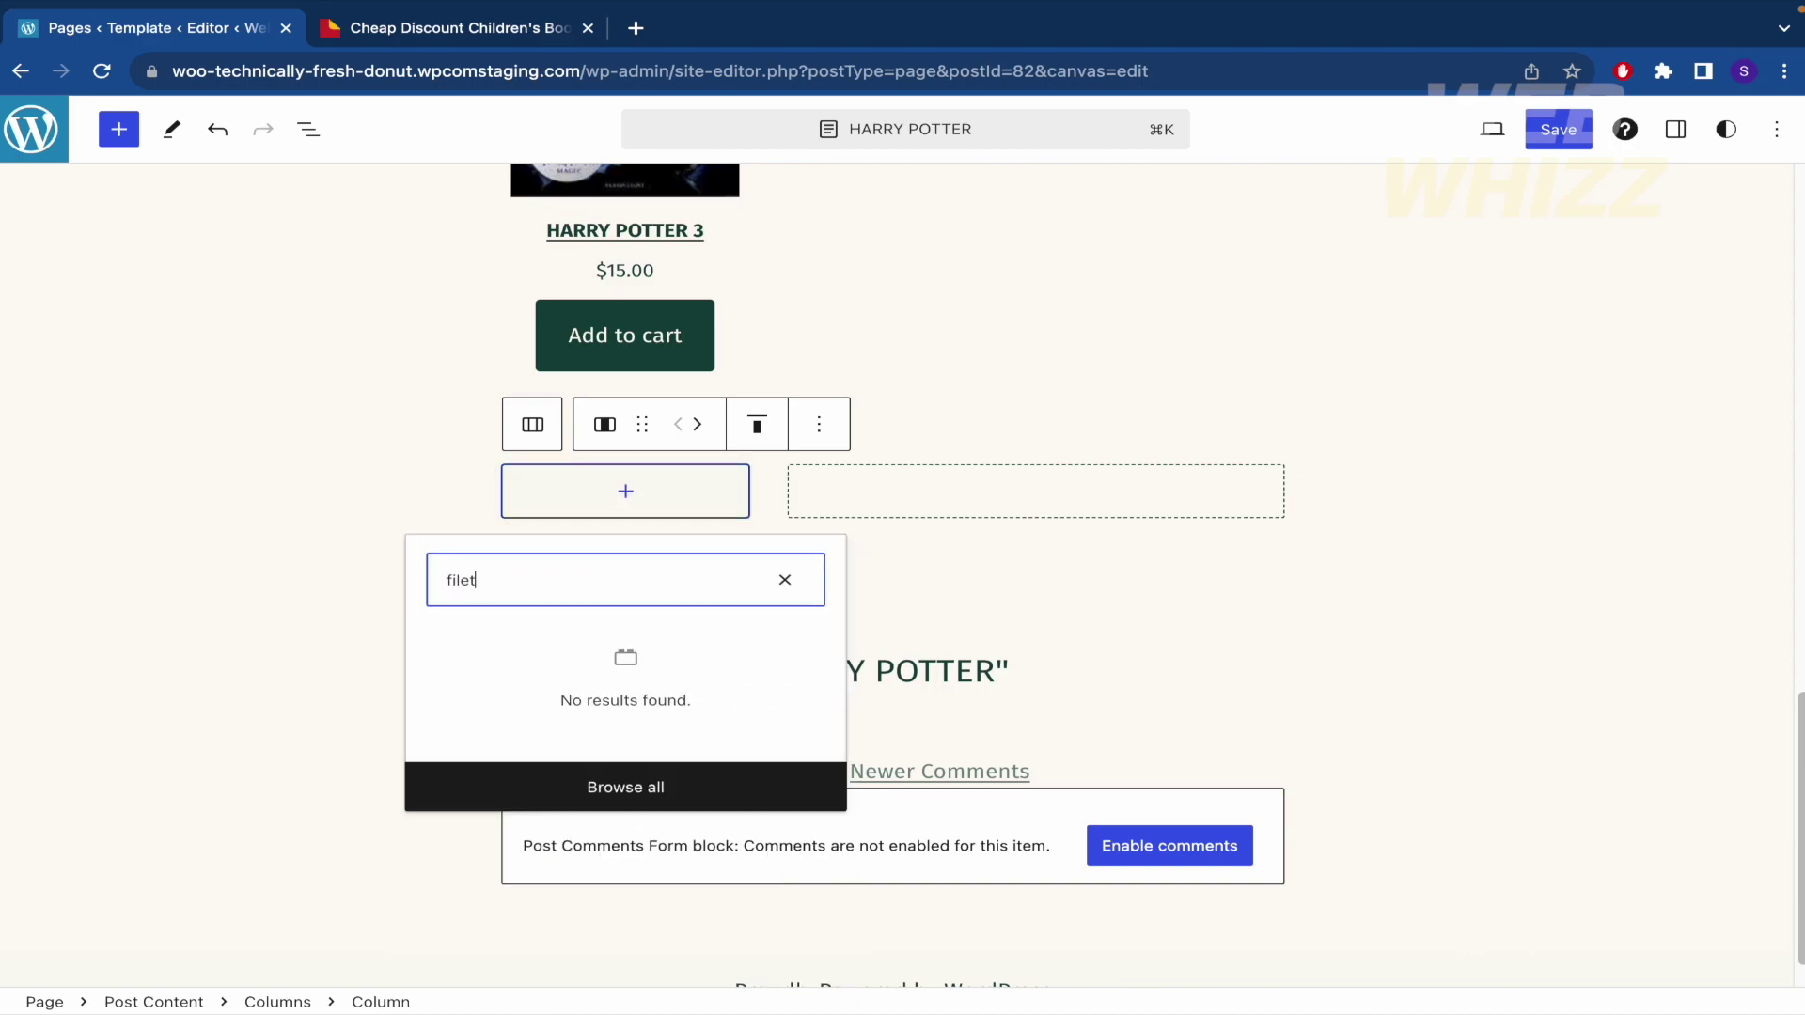
{"action": "key", "text": "BackSpace"}
{"action": "key", "text": "BackSpace"}
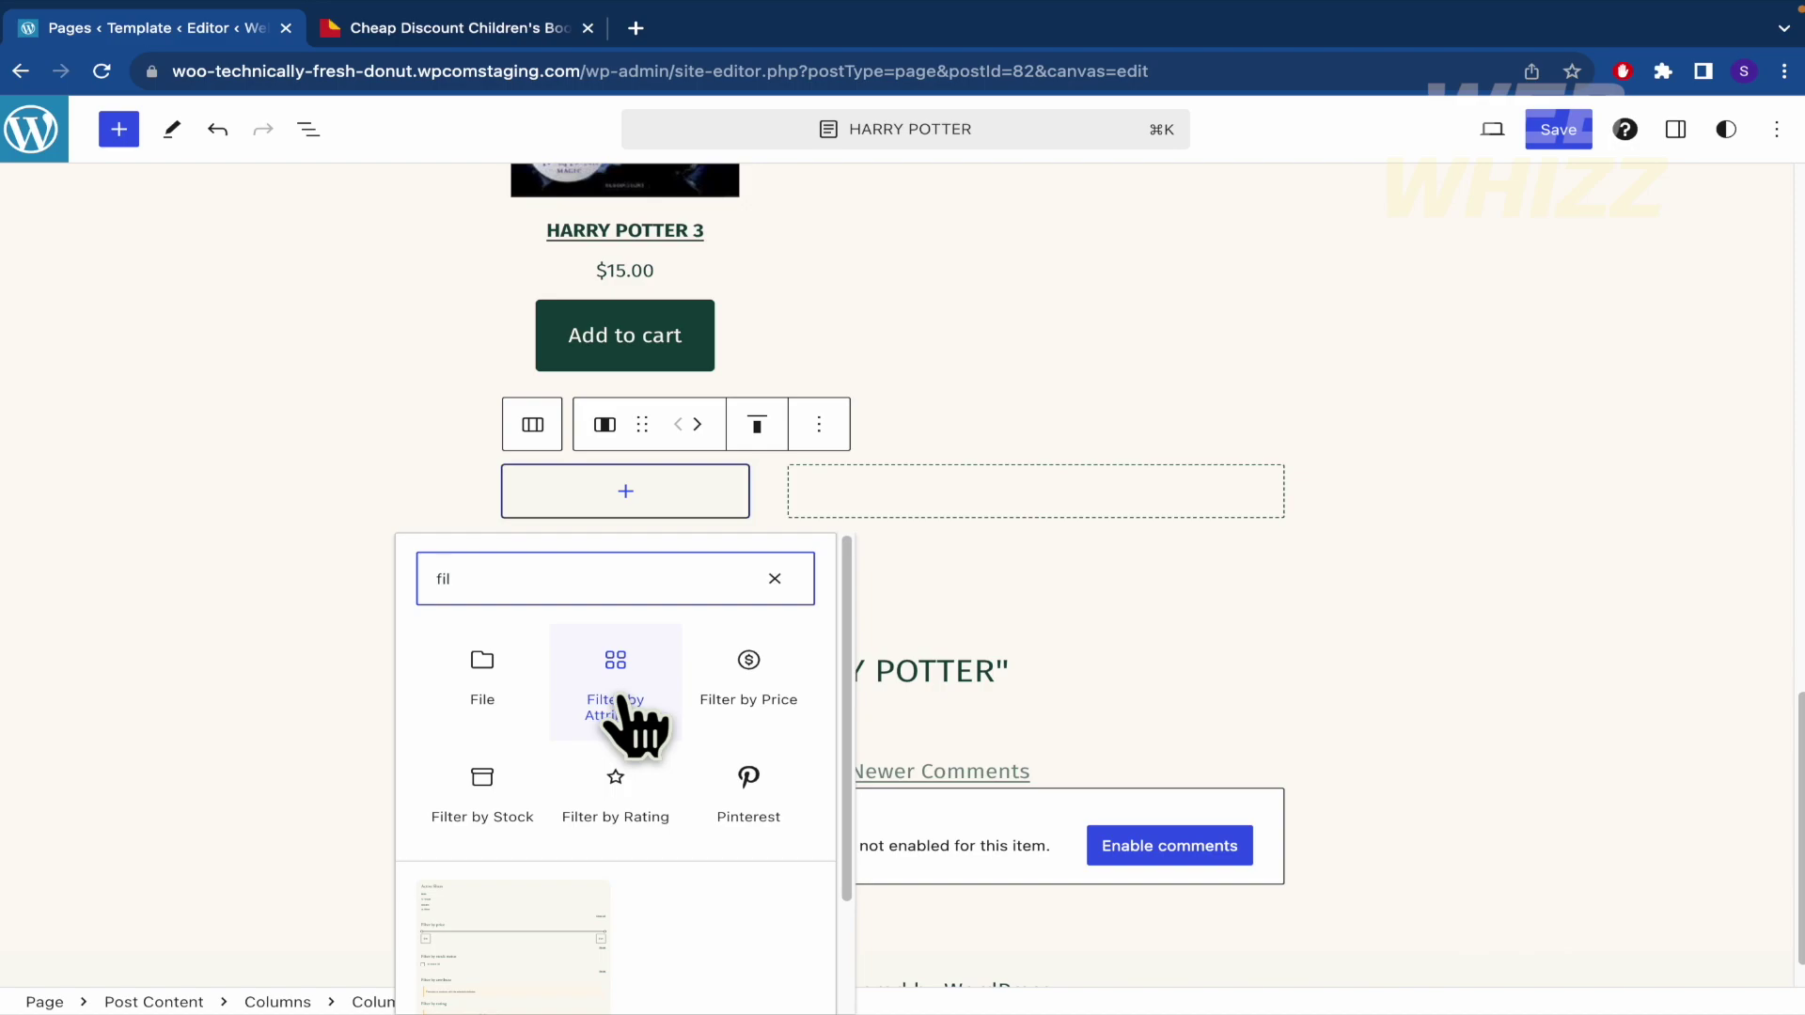
Search the right column's inserter for 'produ' blocks, then close it without adding one.
{"action": "left_click", "coordinate": [1037, 498]}
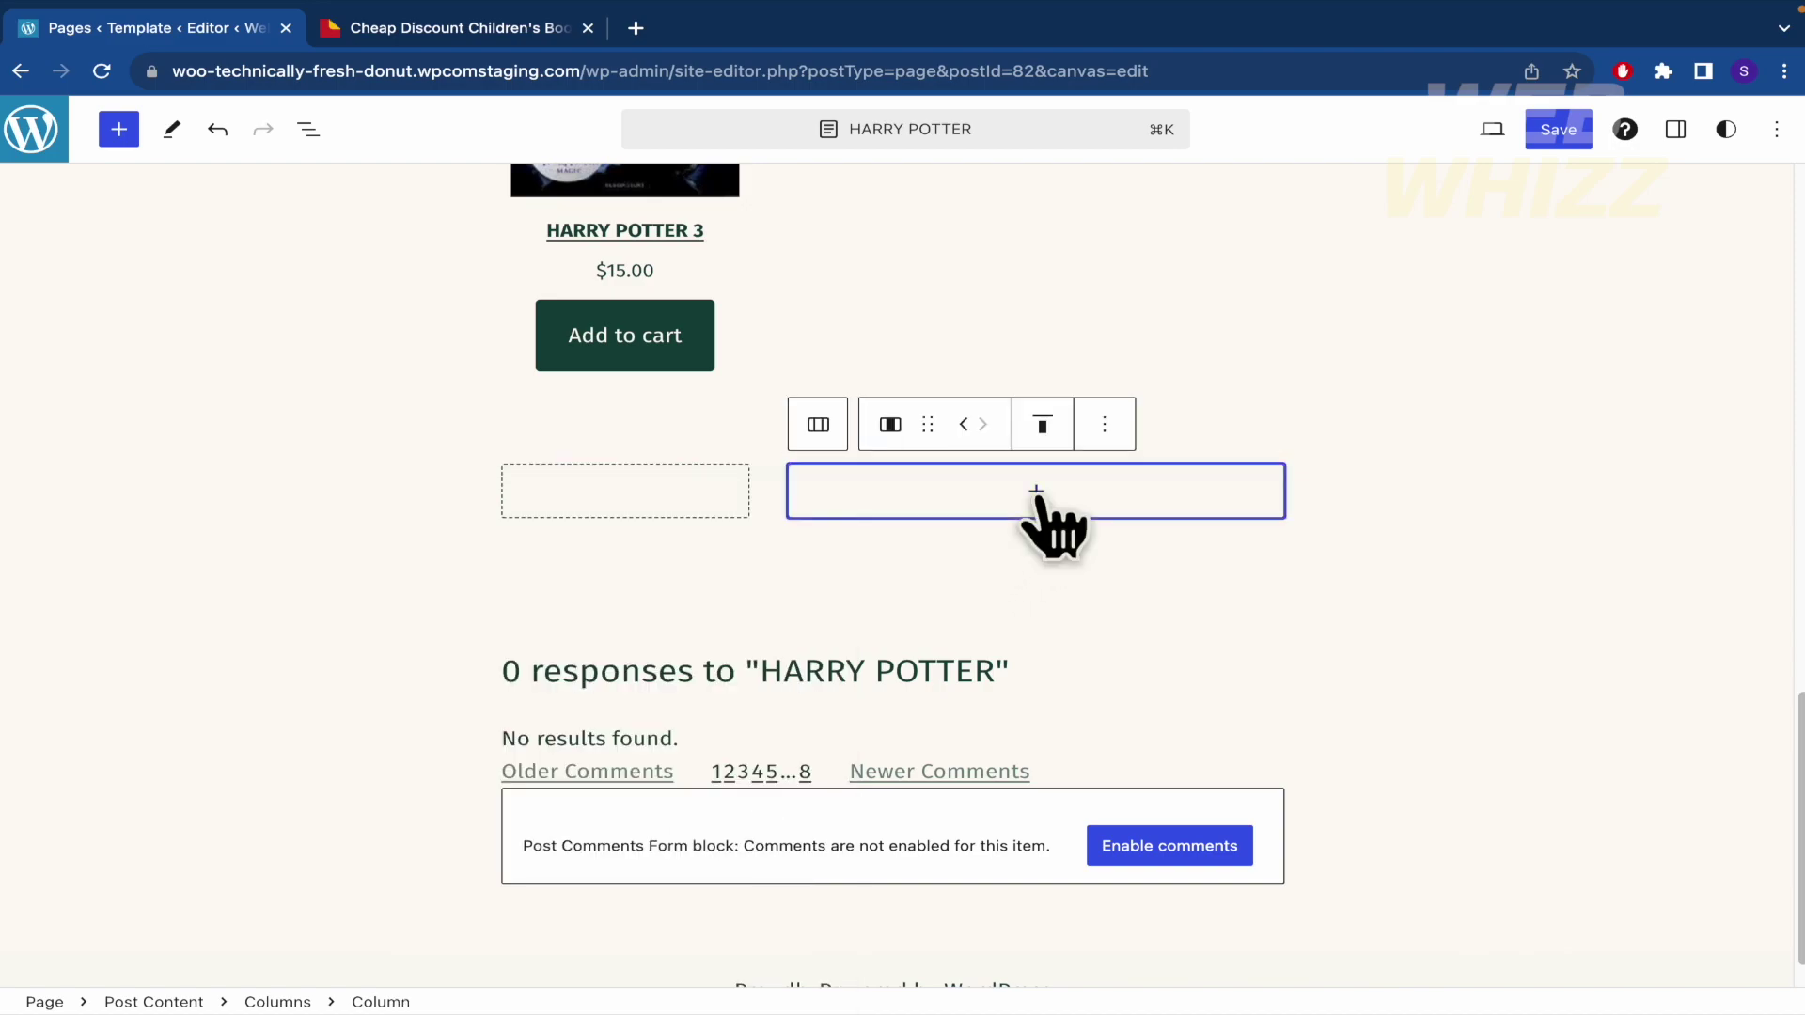
{"action": "left_click", "coordinate": [1036, 493]}
{"action": "type", "text": "p´r"}
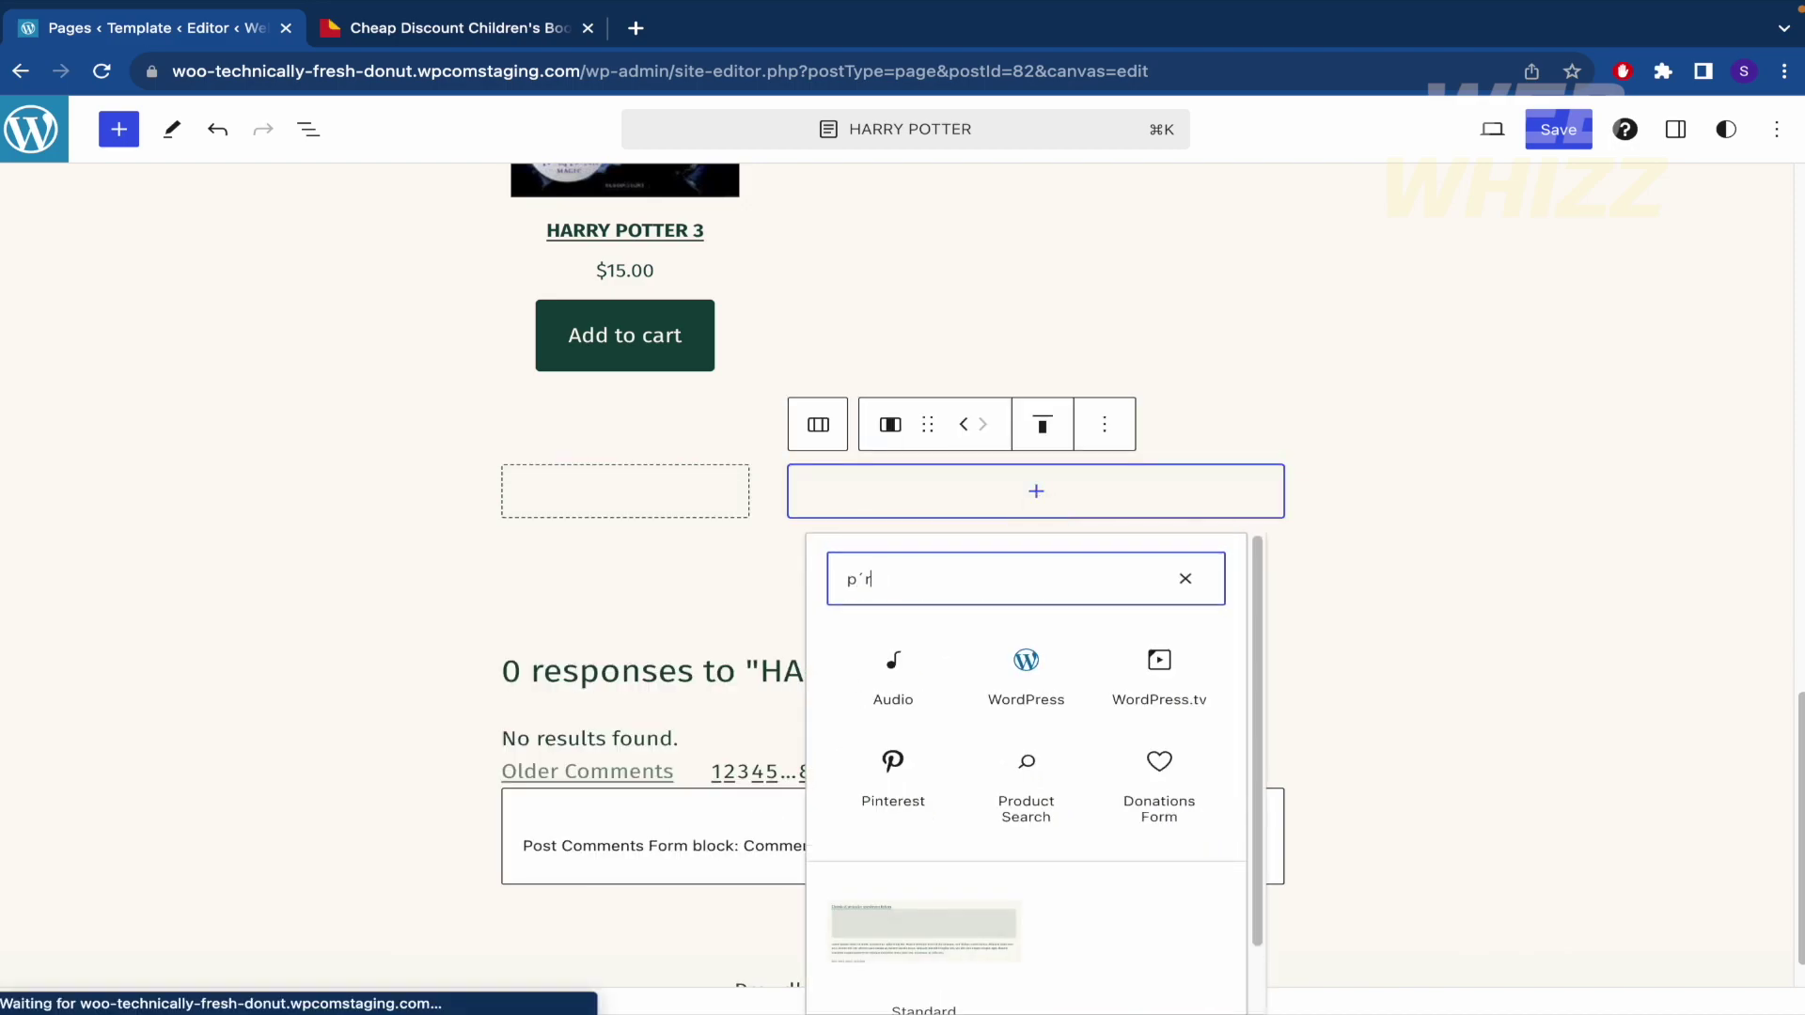
{"action": "key", "text": "BackSpace"}
{"action": "key", "text": "BackSpace"}
{"action": "key", "text": "BackSpace"}
{"action": "type", "text": "produ"}
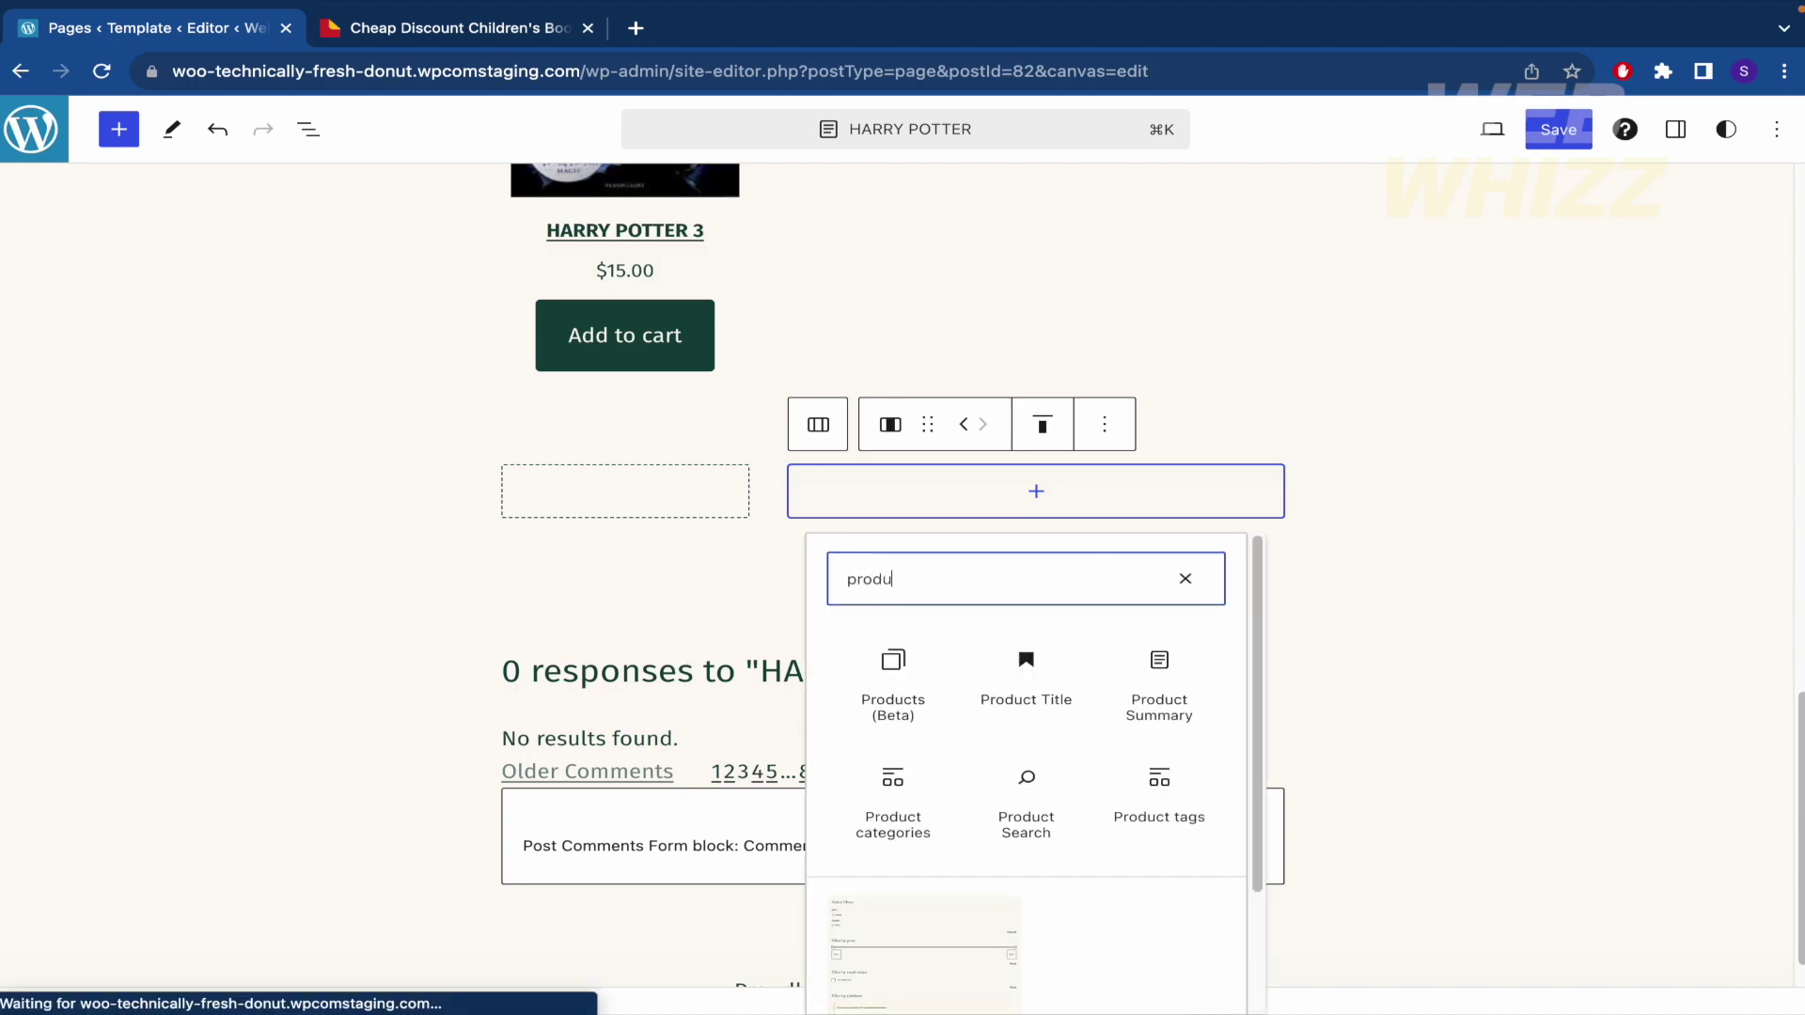
{"action": "scroll", "coordinate": [1029, 801], "scroll_direction": "down", "scroll_amount": 3}
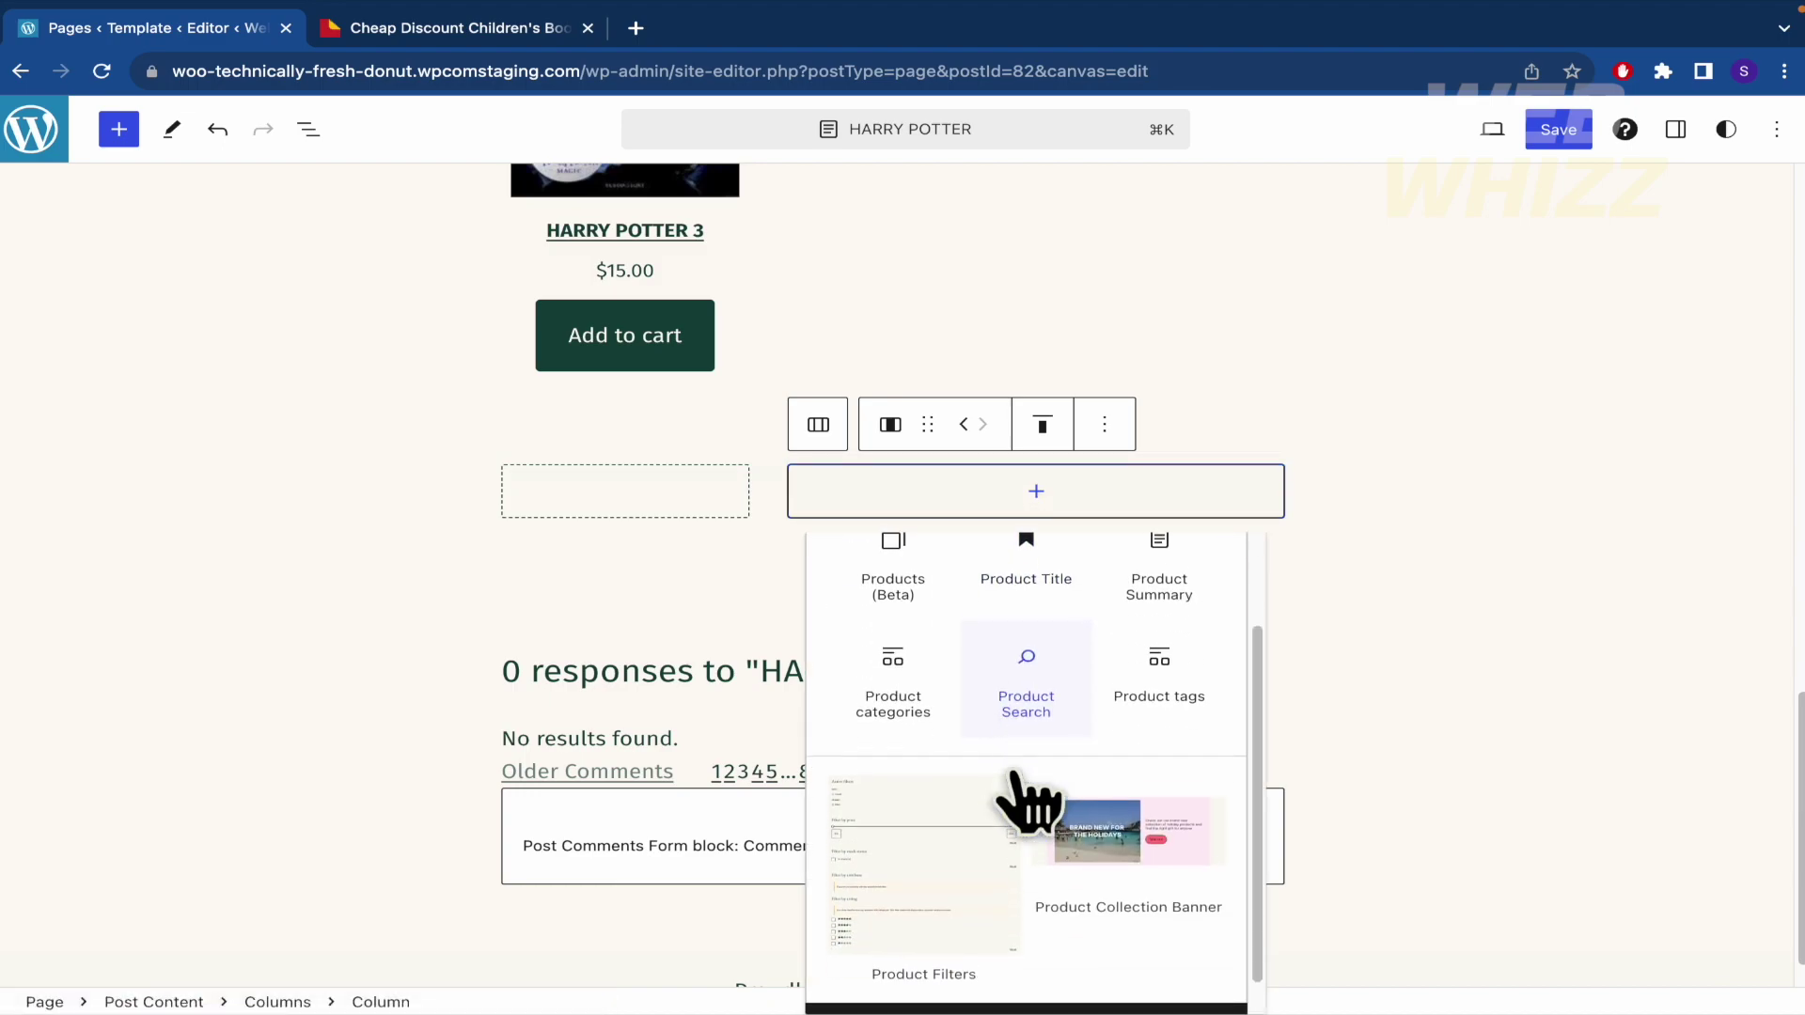
{"action": "scroll", "coordinate": [1025, 789], "scroll_direction": "up", "scroll_amount": 2}
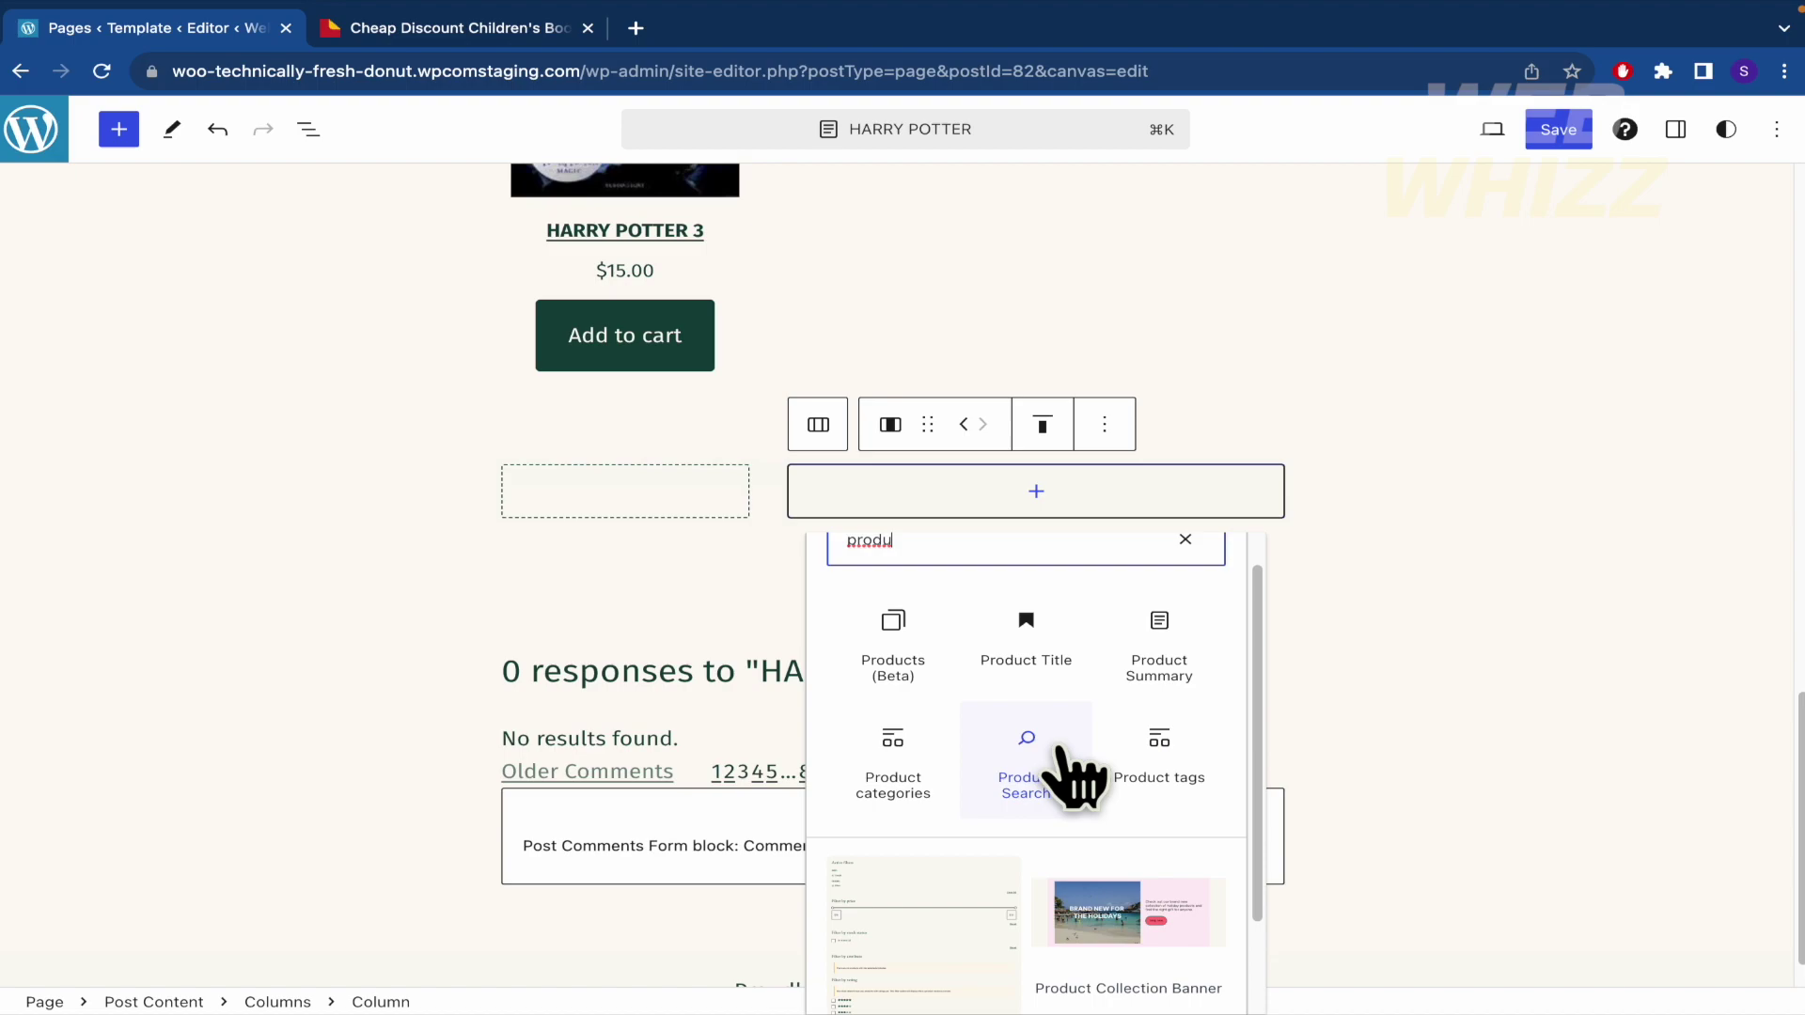
{"action": "scroll", "coordinate": [1072, 776], "scroll_direction": "up", "scroll_amount": 1}
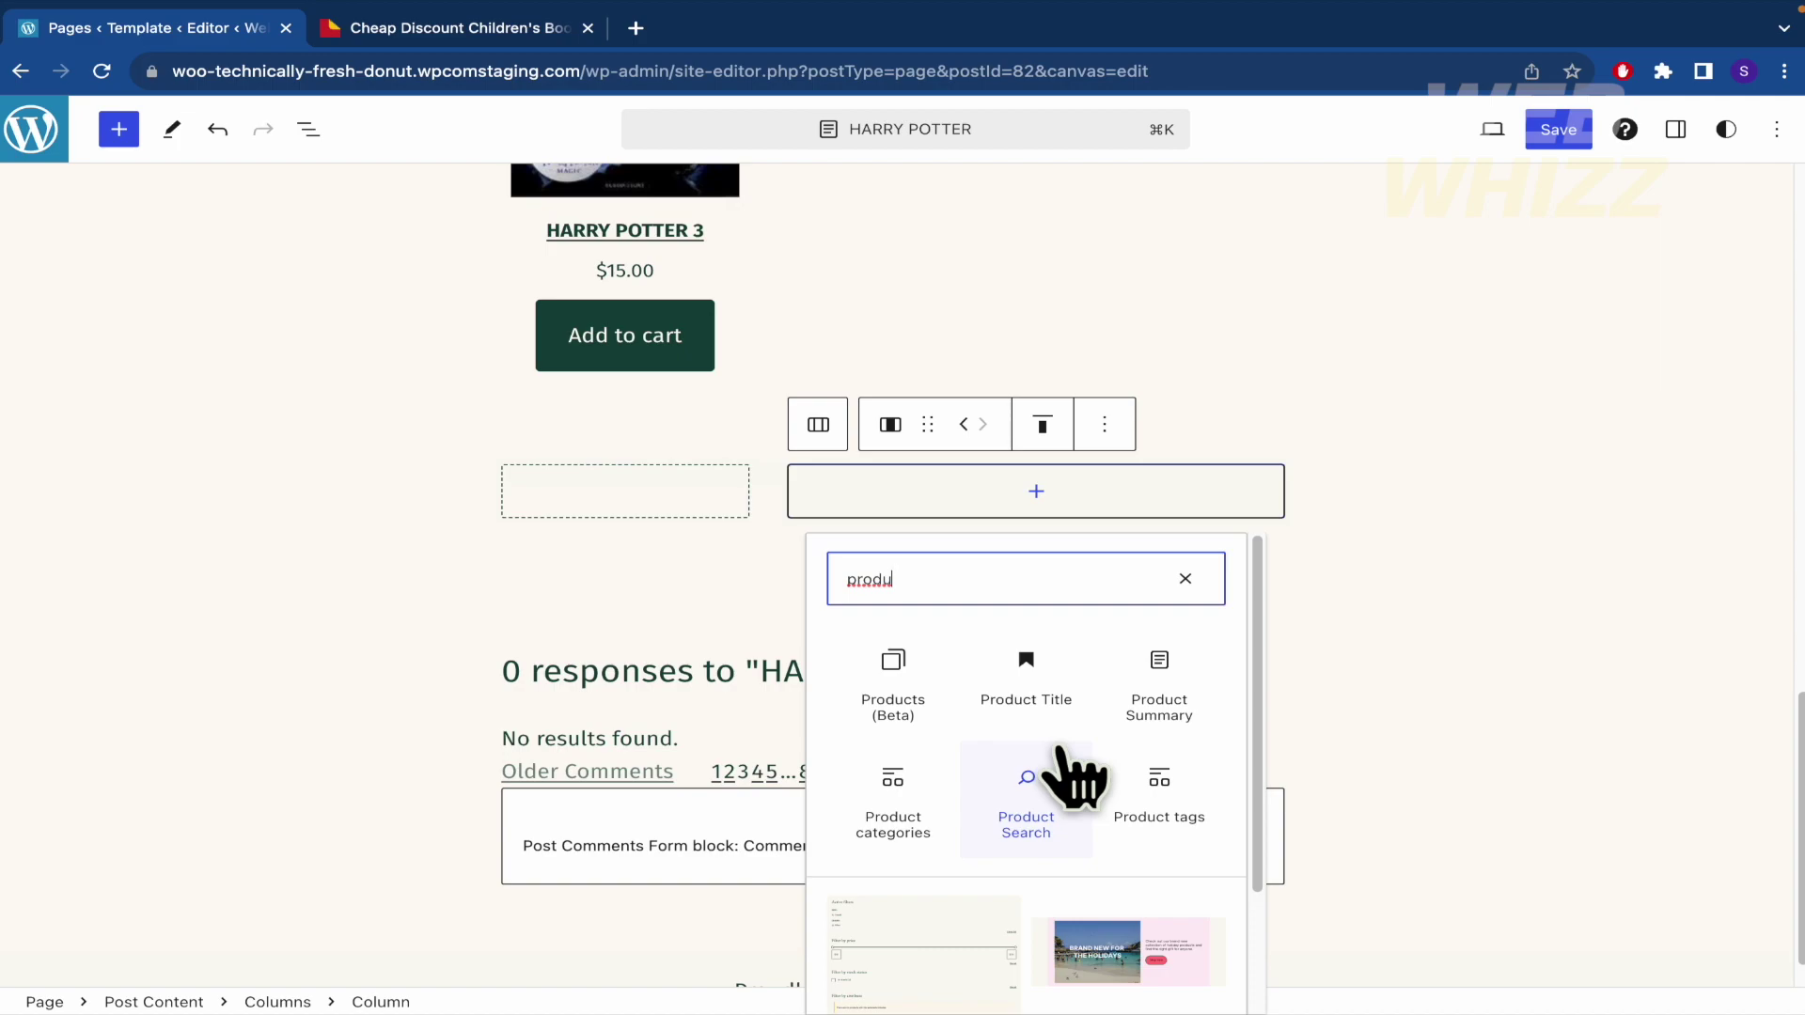
{"action": "left_click", "coordinate": [1450, 583]}
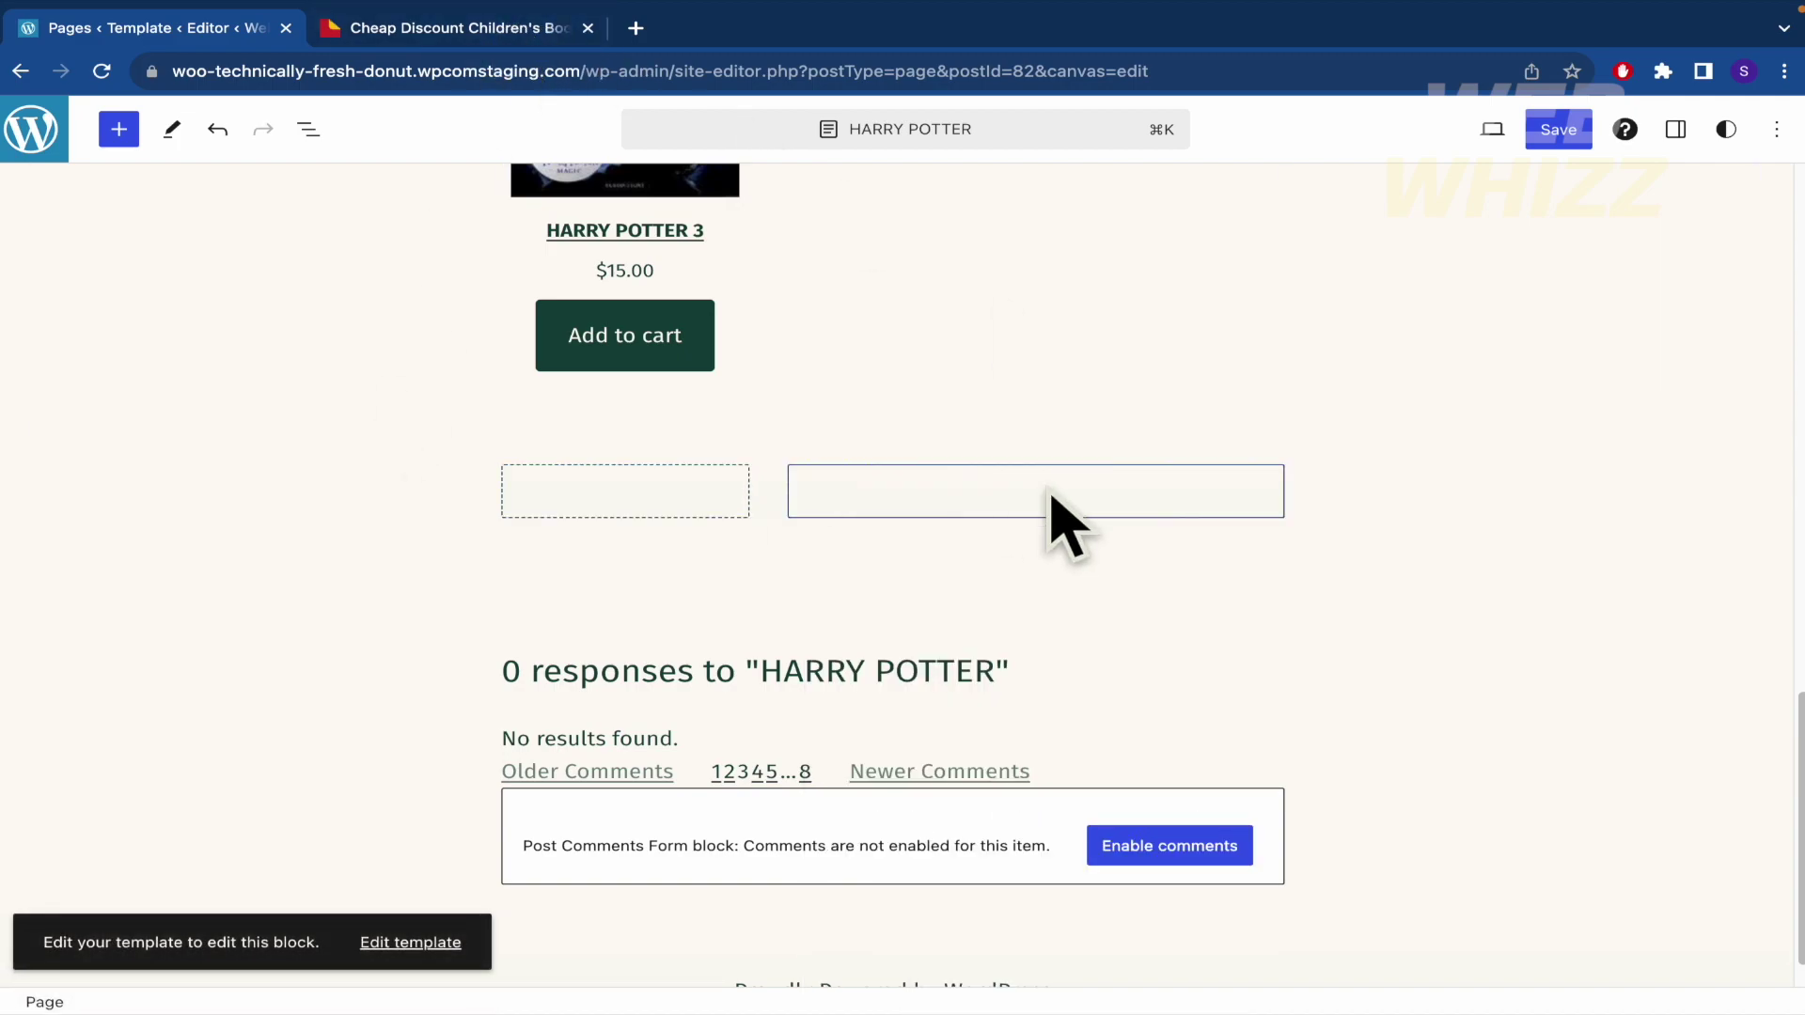
Scroll the Book Outlet Kids' Books listing down and back up, then return to the editor.
{"action": "left_click", "coordinate": [442, 28]}
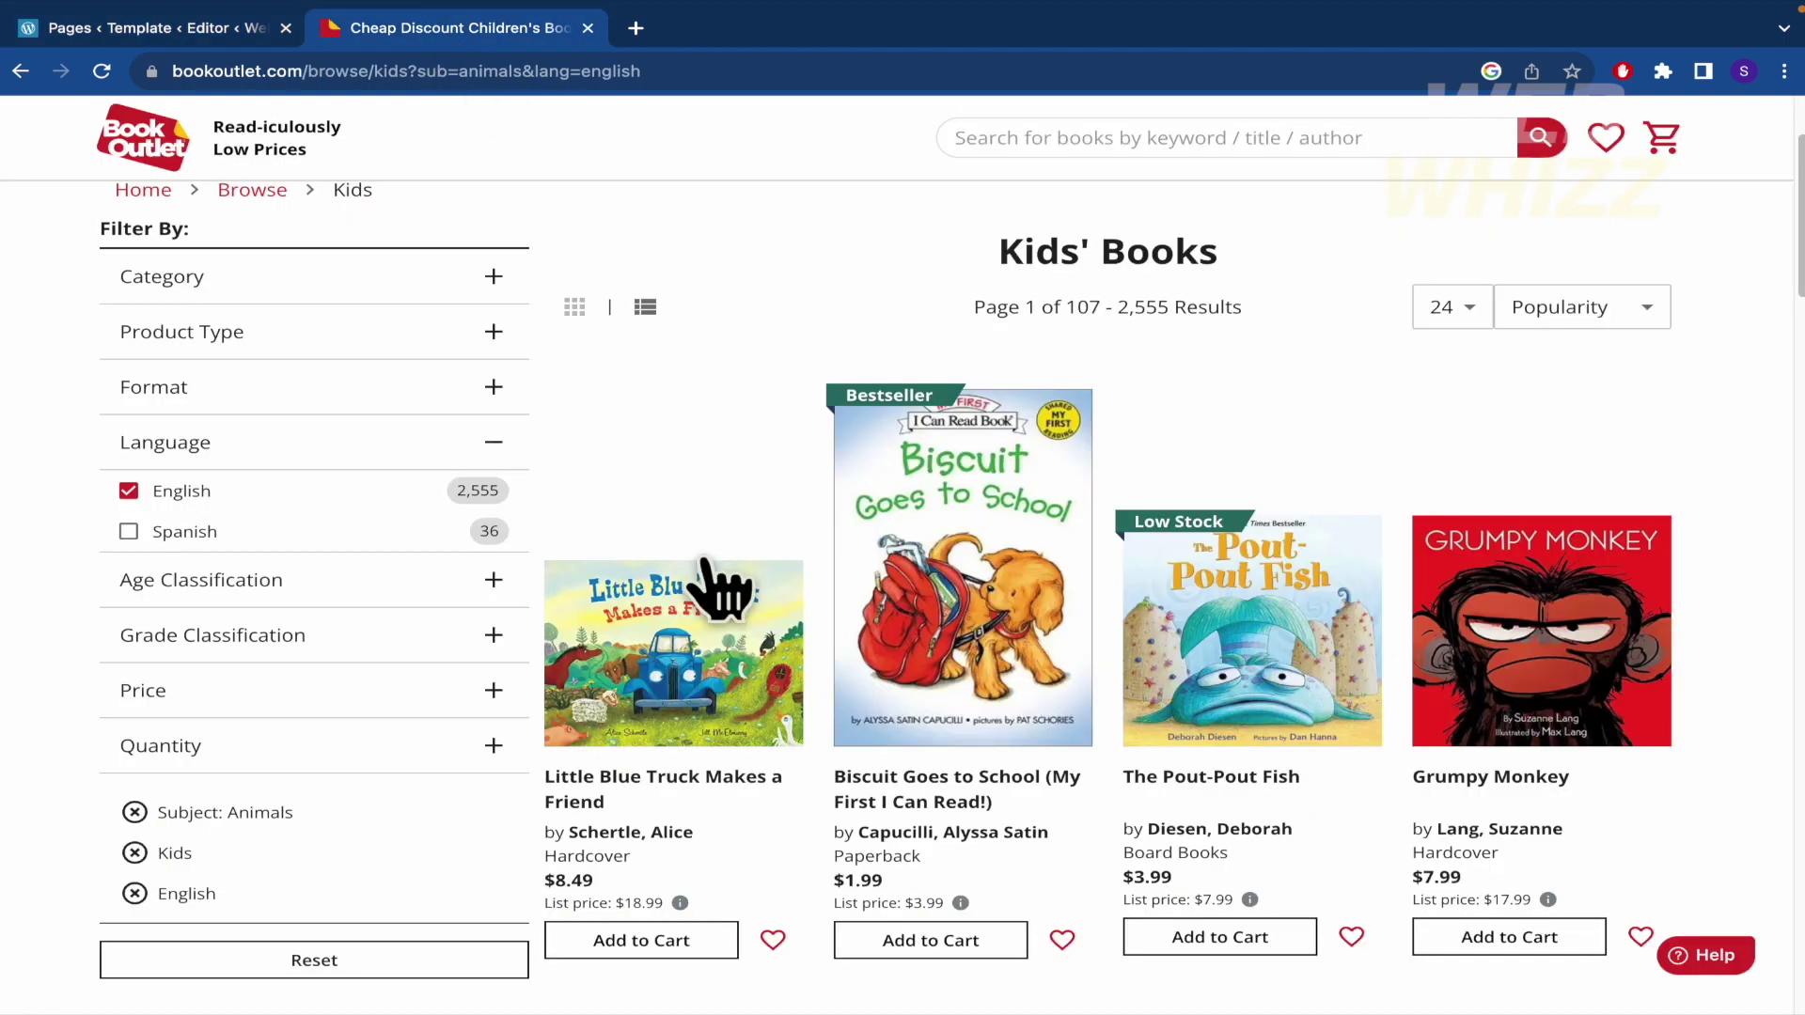
{"action": "scroll", "coordinate": [717, 589], "scroll_direction": "down", "scroll_amount": 5}
{"action": "scroll", "coordinate": [717, 589], "scroll_direction": "down", "scroll_amount": 10}
{"action": "scroll", "coordinate": [718, 593], "scroll_direction": "up", "scroll_amount": 6}
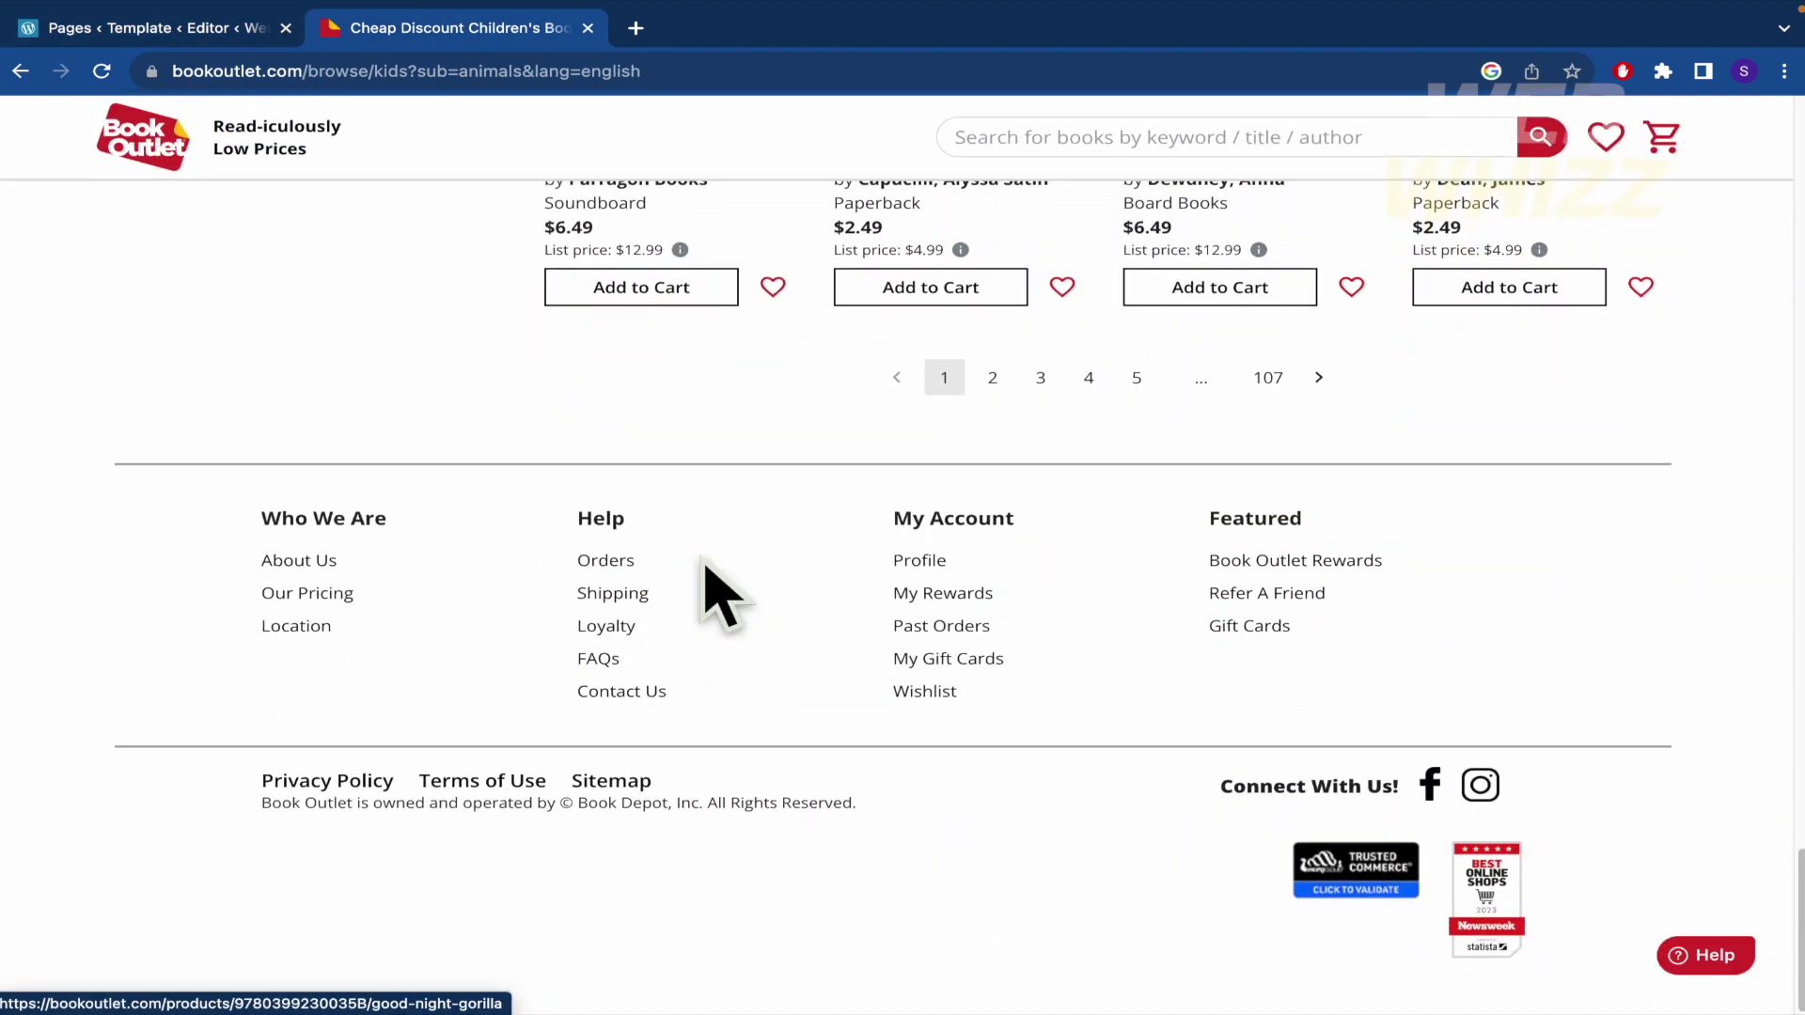
{"action": "scroll", "coordinate": [716, 592], "scroll_direction": "up", "scroll_amount": 15}
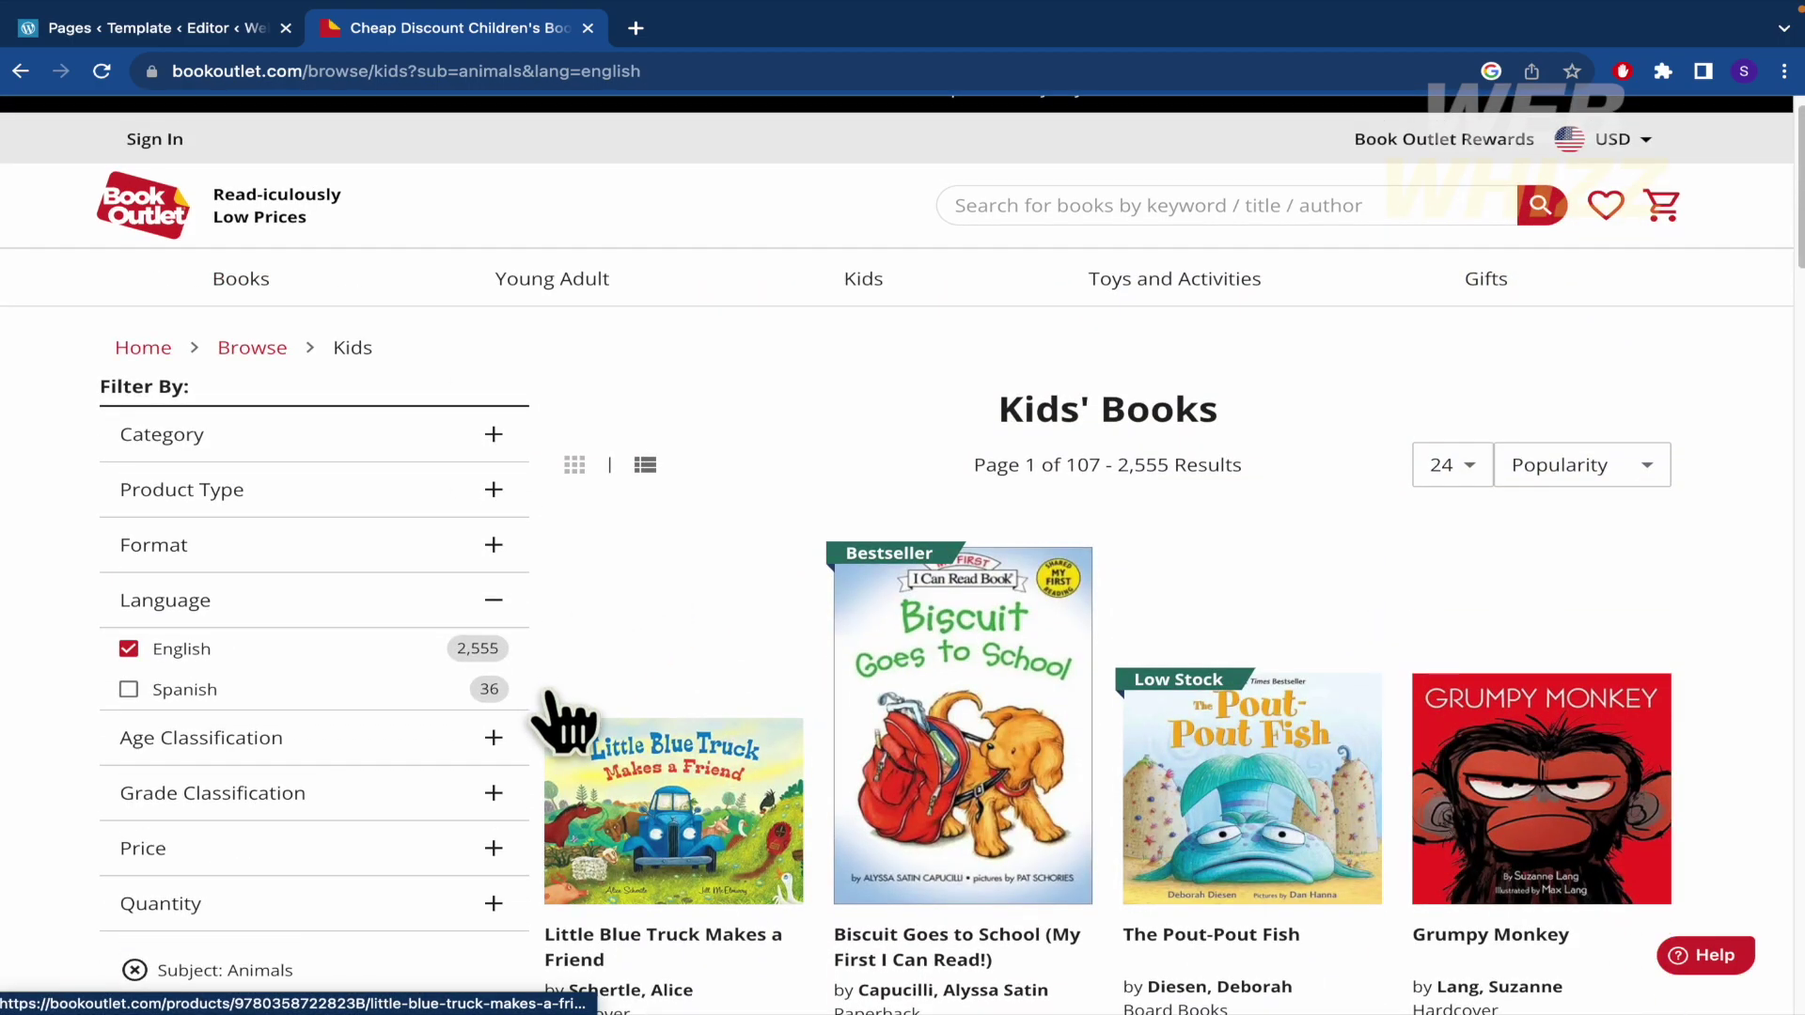
{"action": "left_click", "coordinate": [241, 32]}
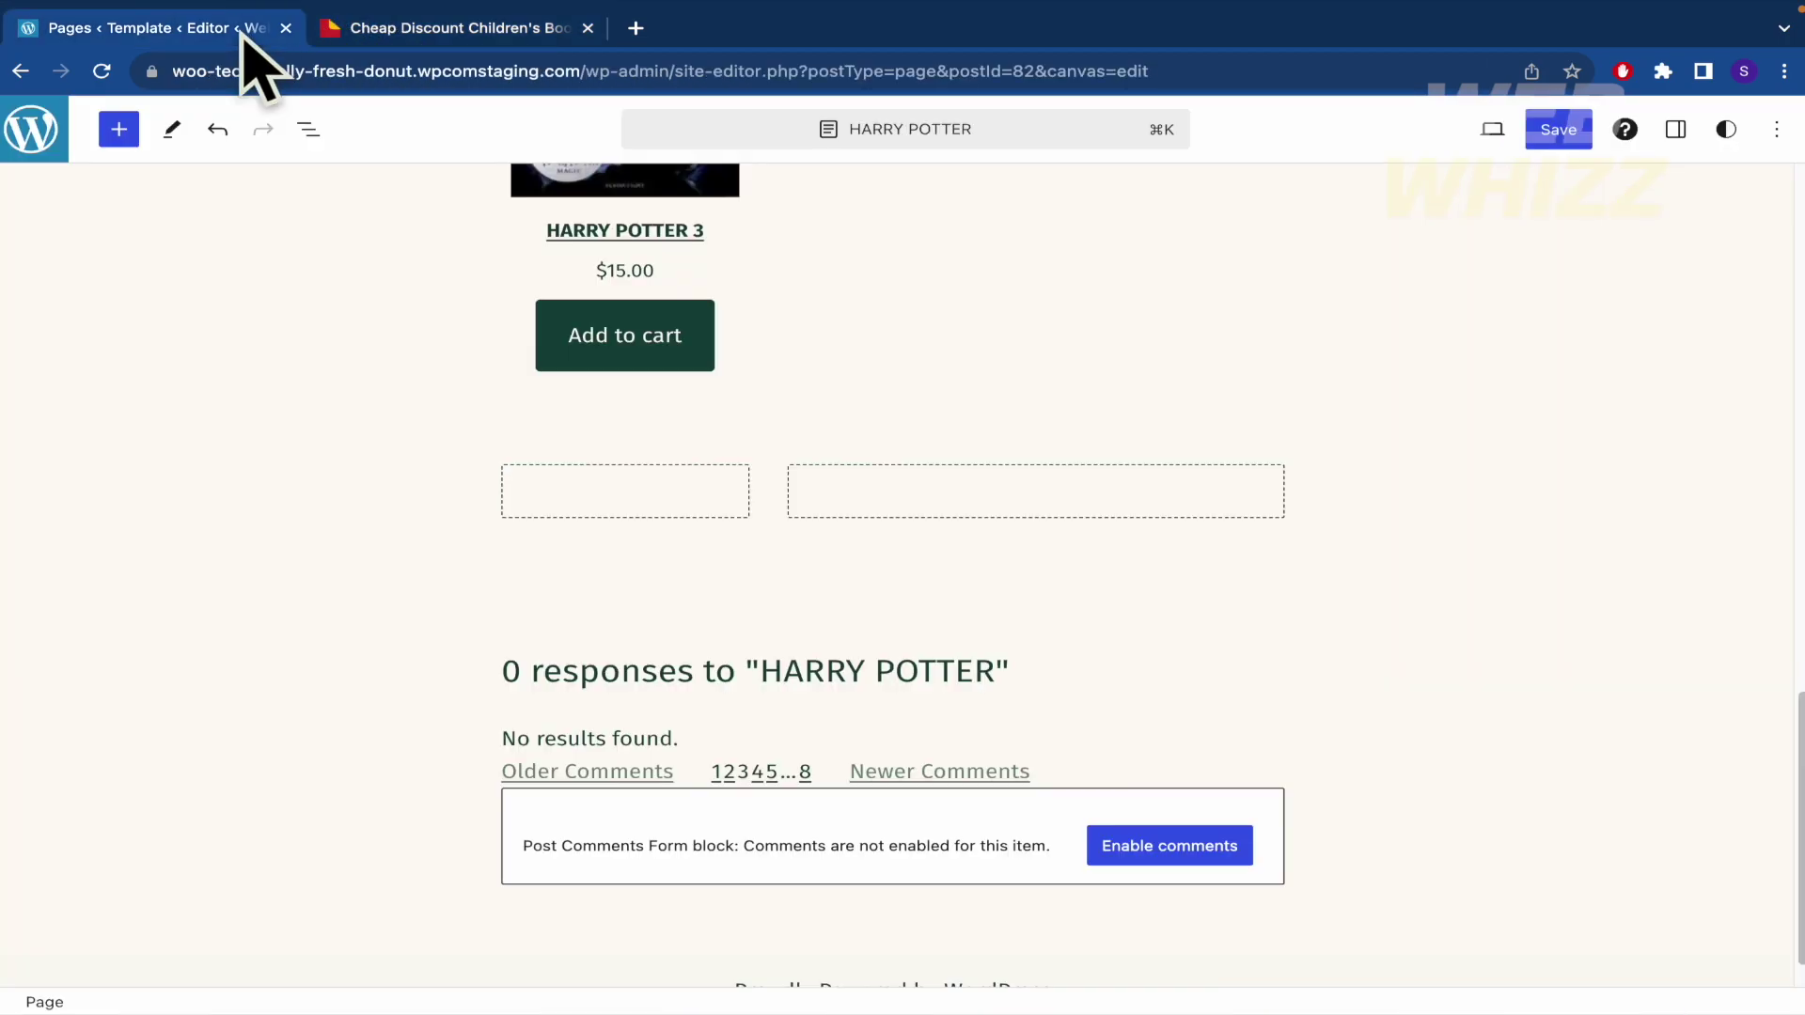
Scroll to the top of the HARRY POTTER page and open the full block library.
{"action": "scroll", "coordinate": [823, 707], "scroll_direction": "up", "scroll_amount": 4}
{"action": "scroll", "coordinate": [823, 684], "scroll_direction": "up", "scroll_amount": 2}
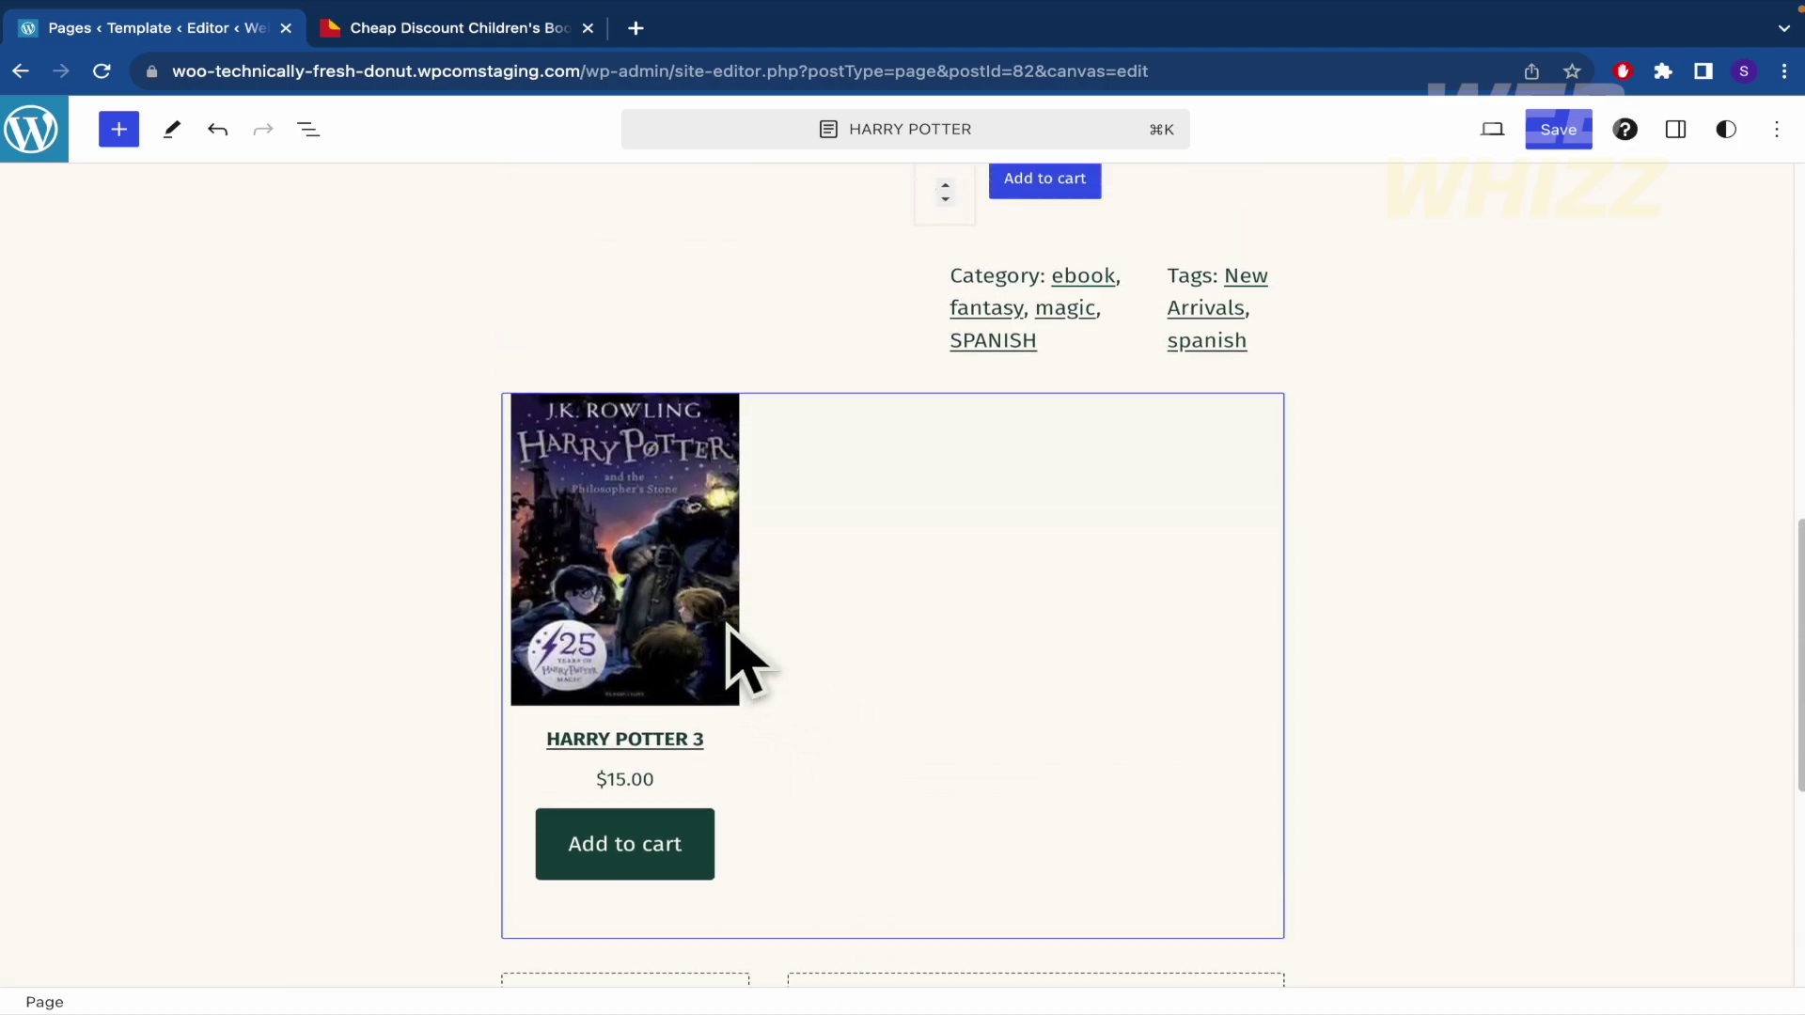
{"action": "left_click", "coordinate": [120, 129]}
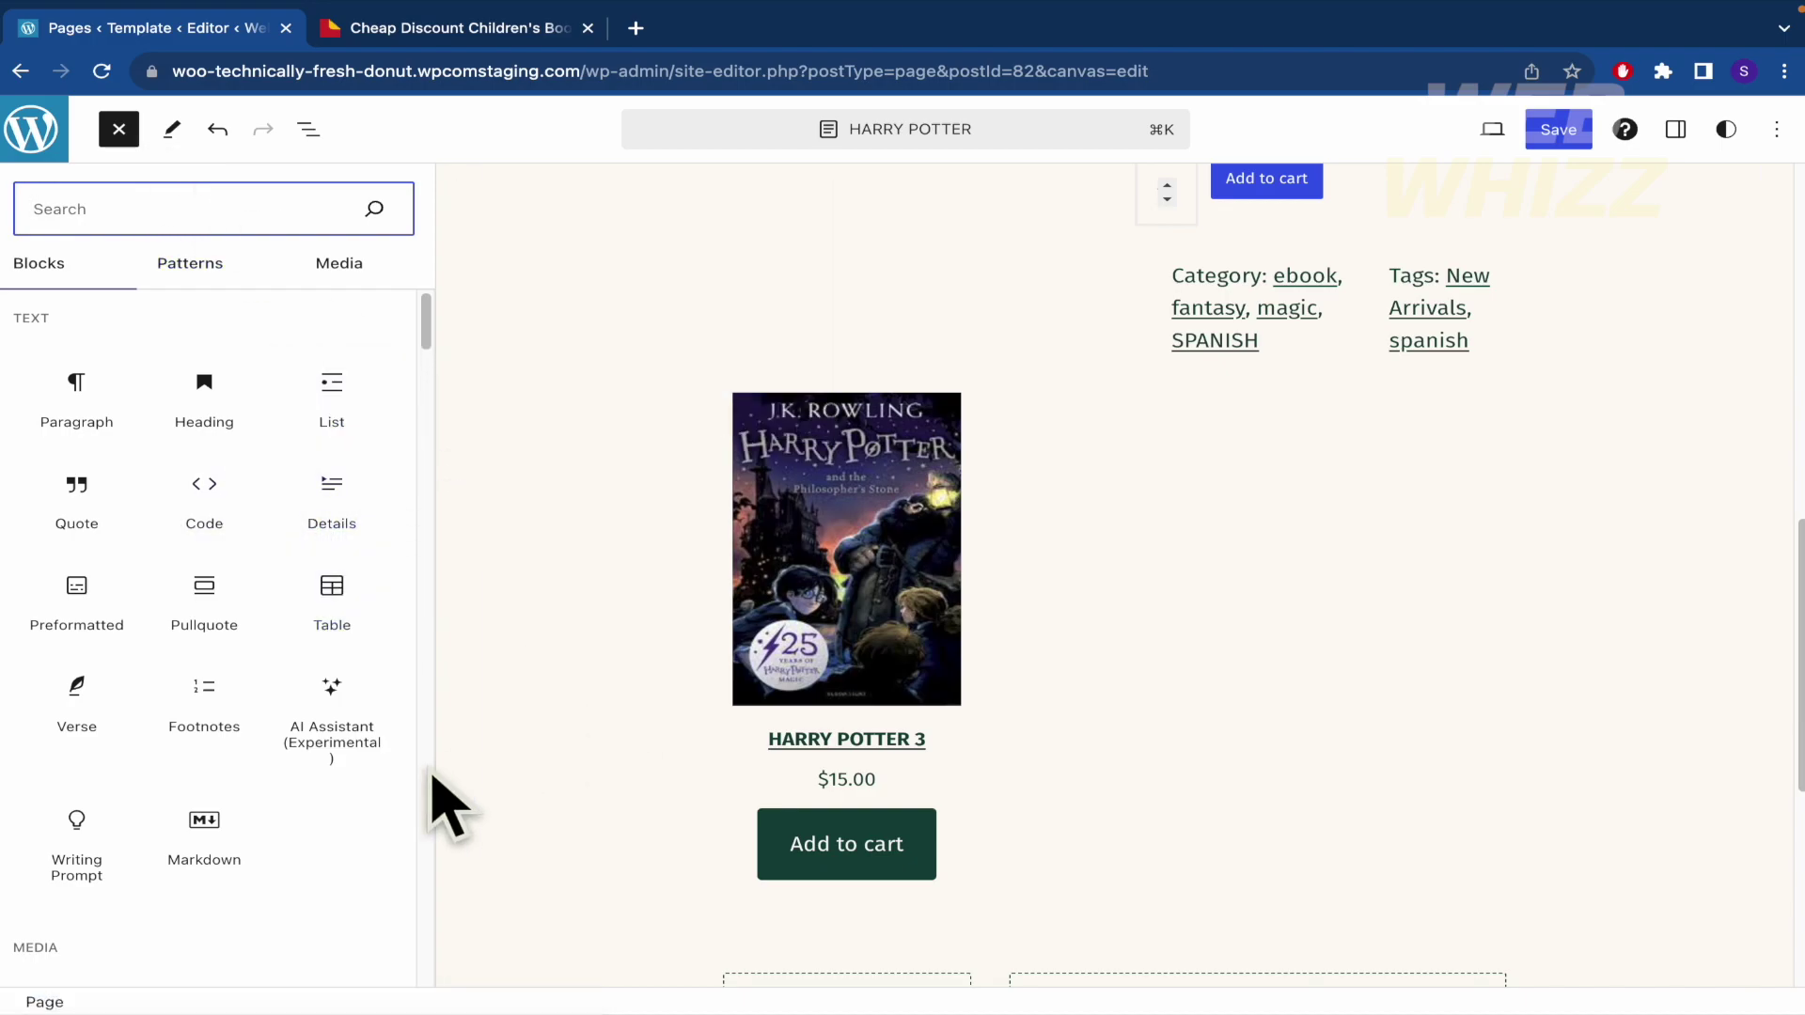
Glance at Book Outlet, return, and exit the site editor via the W logo.
{"action": "left_click", "coordinate": [472, 29]}
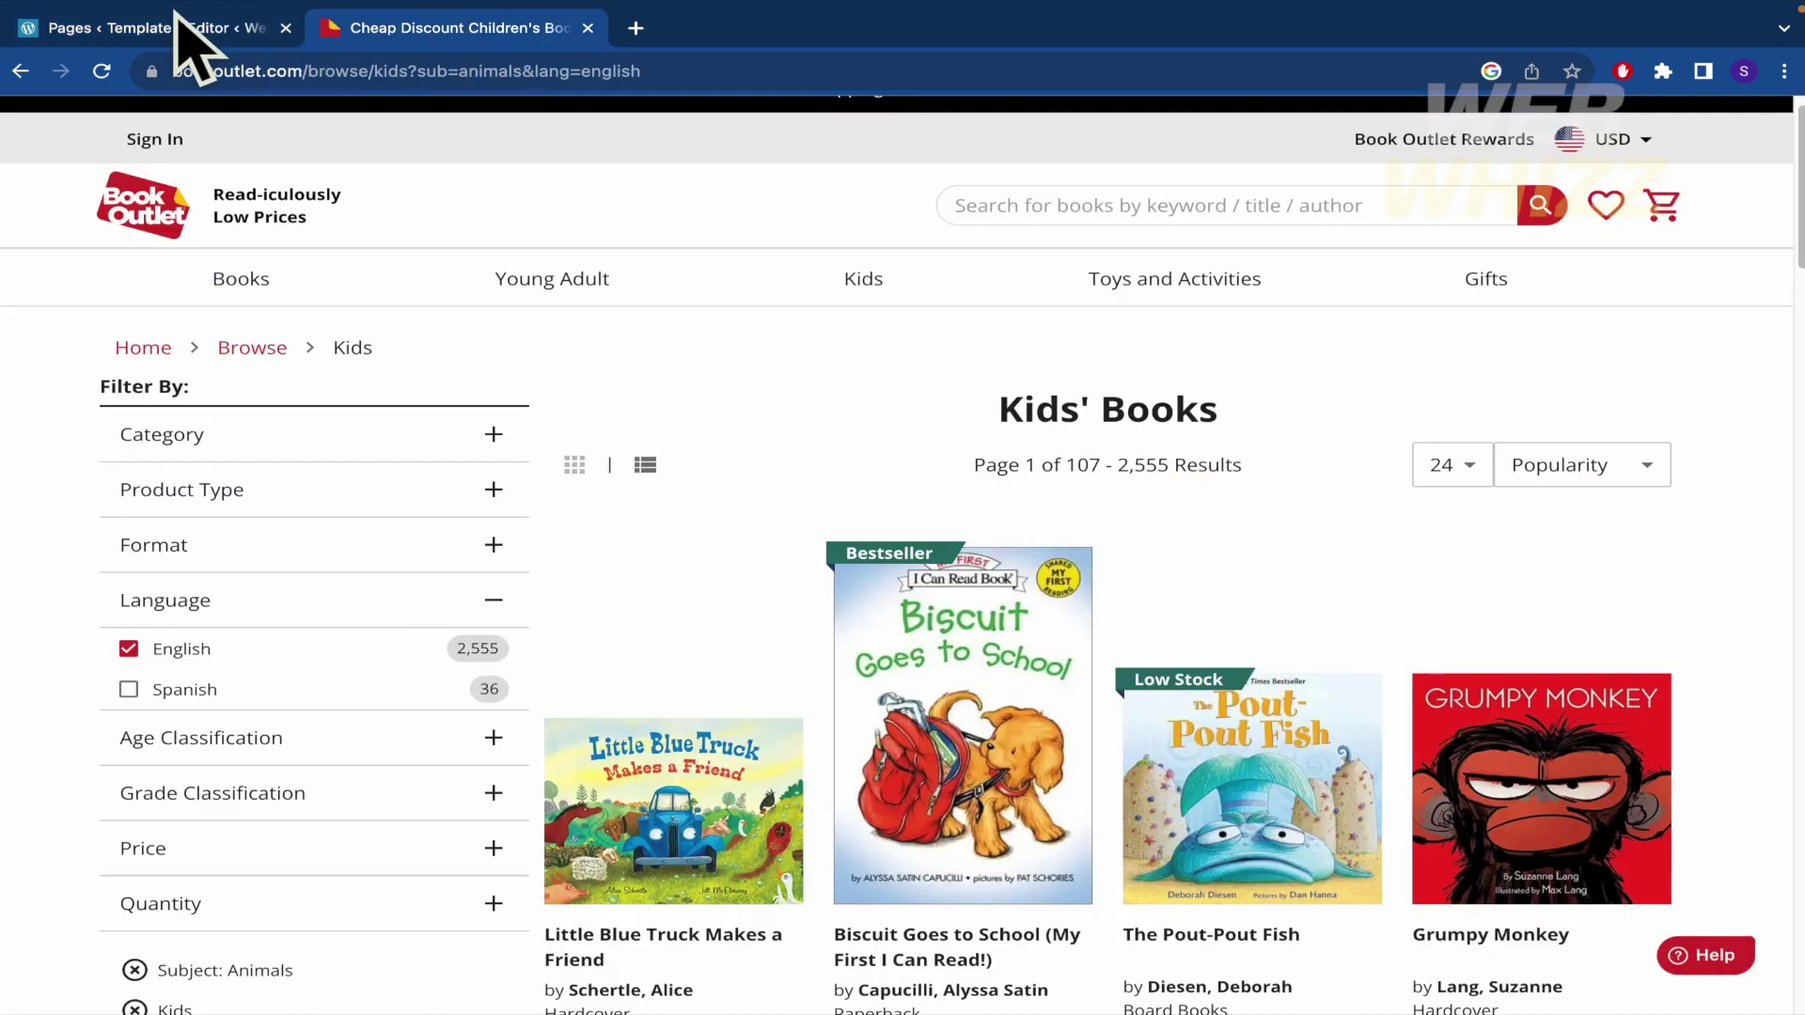
{"action": "left_click", "coordinate": [180, 21]}
{"action": "left_click", "coordinate": [35, 127]}
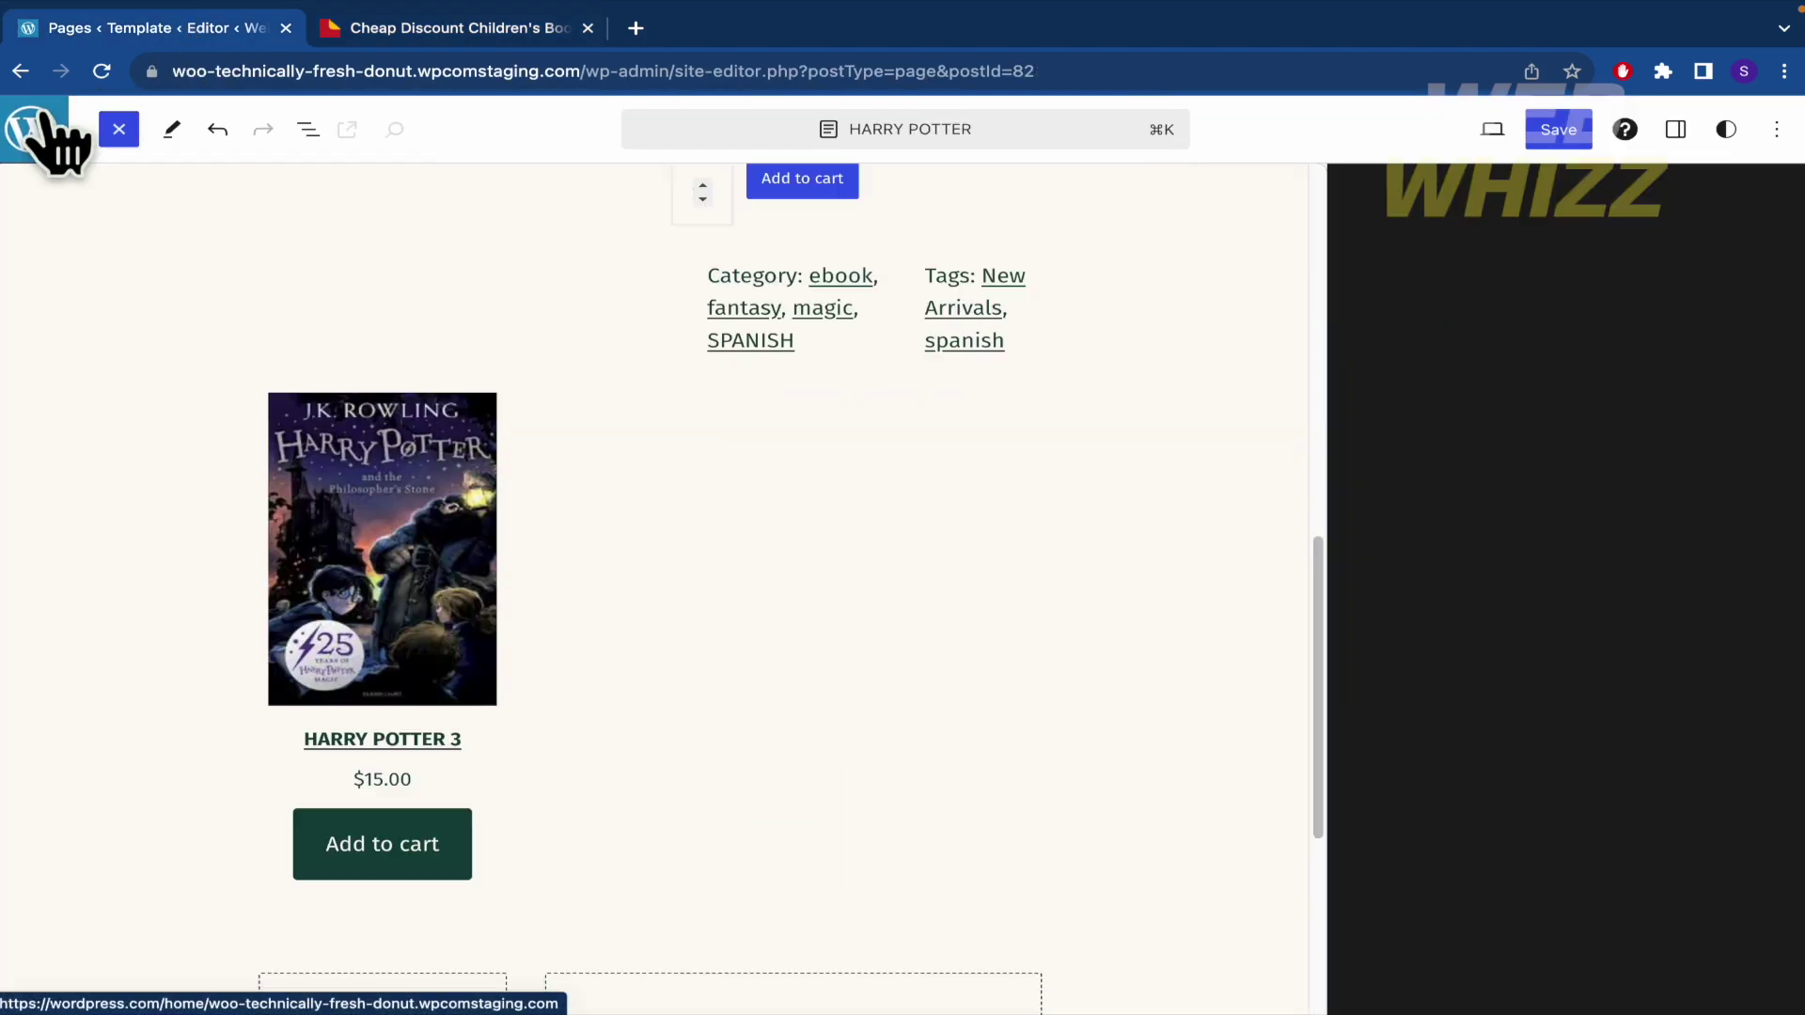
{"action": "left_click", "coordinate": [31, 129]}
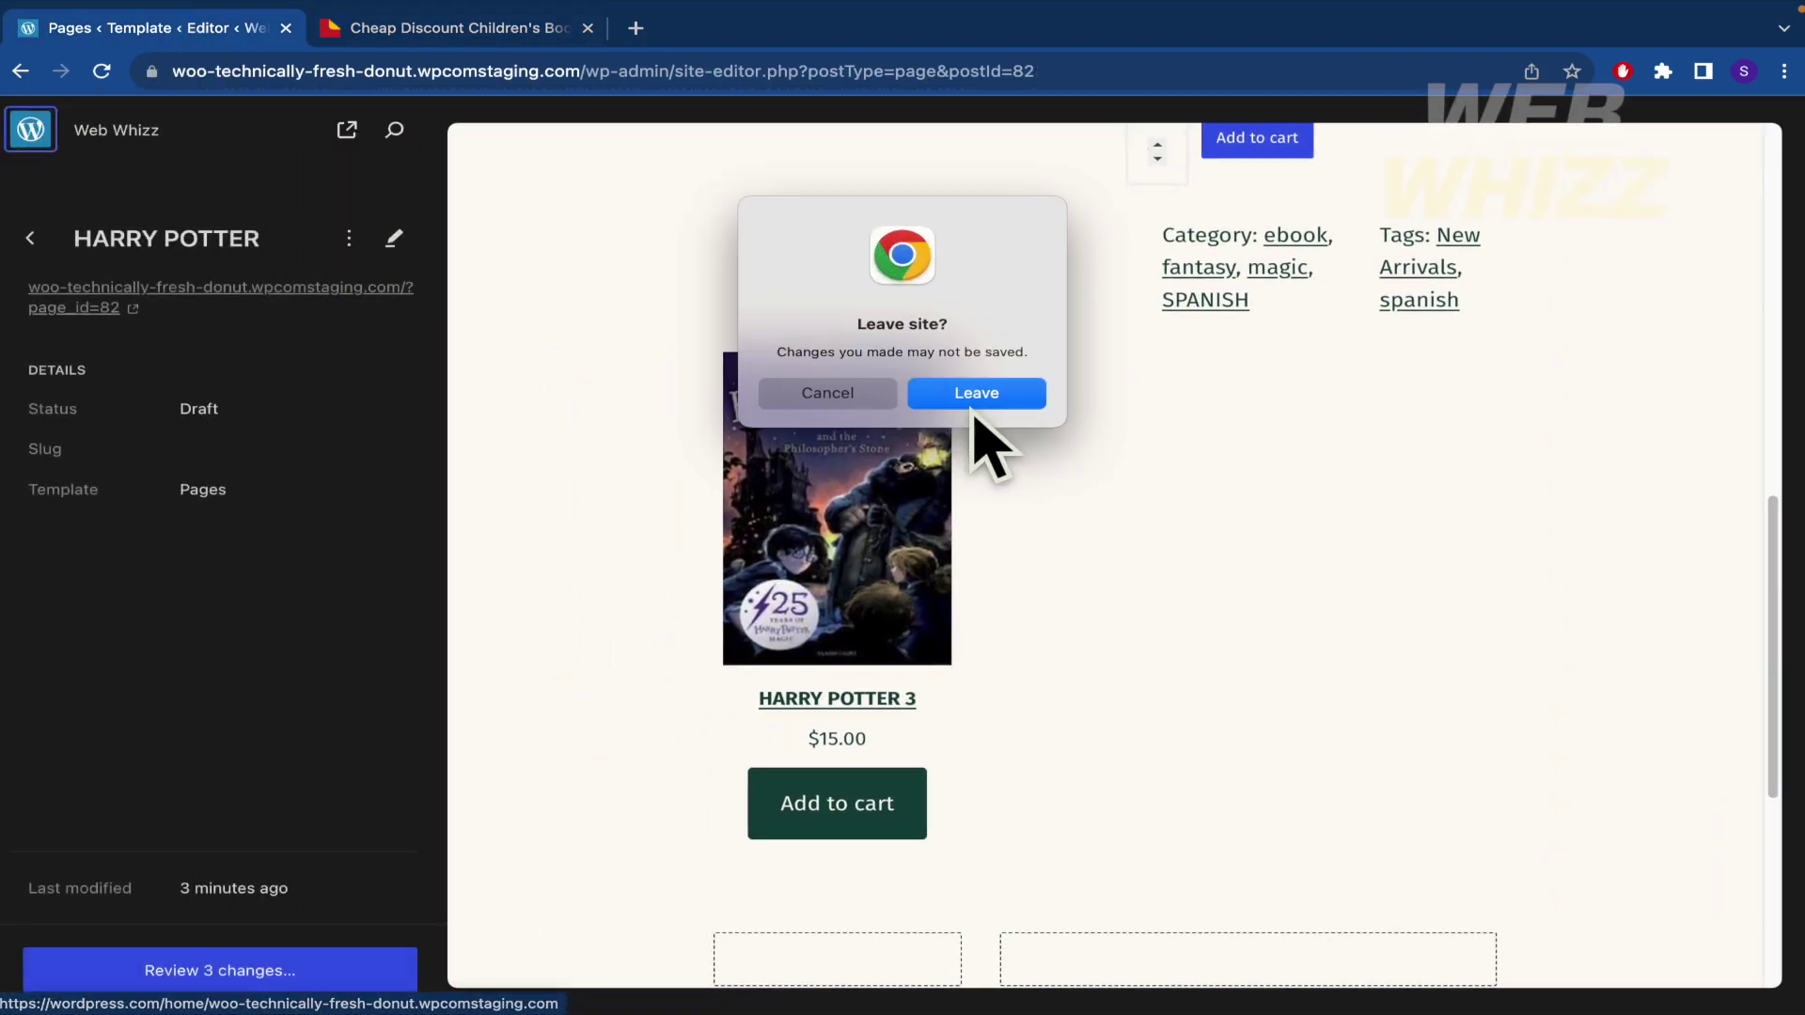
Leave the editor despite 3 unsaved changes and open WooCommerce Payments to the WooPayments Connect page.
{"action": "left_click", "coordinate": [967, 395]}
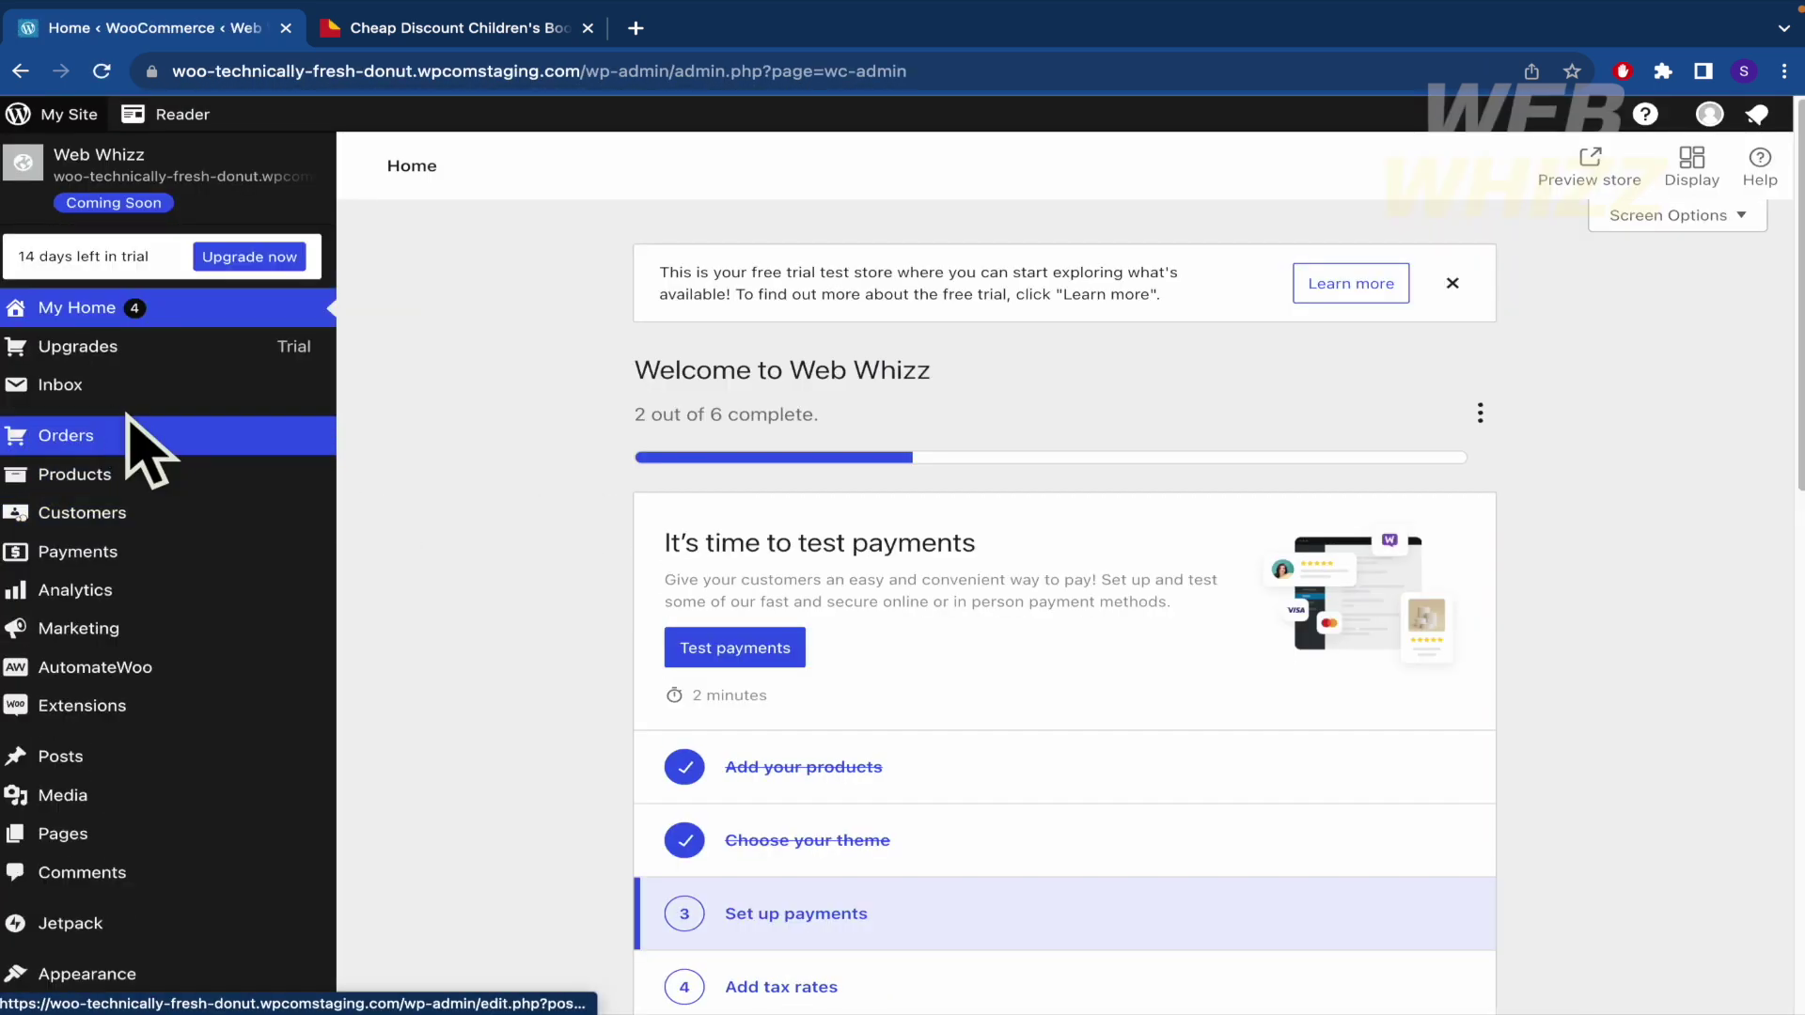
{"action": "left_click", "coordinate": [207, 543]}
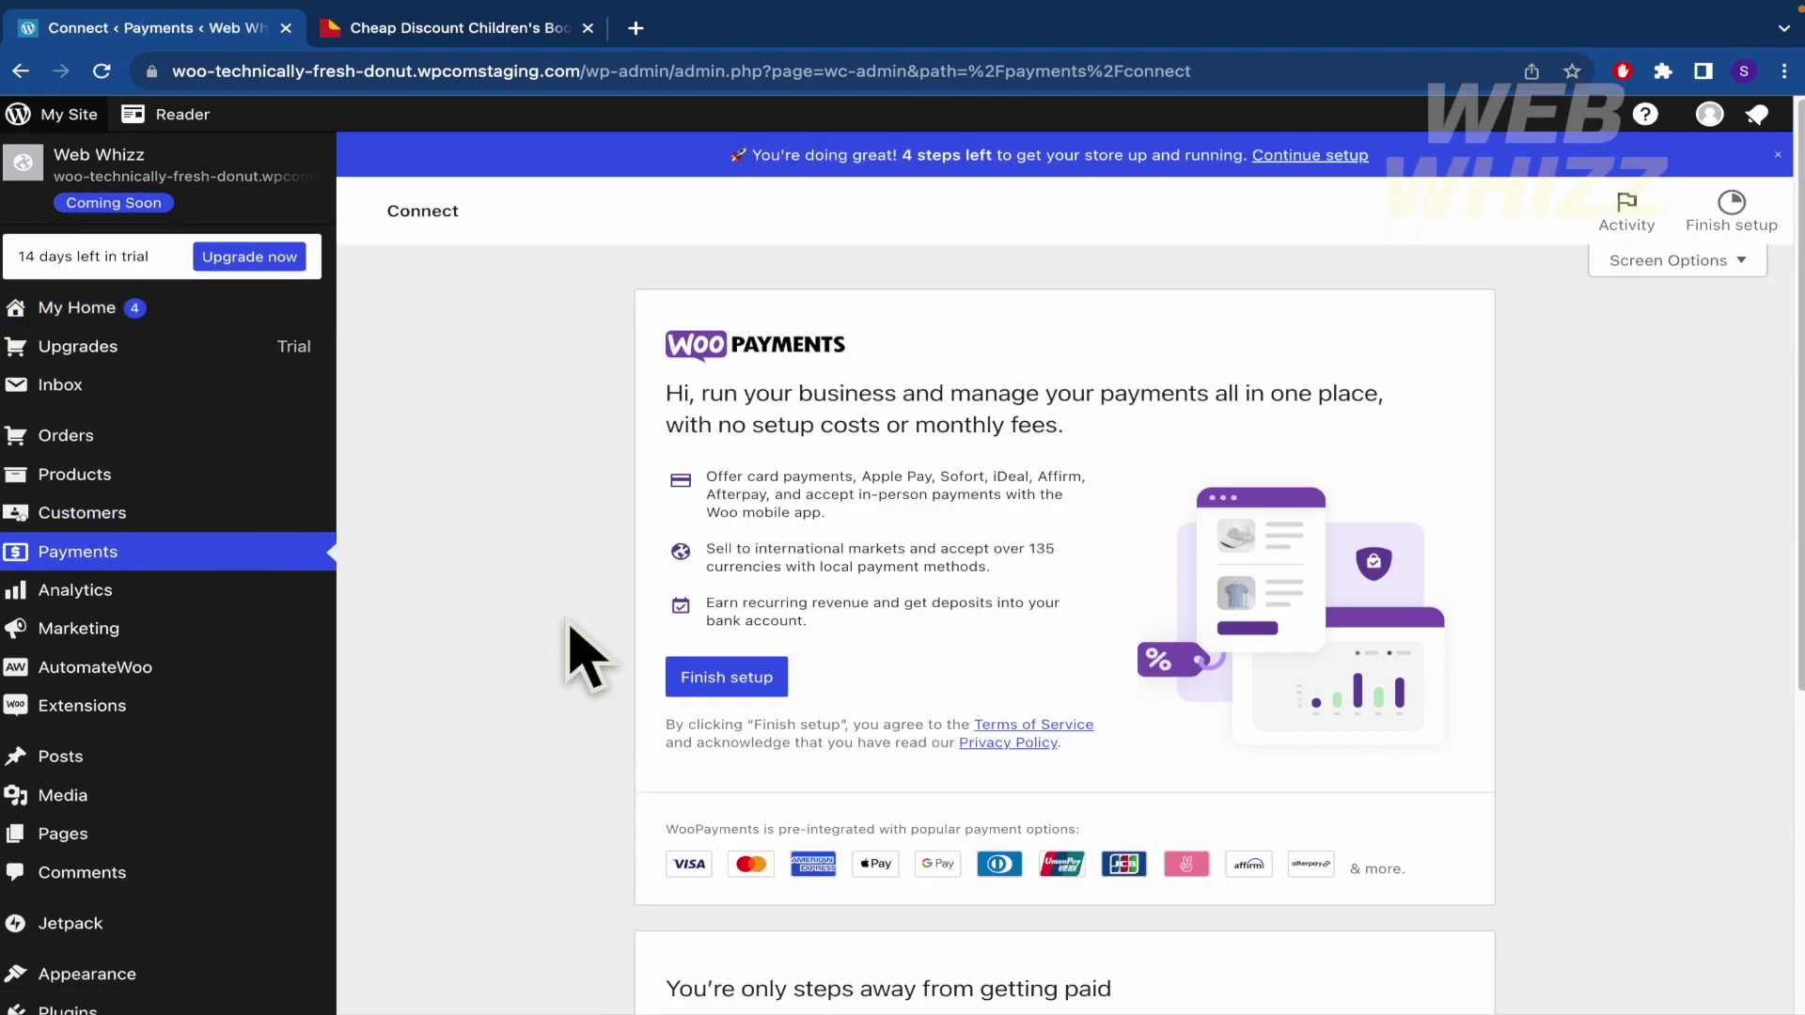
{"action": "scroll", "coordinate": [403, 596], "scroll_direction": "down", "scroll_amount": 2}
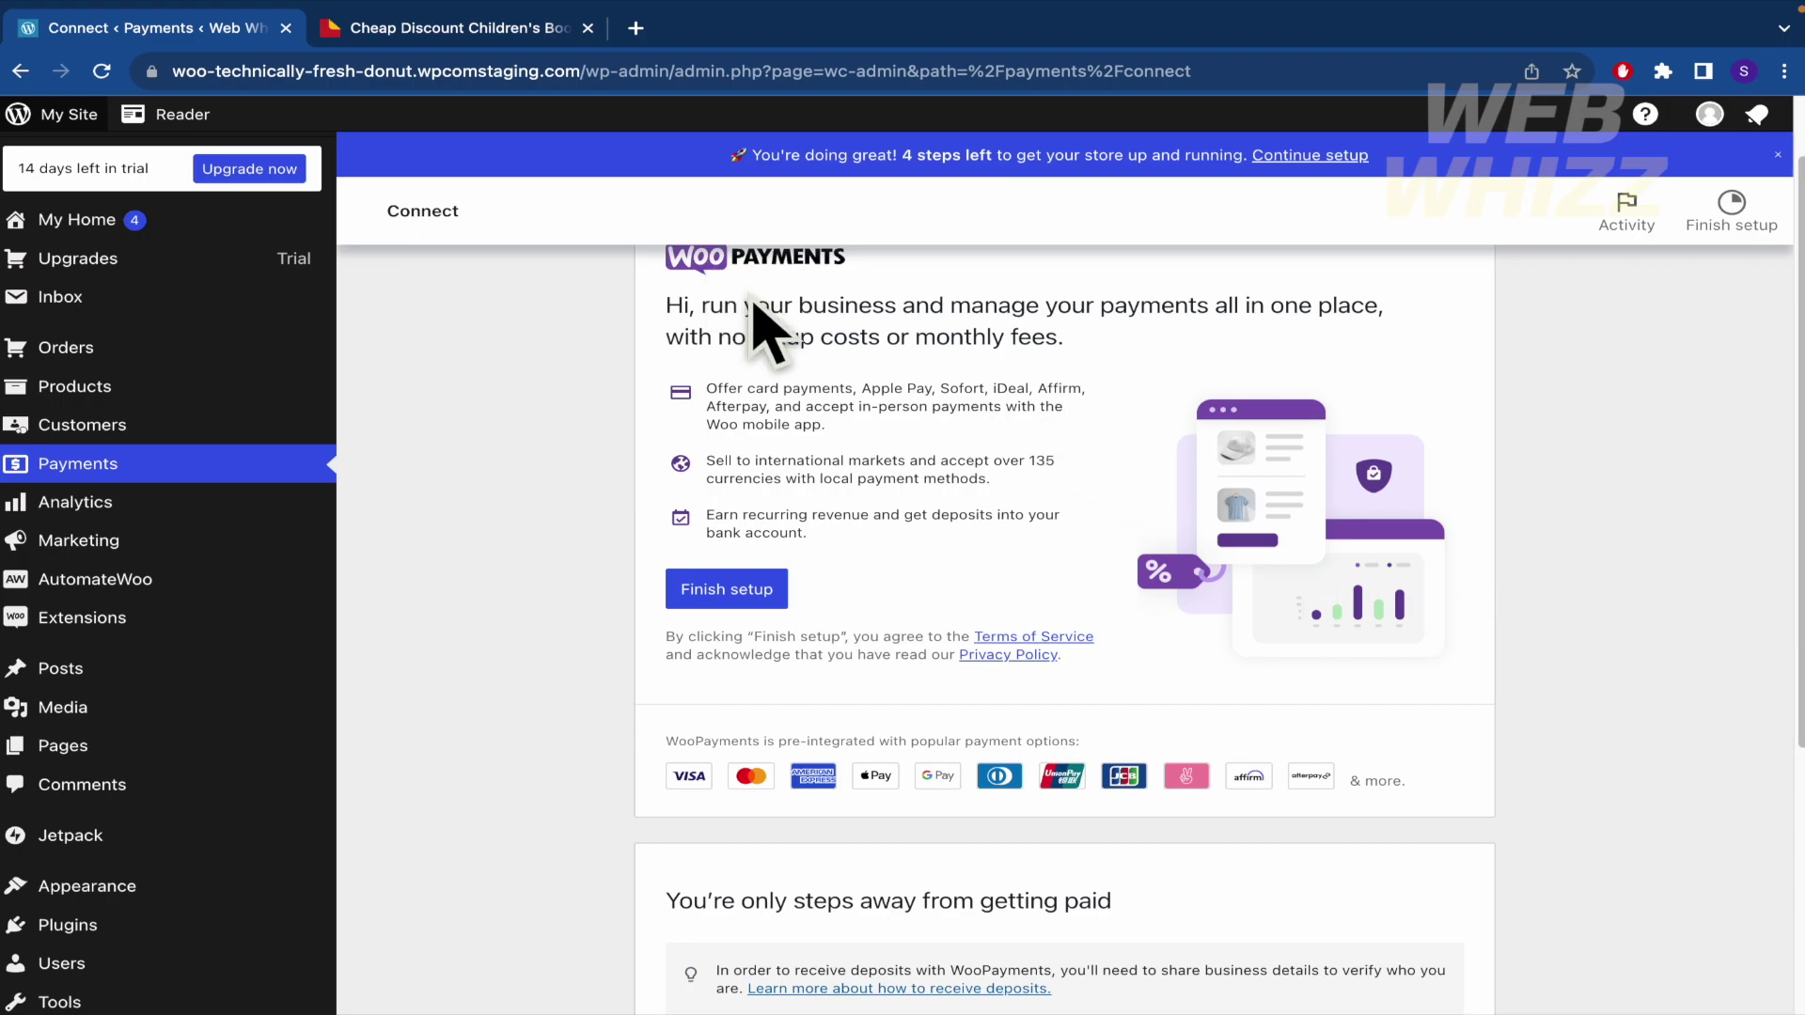
{"action": "left_click", "coordinate": [724, 590]}
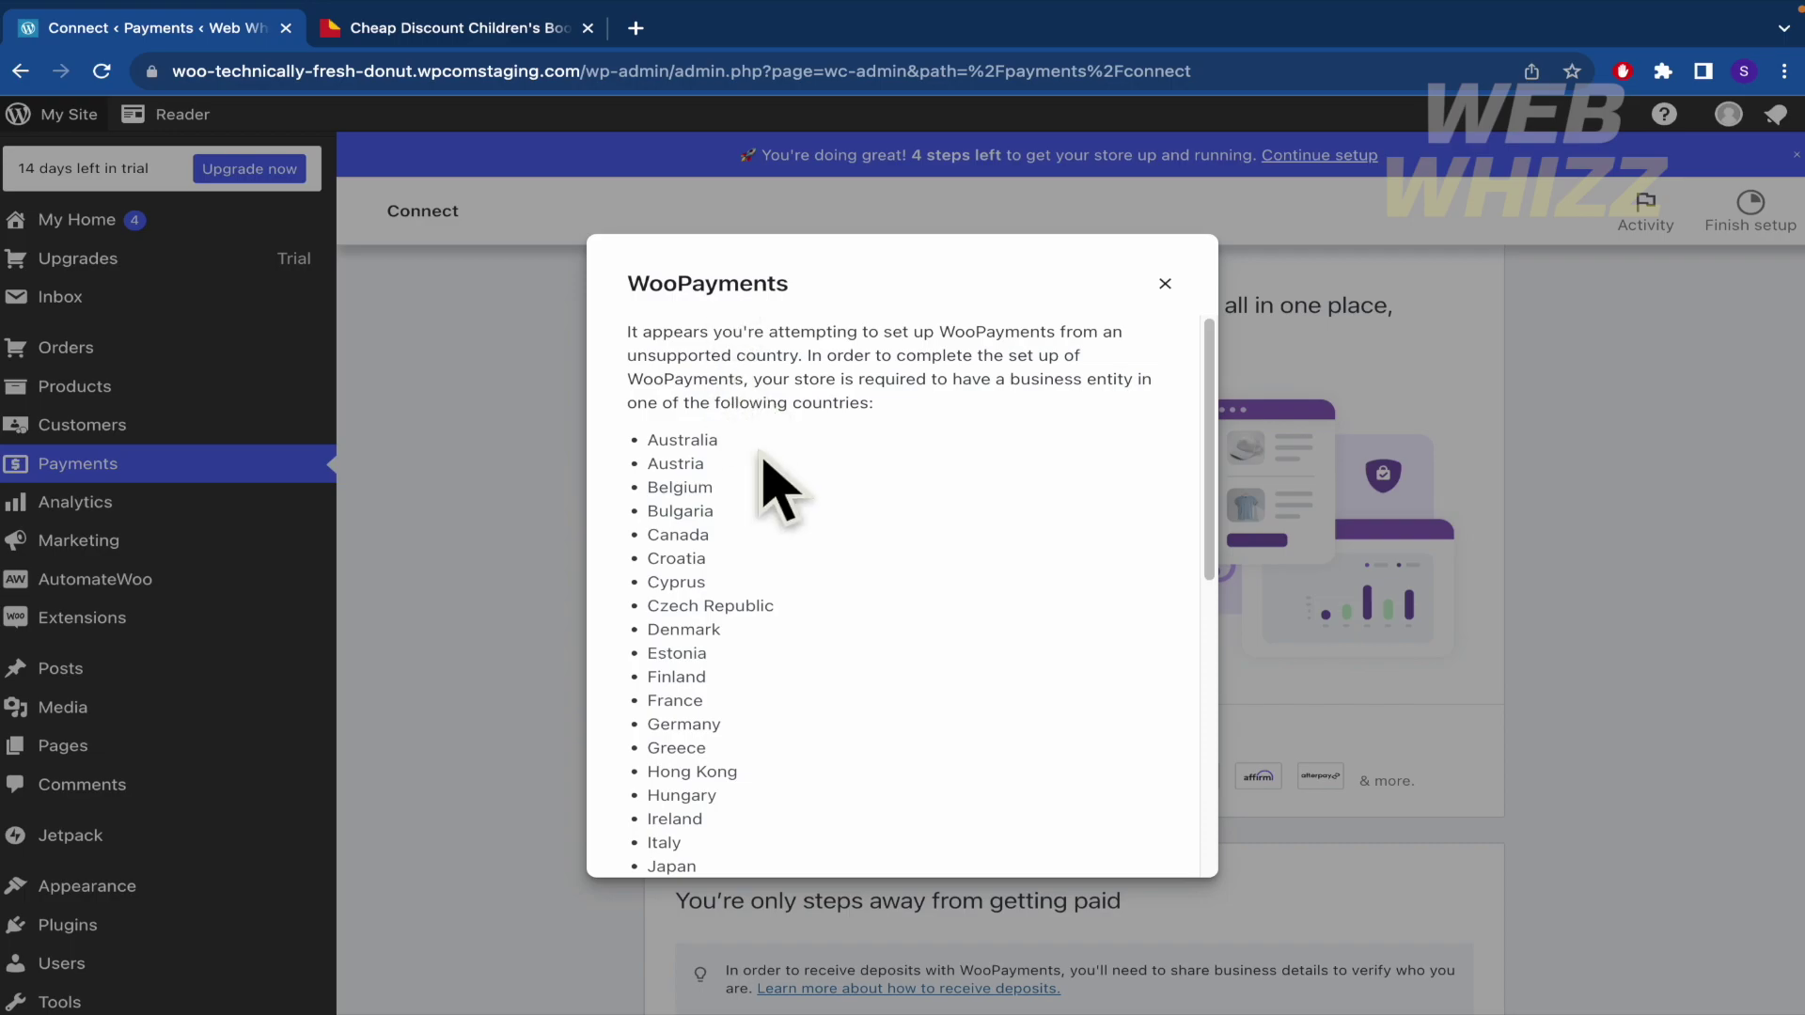
{"action": "scroll", "coordinate": [780, 489], "scroll_direction": "down", "scroll_amount": 1}
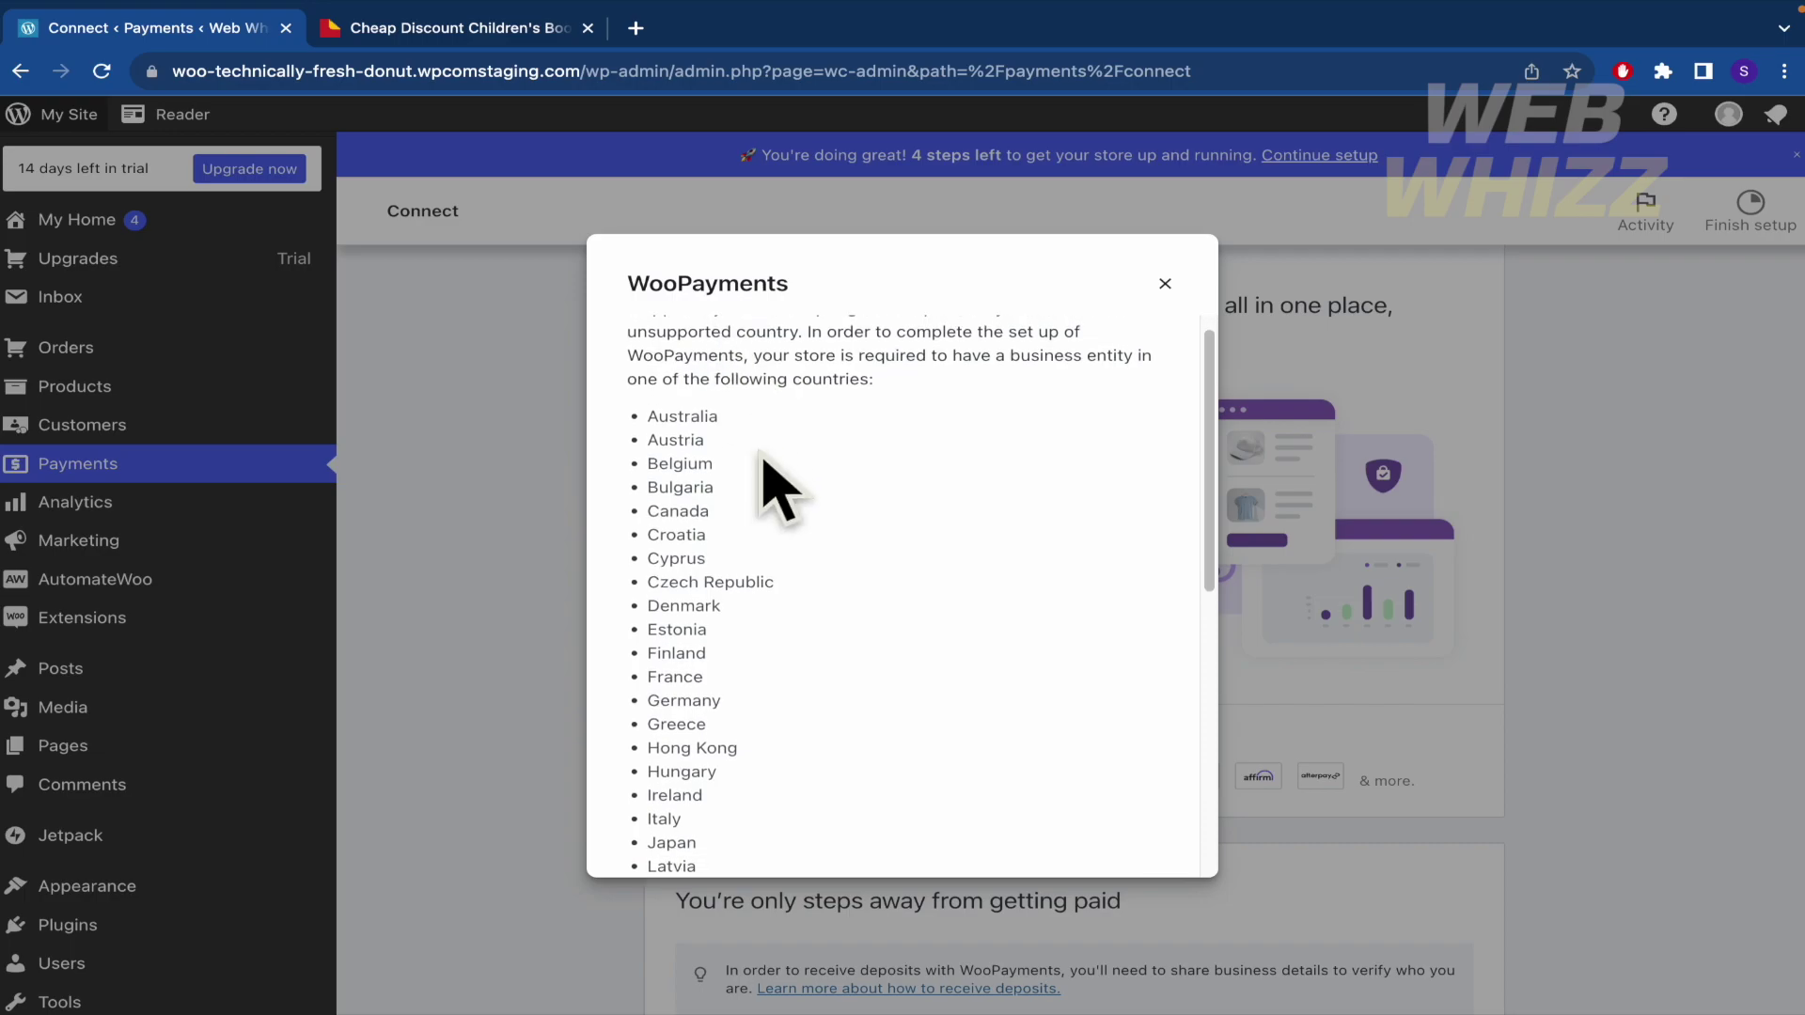
{"action": "scroll", "coordinate": [780, 488], "scroll_direction": "down", "scroll_amount": 8}
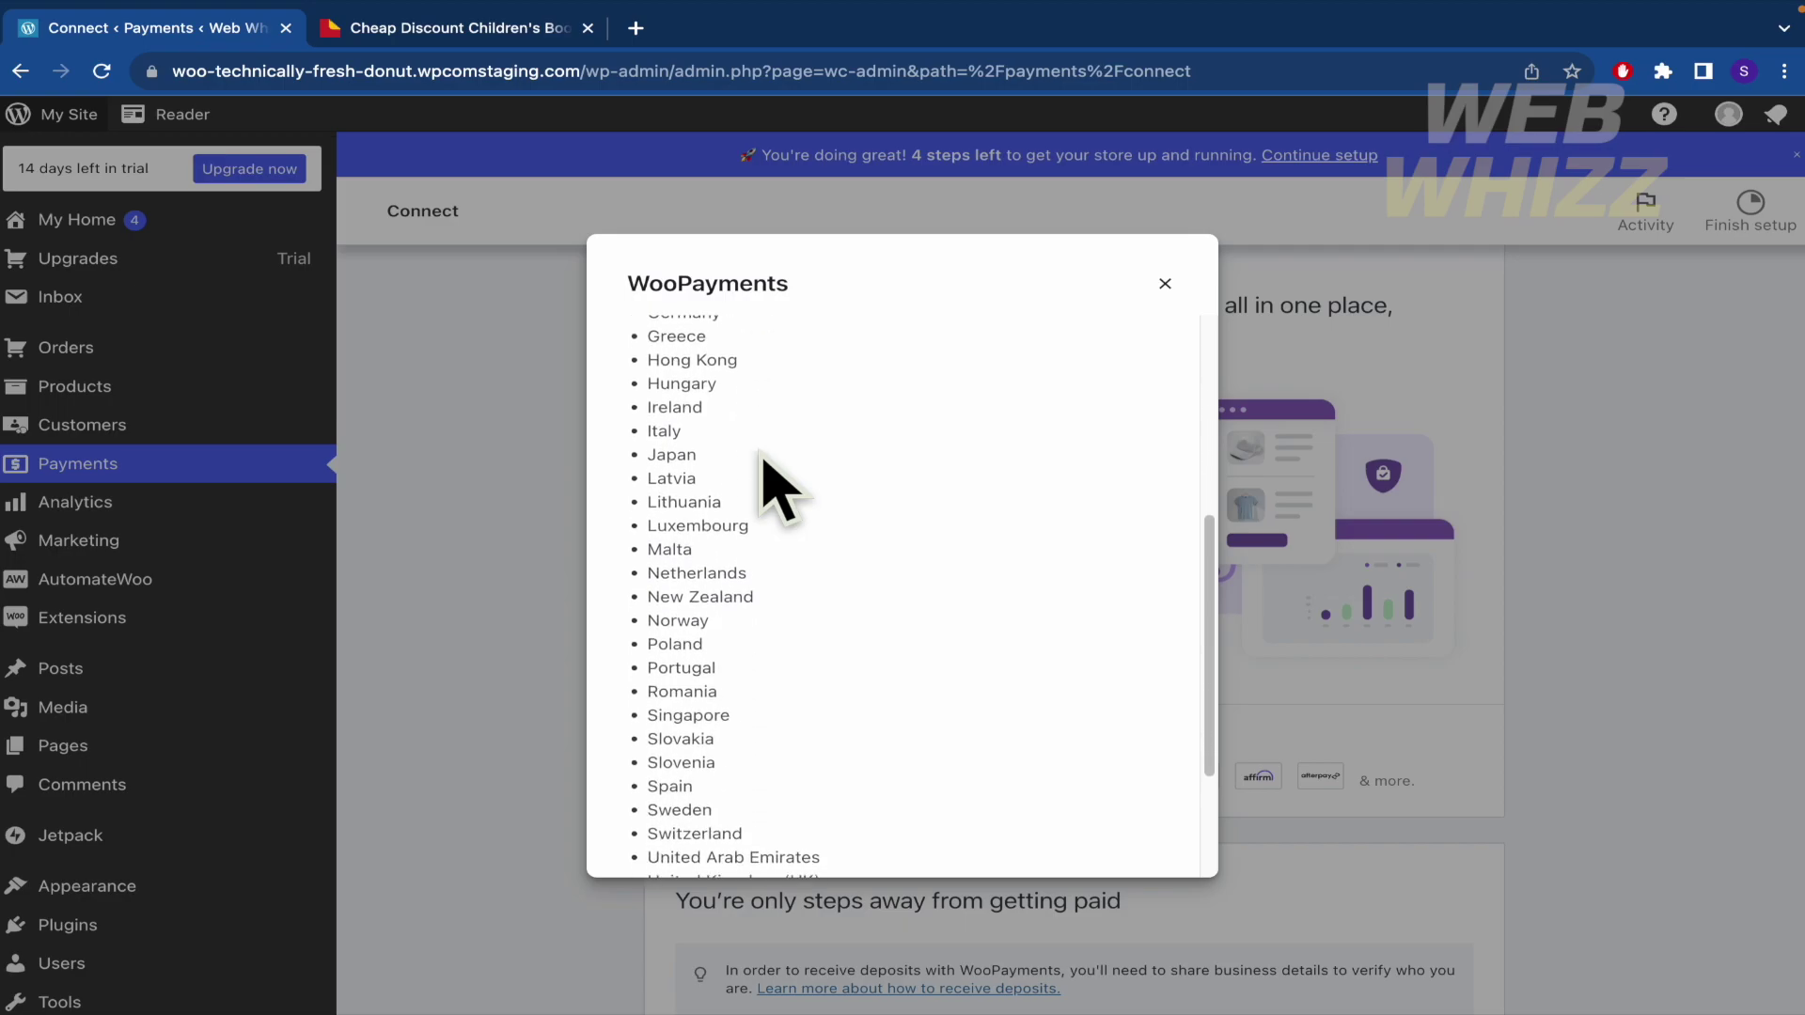
{"action": "scroll", "coordinate": [780, 488], "scroll_direction": "down", "scroll_amount": 4}
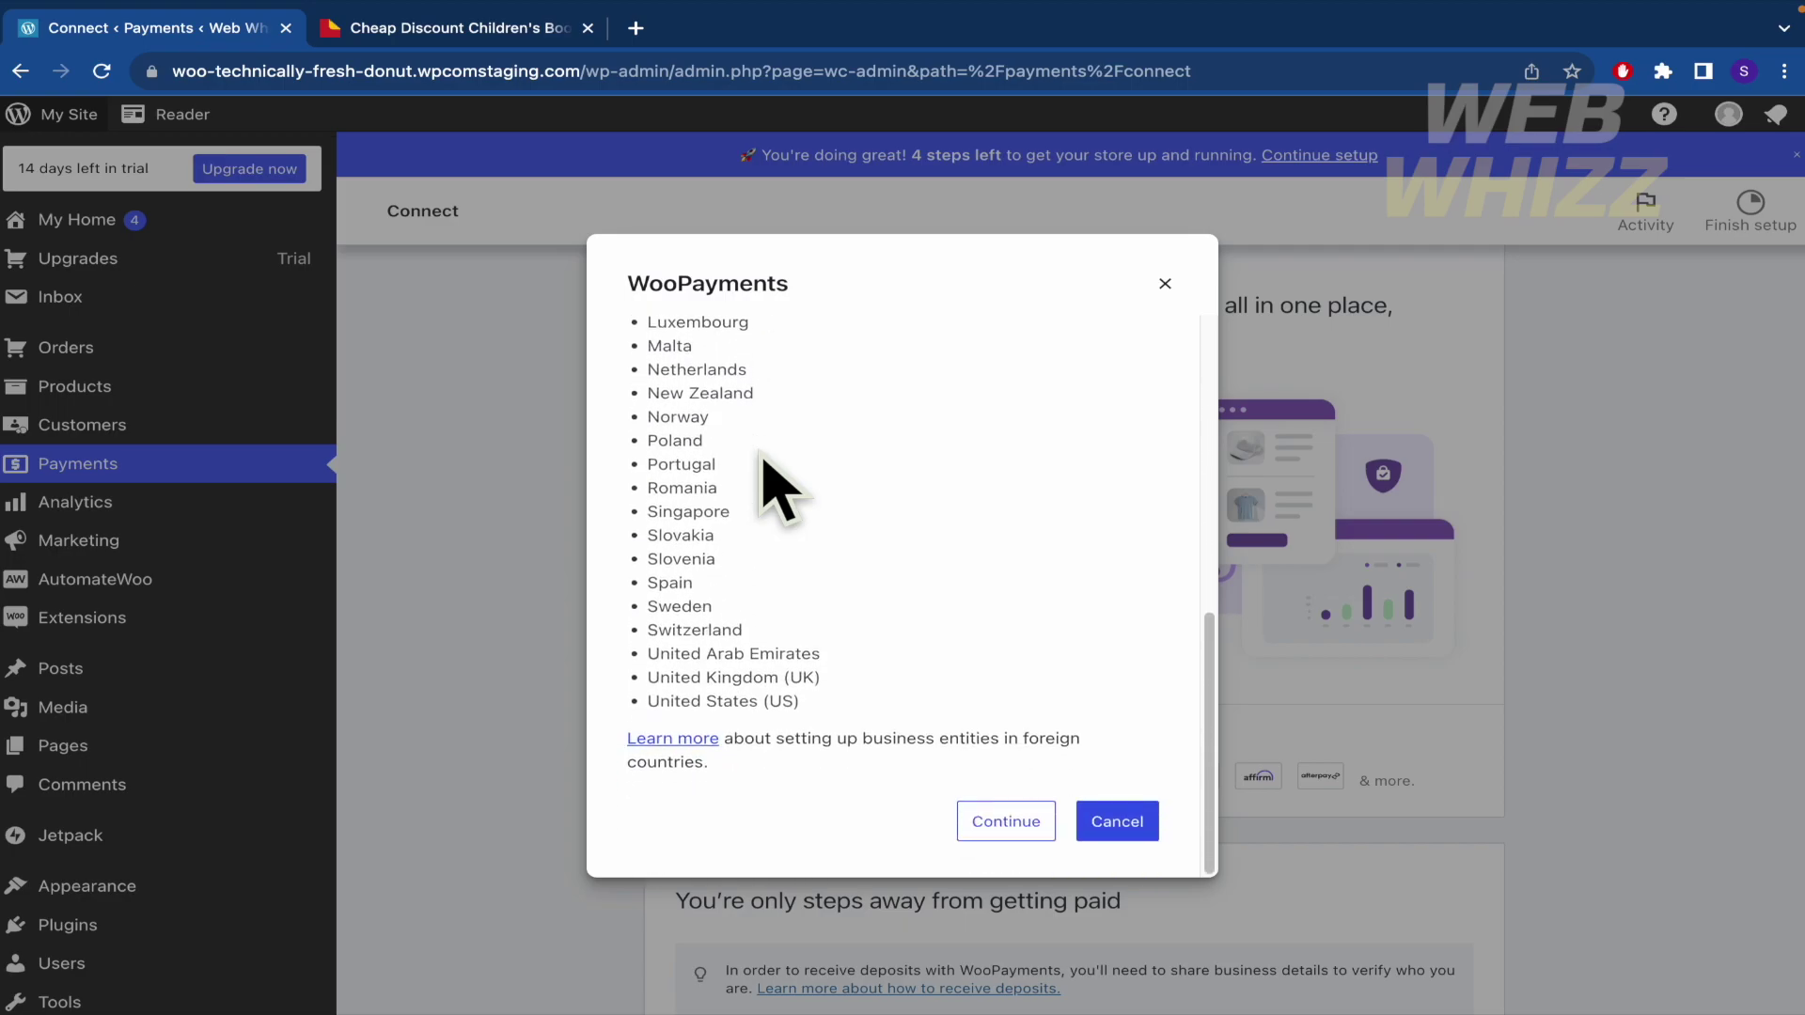
{"action": "scroll", "coordinate": [780, 489], "scroll_direction": "up", "scroll_amount": 12}
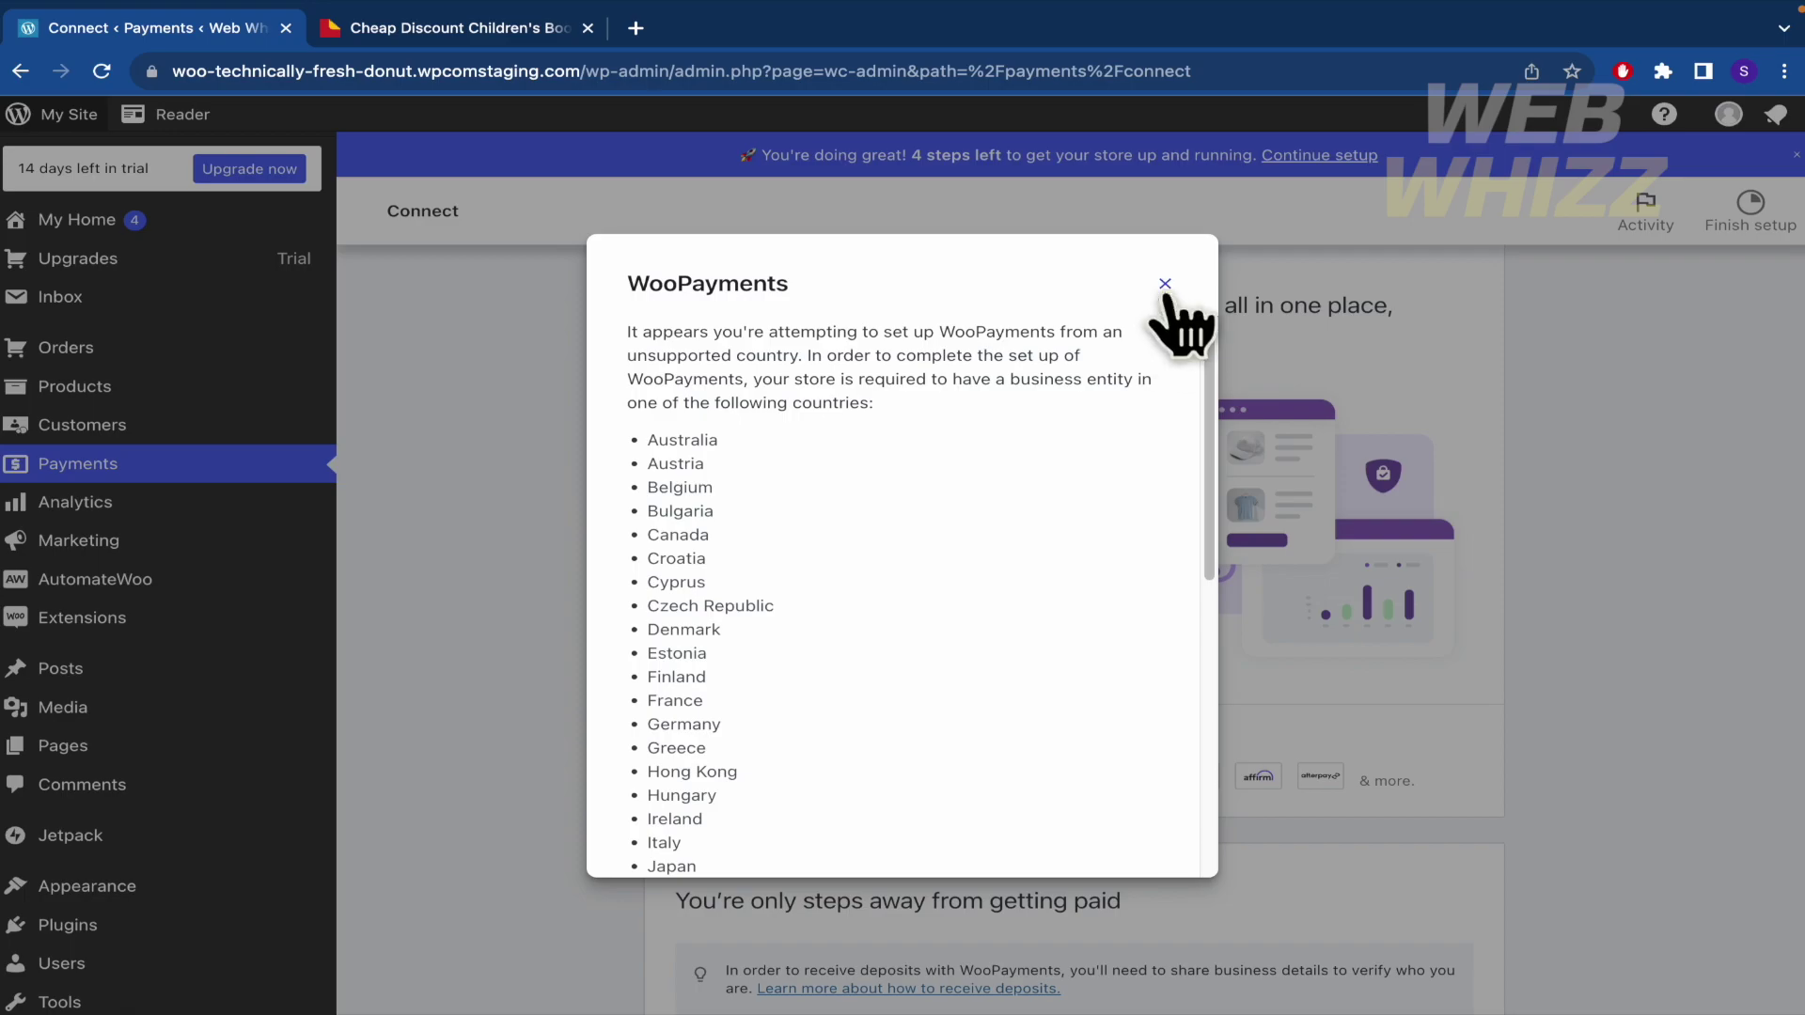
{"action": "left_click", "coordinate": [1165, 285]}
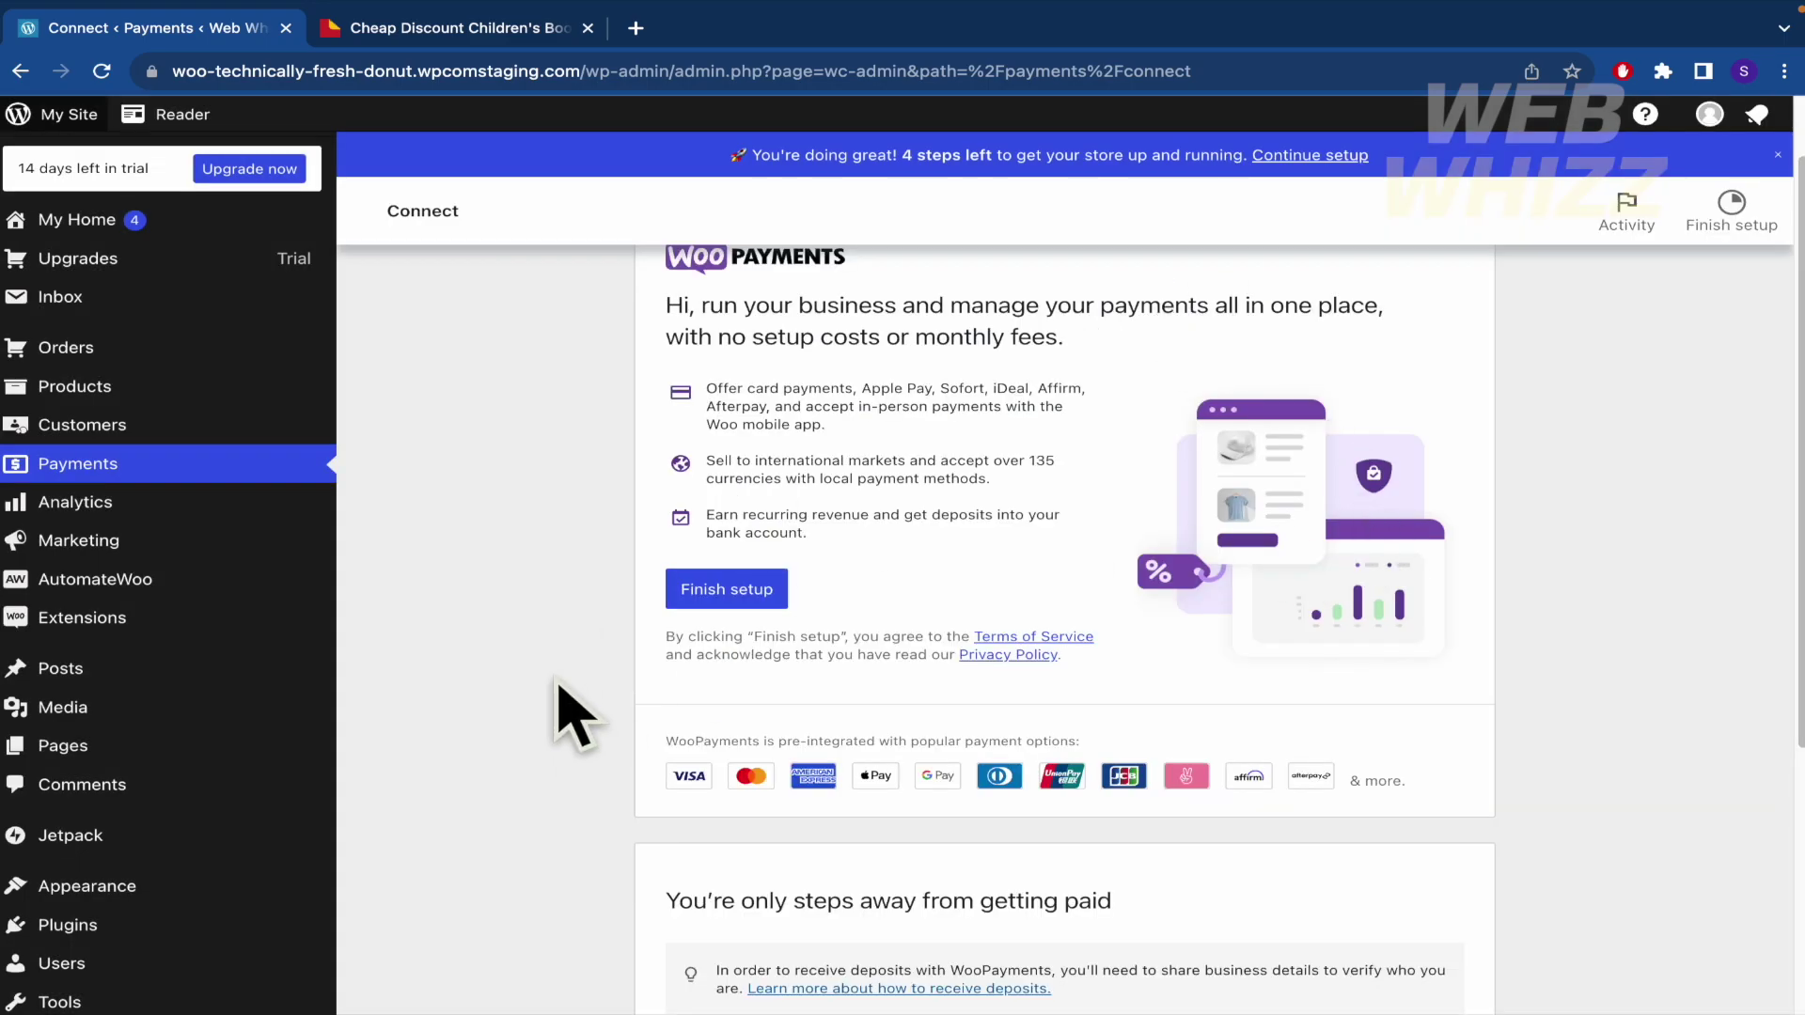